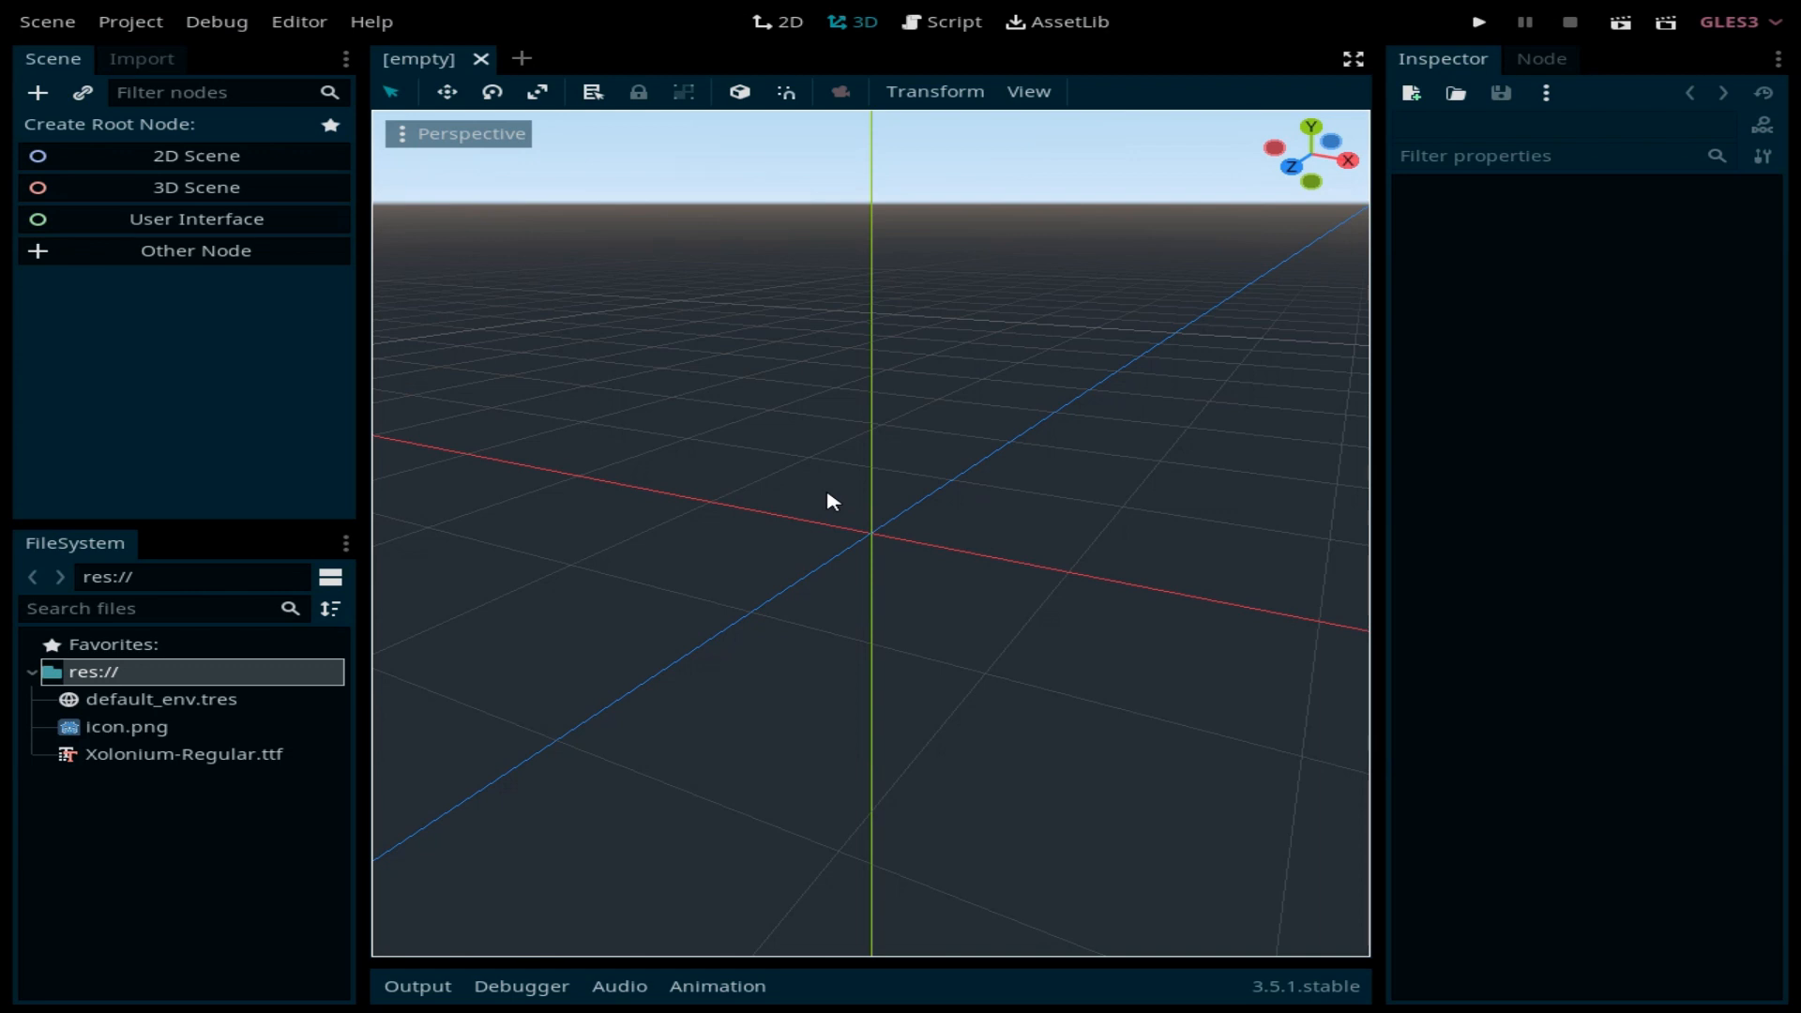
# Step: Create a 2D scene and rename its root node to MainLevel
pyautogui.click(237, 164)
pyautogui.doubleClick(227, 127)
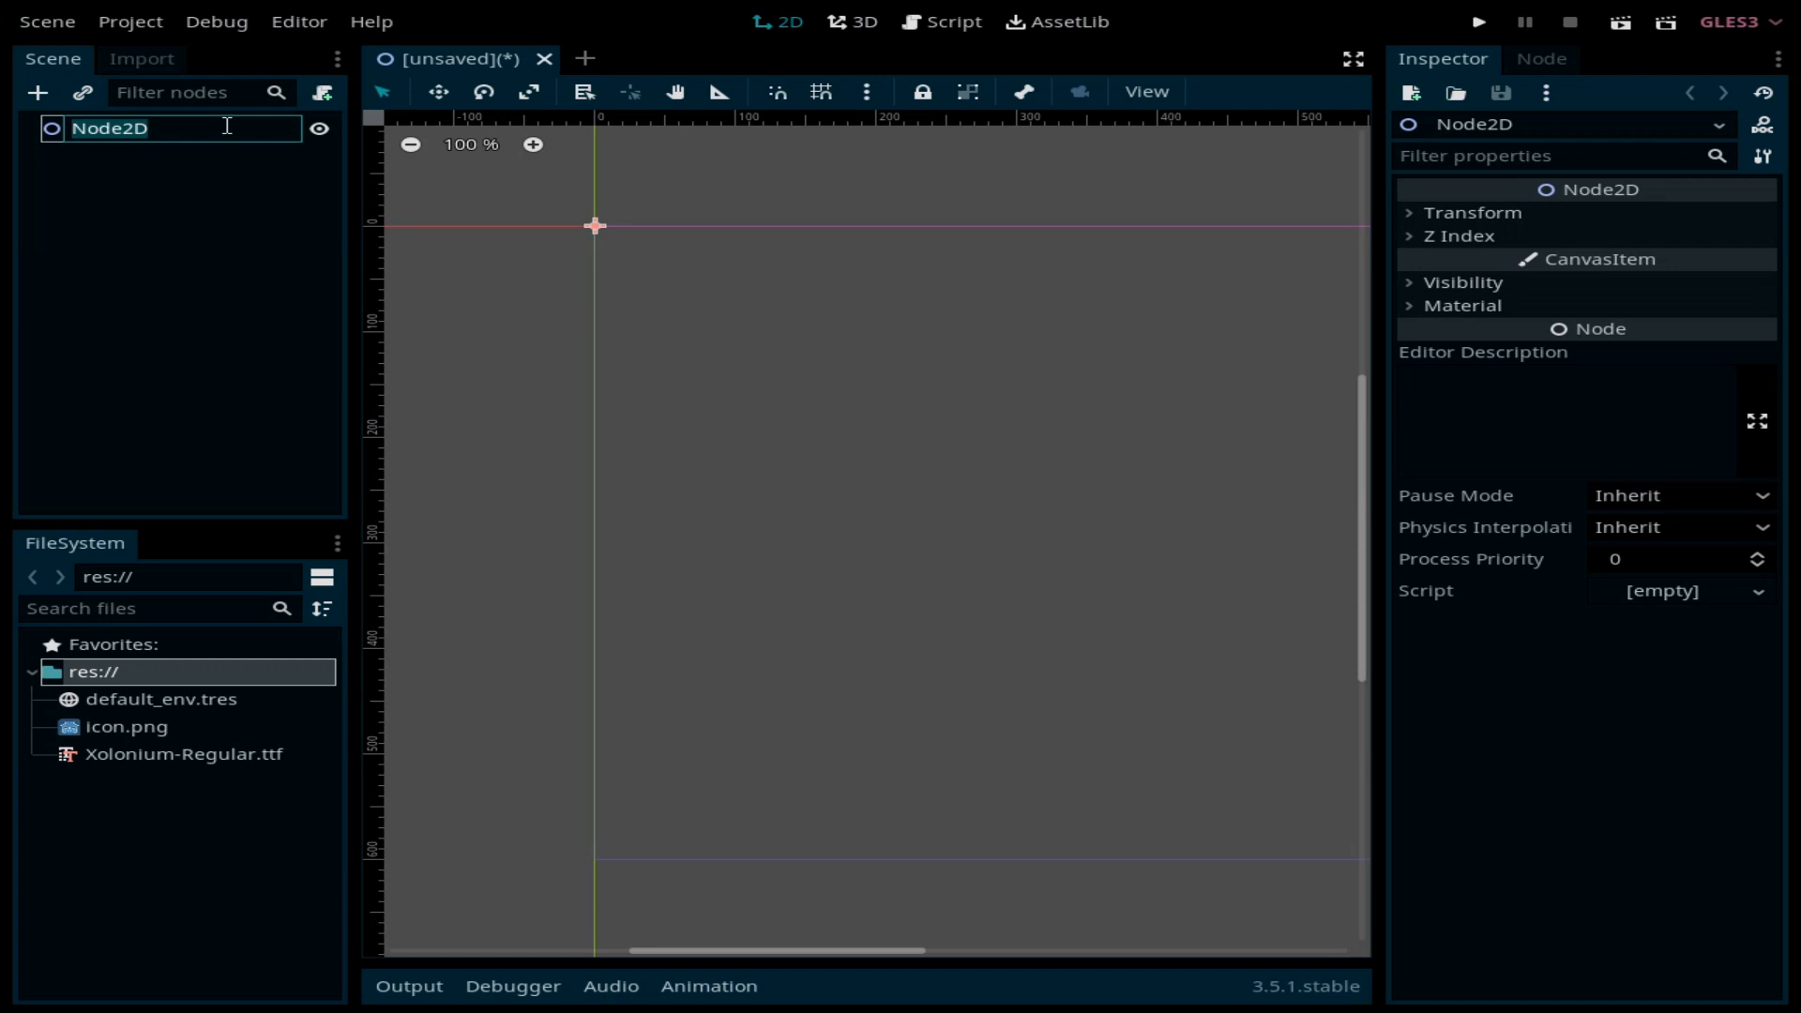
pyautogui.write('MainLevel')
pyautogui.press('Return')
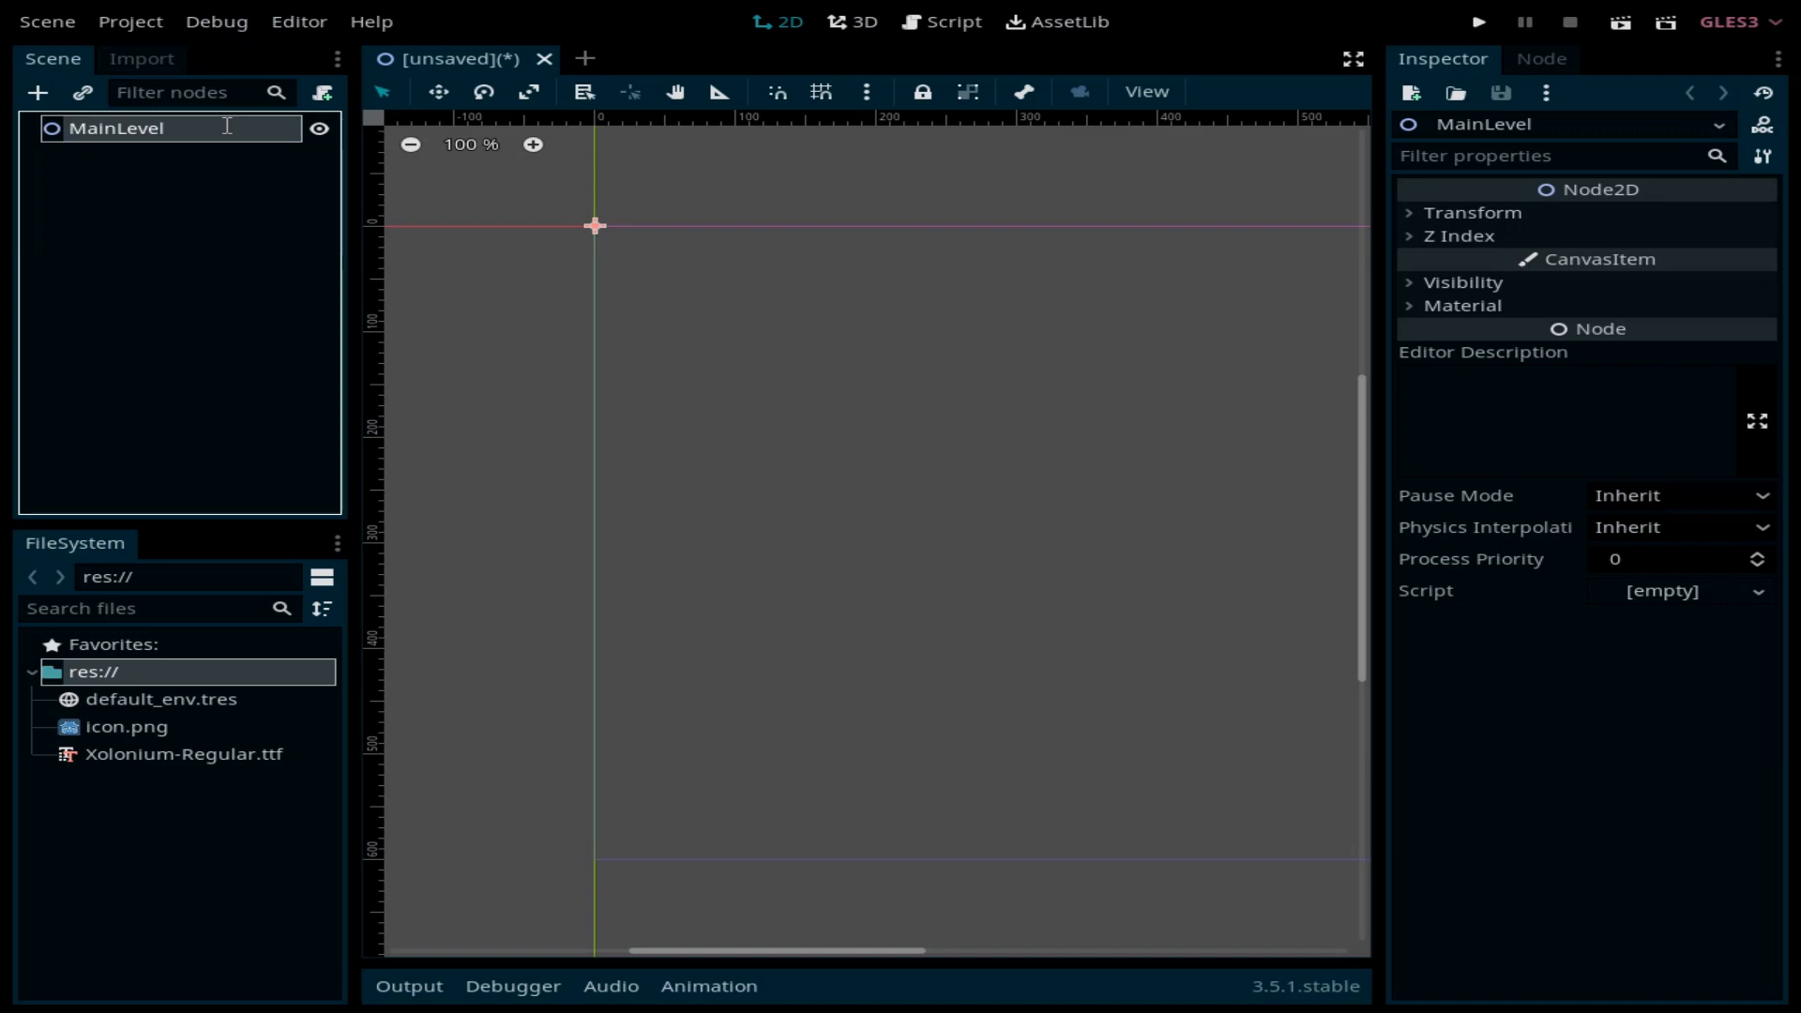
# Step: Add a Label child with the text 'This is the main level scene.'
pyautogui.hotkey('ctrl', 'a')
pyautogui.write('la')
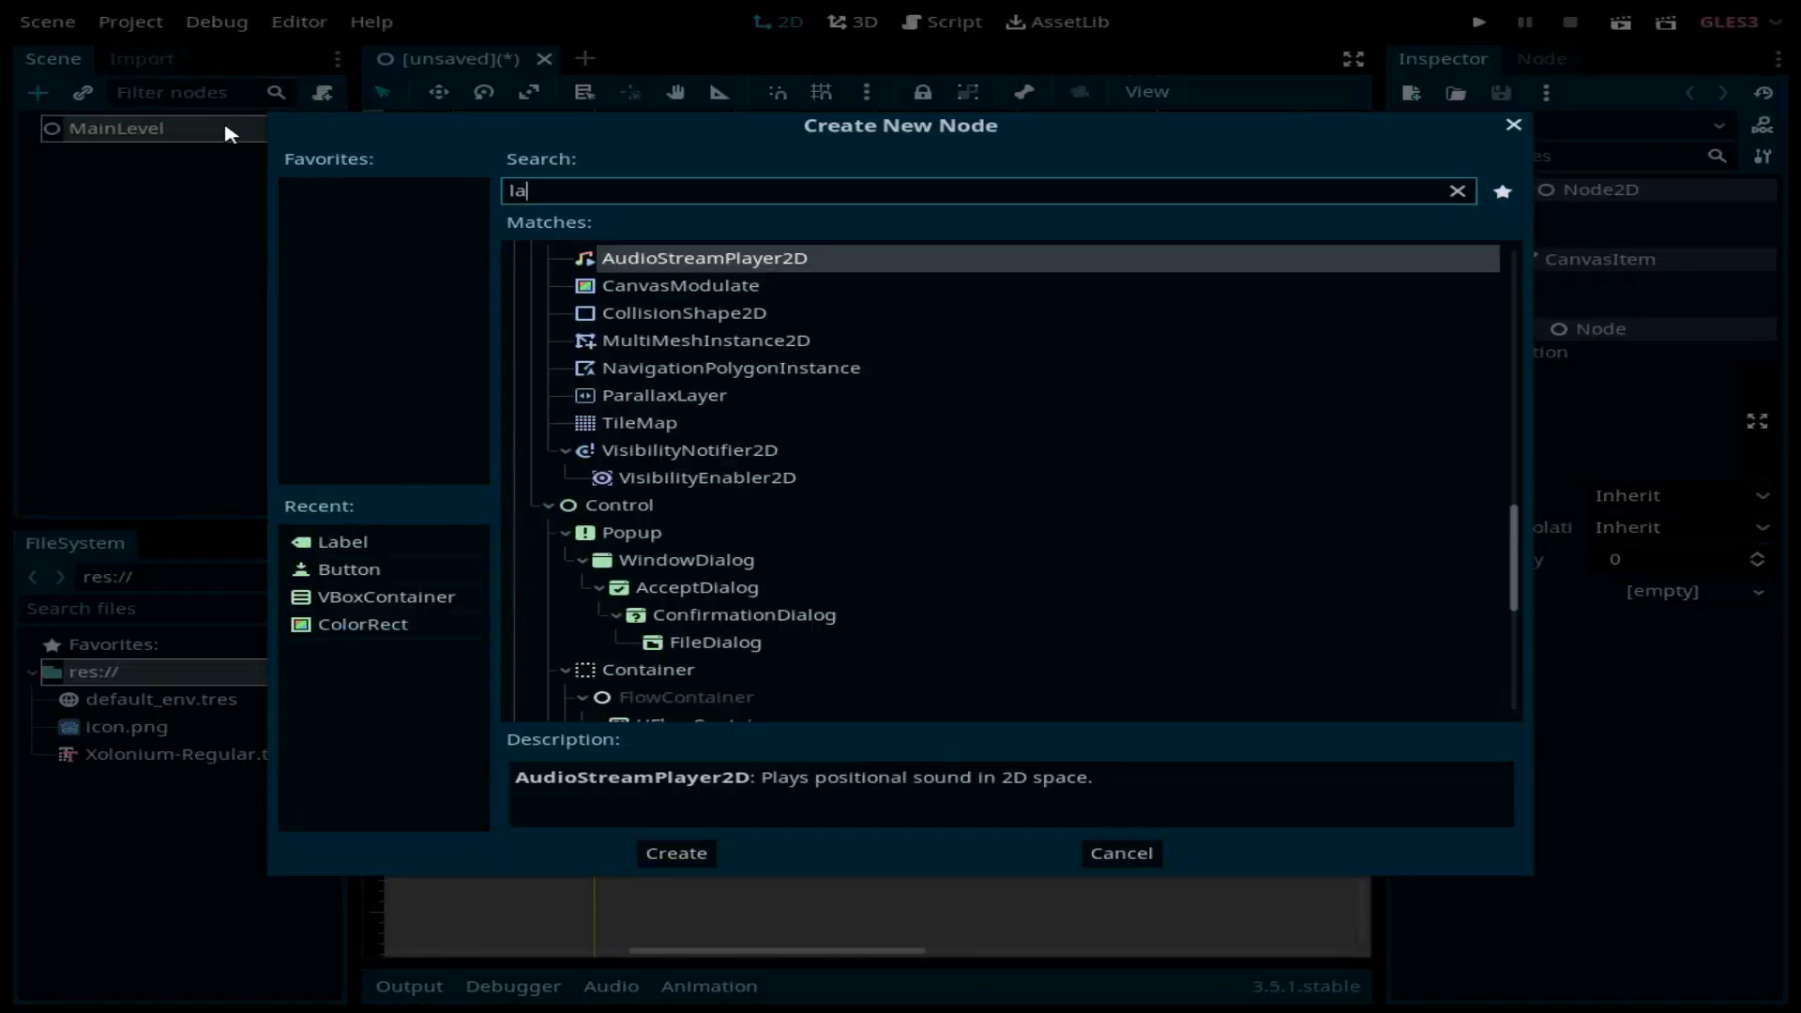
pyautogui.write('vel')
pyautogui.press('BackSpace')
pyautogui.press('BackSpace')
pyautogui.press('BackSpace')
pyautogui.press('BackSpace')
pyautogui.write('be')
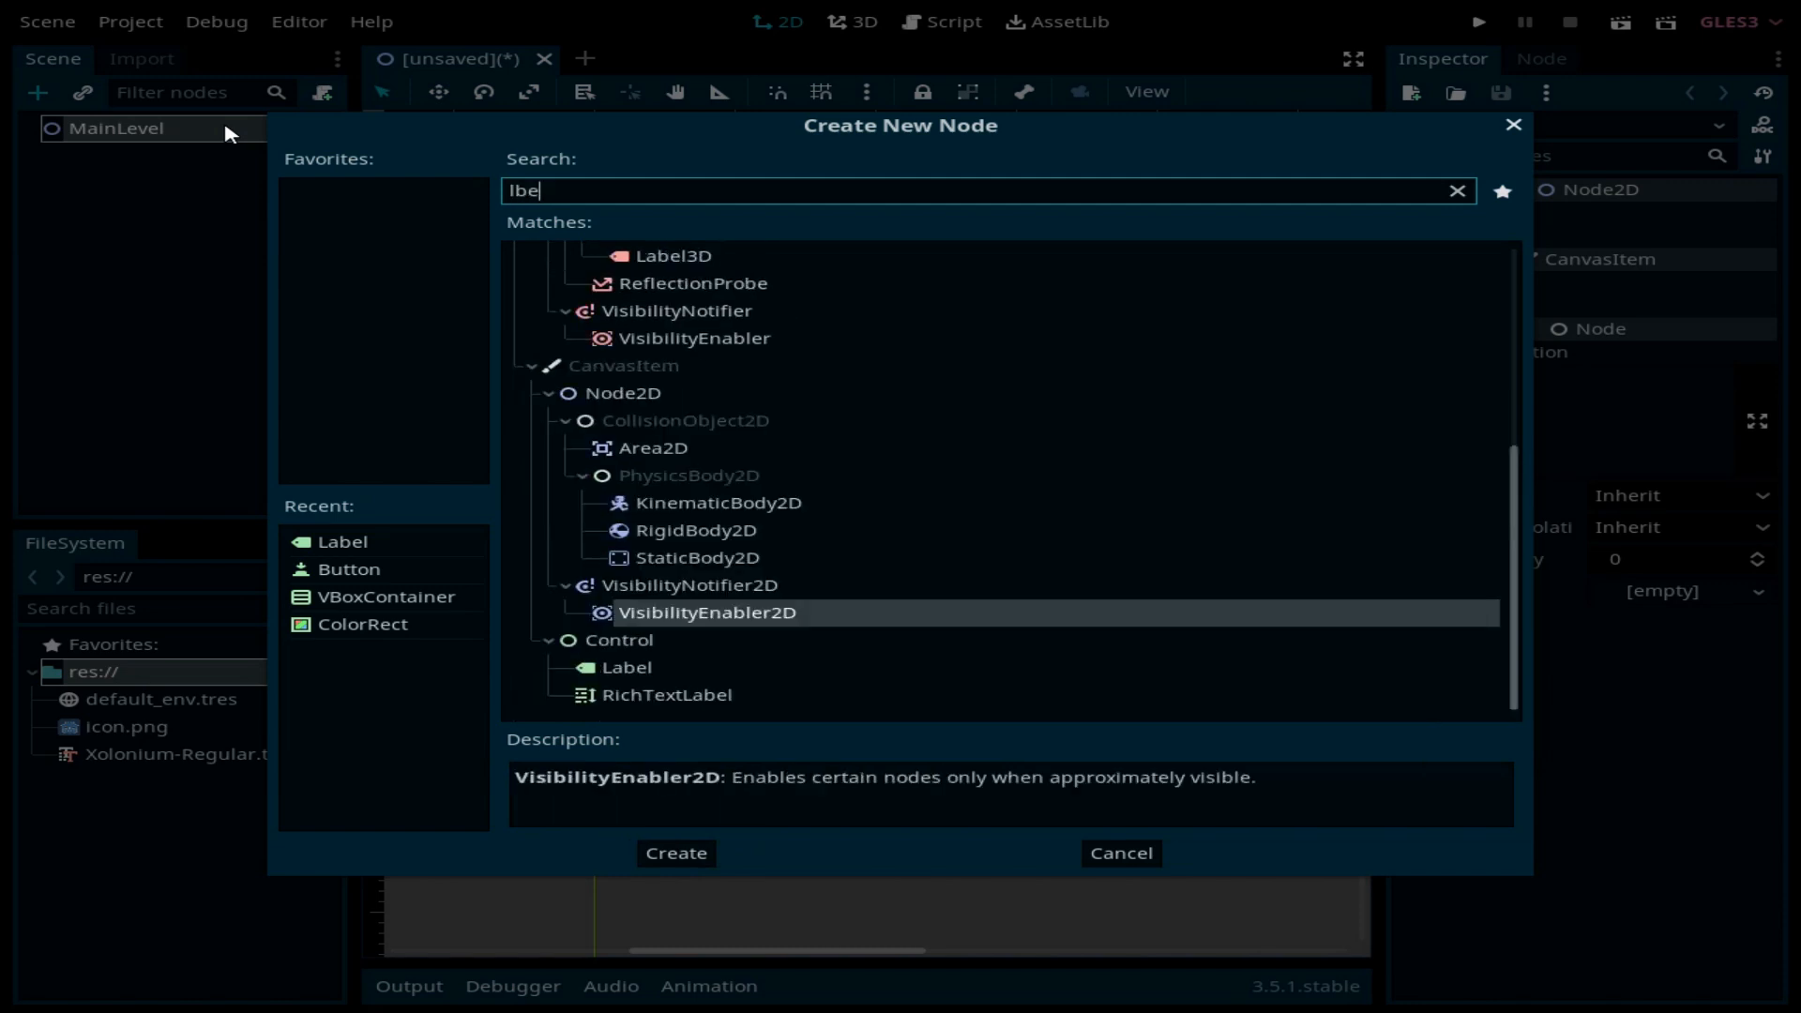
pyautogui.press('BackSpace')
pyautogui.press('BackSpace')
pyautogui.write('abel')
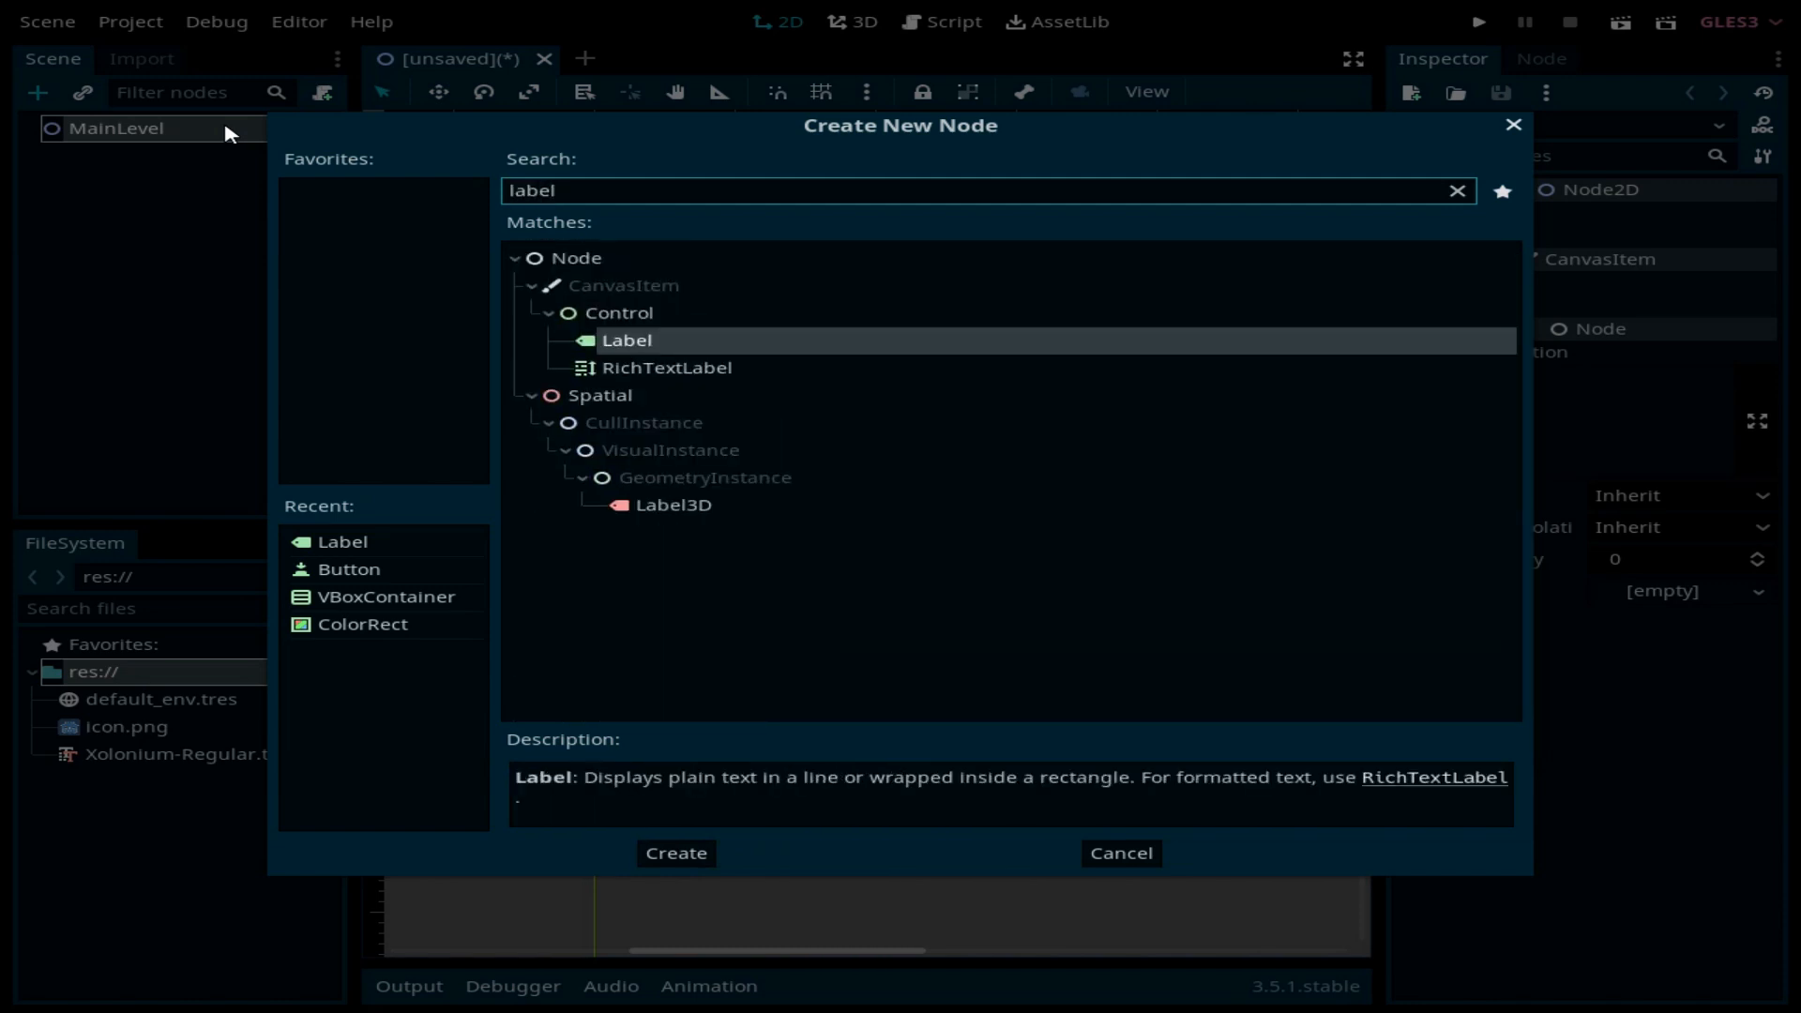
pyautogui.press('Return')
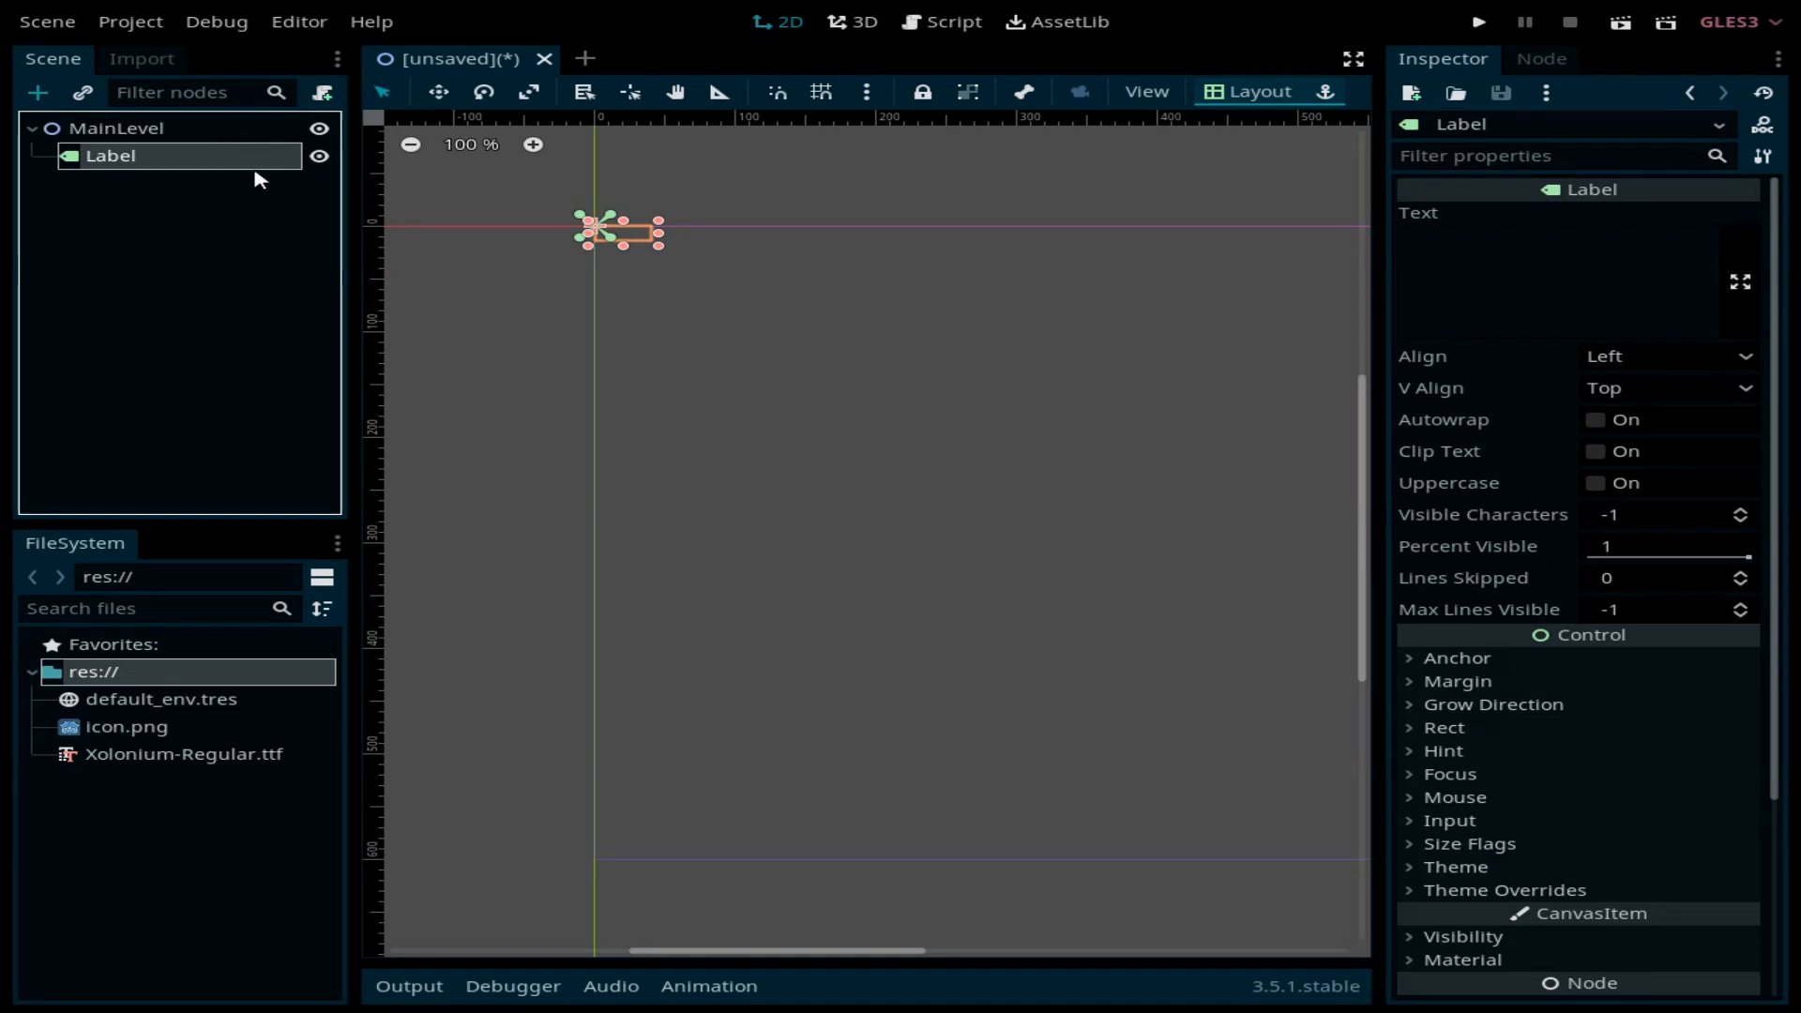
pyautogui.click(1595, 236)
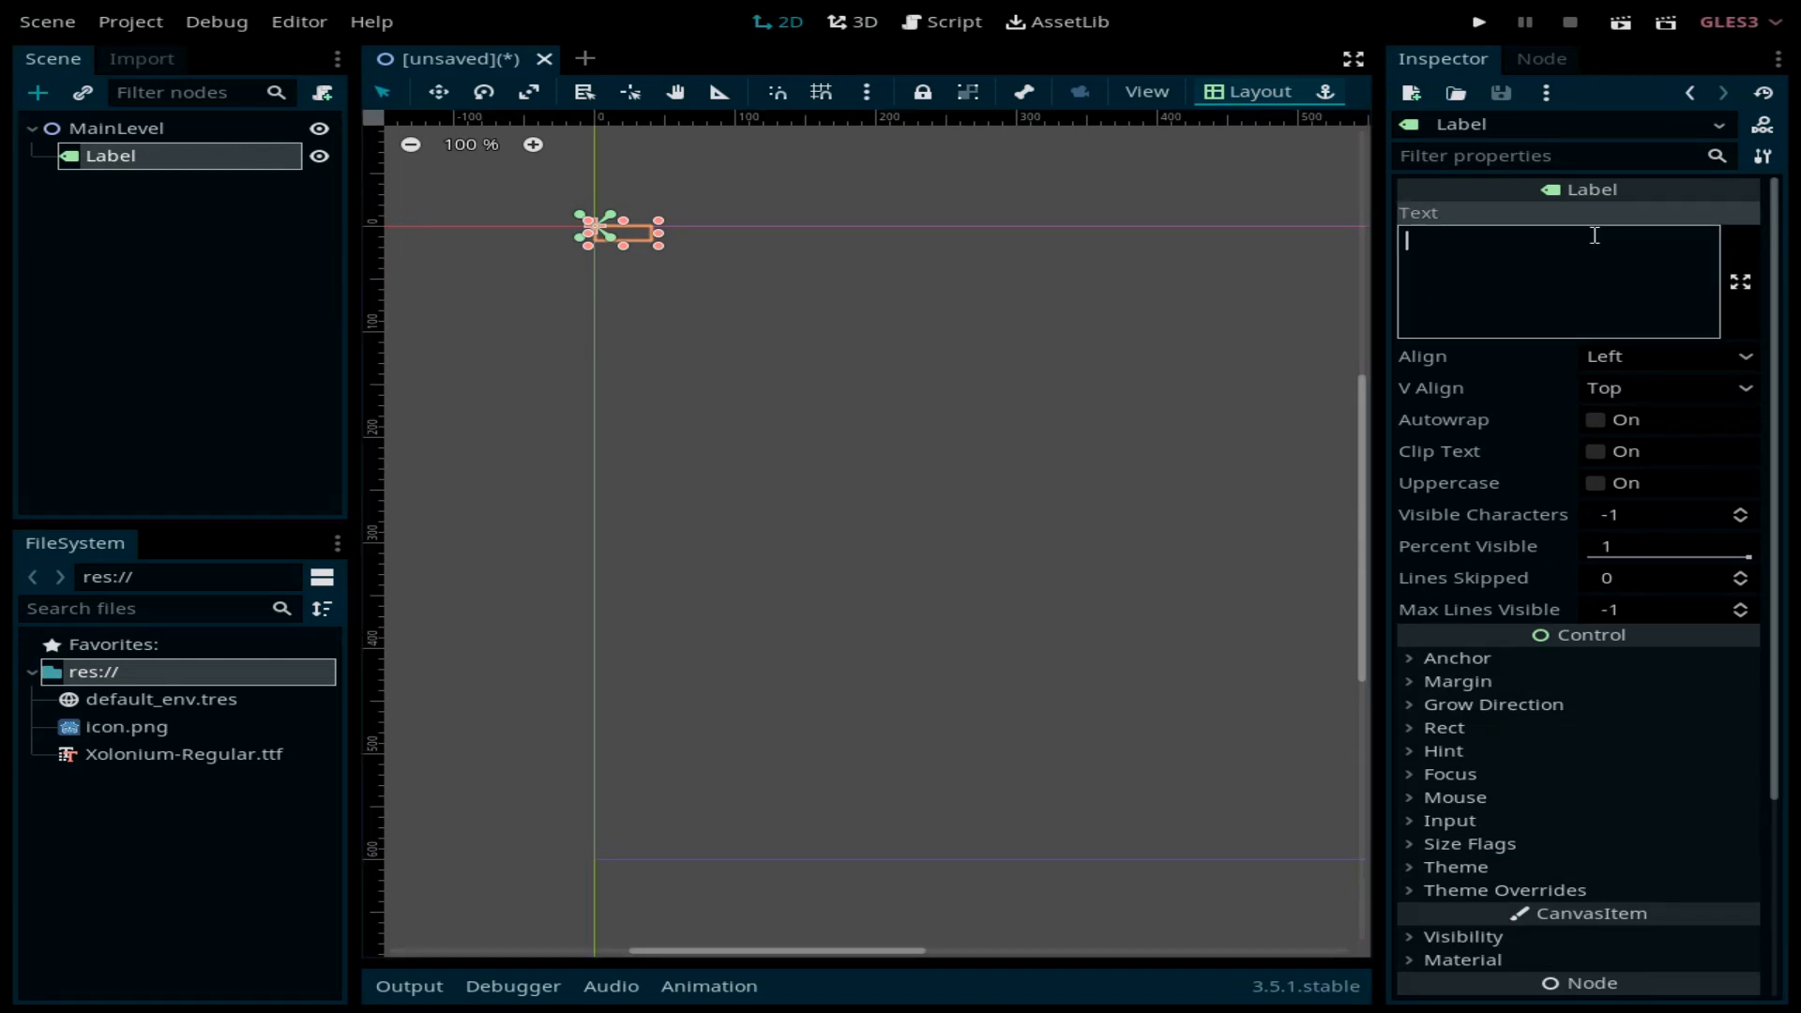
pyautogui.write('This is t')
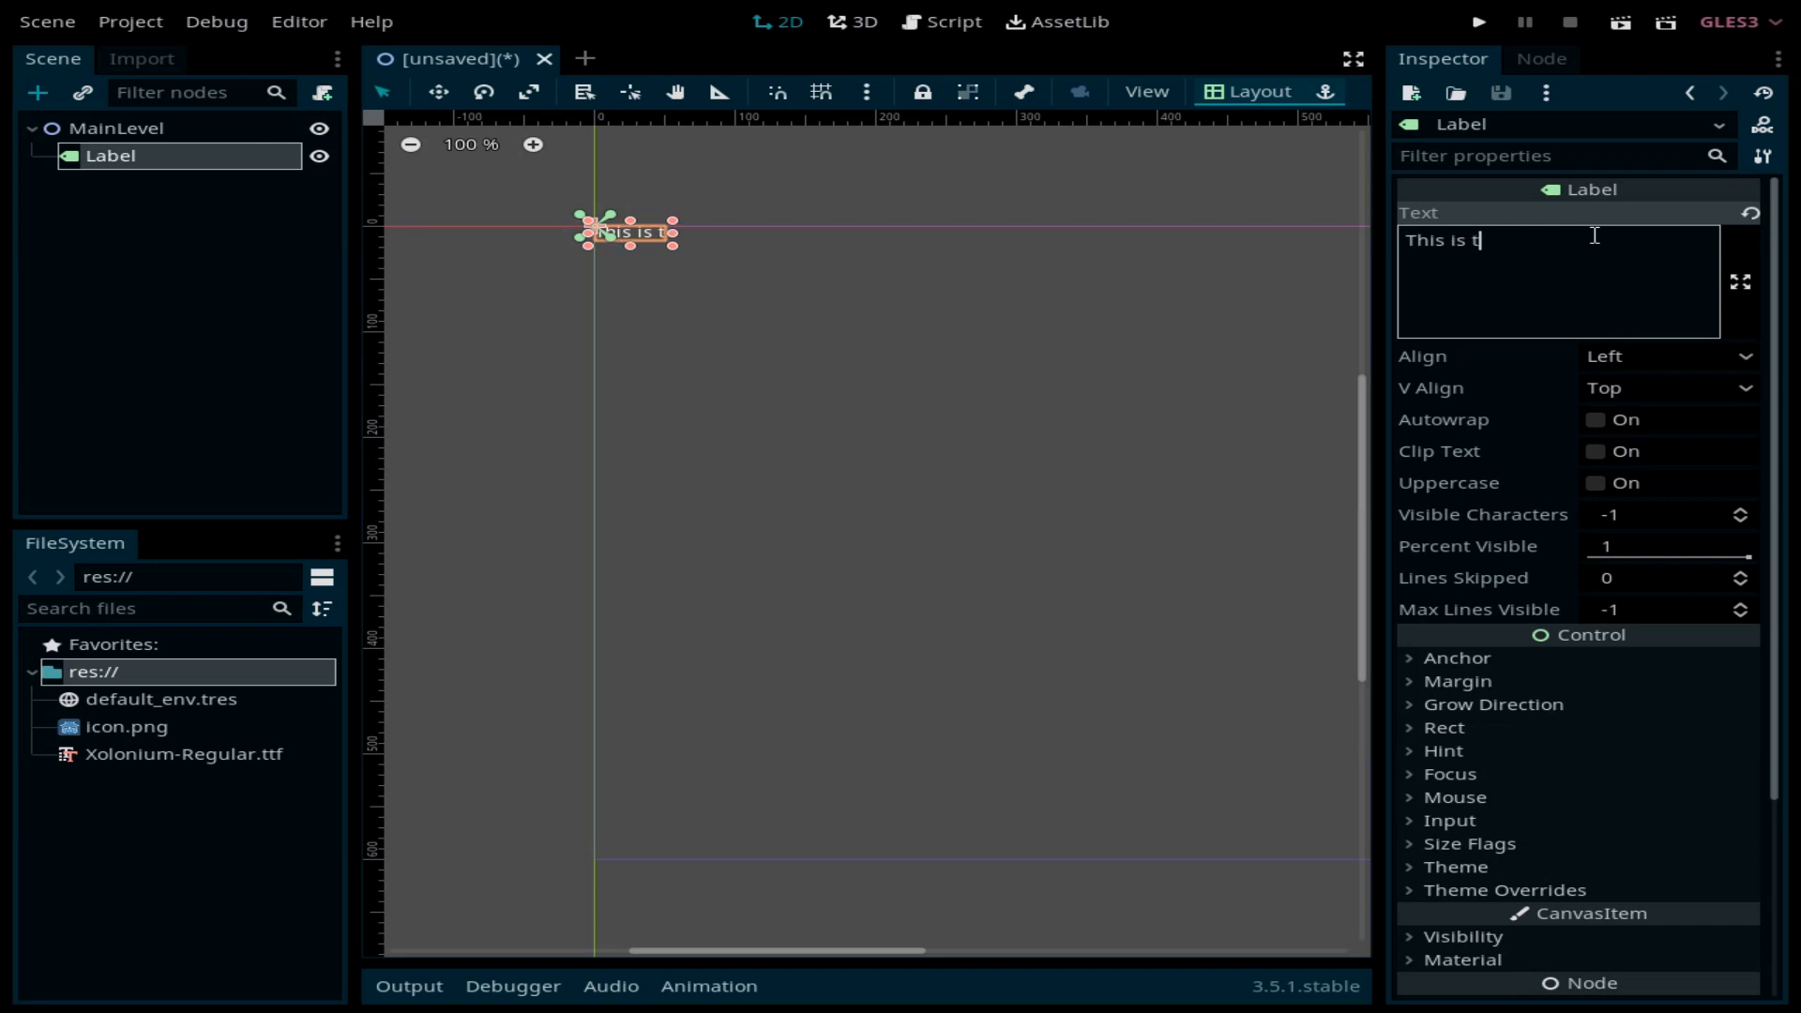
pyautogui.write('he main leve')
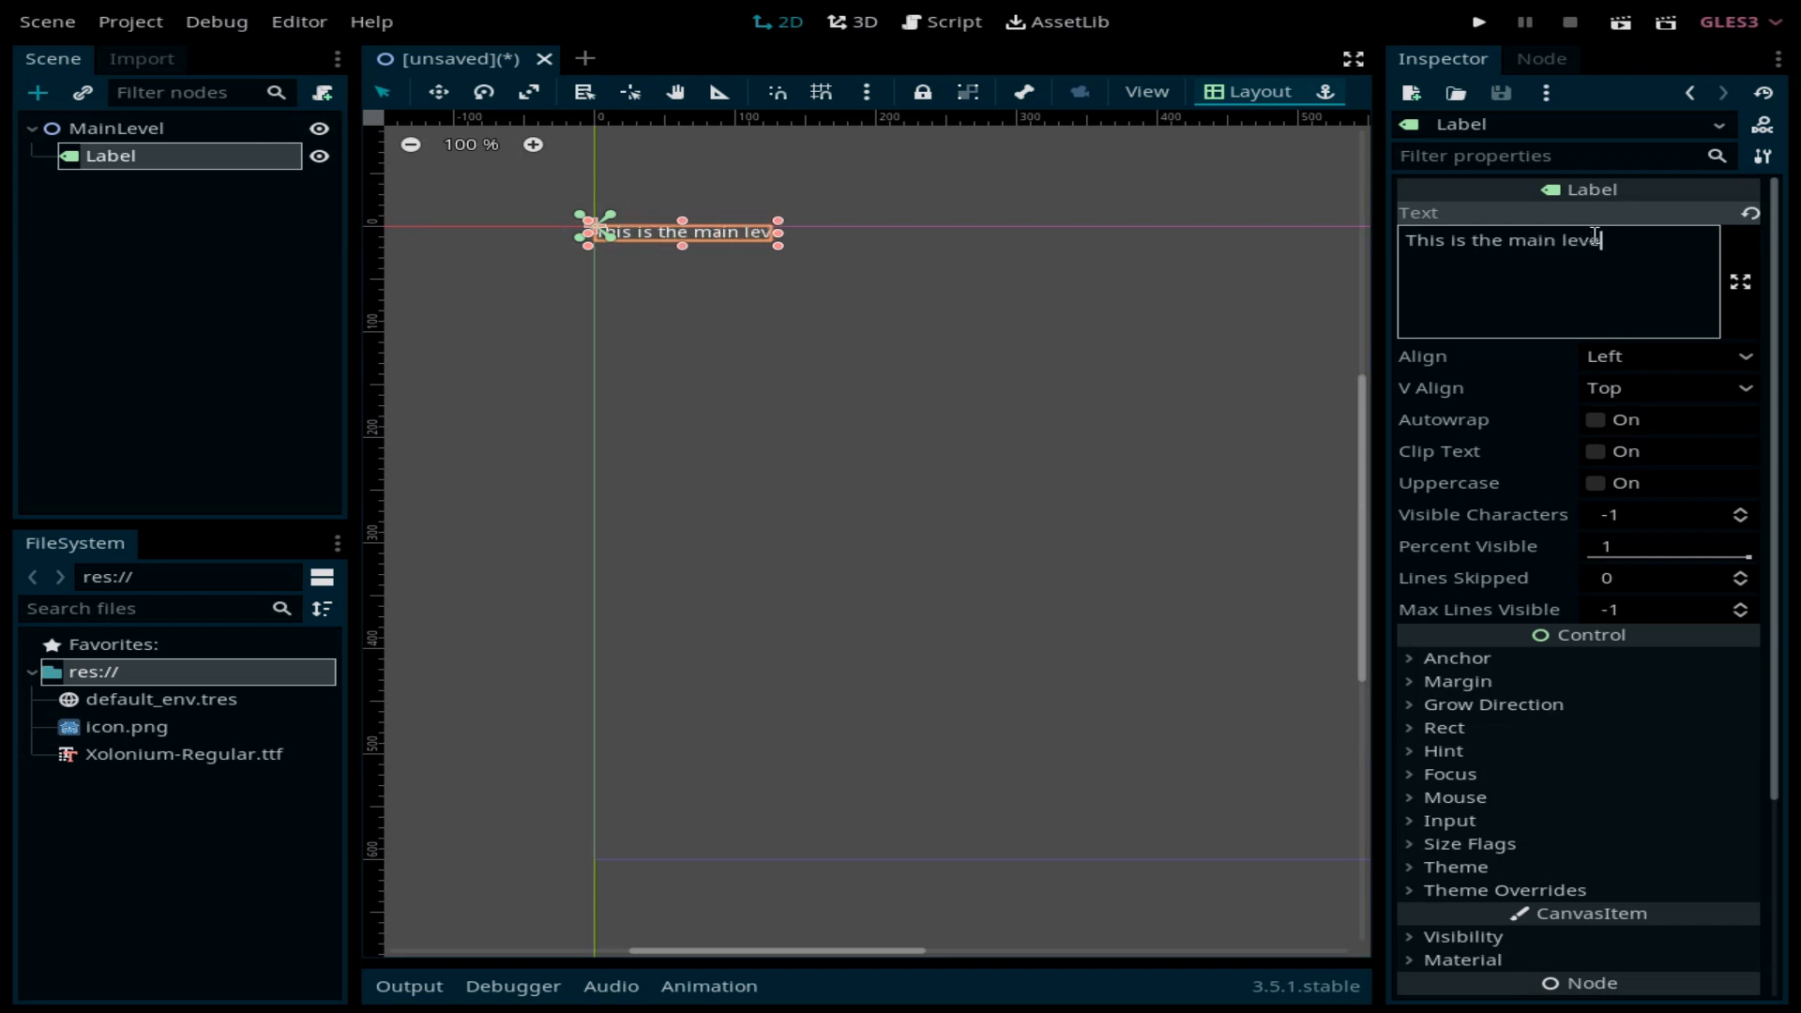
pyautogui.write('l scene')
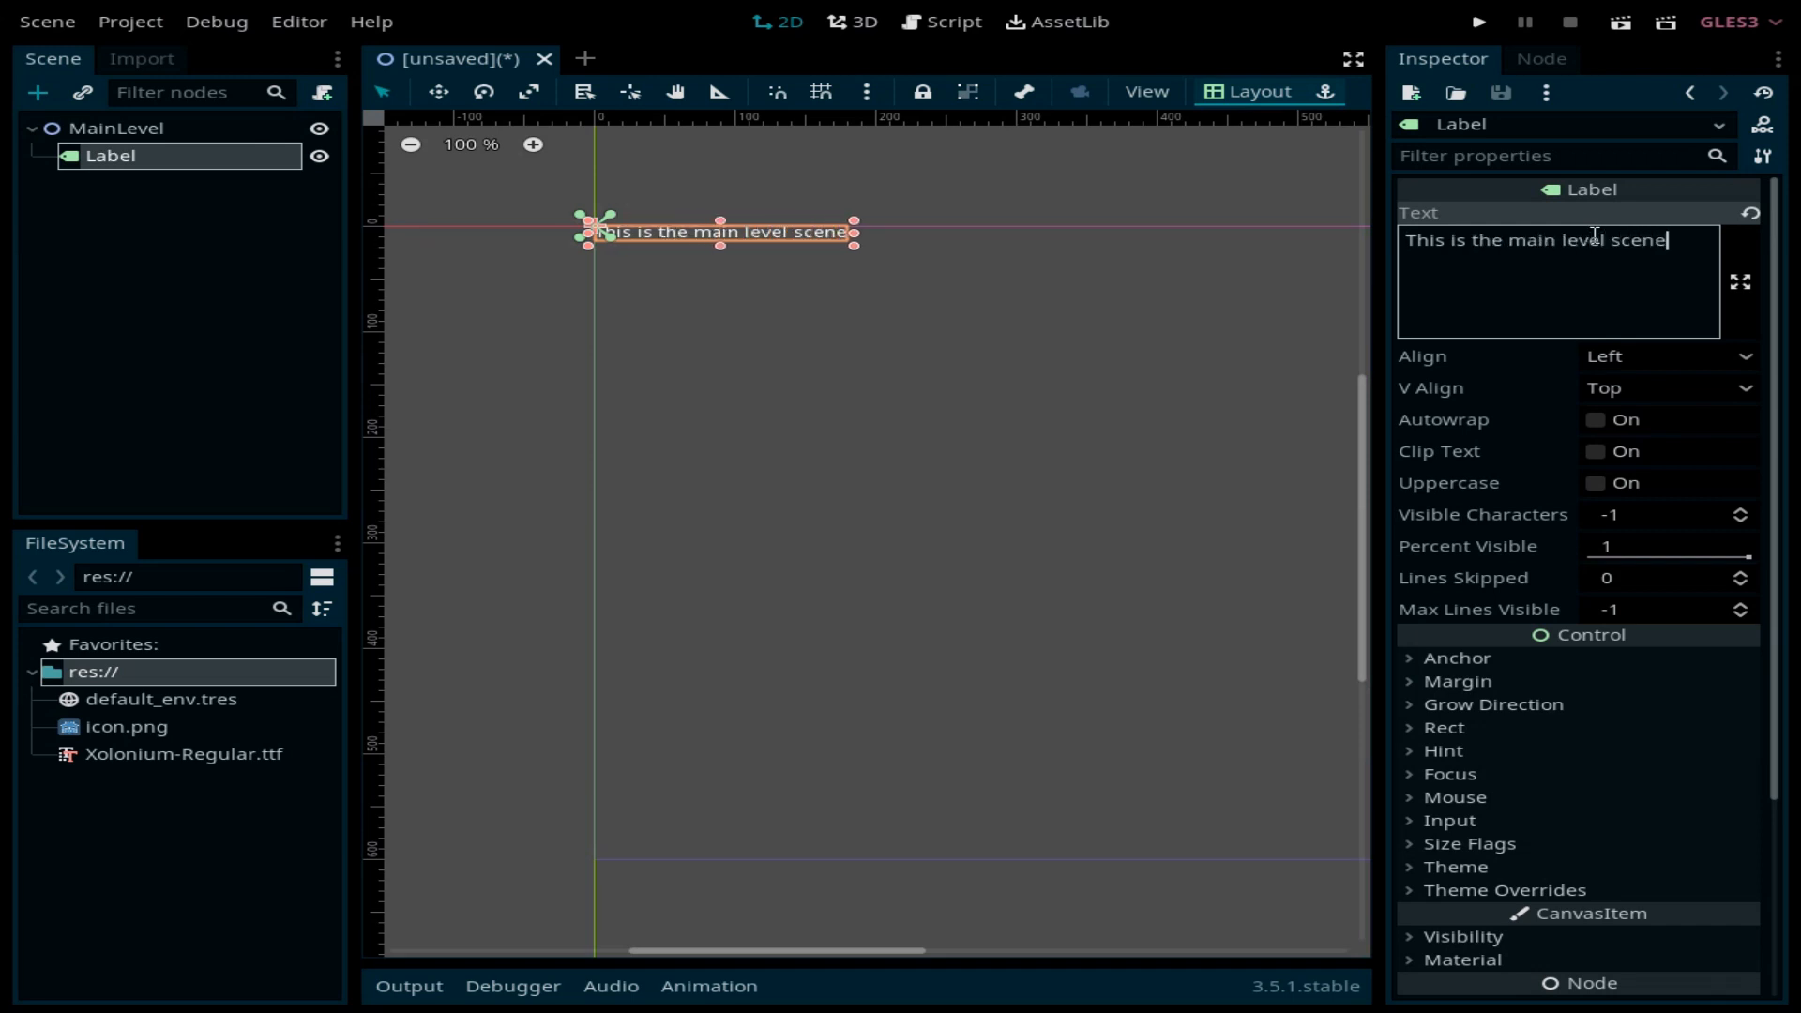
pyautogui.write('.')
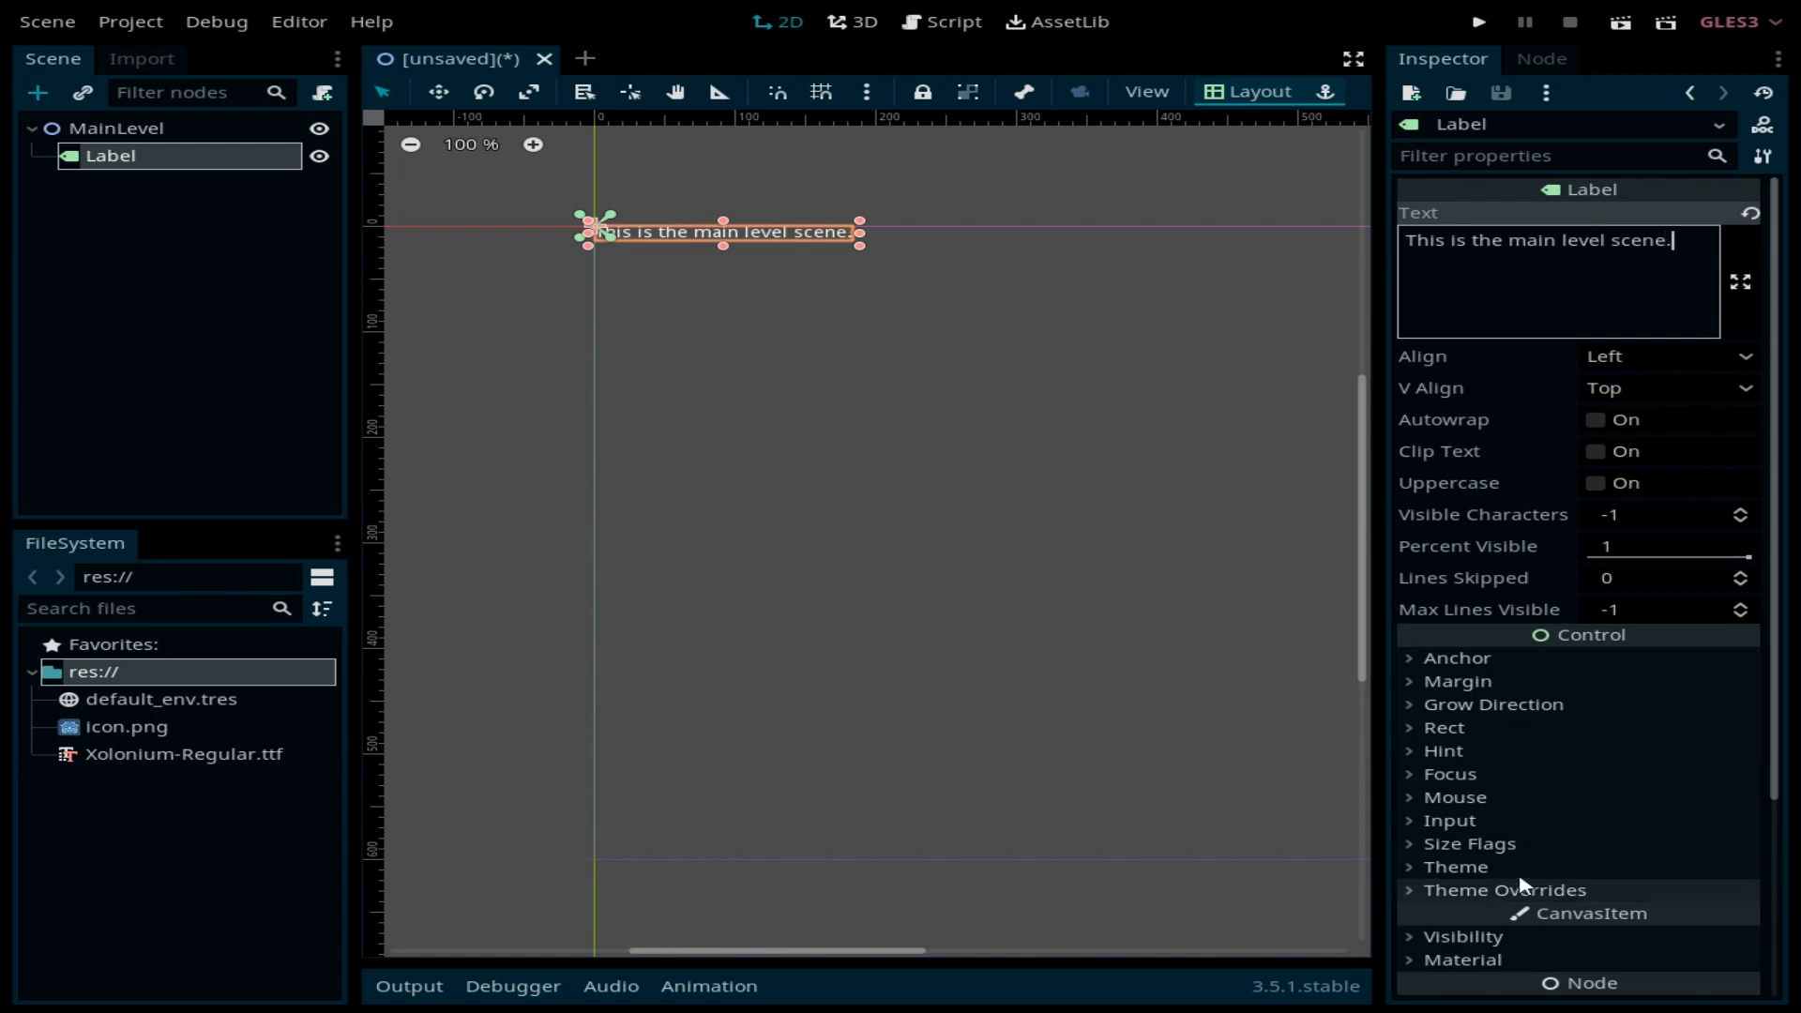
# Step: Add a new DynamicFont font override to the Label, using Xolonium-Regular.ttf as font data
pyautogui.click(1559, 891)
pyautogui.scroll(-4, 1658, 833)
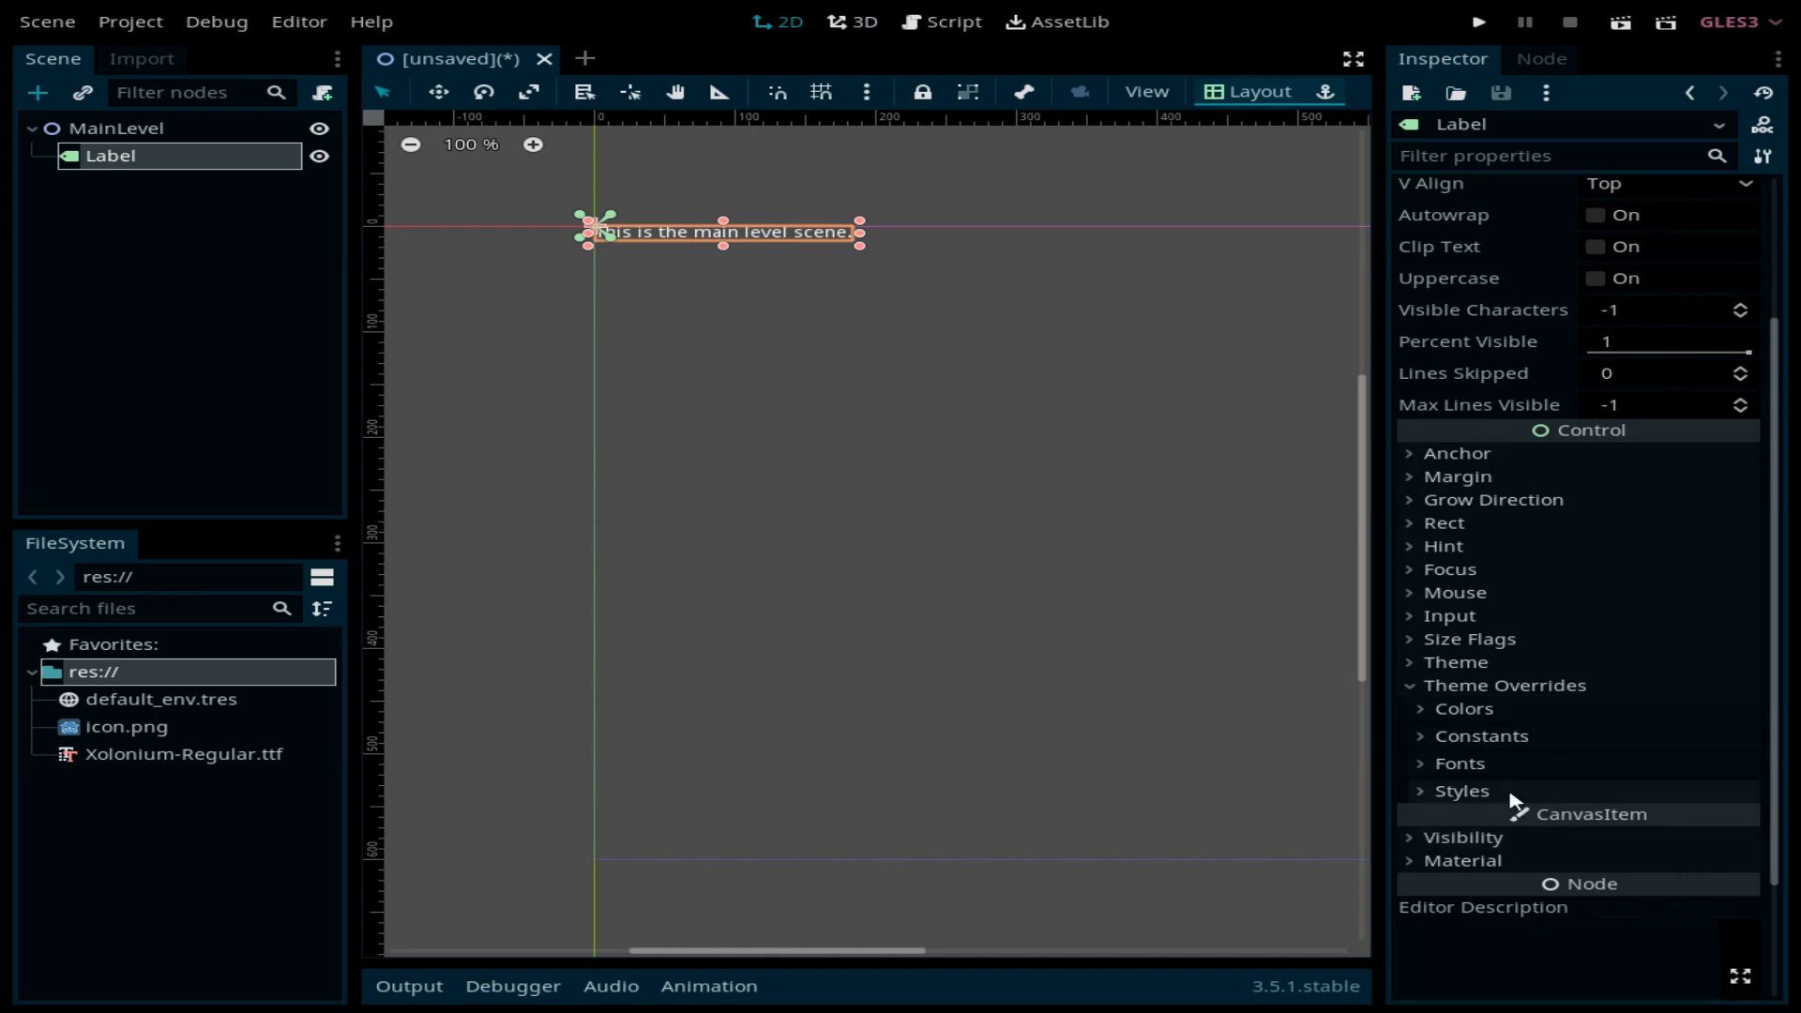
pyautogui.click(1471, 764)
pyautogui.click(1735, 793)
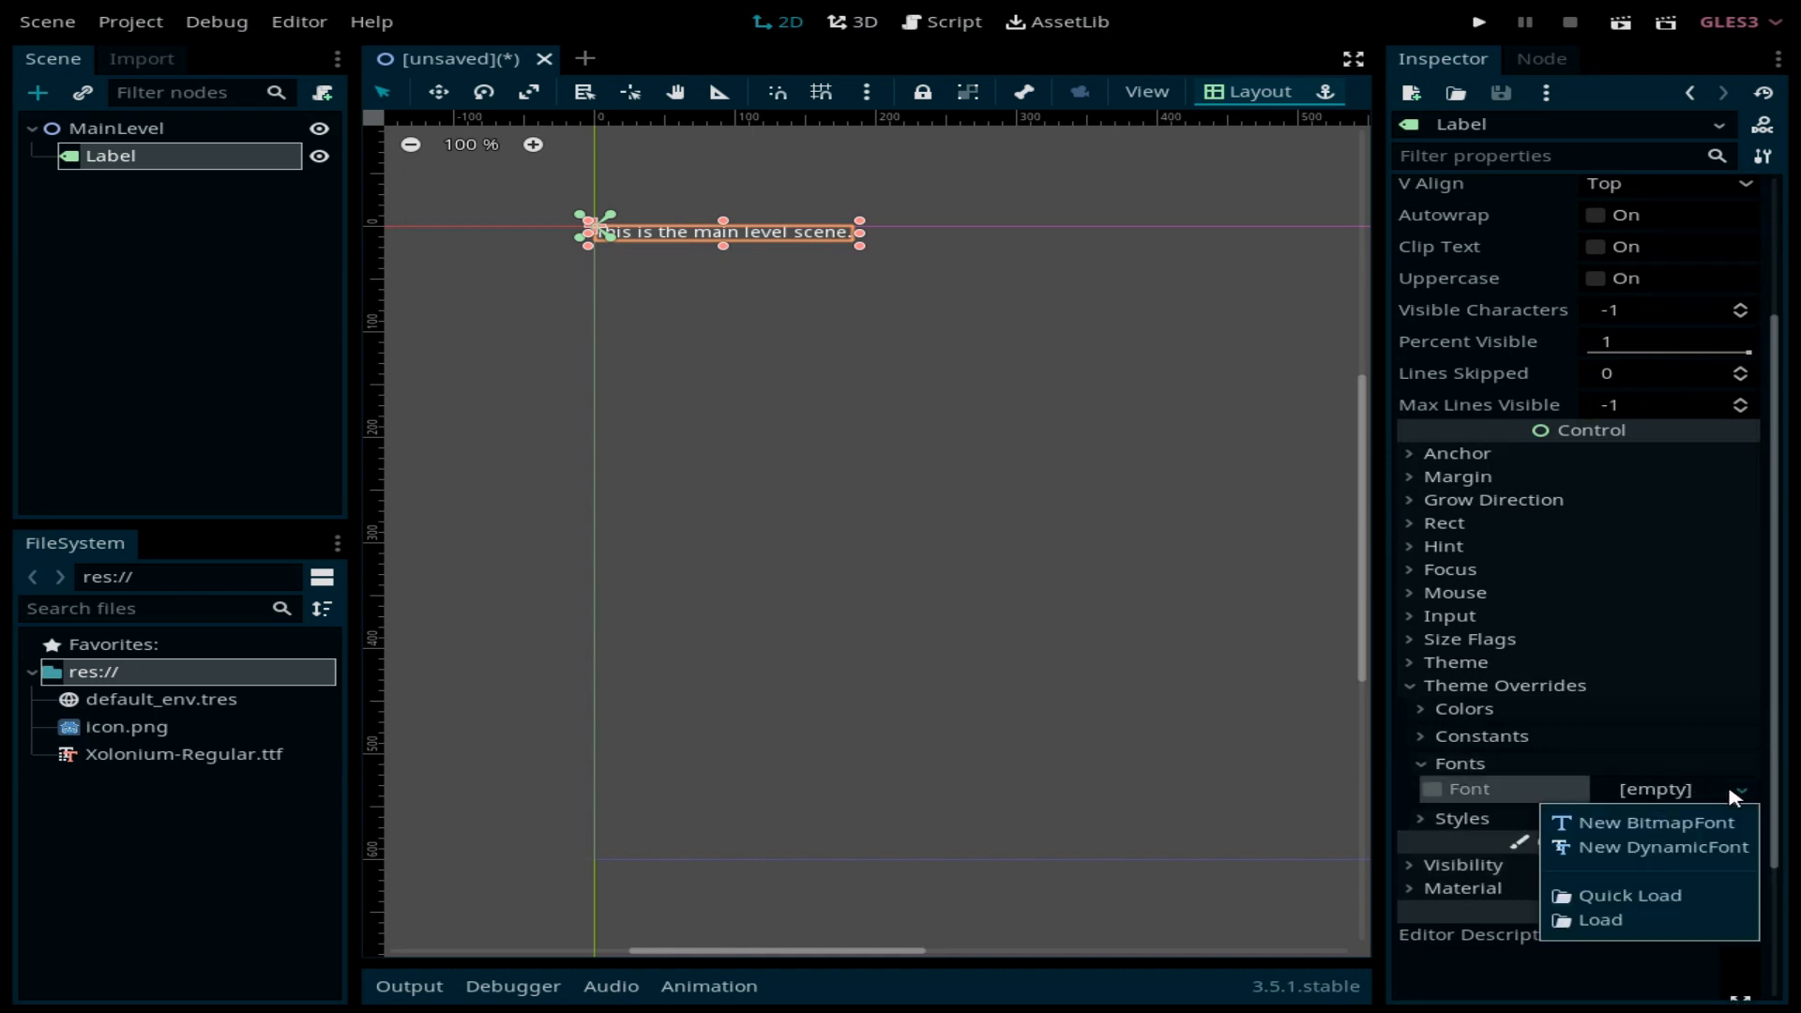
pyautogui.click(1669, 849)
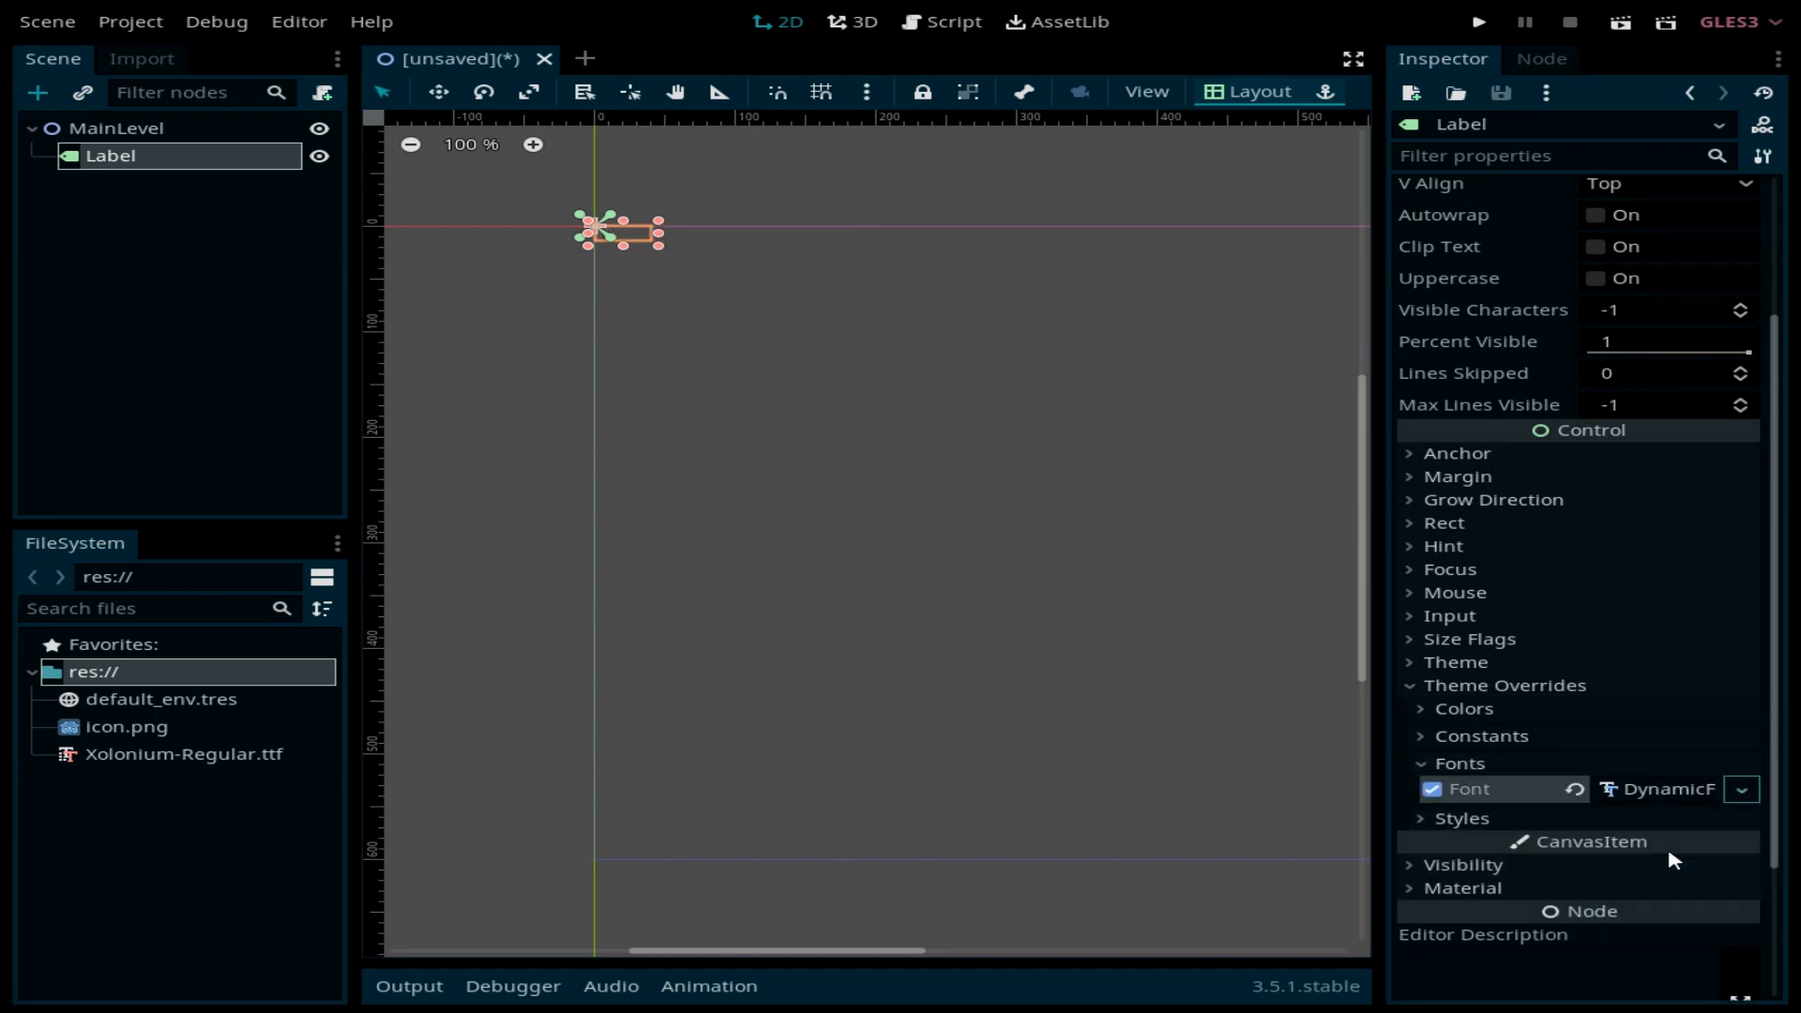
pyautogui.click(1669, 791)
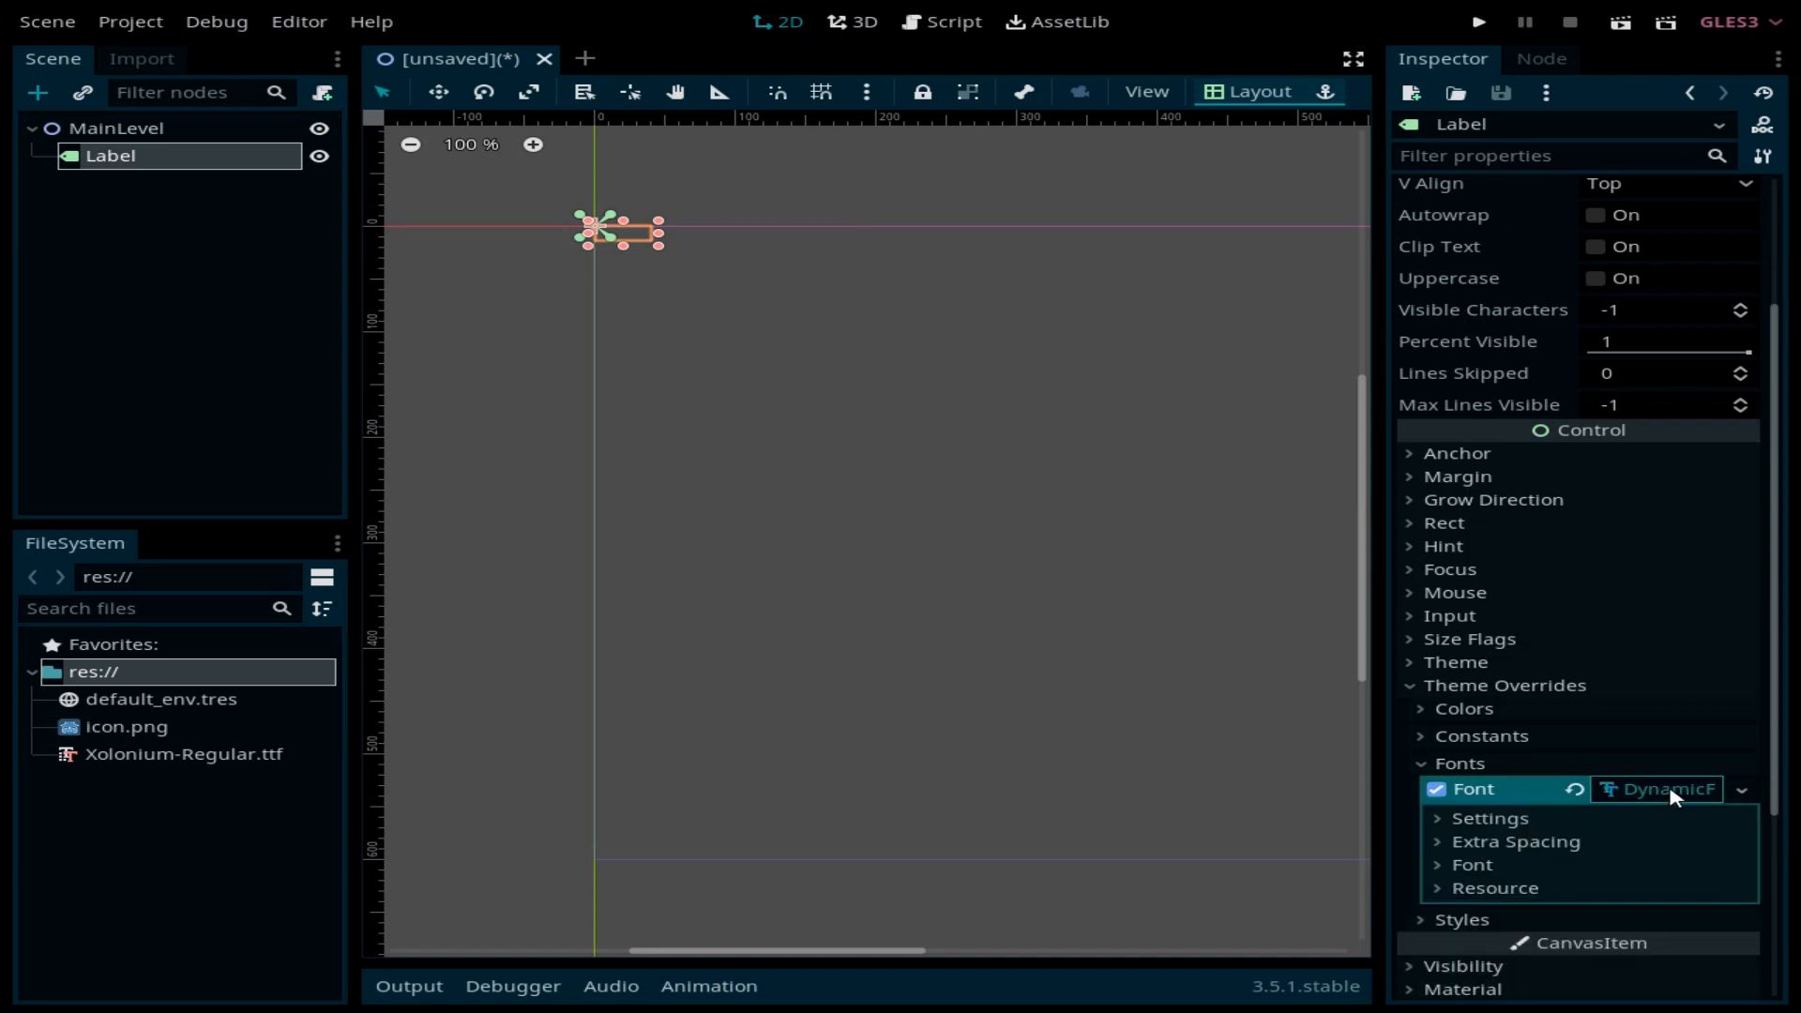
pyautogui.click(1469, 864)
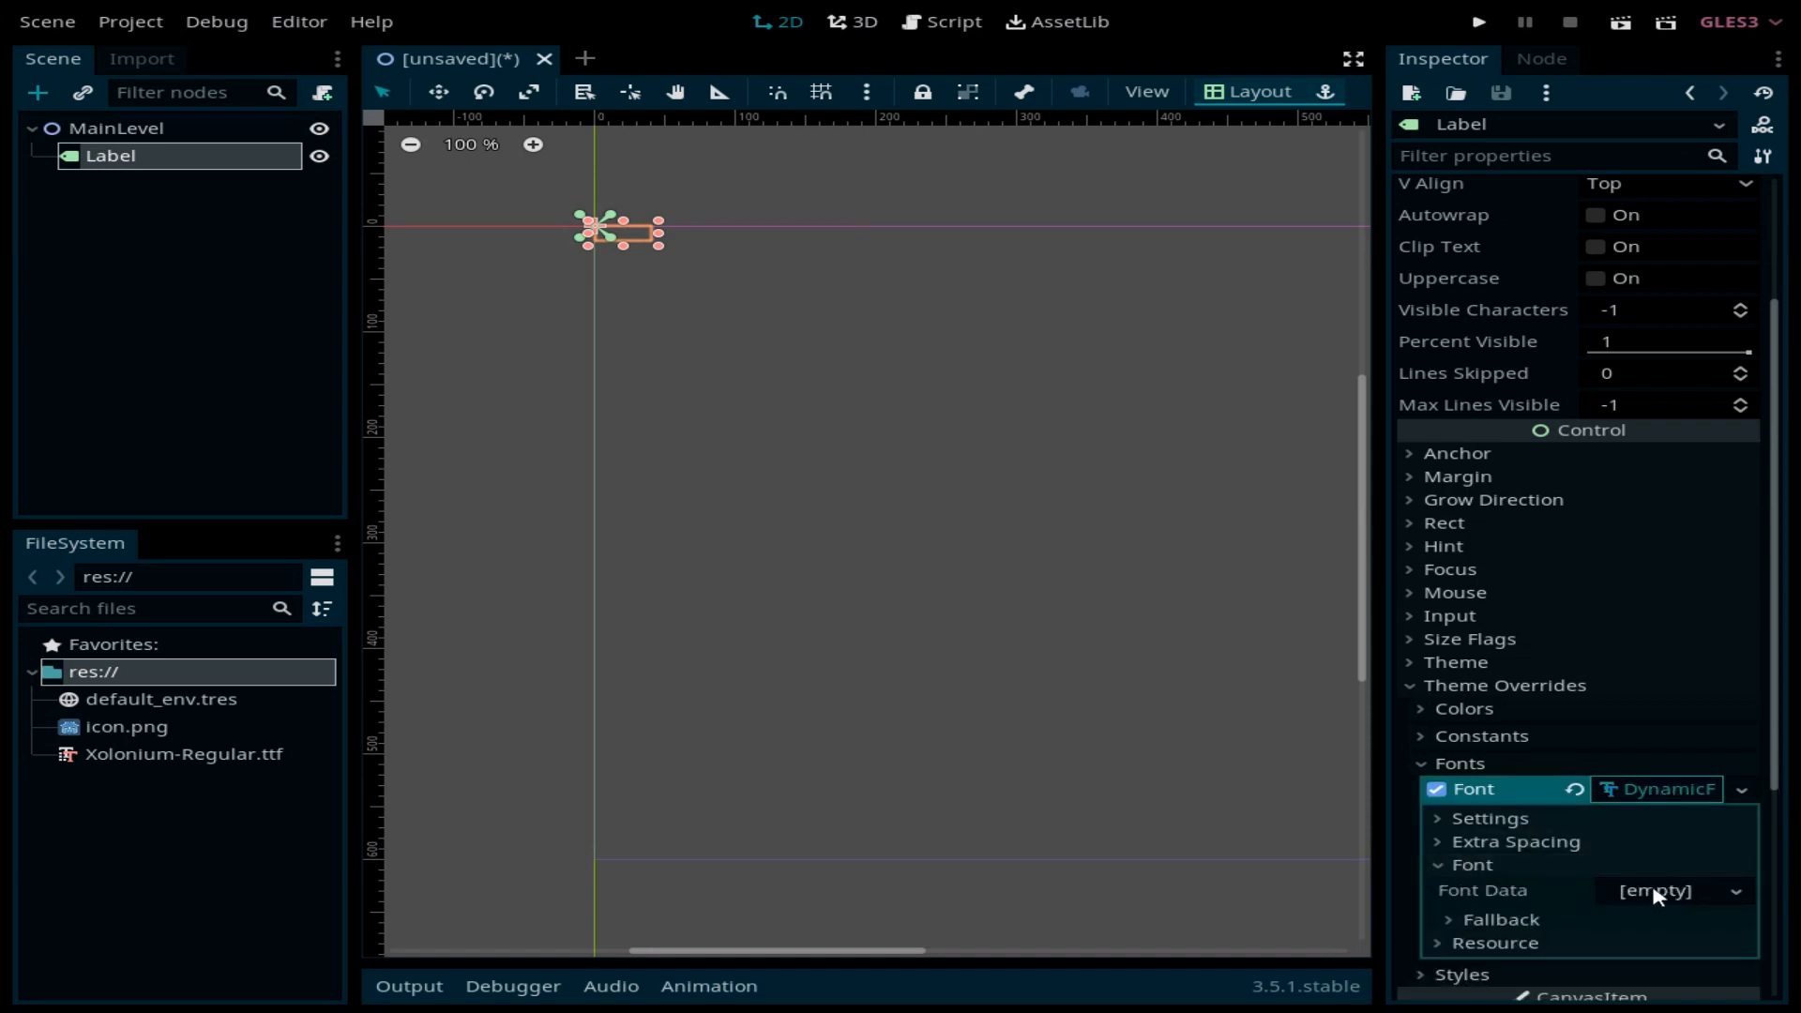
pyautogui.moveTo(122, 755); pyautogui.dragTo(1666, 902)
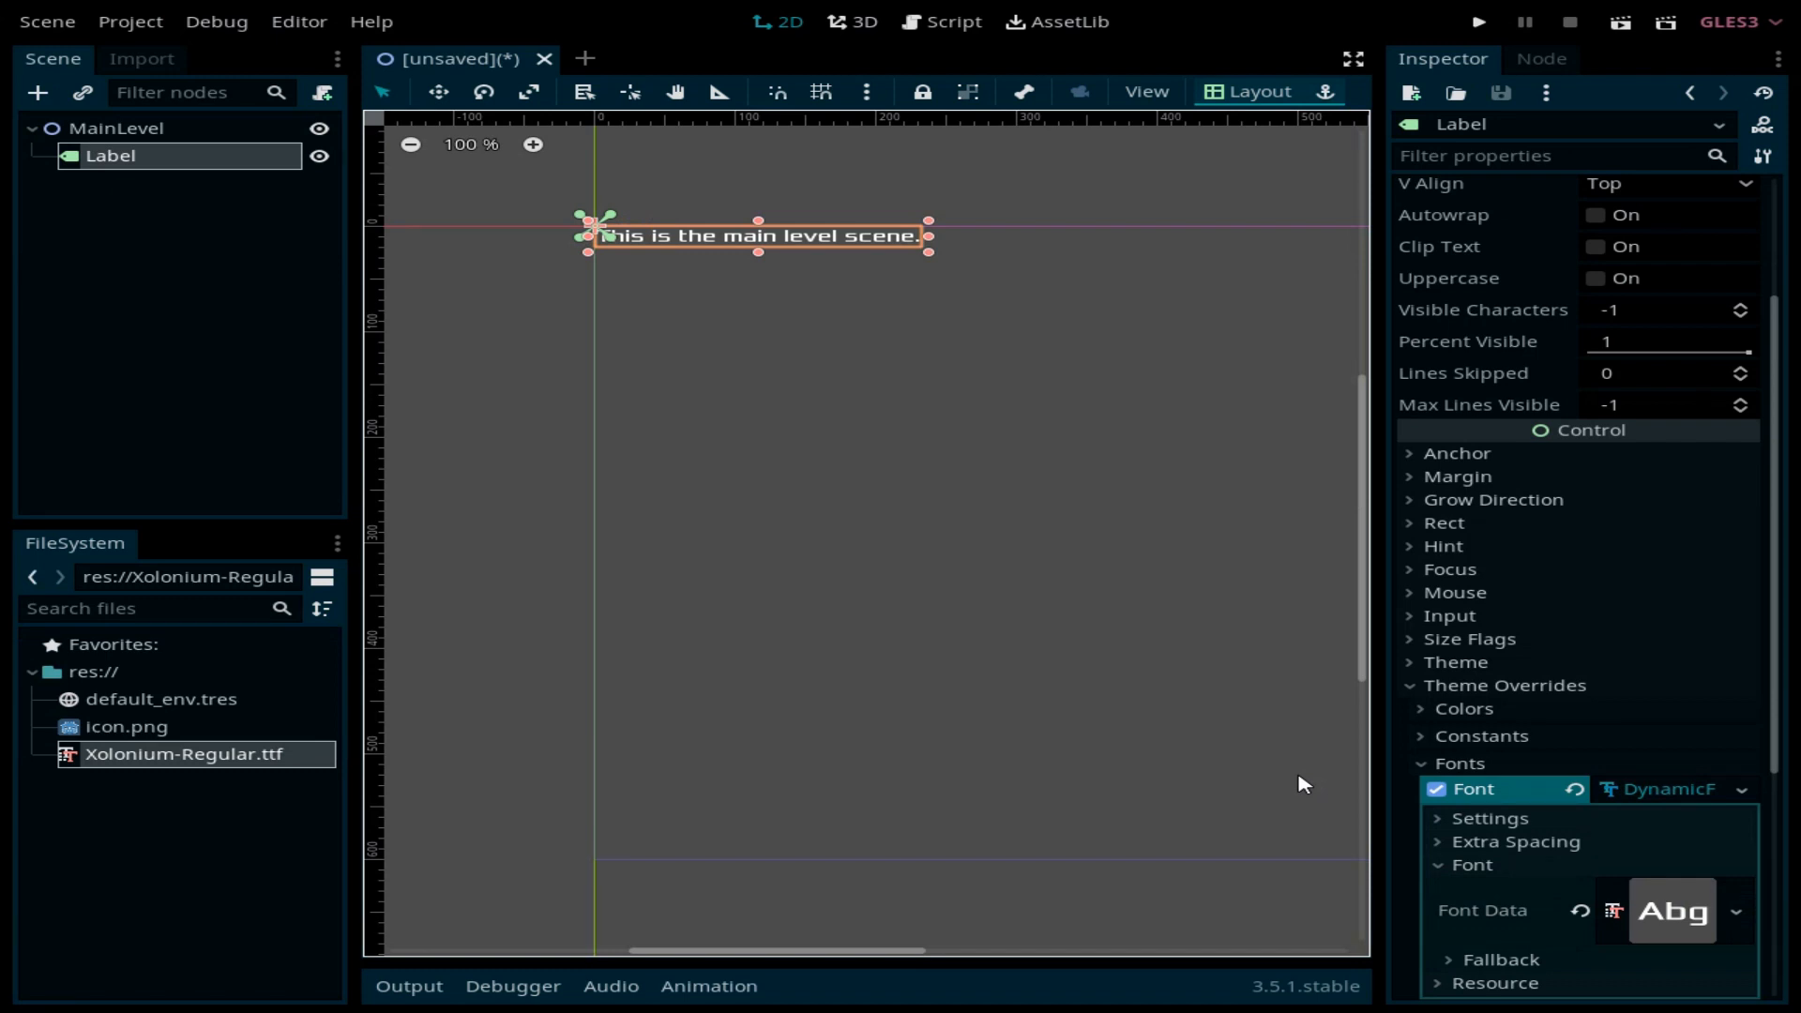
pyautogui.click(1486, 818)
# Step: Set the label's DynamicFont size to 48
pyautogui.click(1654, 845)
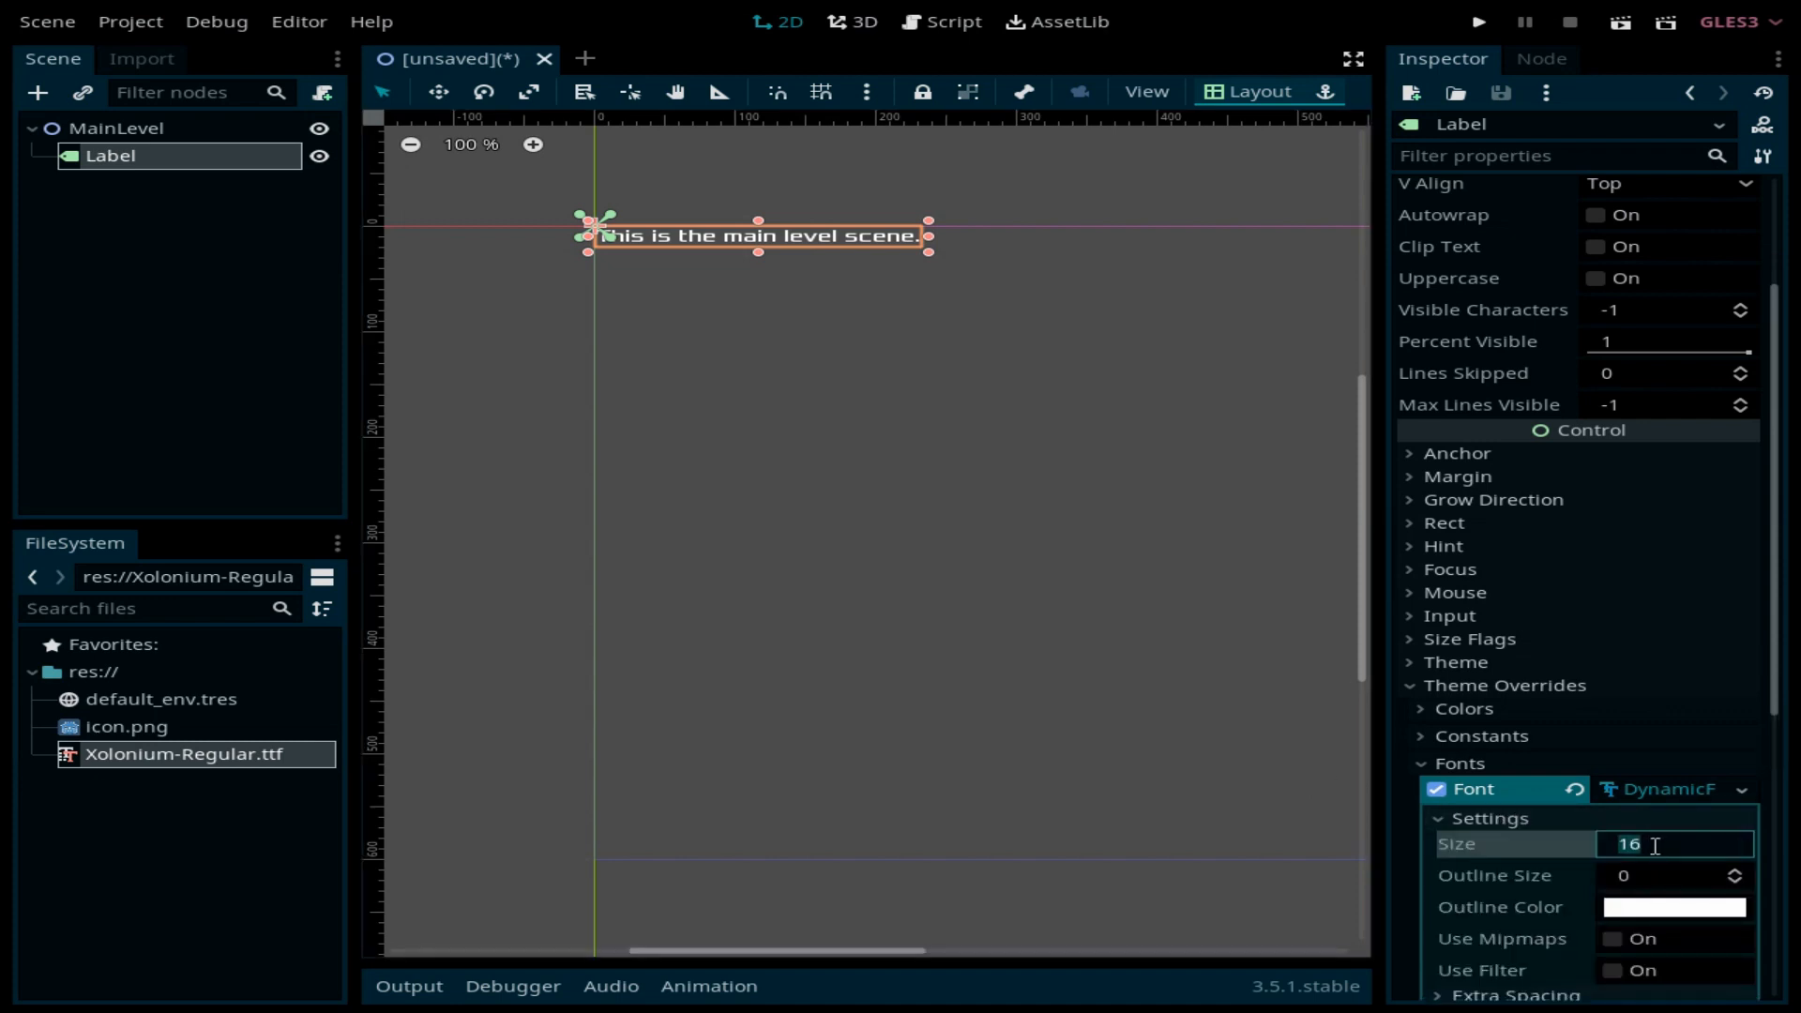
pyautogui.write('48')
pyautogui.press('Return')
# Step: Move the label into the game screen area and save the scene as MainLevel.tscn
pyautogui.scroll(-4, 965, 582)
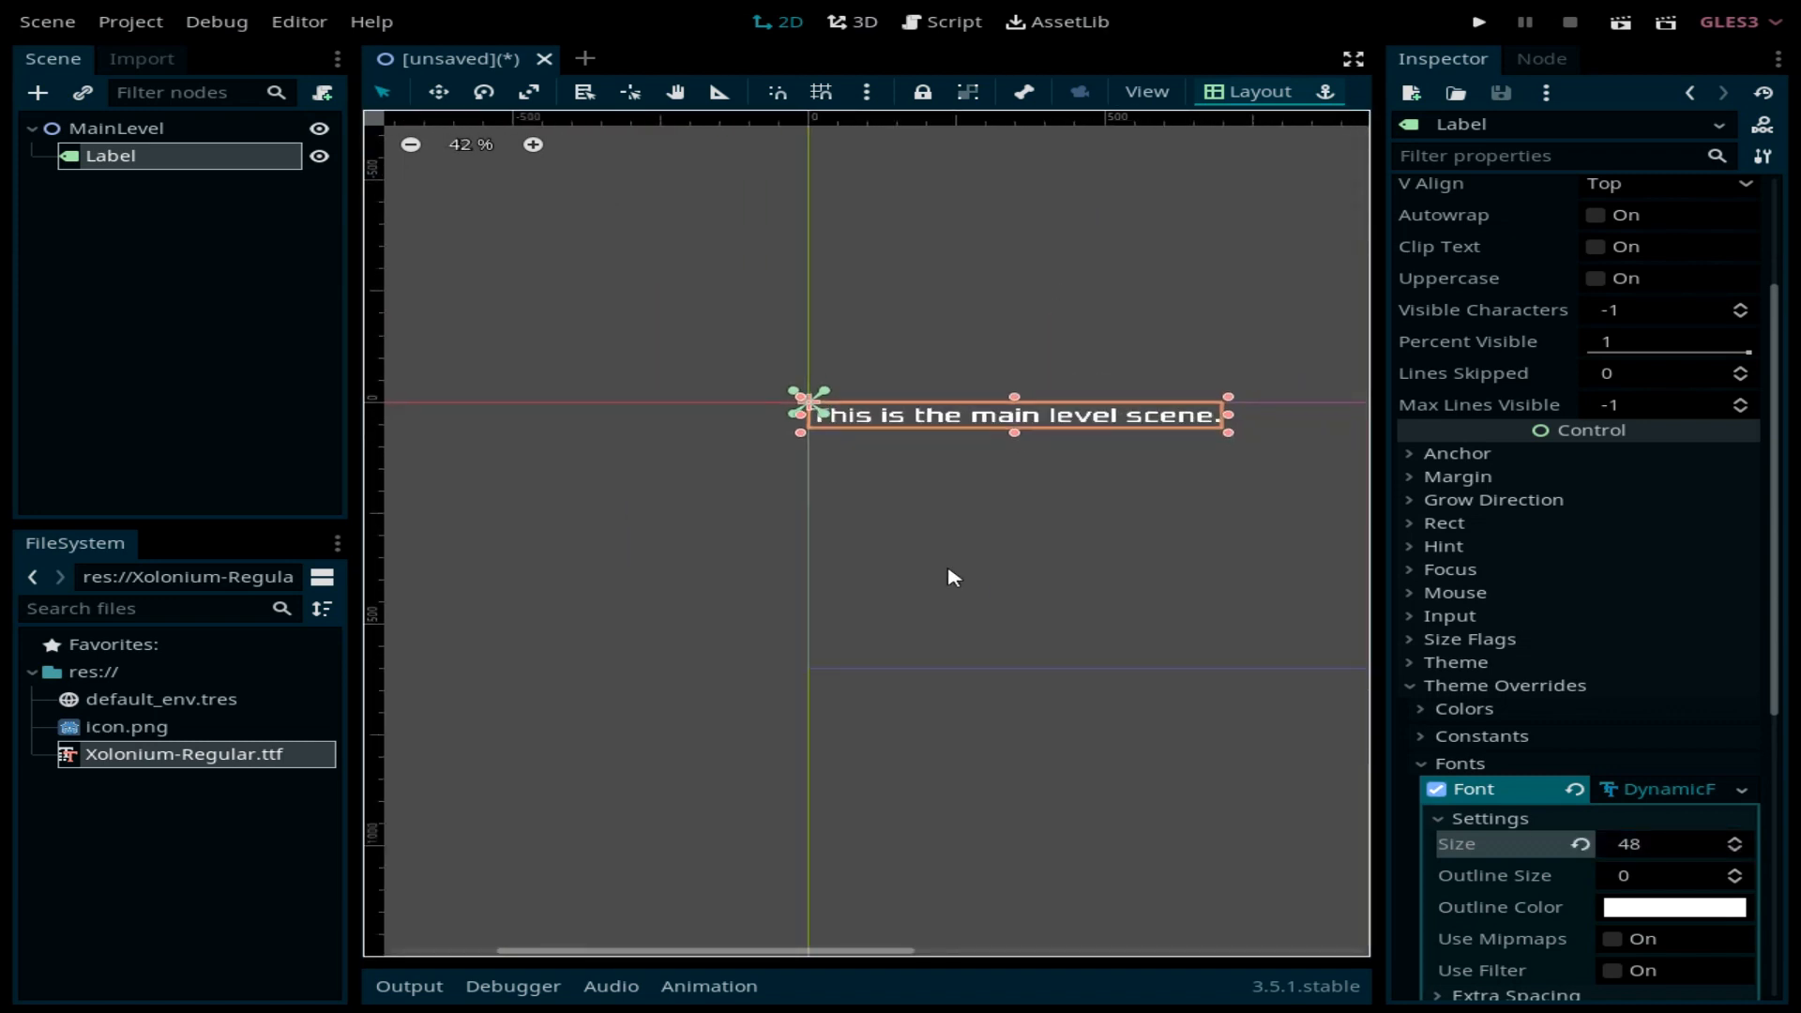
pyautogui.press('w')
pyautogui.scroll(-2, 1099, 577)
pyautogui.moveTo(1154, 589); pyautogui.dragTo(914, 580, button='middle')
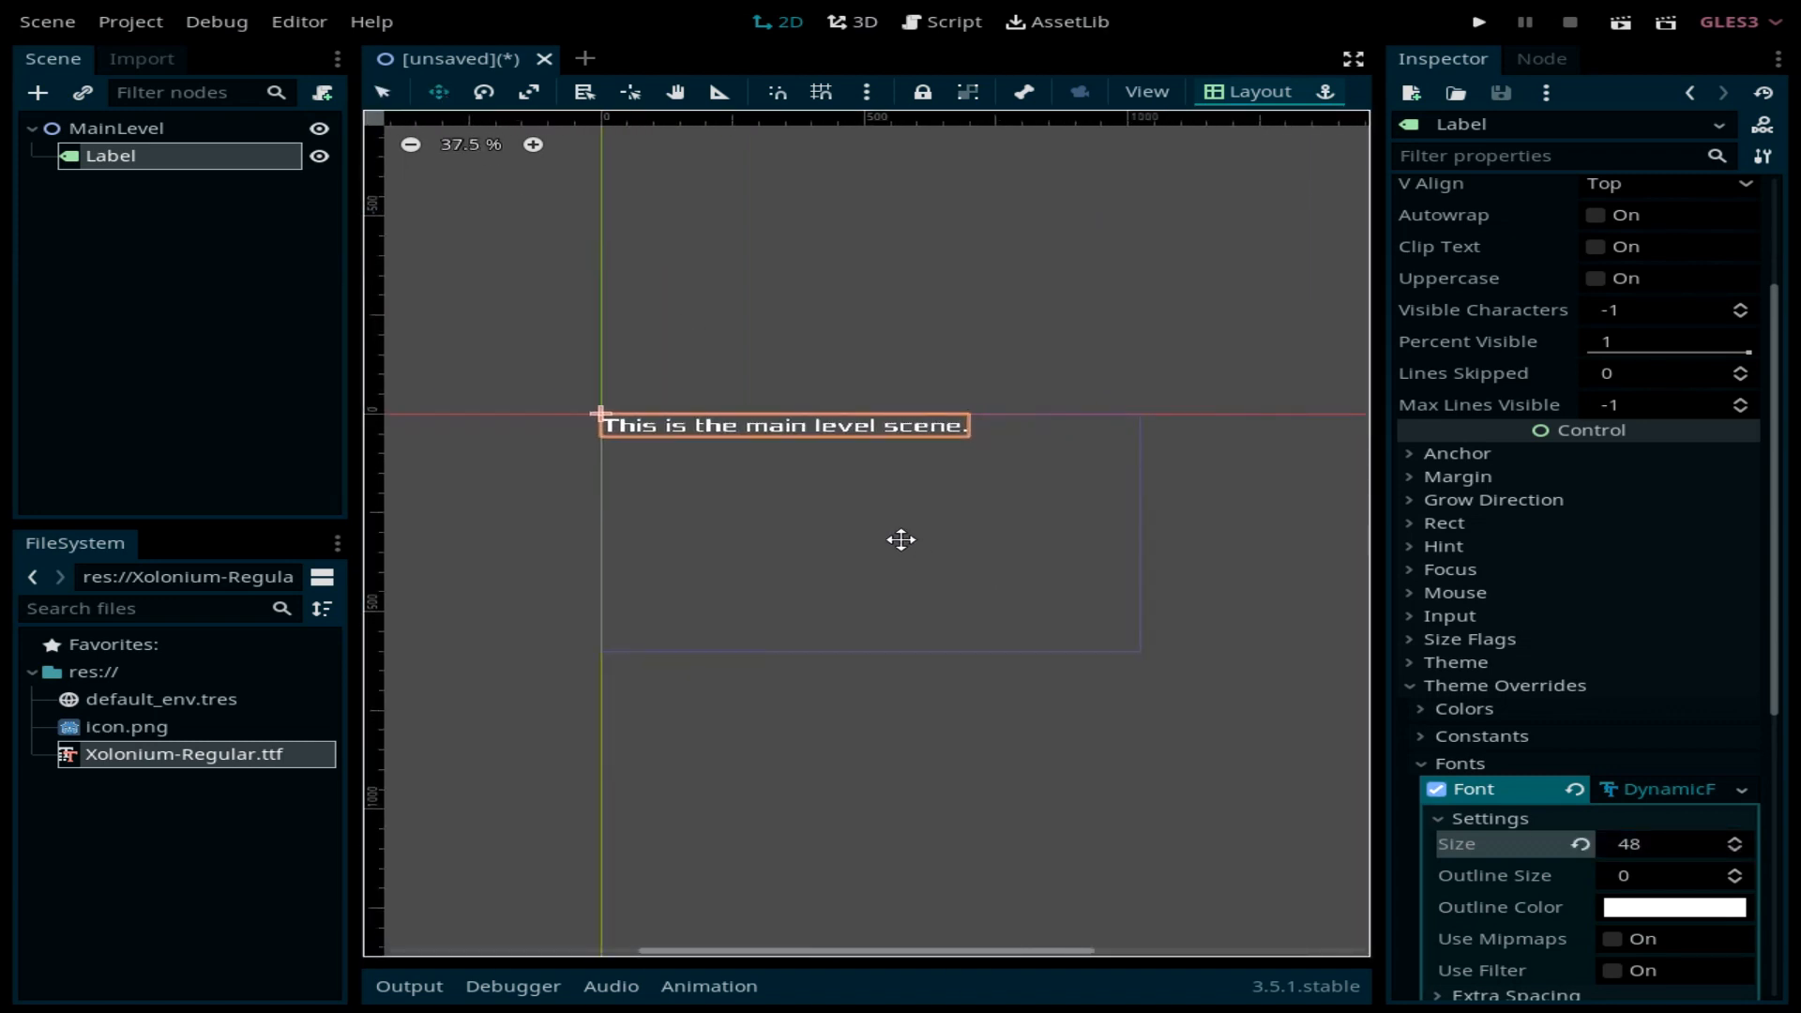
pyautogui.moveTo(903, 540); pyautogui.dragTo(993, 639)
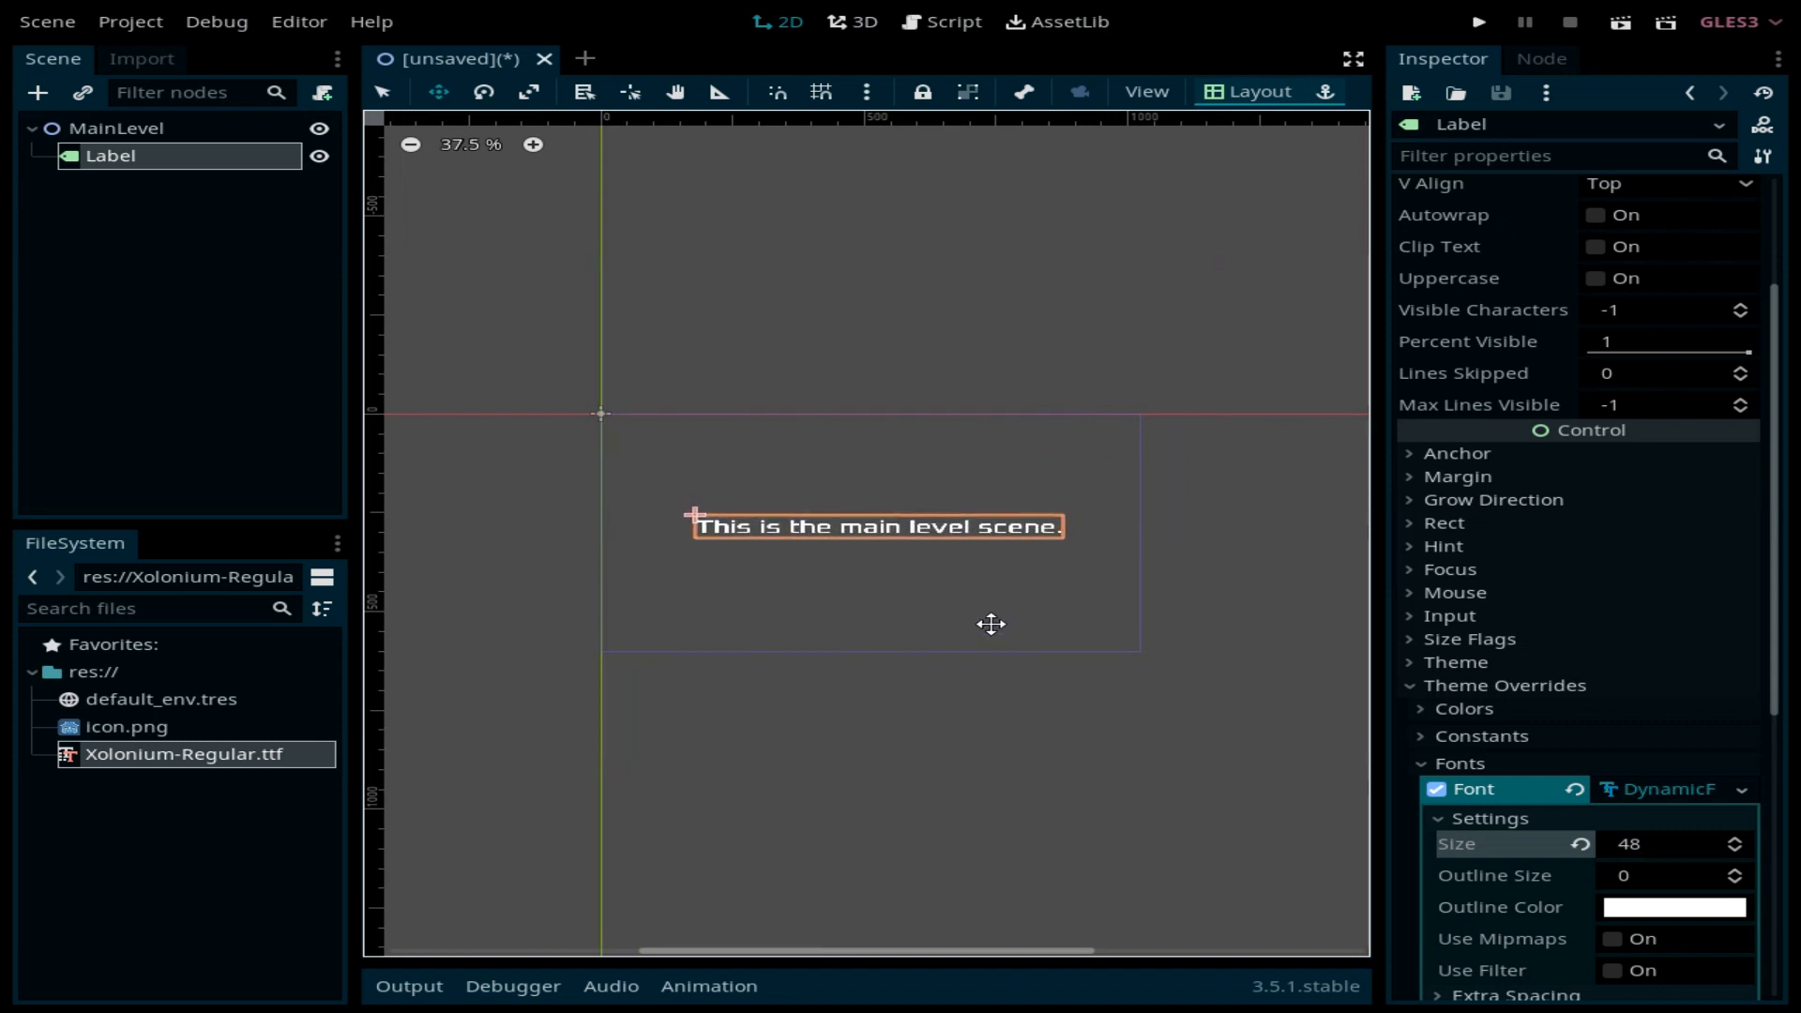
pyautogui.hotkey('ctrl', 's')
pyautogui.click(660, 859)
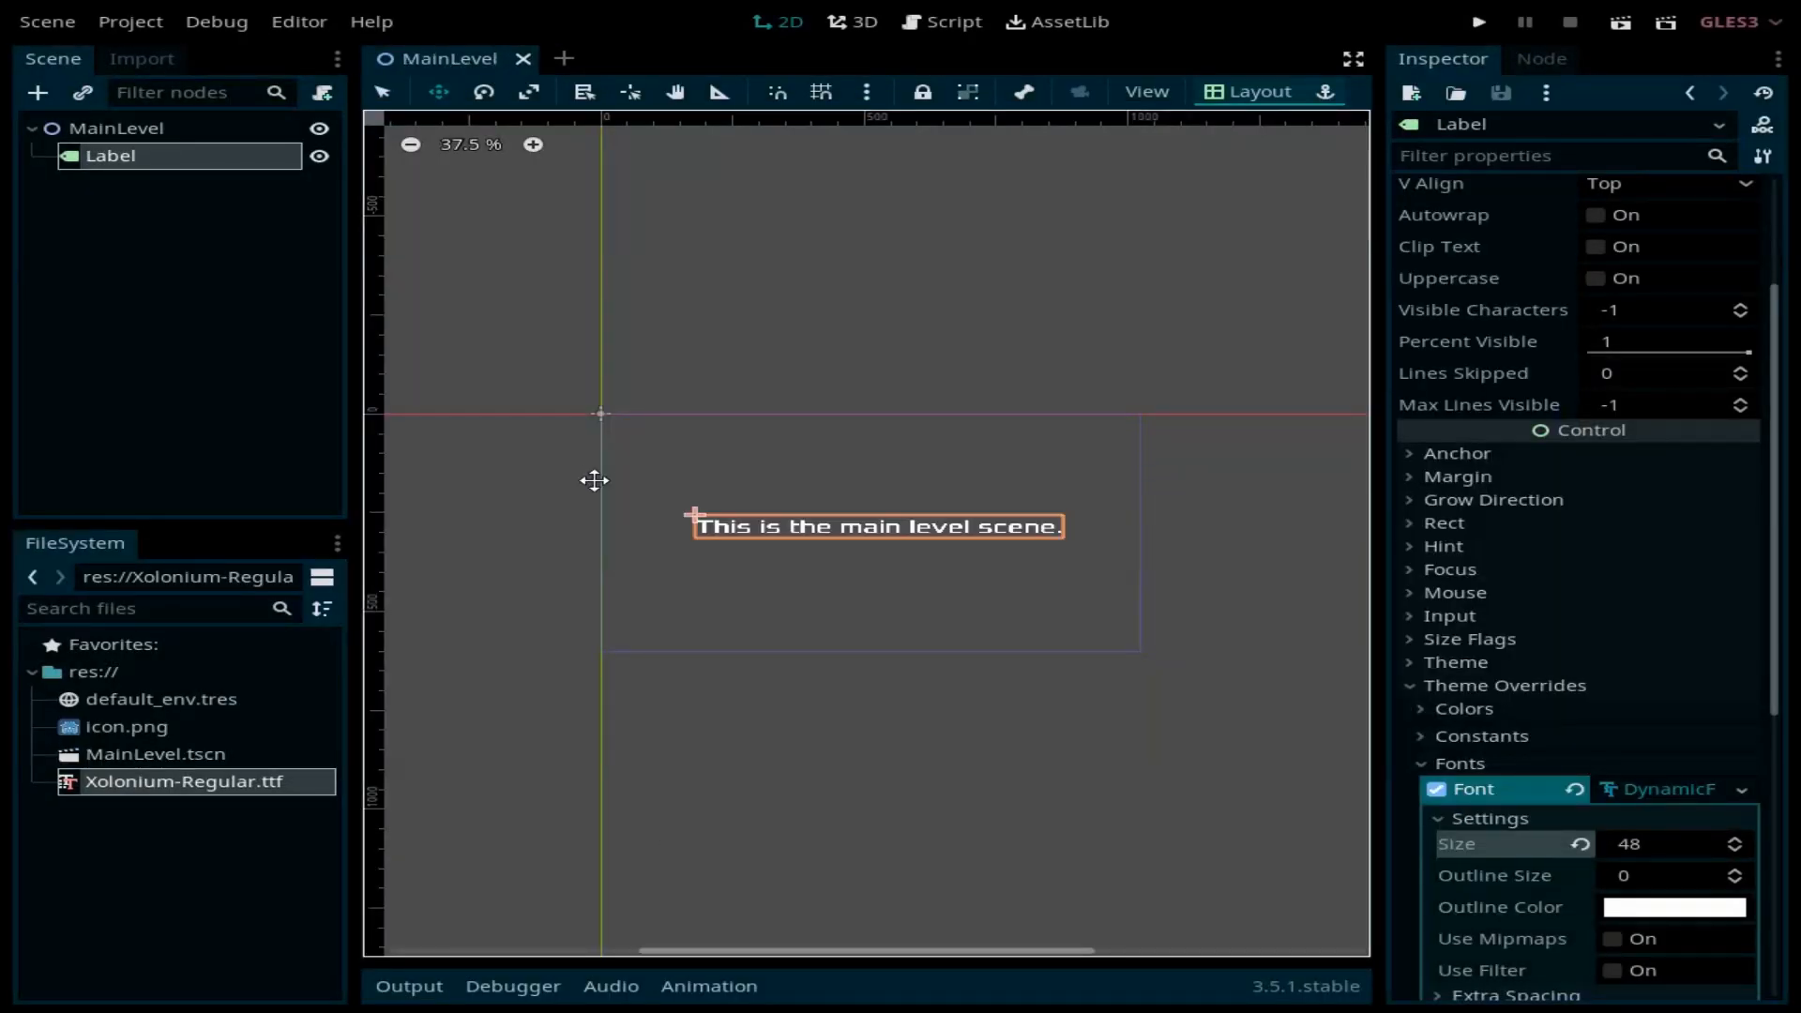
# Step: Start a new scene with a User Interface root node named MainMenu
pyautogui.click(565, 59)
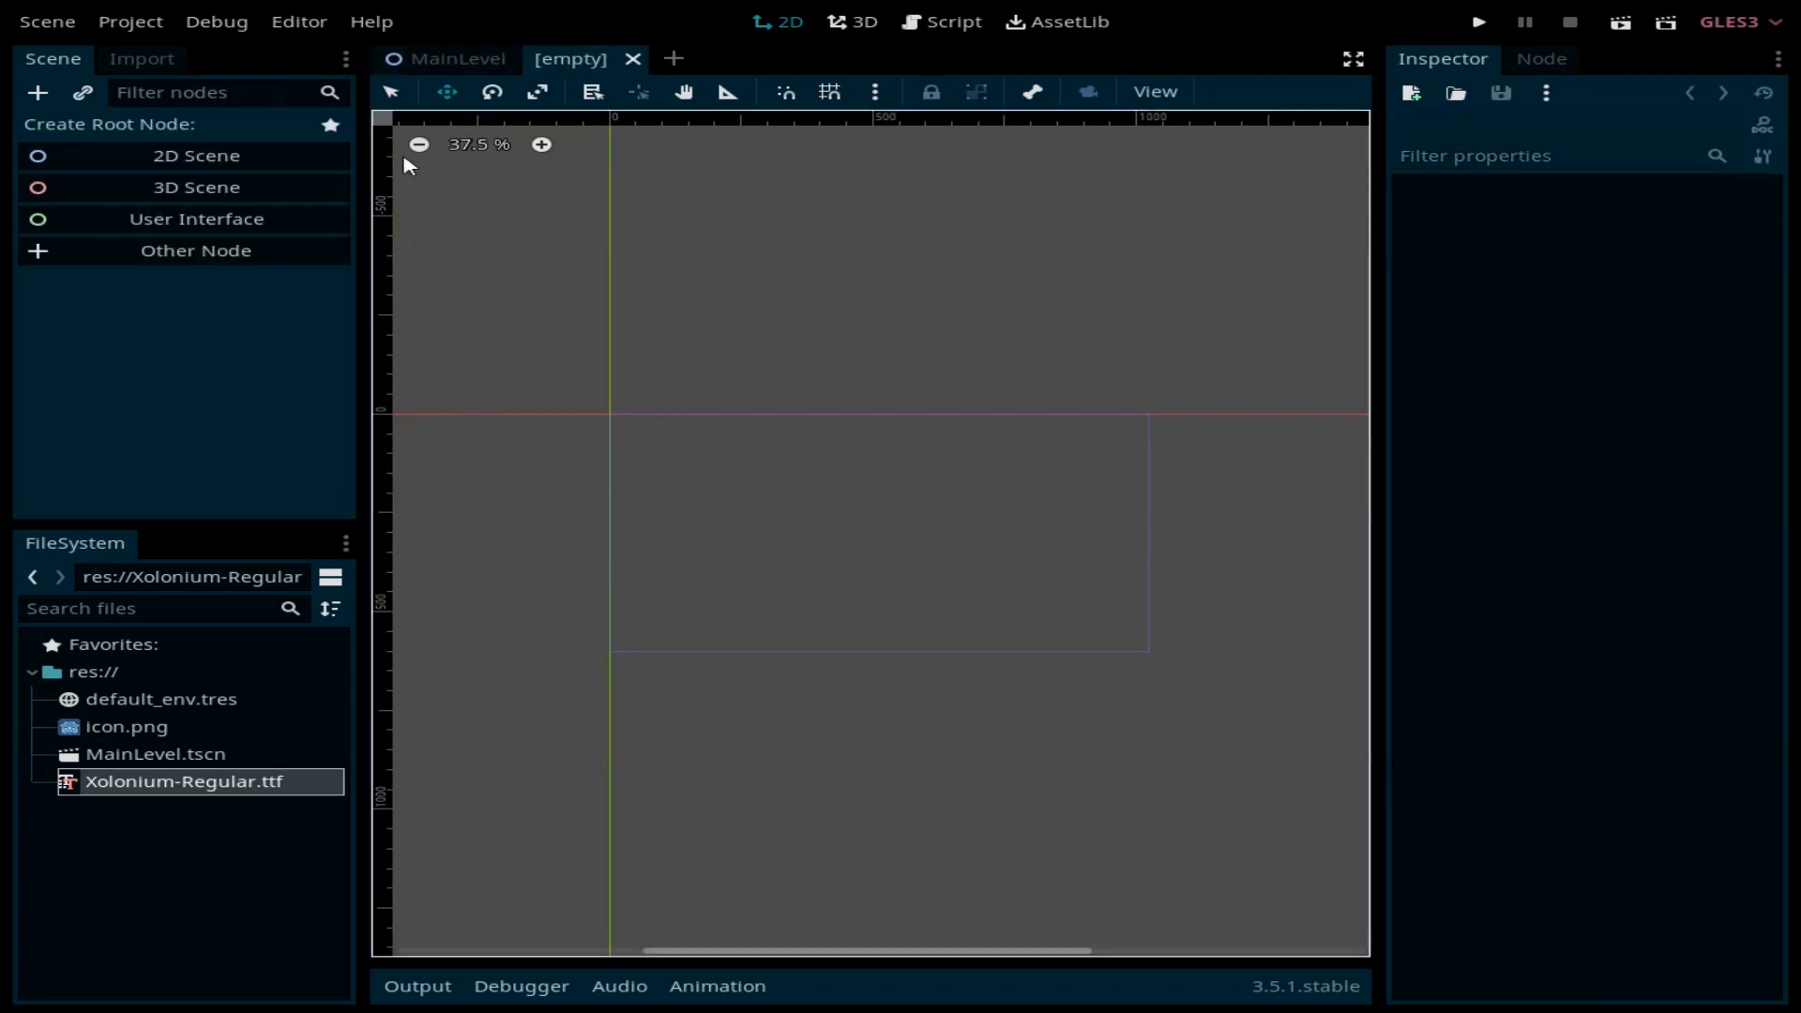
pyautogui.click(171, 225)
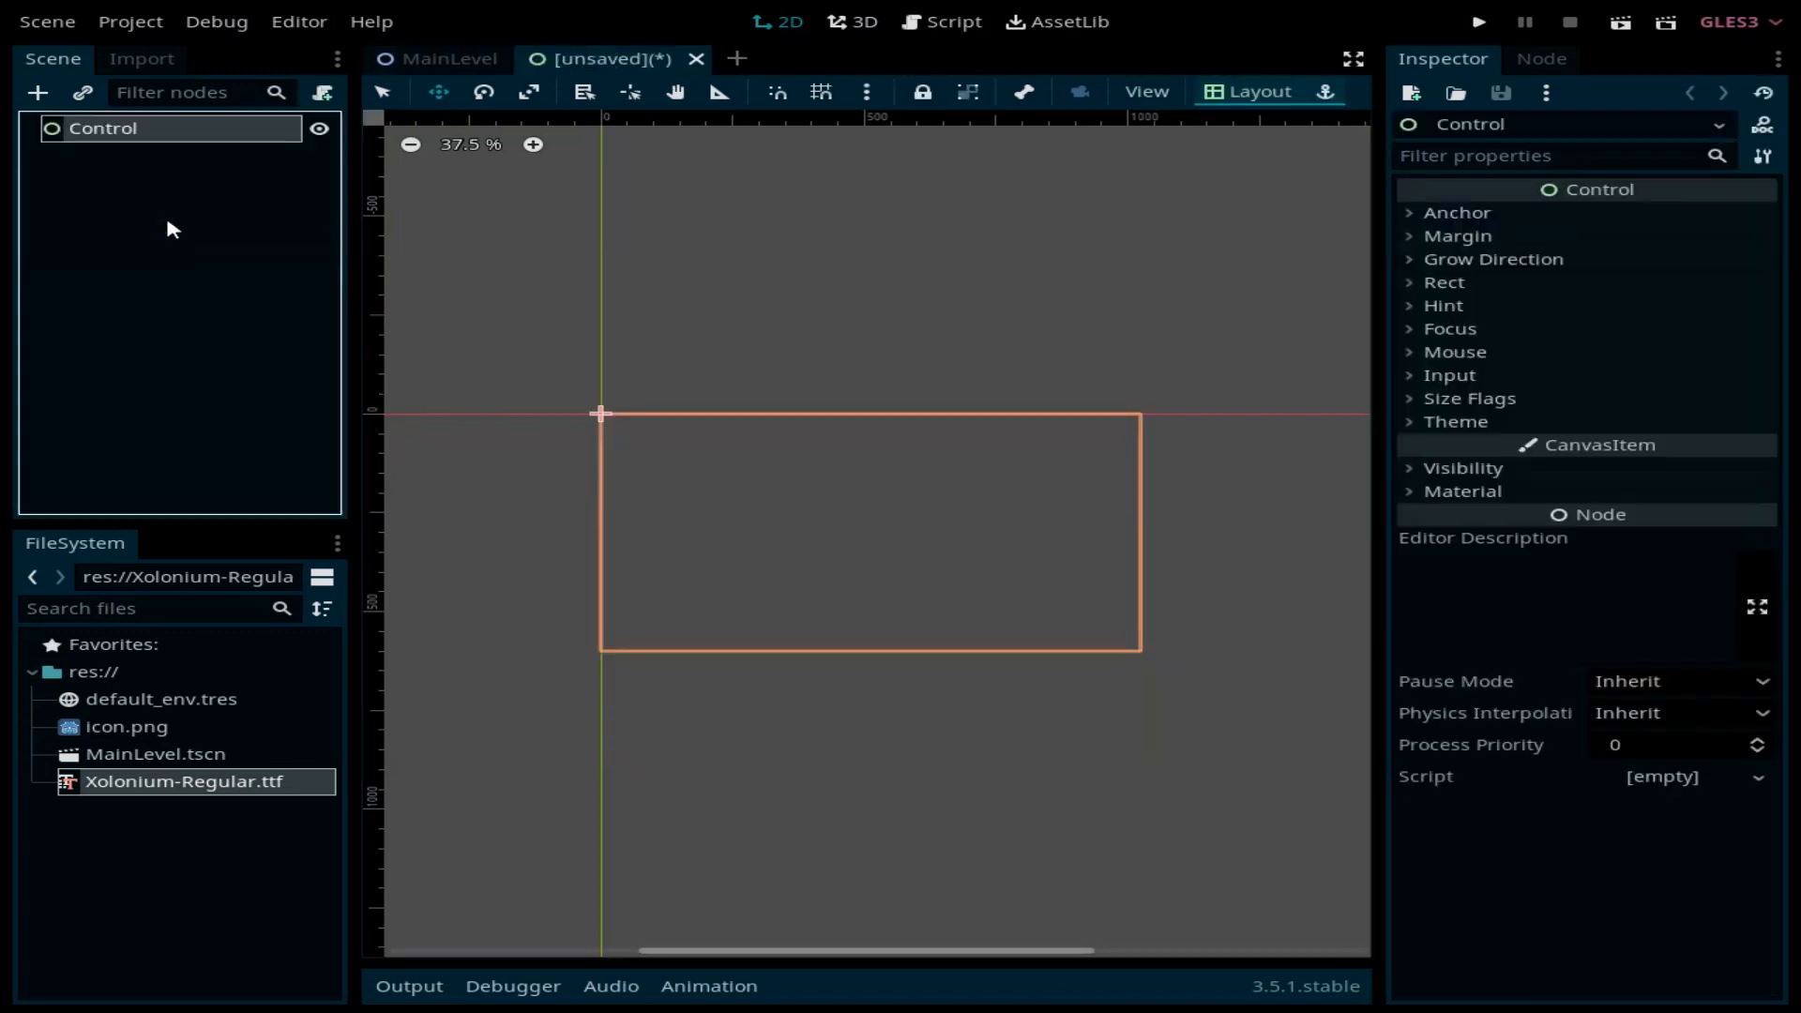
pyautogui.doubleClick(208, 129)
pyautogui.write('Main')
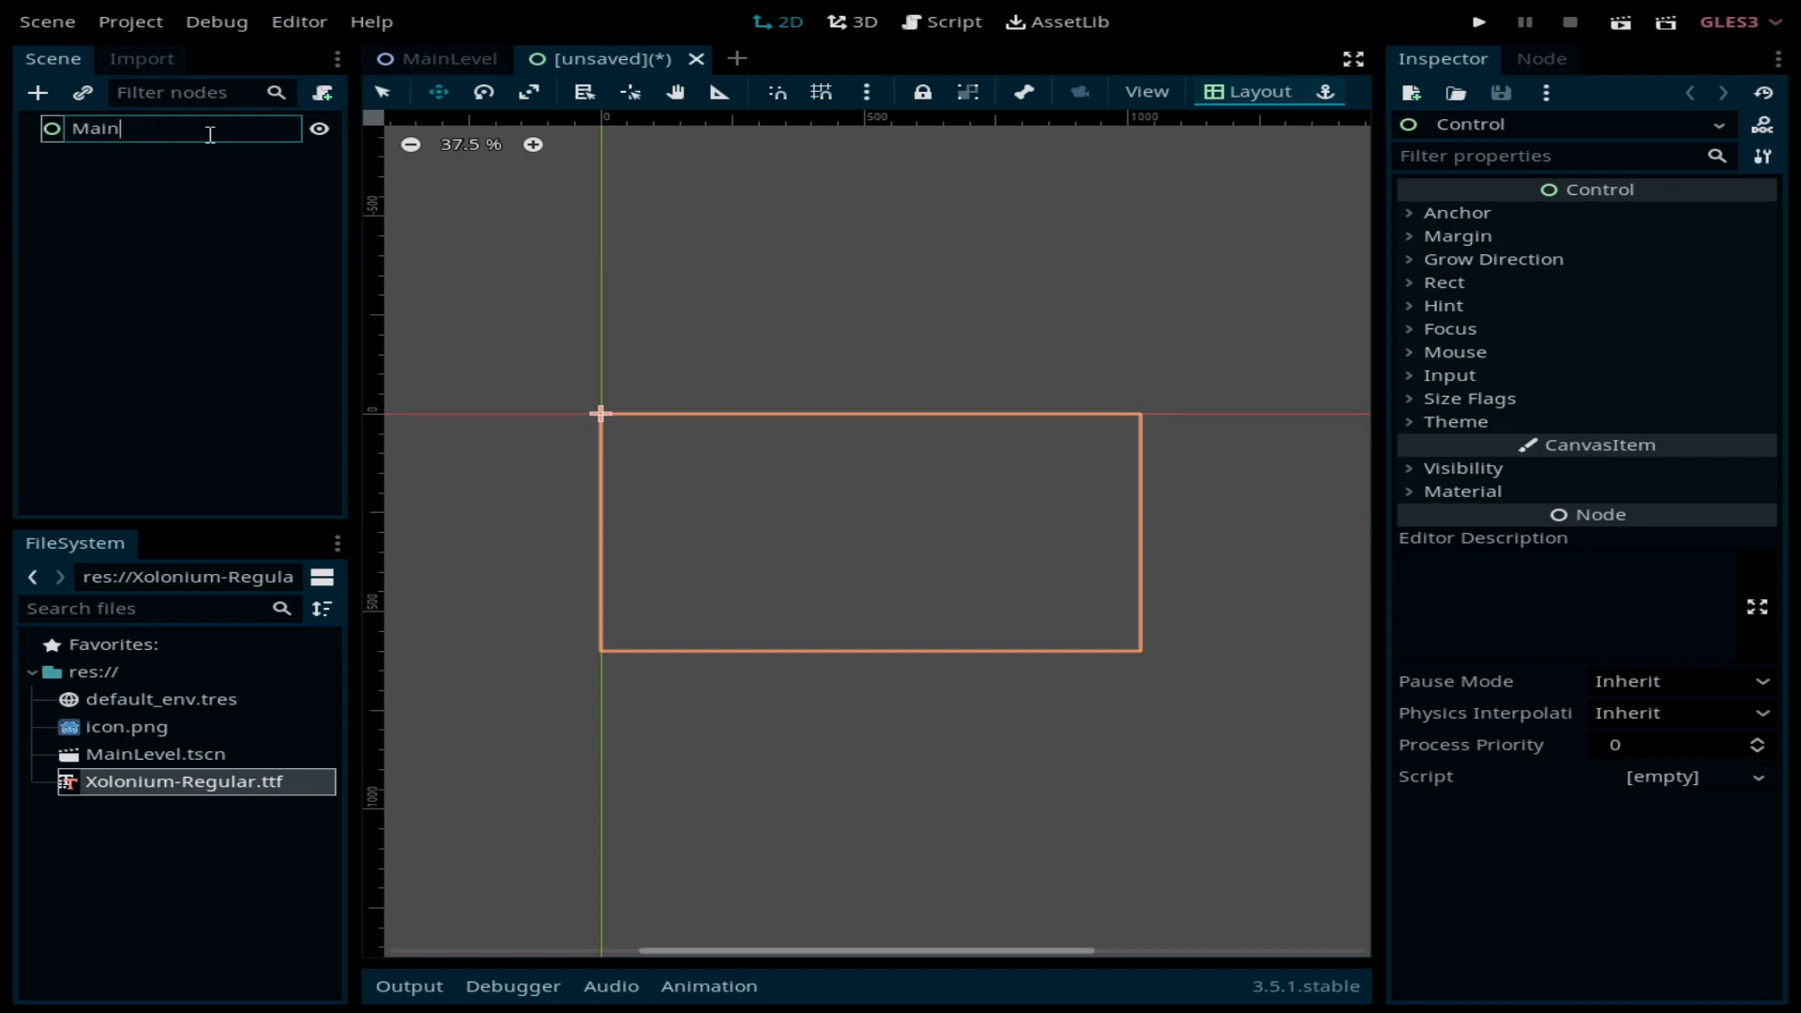
pyautogui.write('Menu')
pyautogui.press('Return')
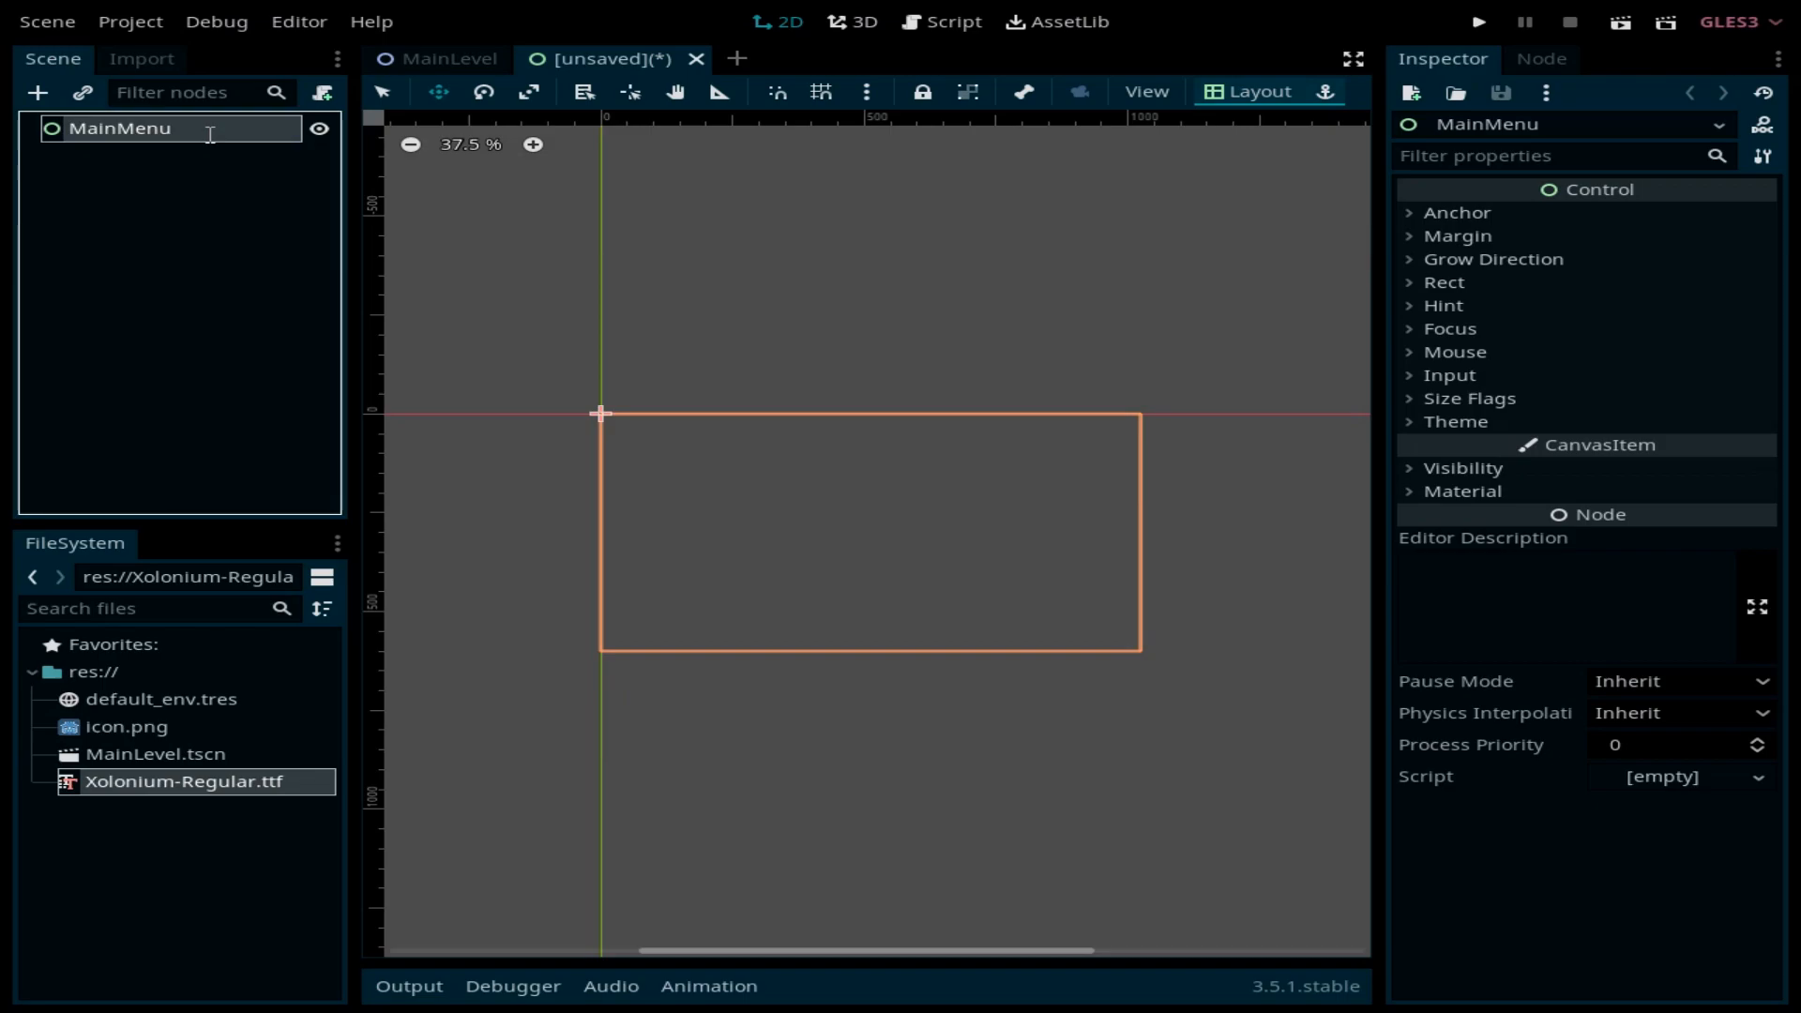
# Step: Add a ColorRect child under MainMenu and rename it Background
pyautogui.hotkey('ctrl', 'a')
pyautogui.write('rec')
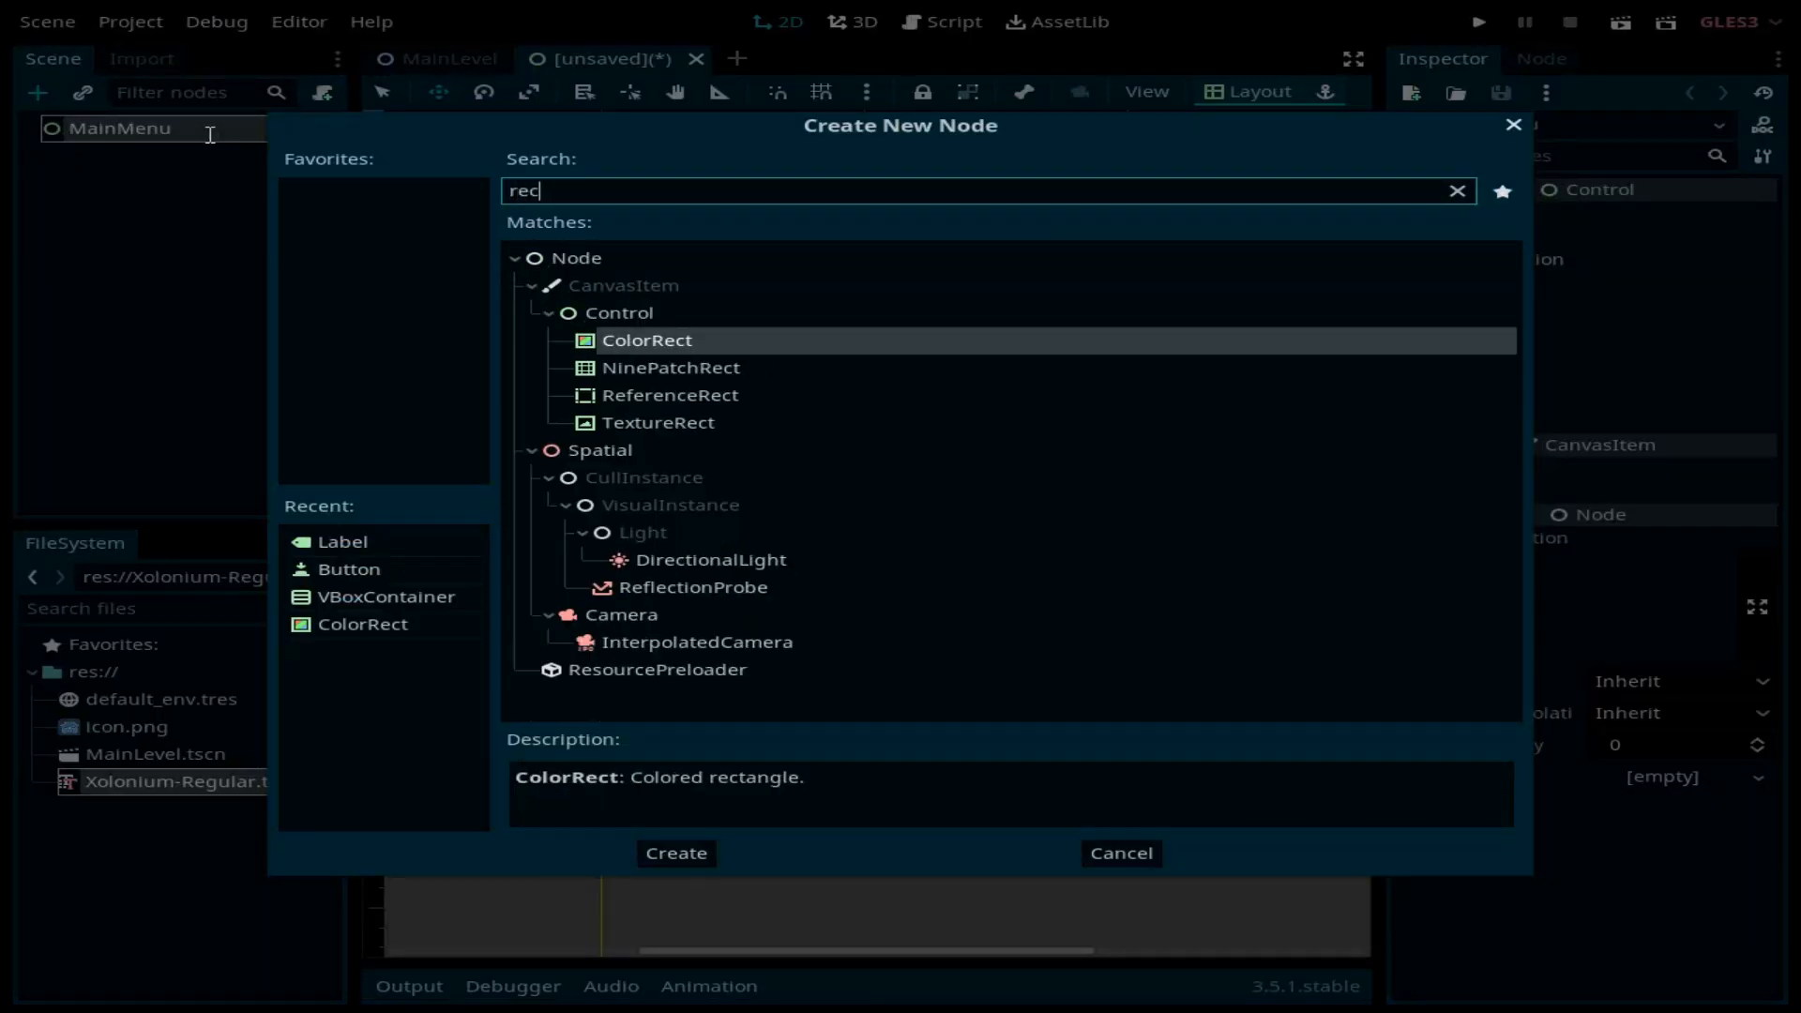
pyautogui.press('Return')
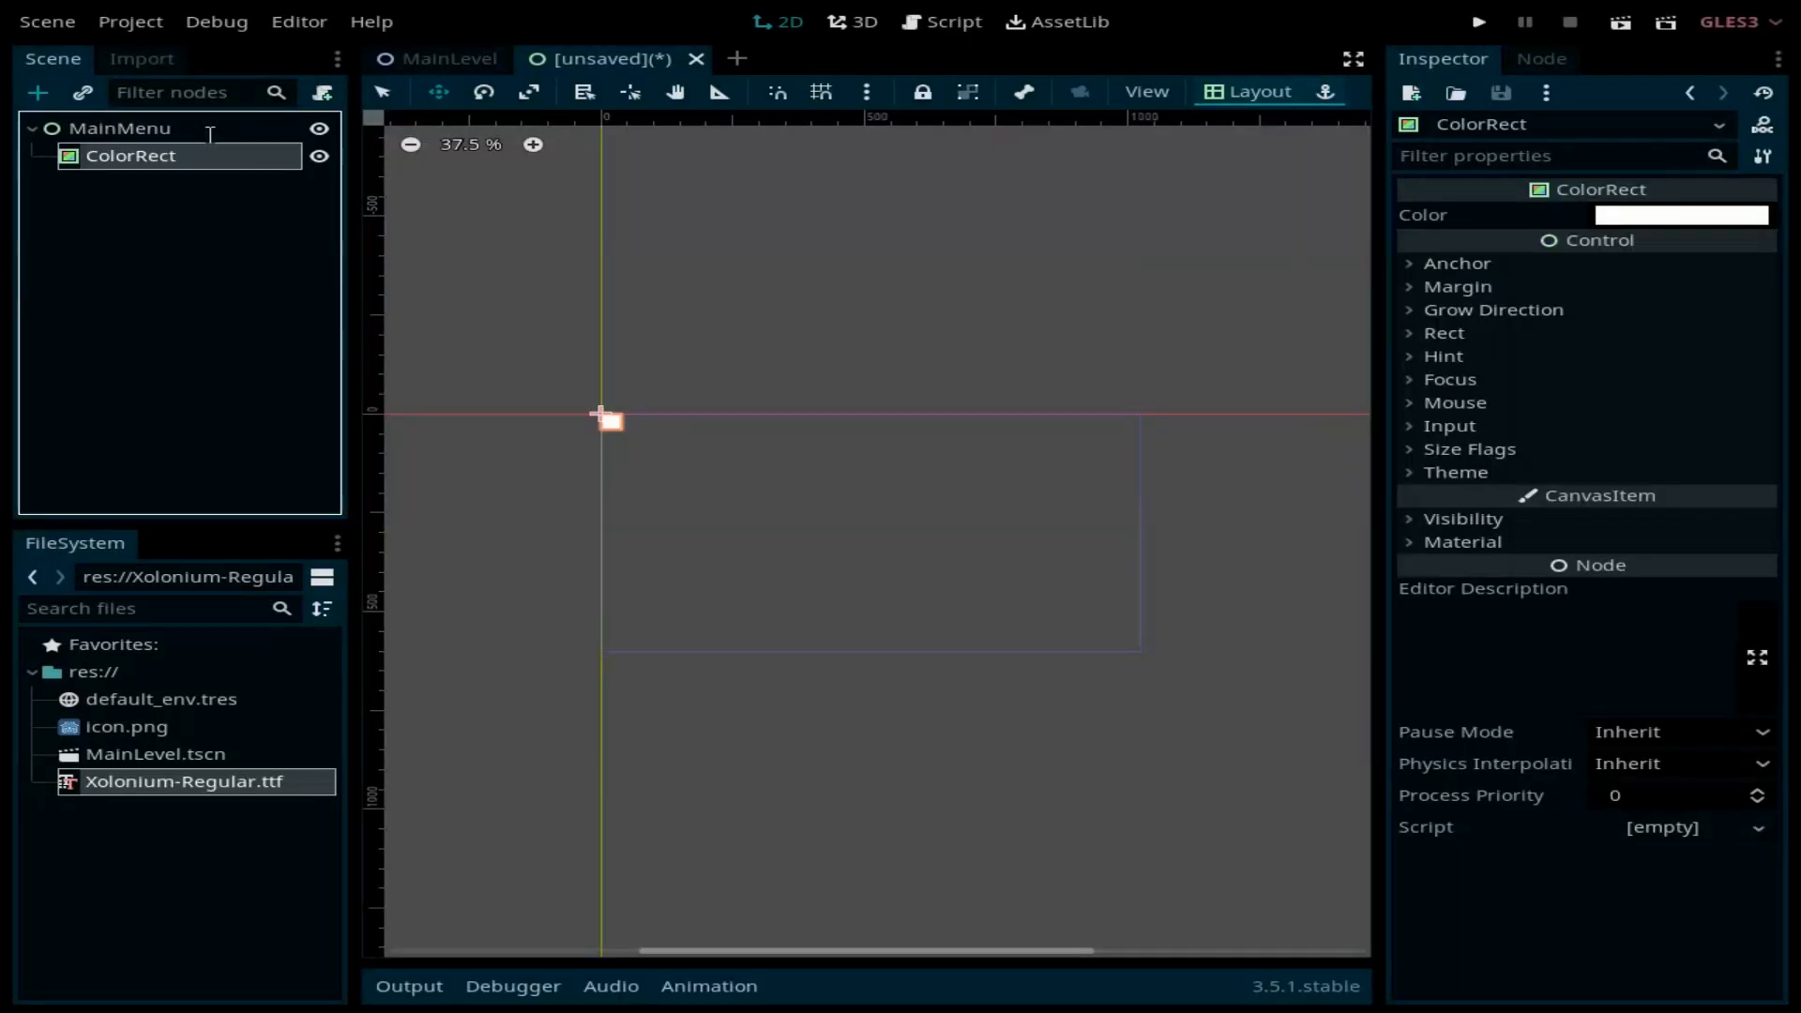
pyautogui.doubleClick(203, 155)
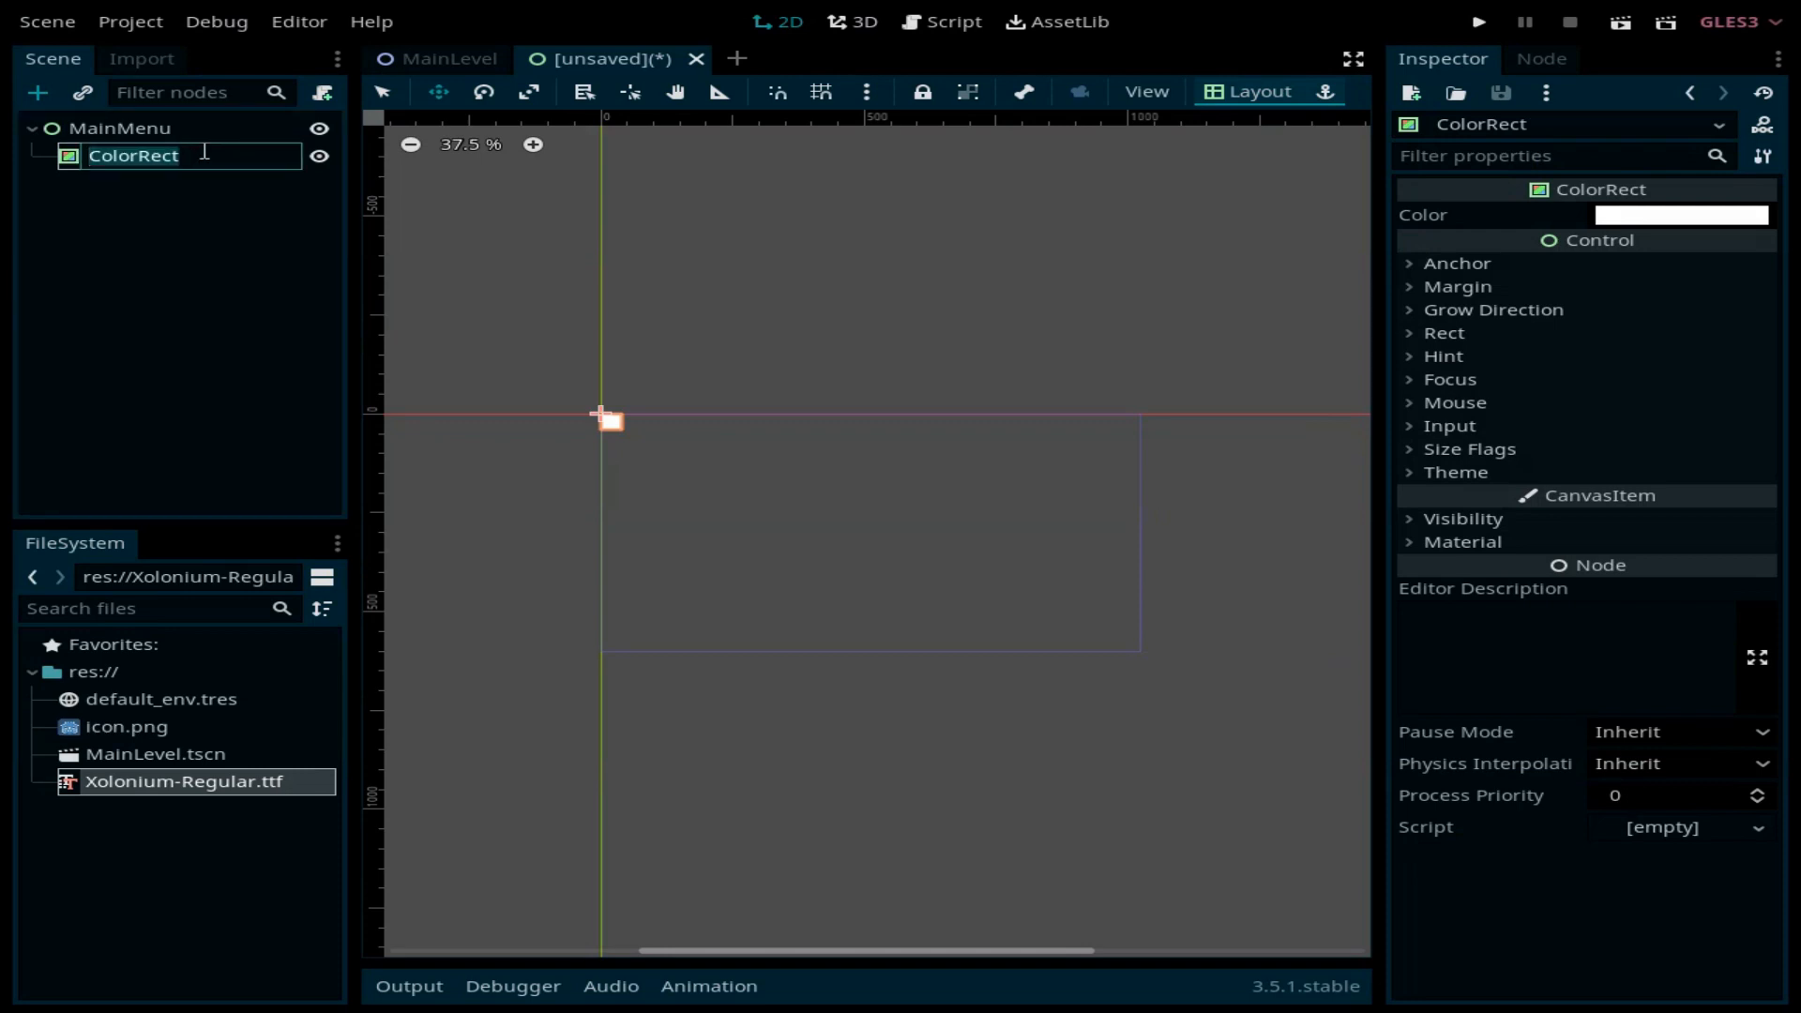
pyautogui.write('Background')
pyautogui.press('Return')
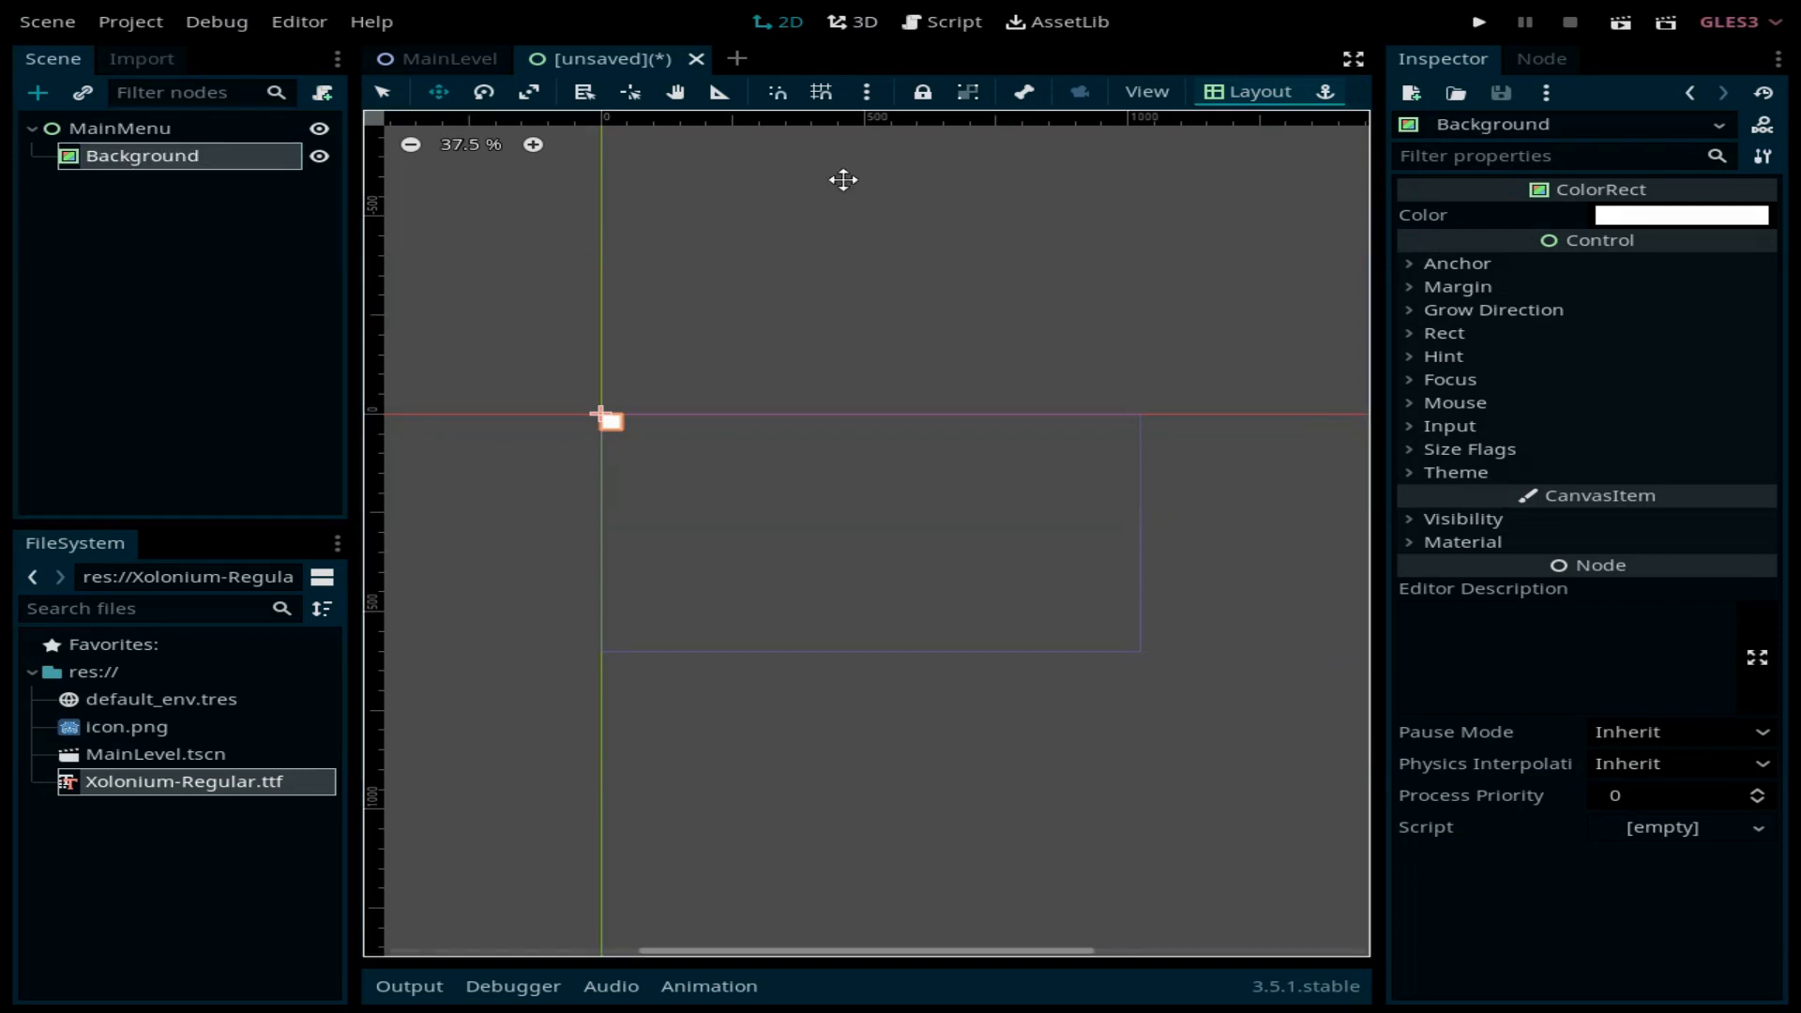
# Step: Make Background a Full Rect filling the screen, coloured dark teal 03171b
pyautogui.click(1276, 99)
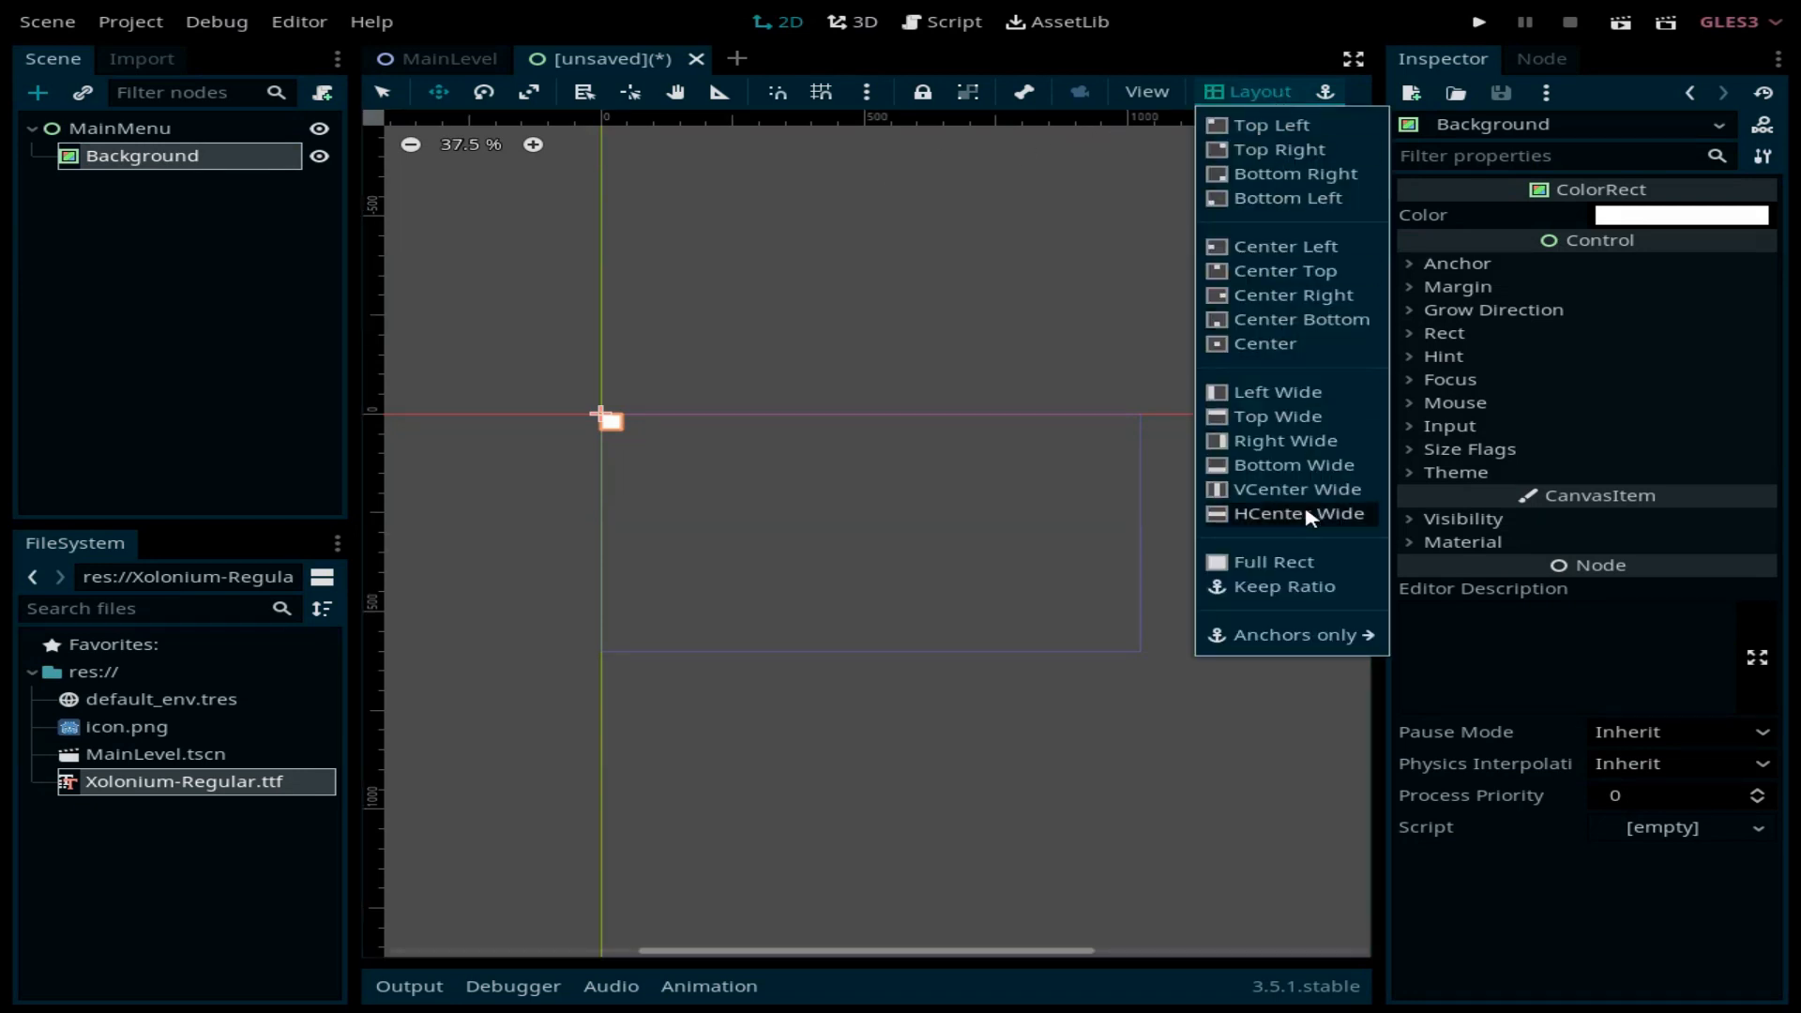
pyautogui.click(1301, 558)
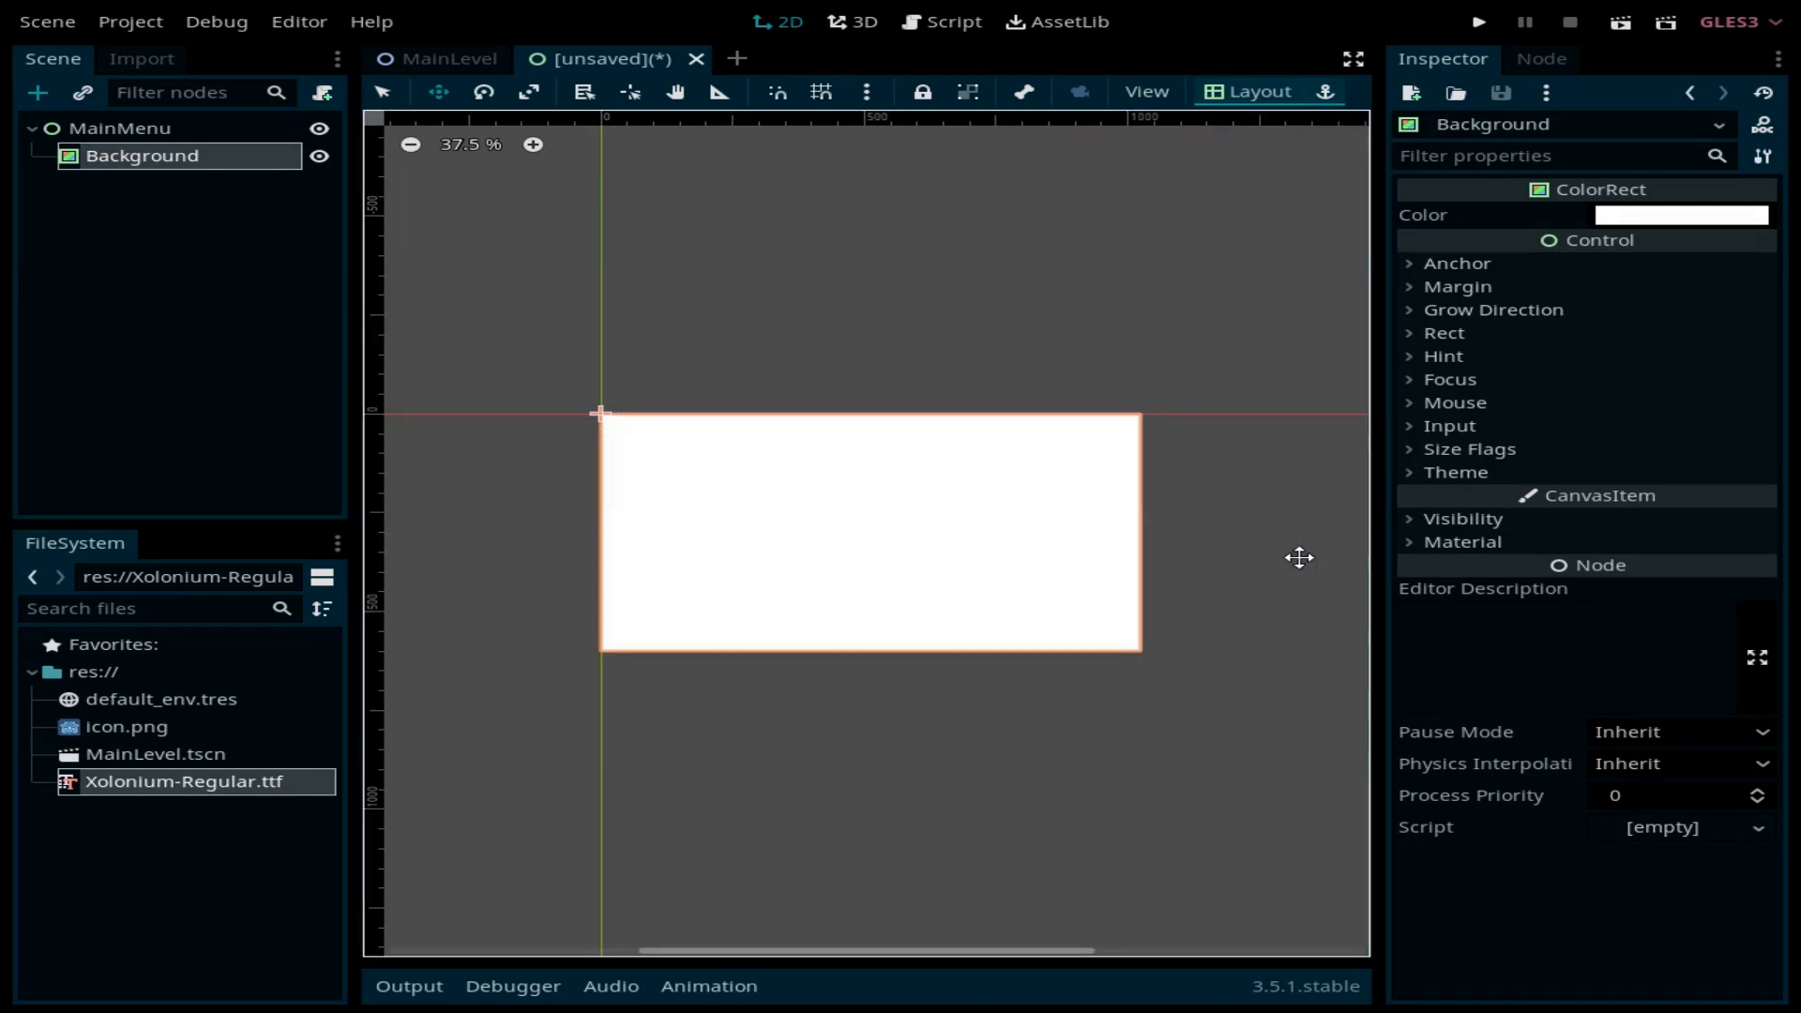
pyautogui.click(1707, 217)
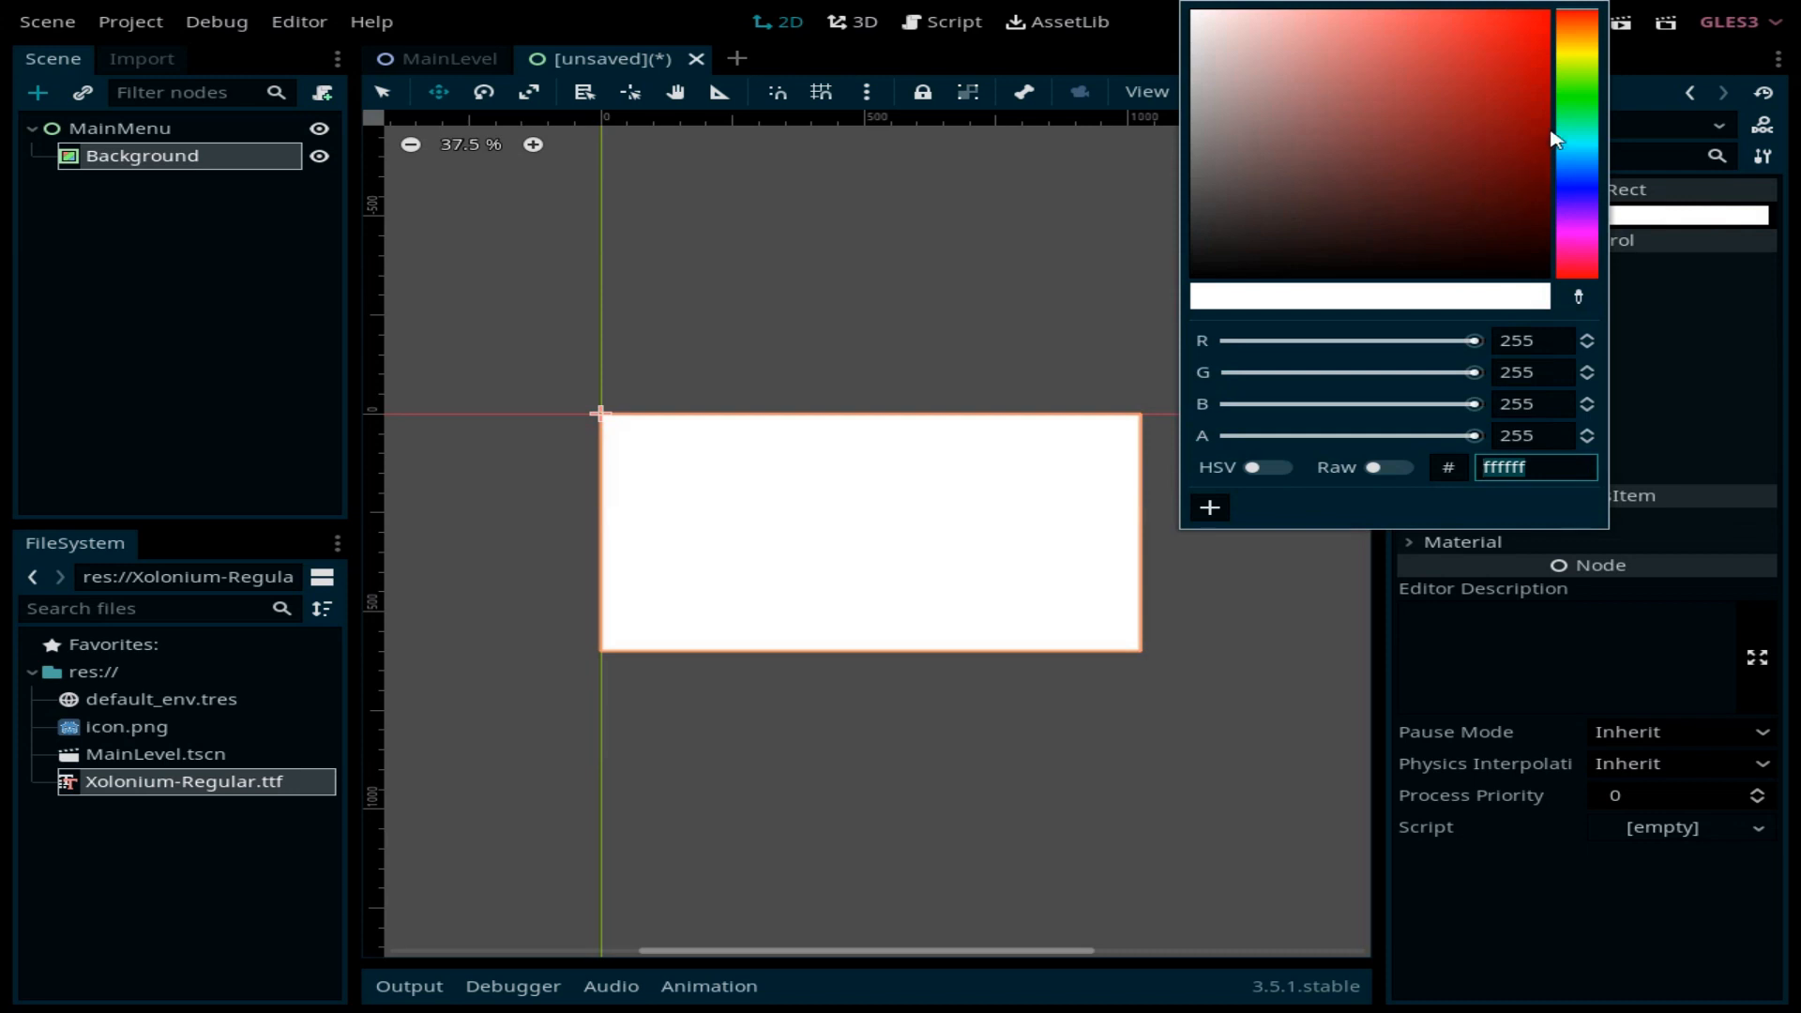
pyautogui.moveTo(1558, 137)
pyautogui.mouseDown()
pyautogui.moveTo(1562, 177)
pyautogui.moveTo(1576, 150)
pyautogui.moveTo(1519, 259)
pyautogui.mouseUp()
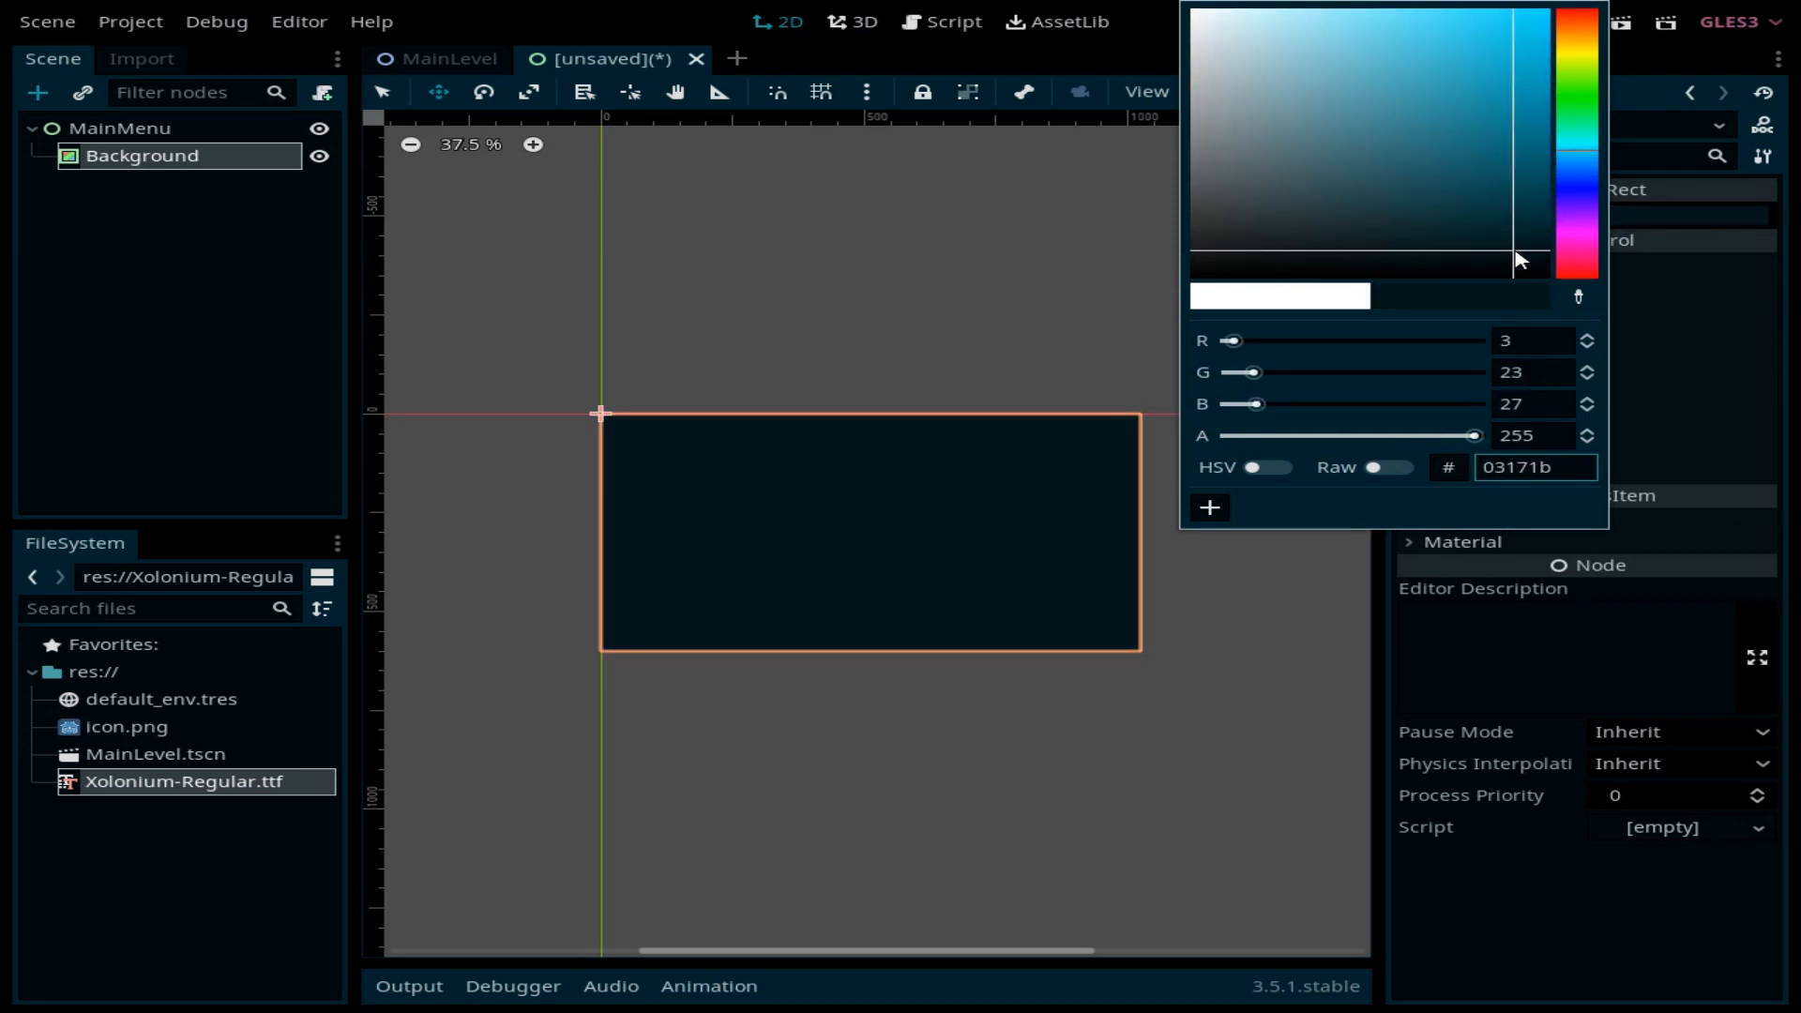
pyautogui.click(1233, 705)
# Step: Add a VBoxContainer child under the MainMenu root
pyautogui.click(129, 130)
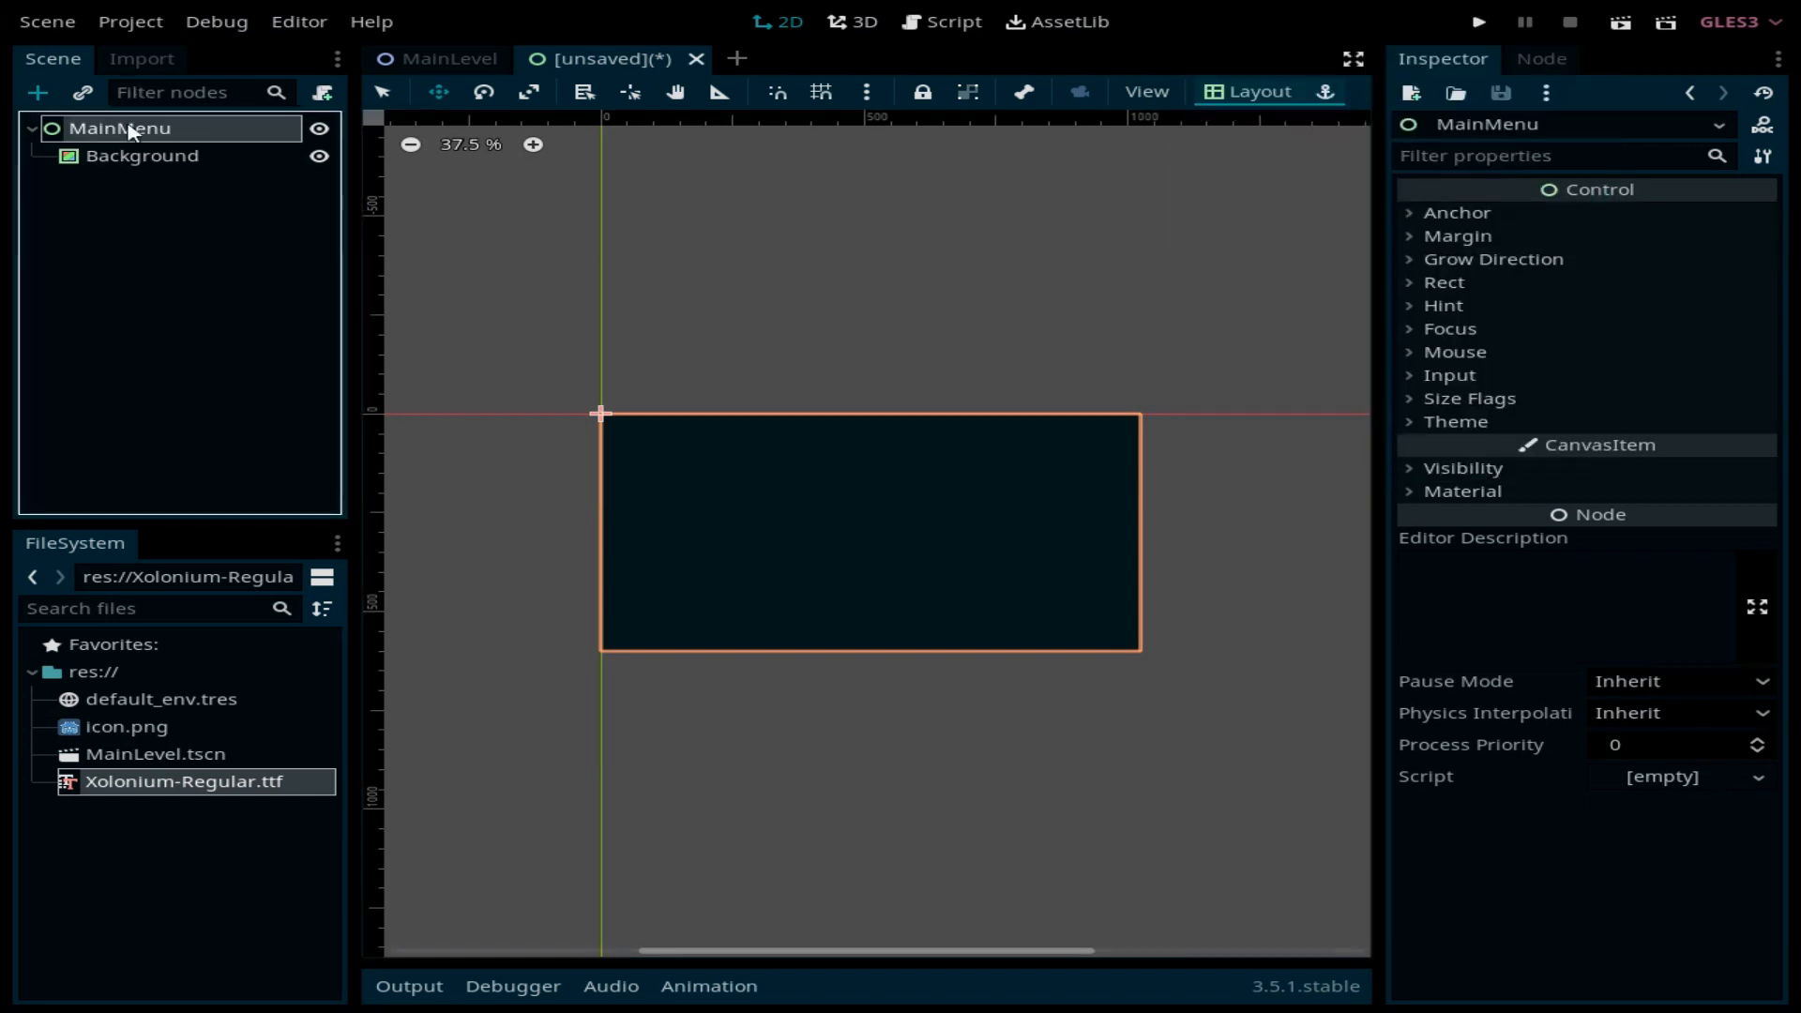
pyautogui.hotkey('ctrl', 'a')
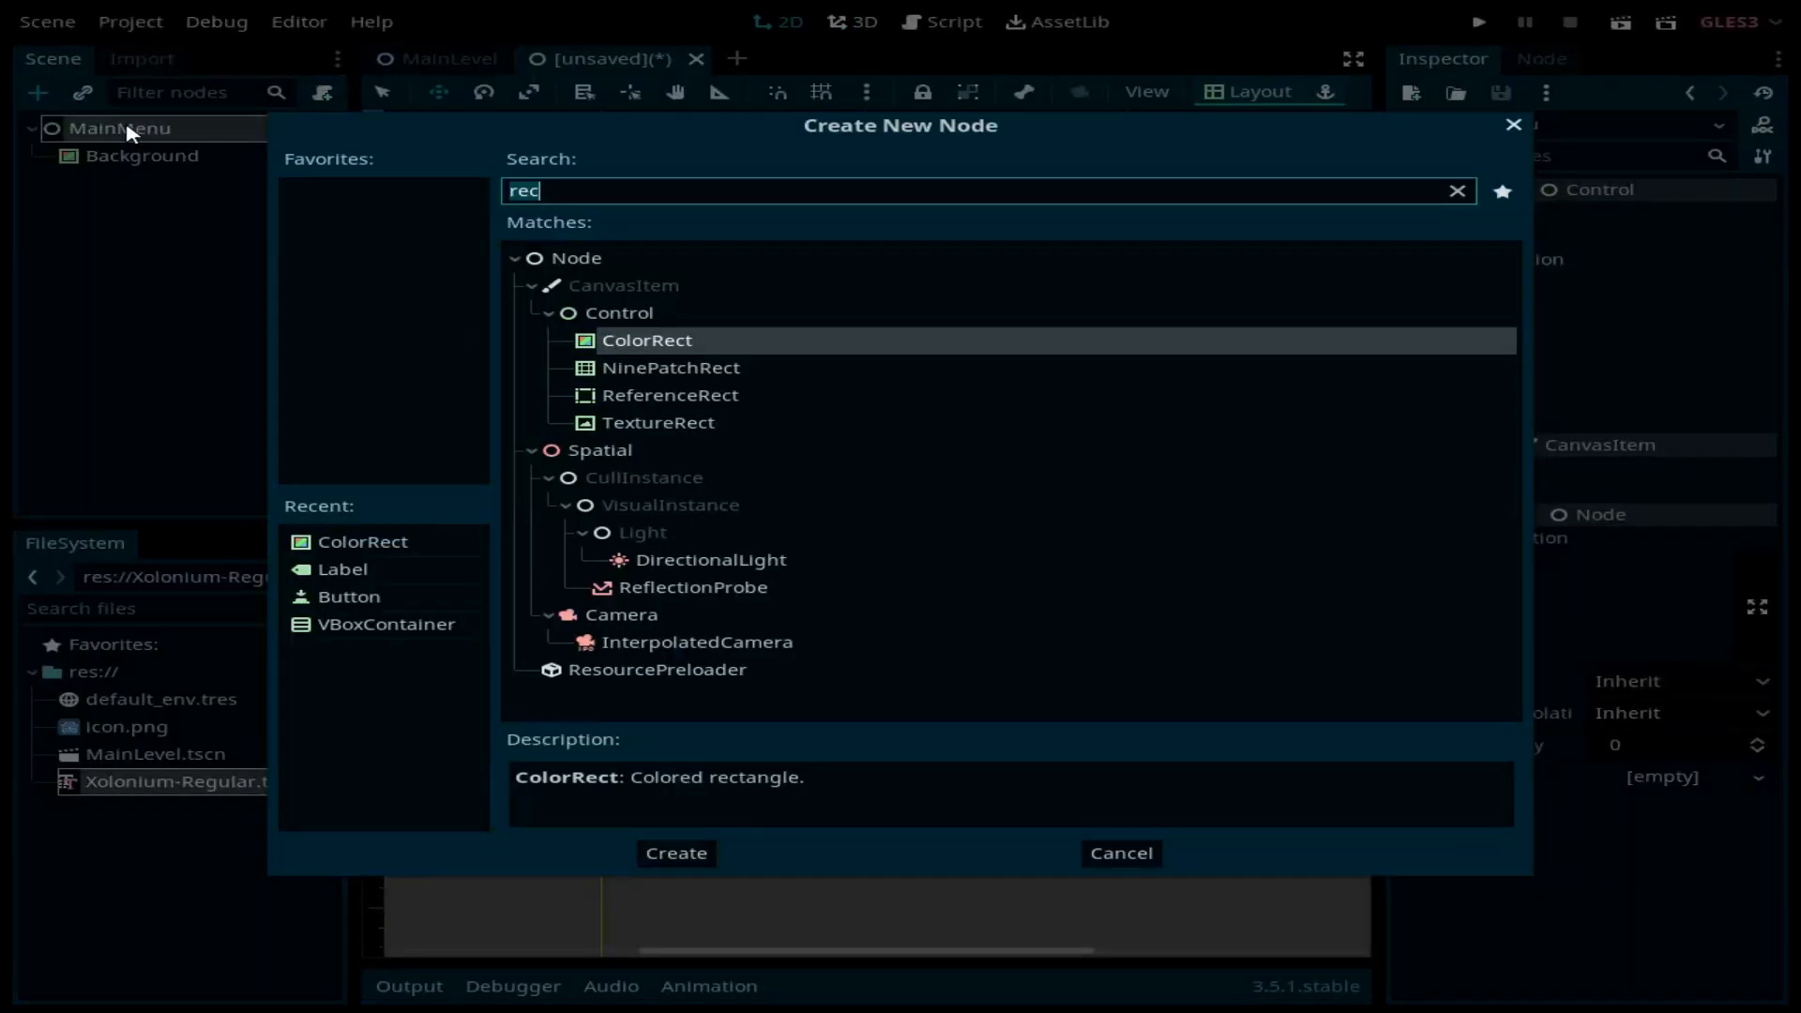
pyautogui.write('v')
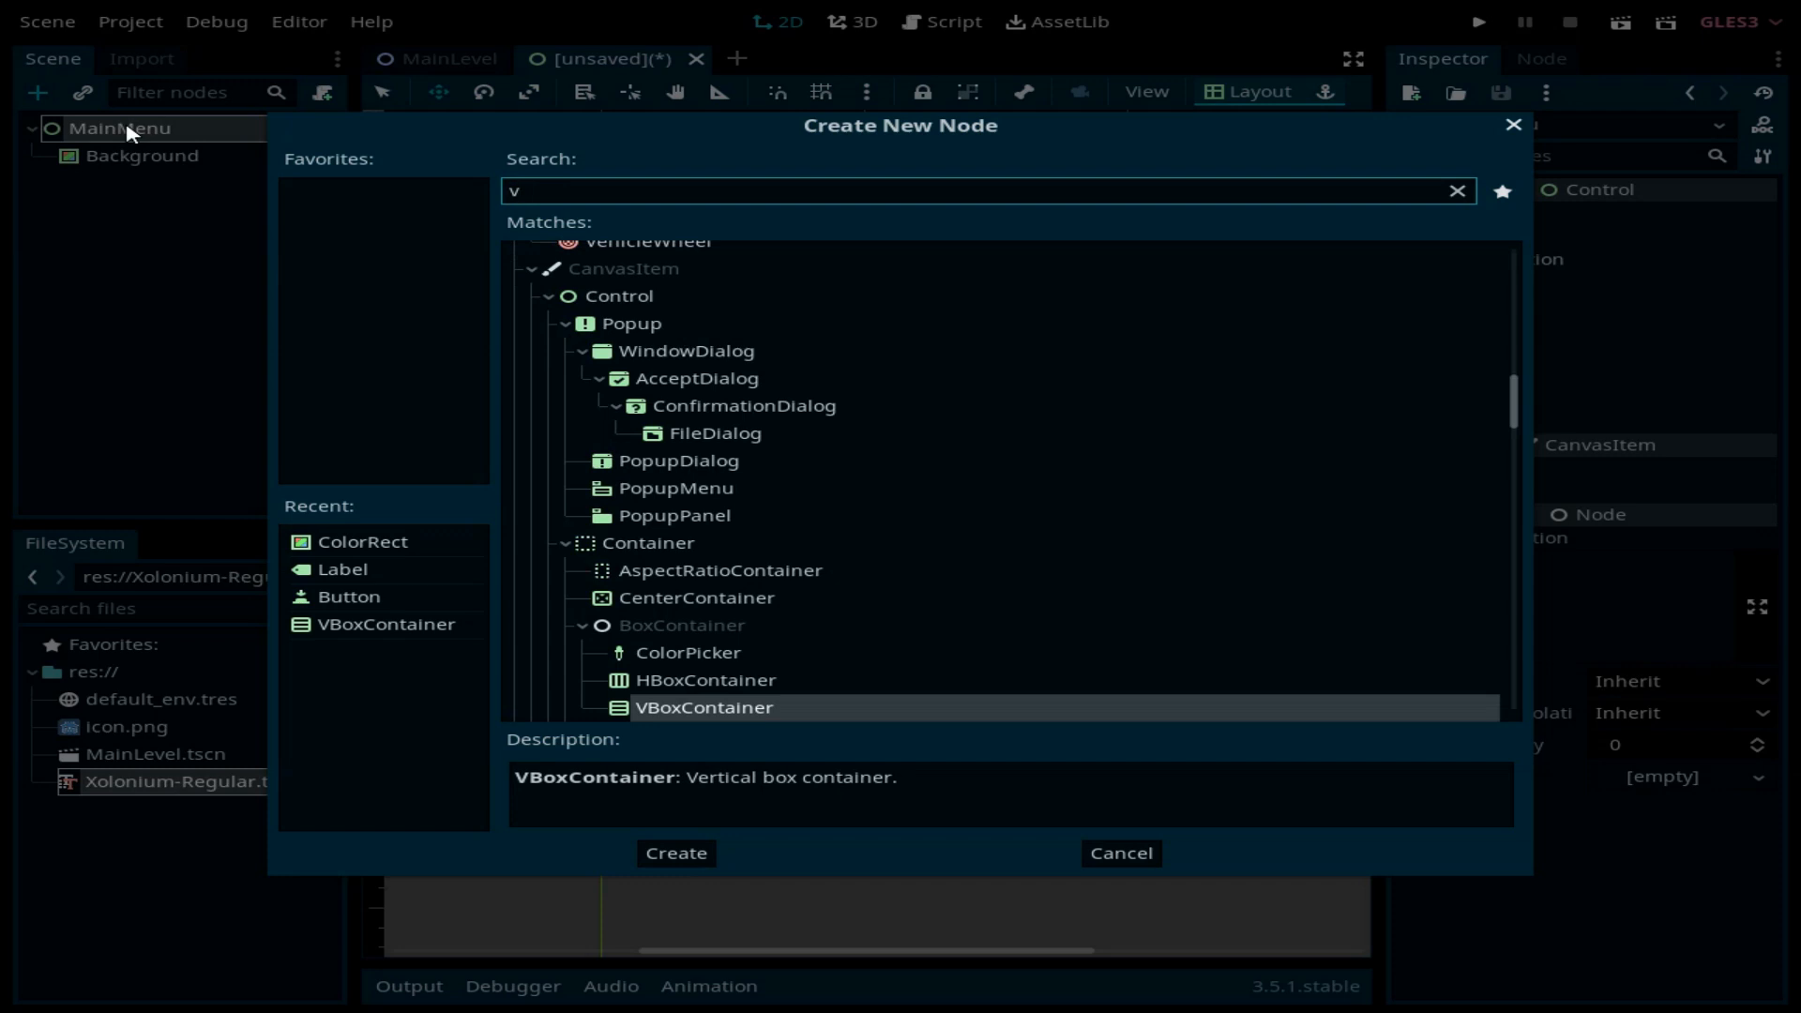
pyautogui.press('Return')
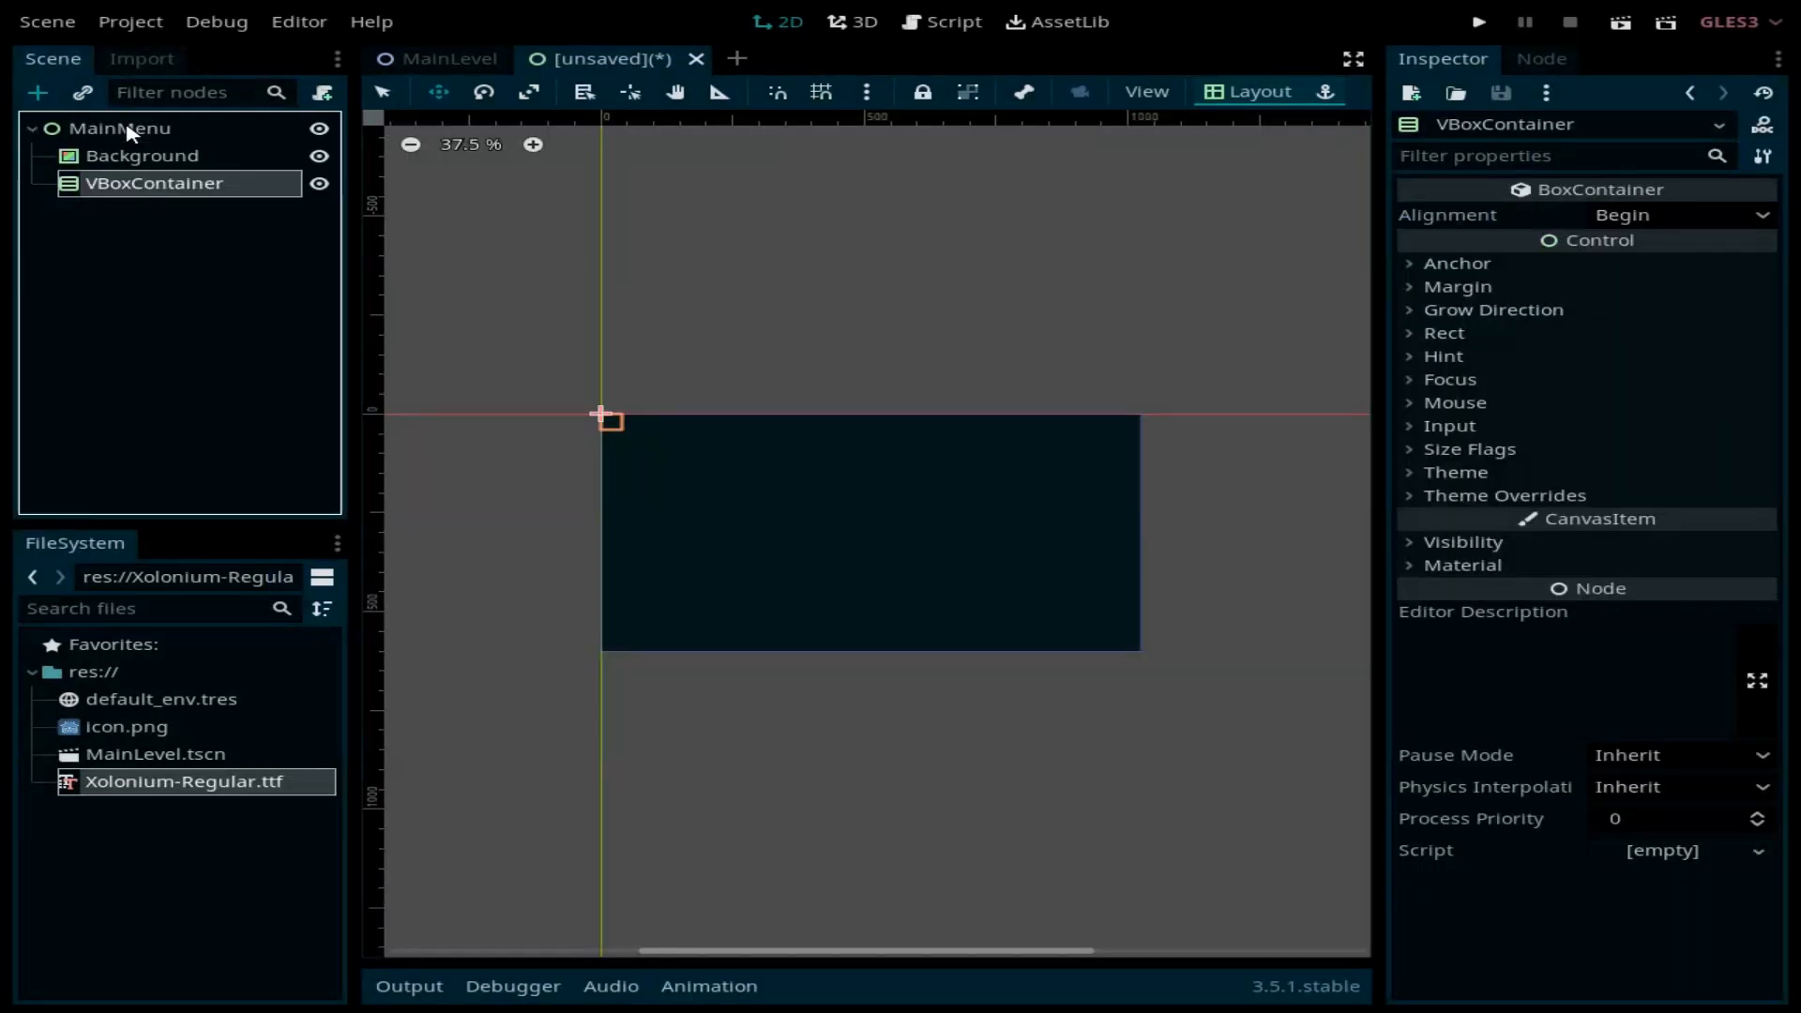
pyautogui.hotkey('ctrl', 'a')
# Step: Create a Button inside the VBoxContainer and rename it NewGameButton
pyautogui.write('button')
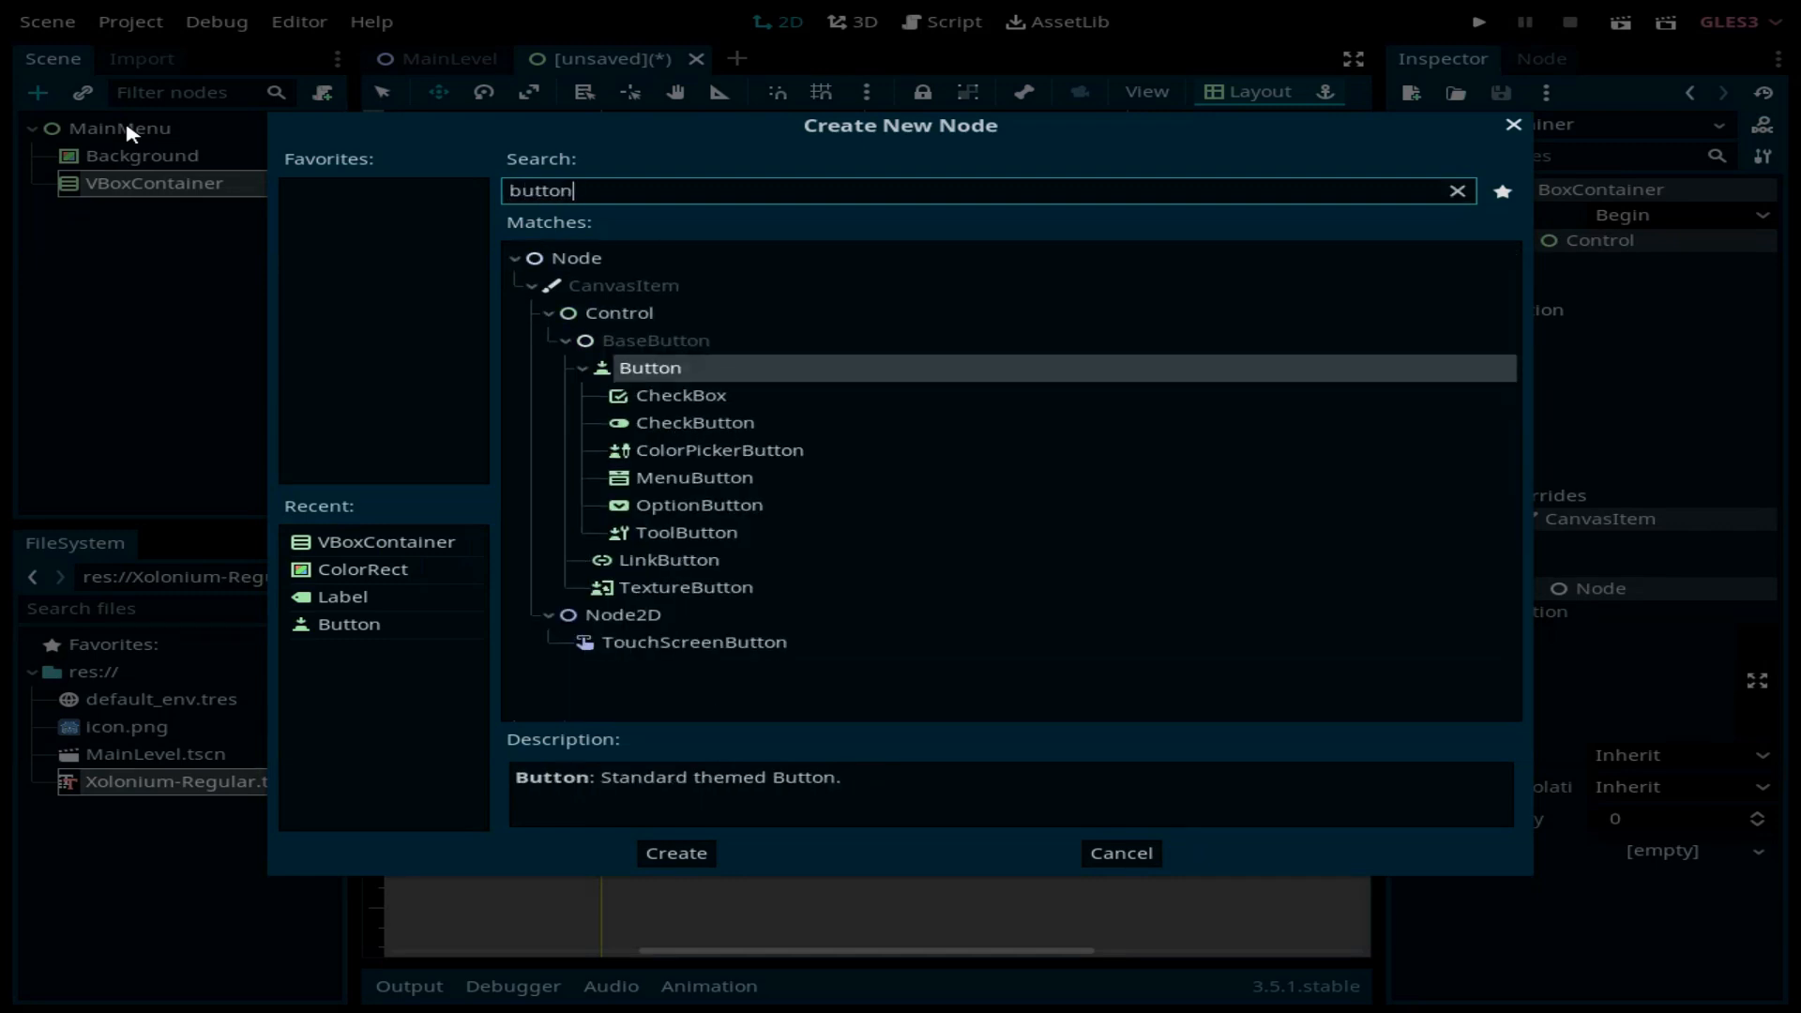
pyautogui.press('Return')
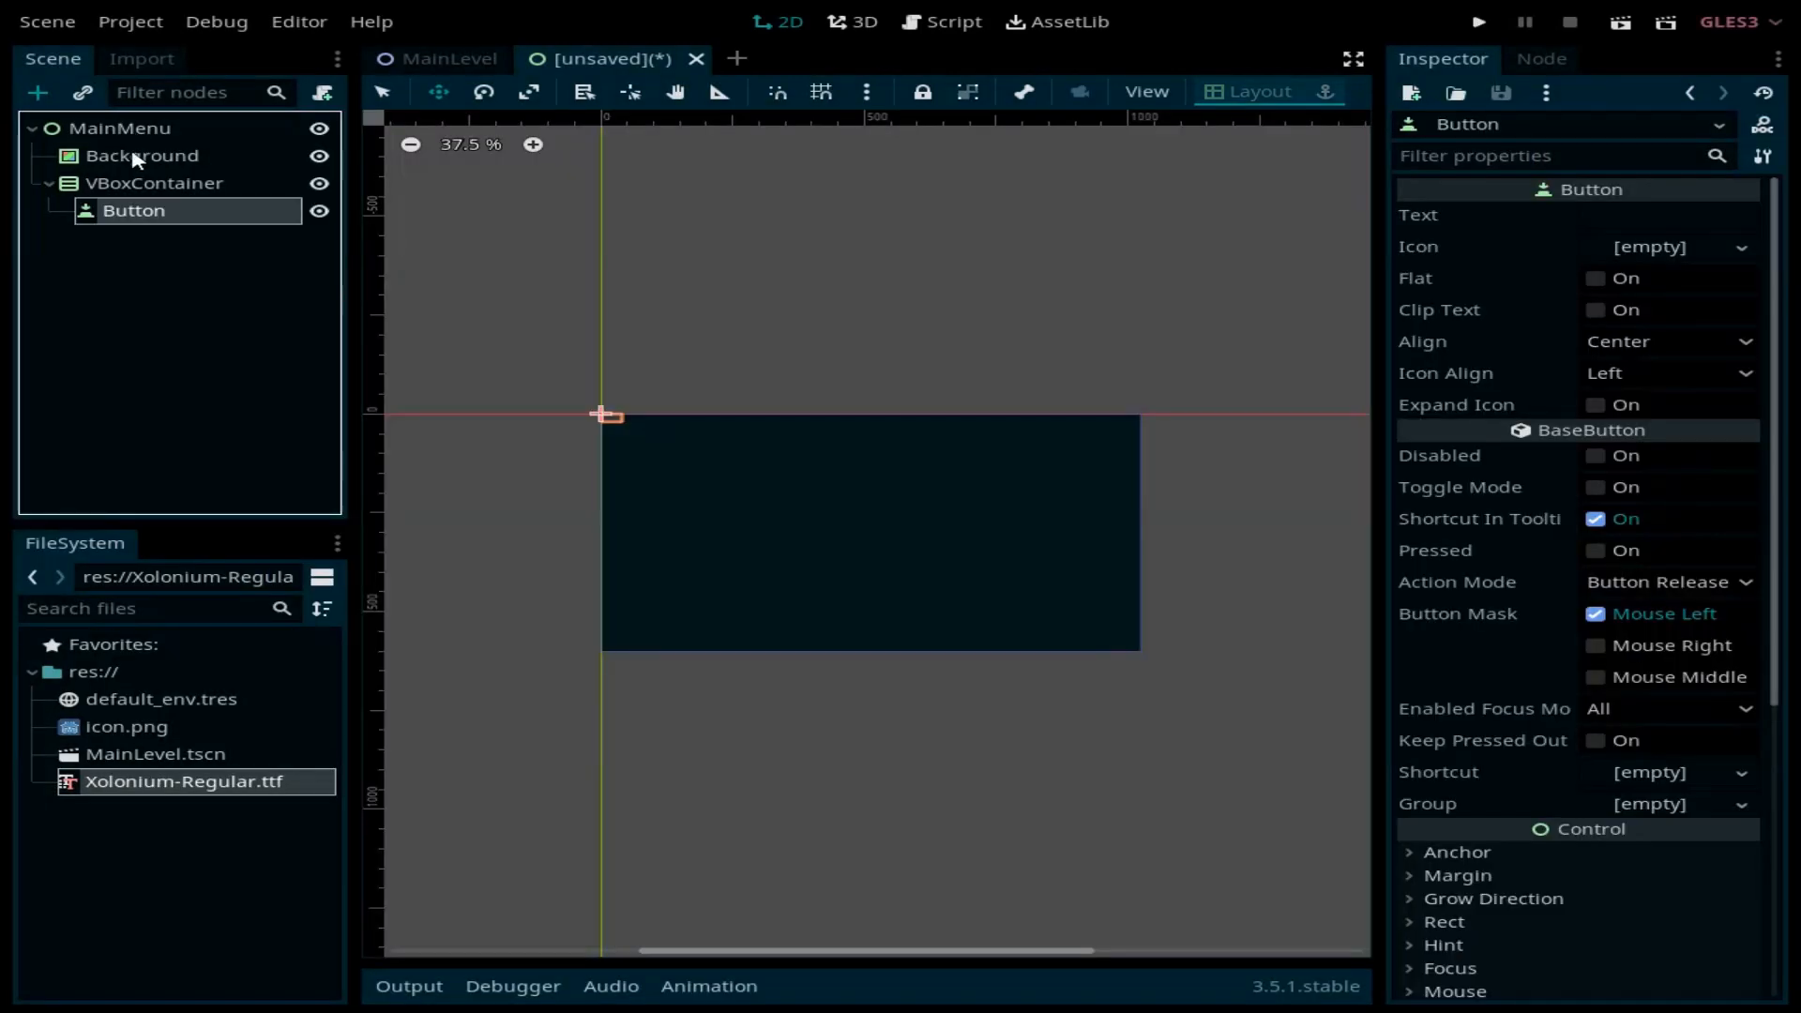
pyautogui.doubleClick(178, 212)
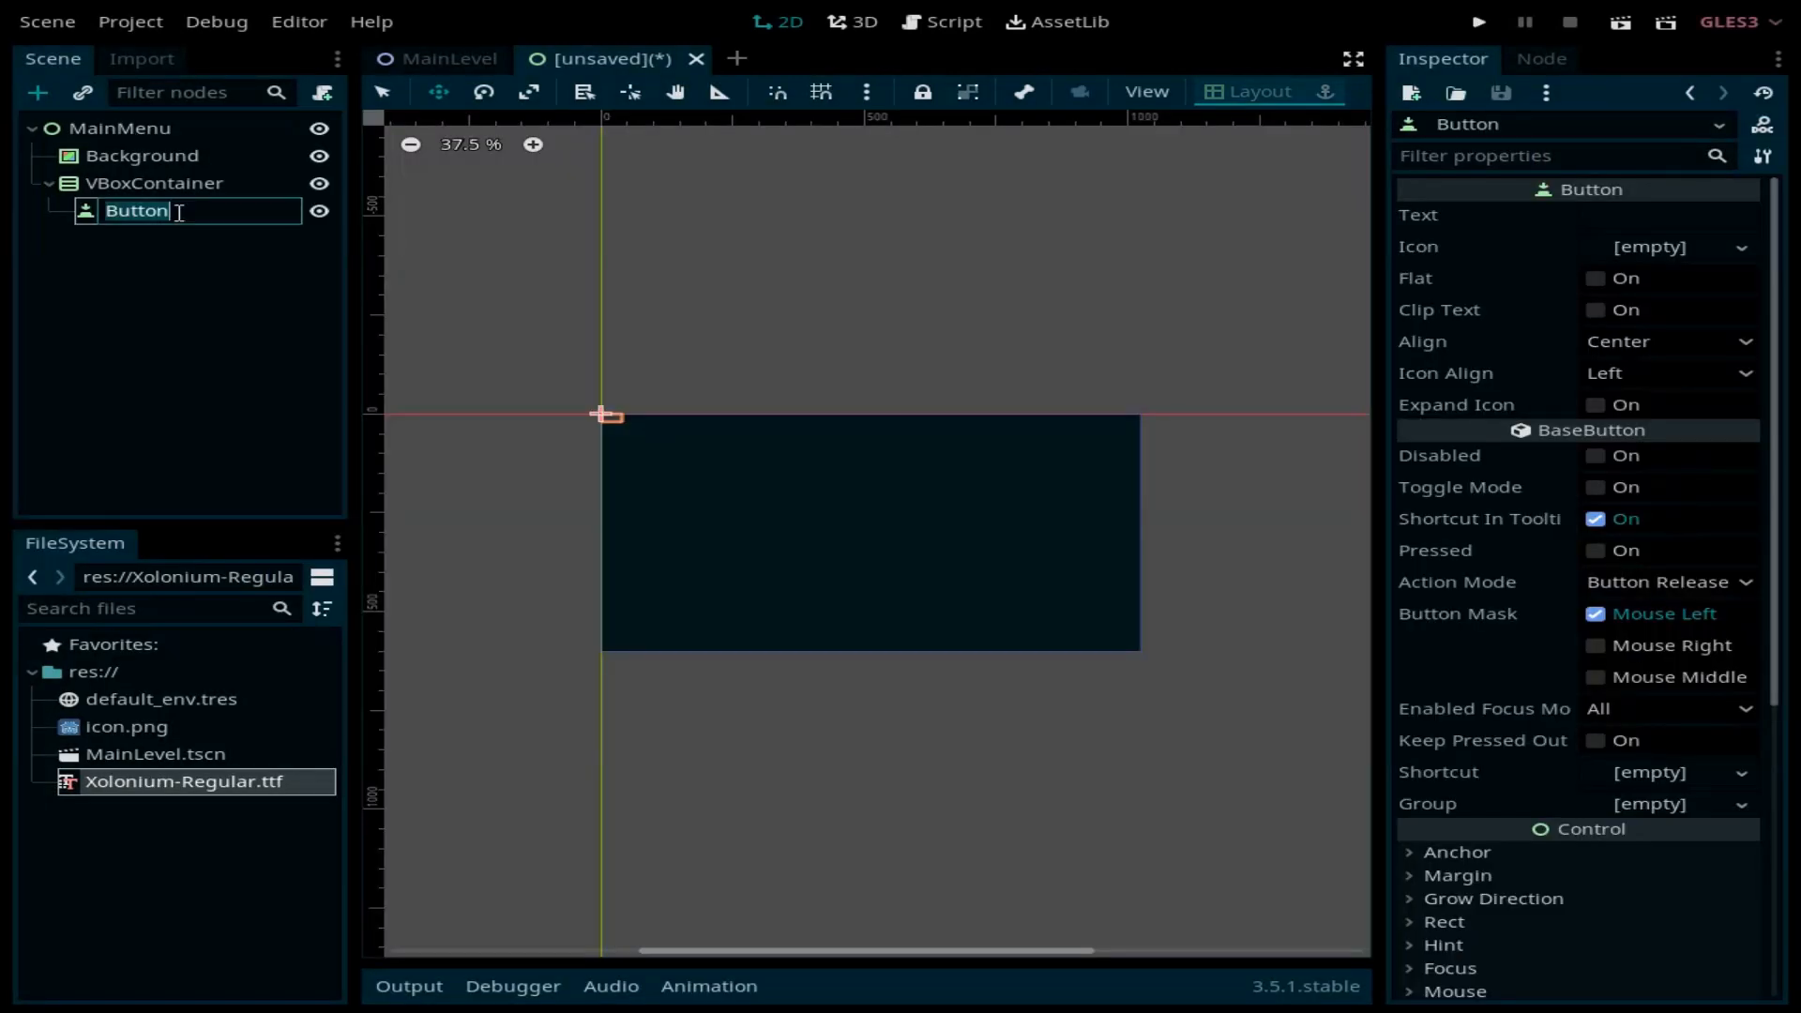
pyautogui.write('NewGameButton')
pyautogui.press('Return')
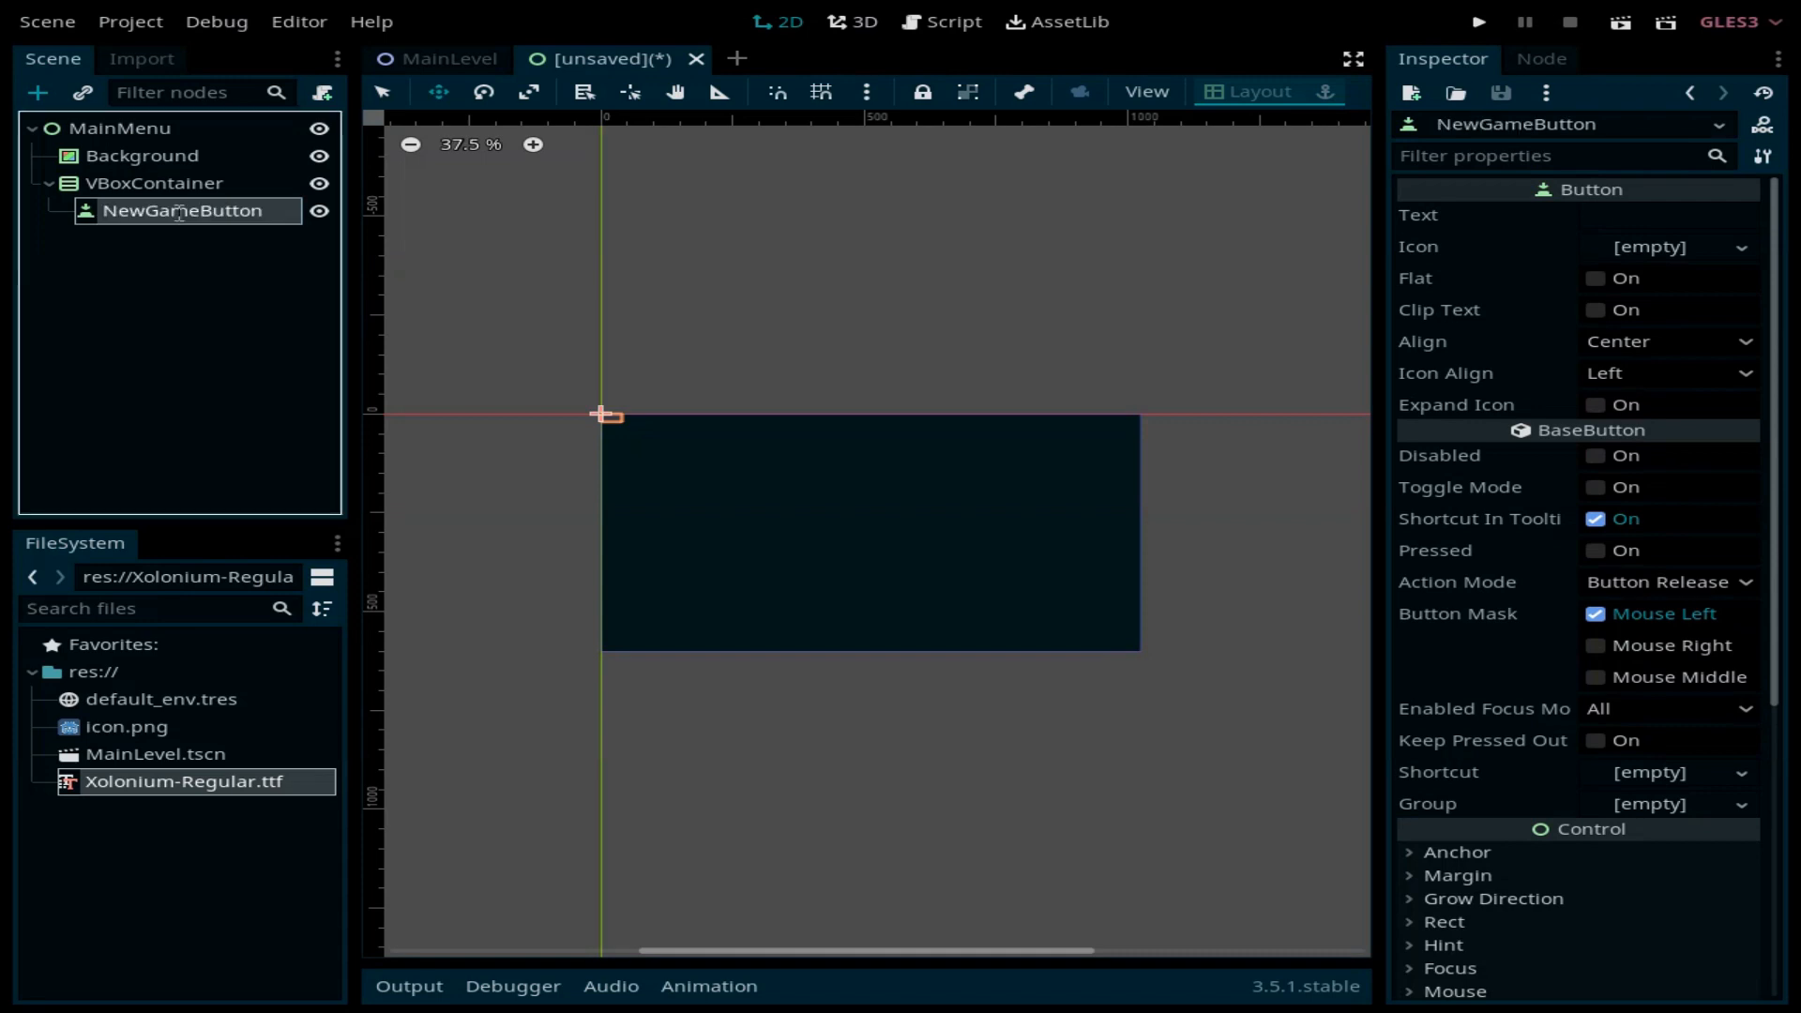
# Step: Set the button's text to 'New Game'
pyautogui.click(1677, 216)
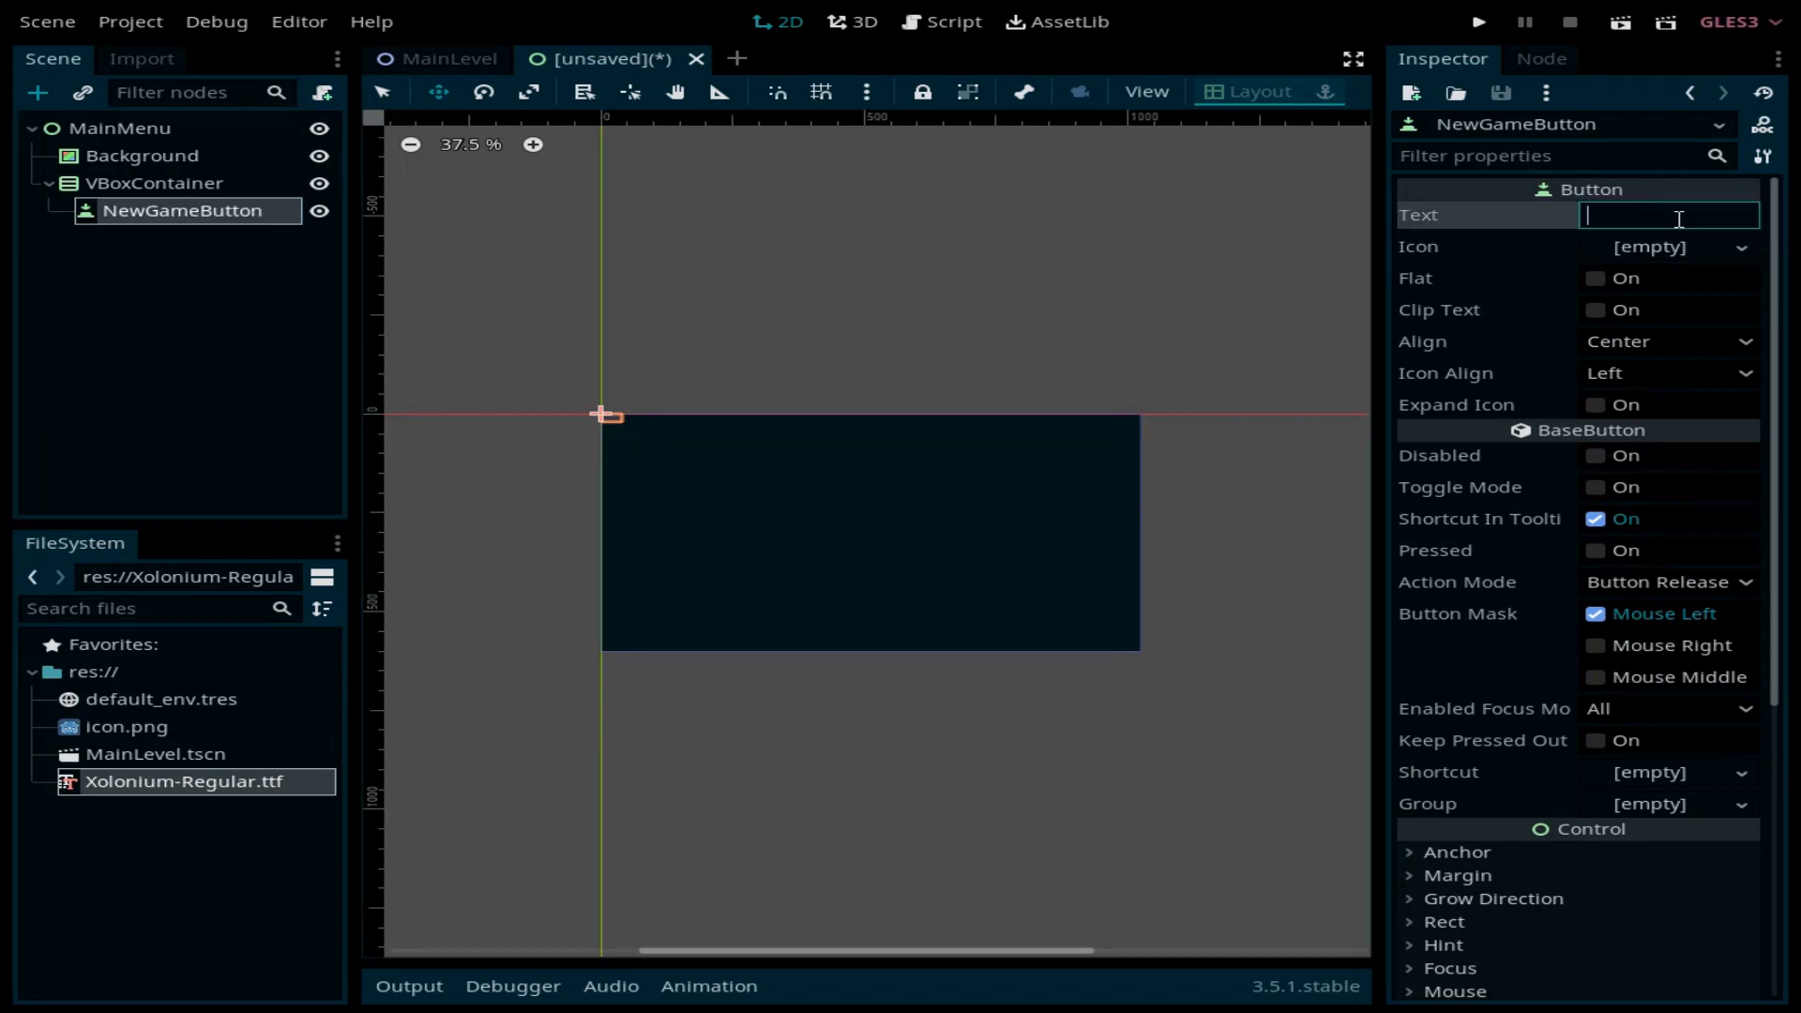
pyautogui.write('New Game')
pyautogui.press('Return')
# Step: Give the button a new DynamicFont override using Xolonium-Regular.ttf as font data
pyautogui.scroll(-5, 1640, 401)
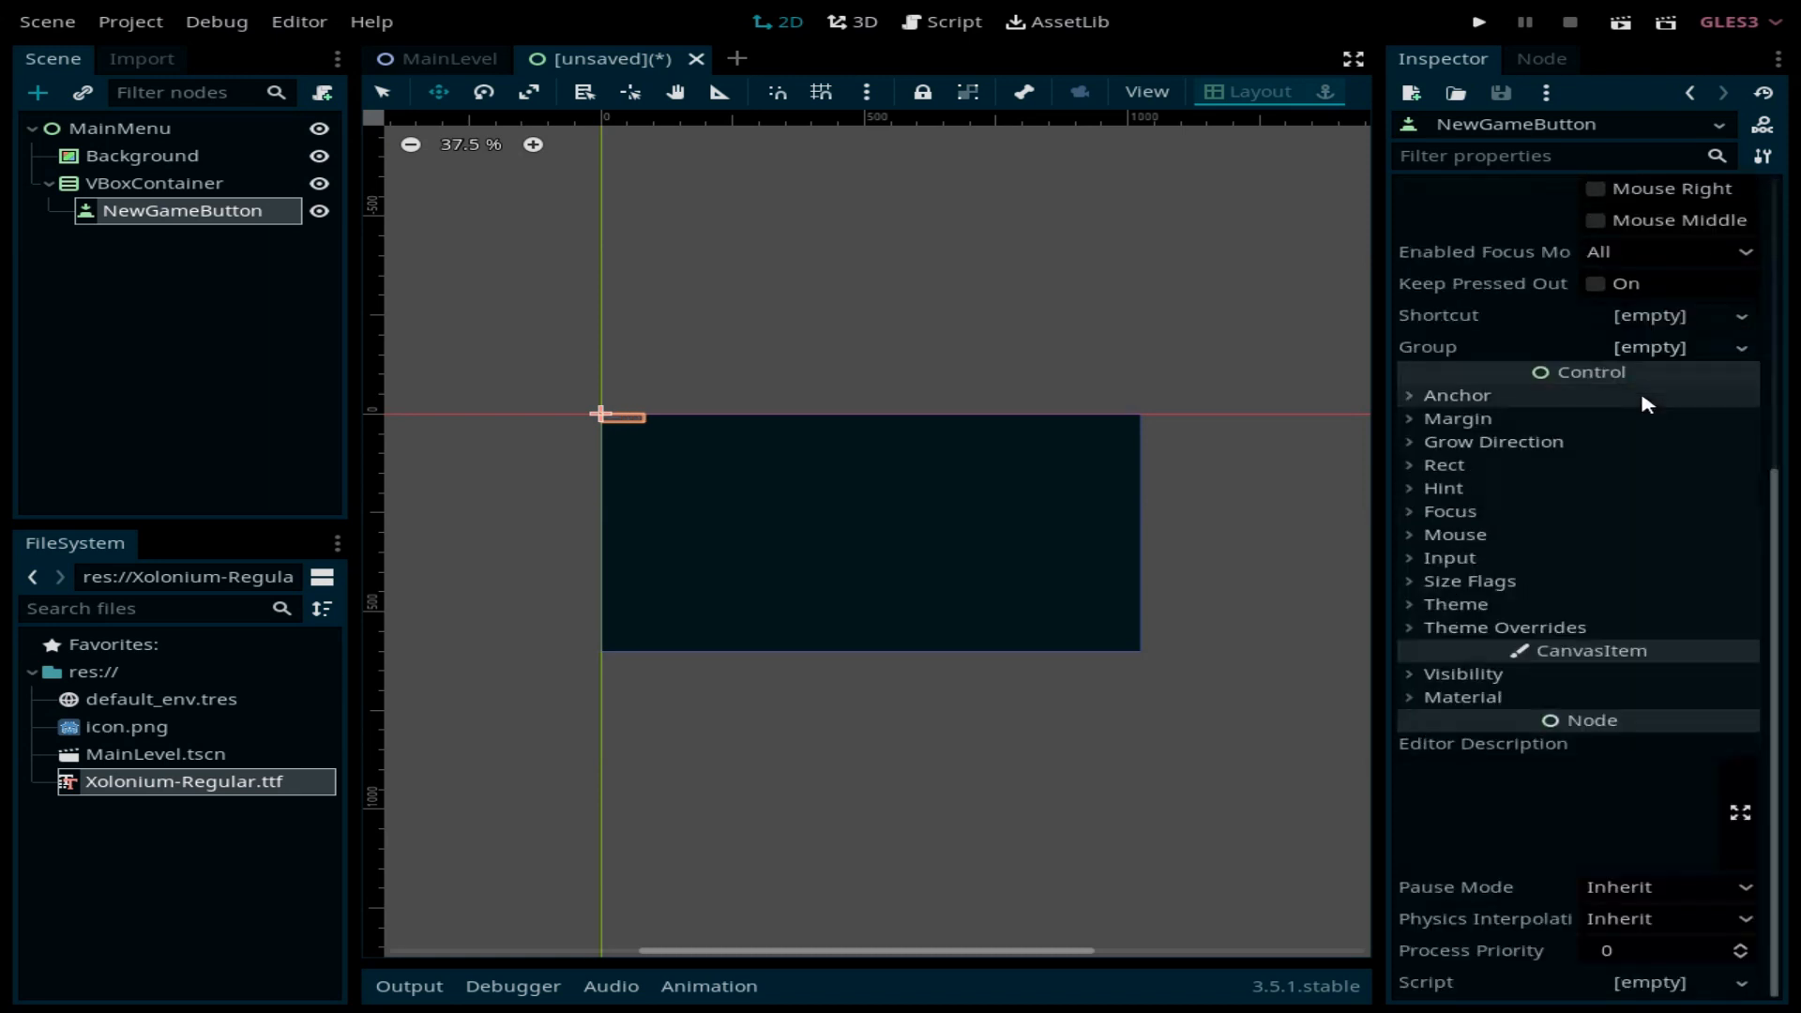
pyautogui.click(1521, 629)
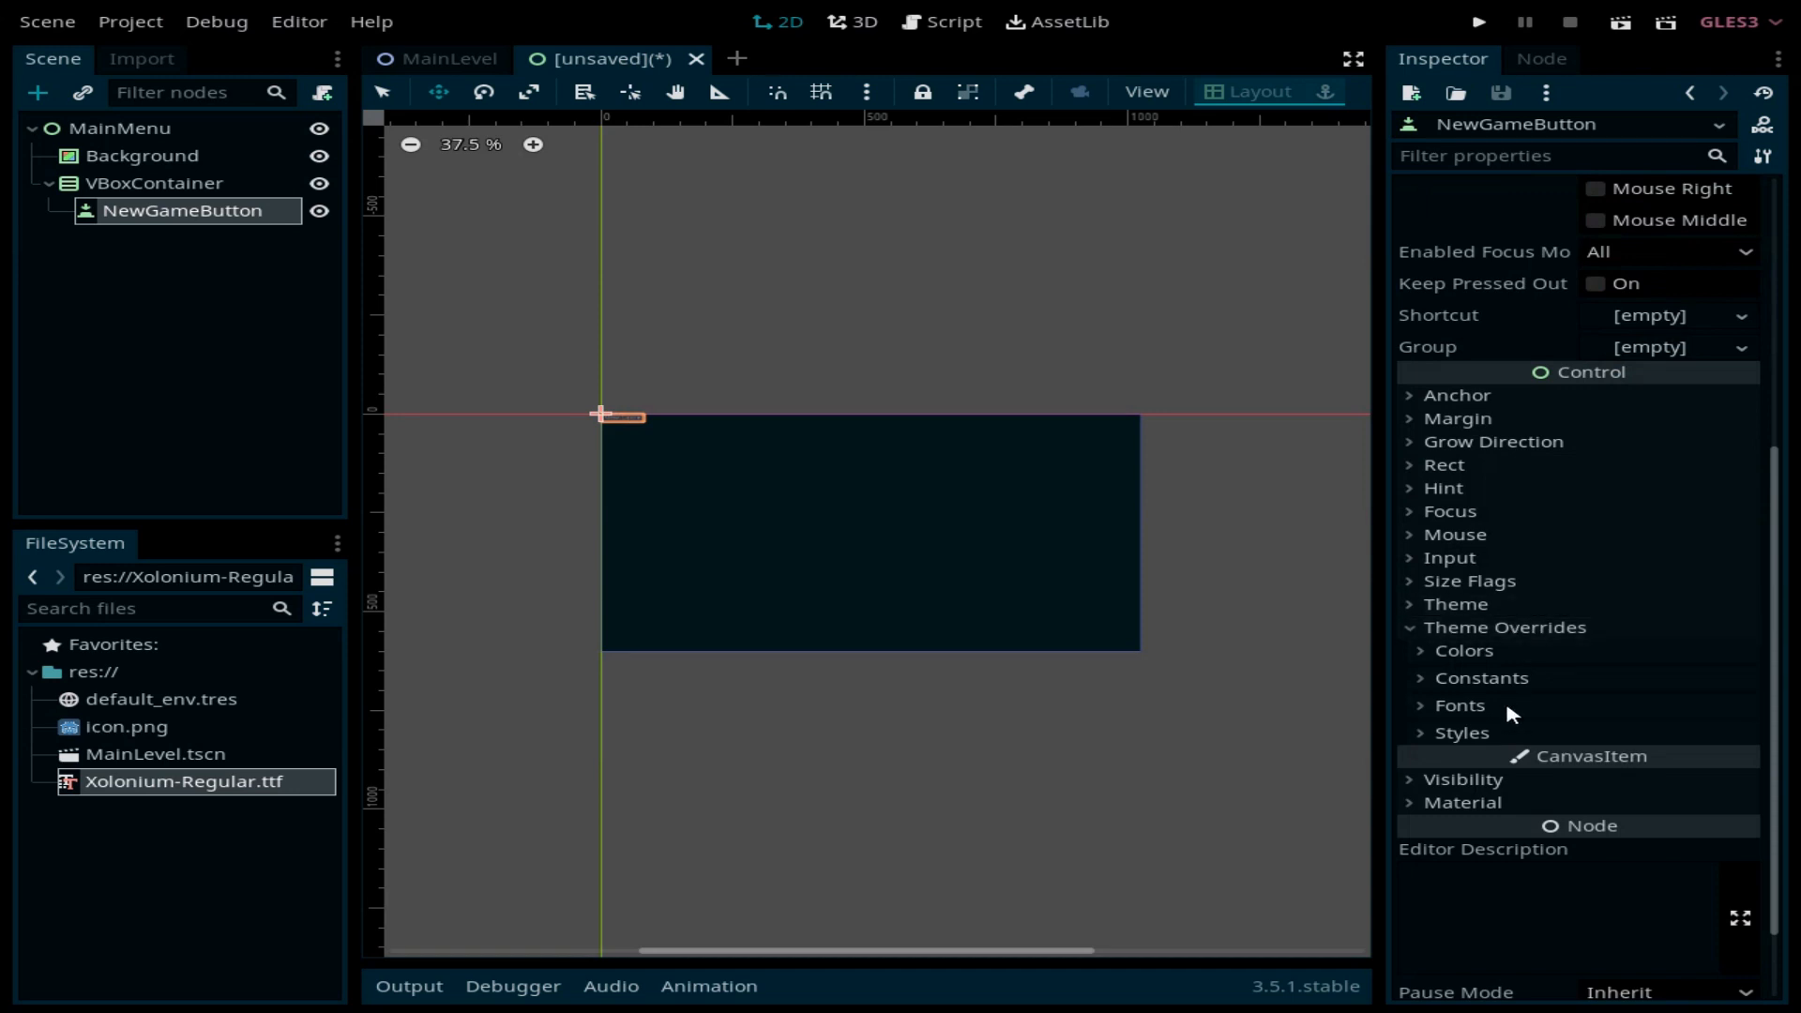
pyautogui.click(1485, 711)
pyautogui.click(1681, 736)
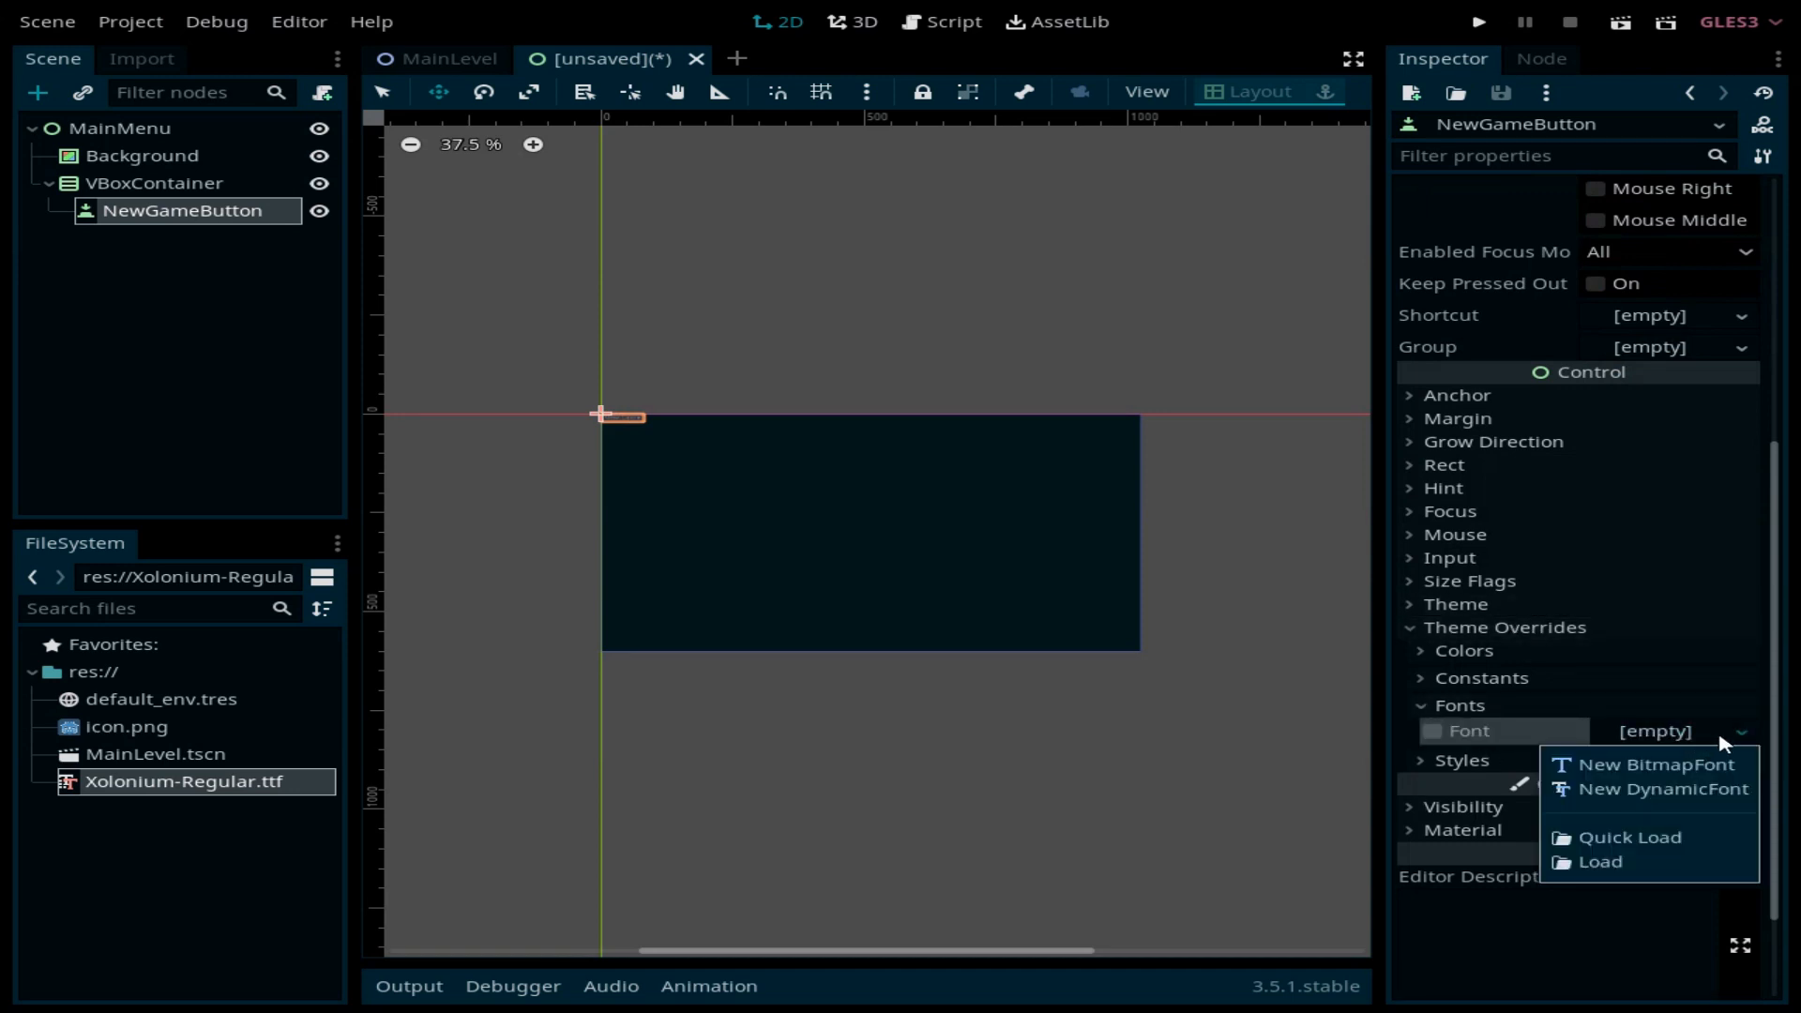
pyautogui.click(1702, 791)
pyautogui.click(1660, 731)
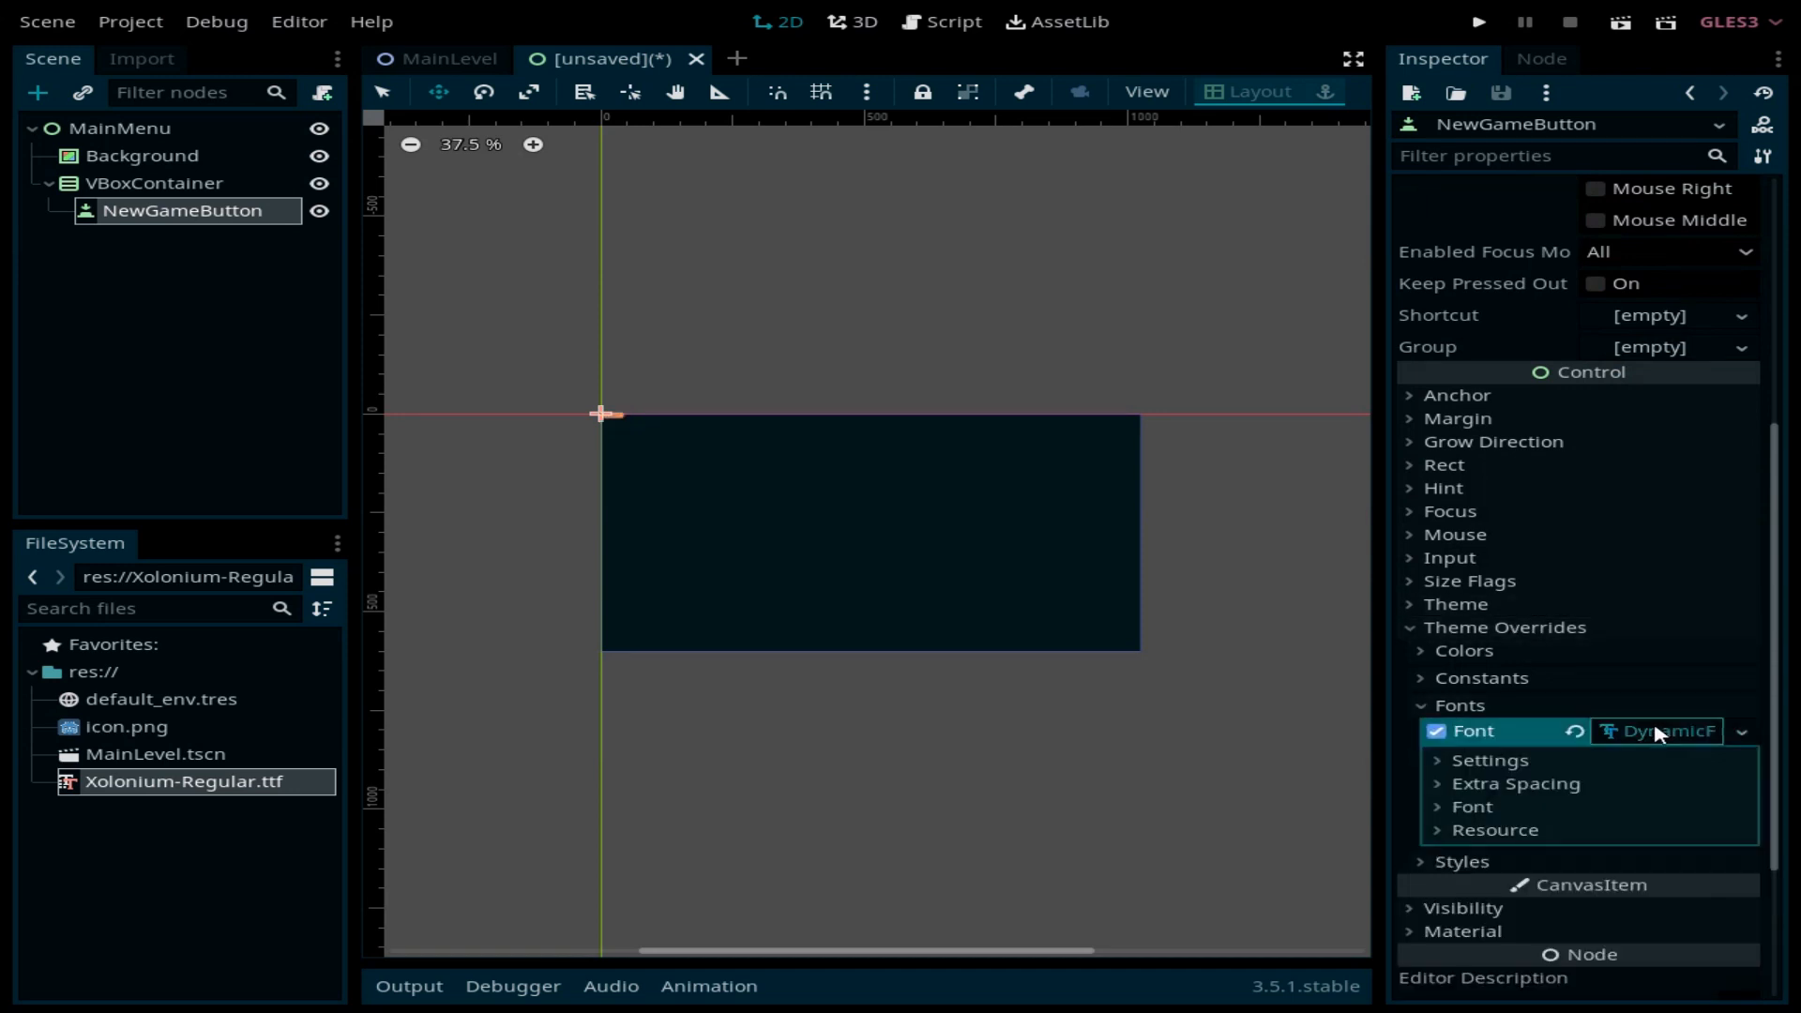
pyautogui.click(1474, 806)
pyautogui.moveTo(132, 777); pyautogui.dragTo(1660, 834)
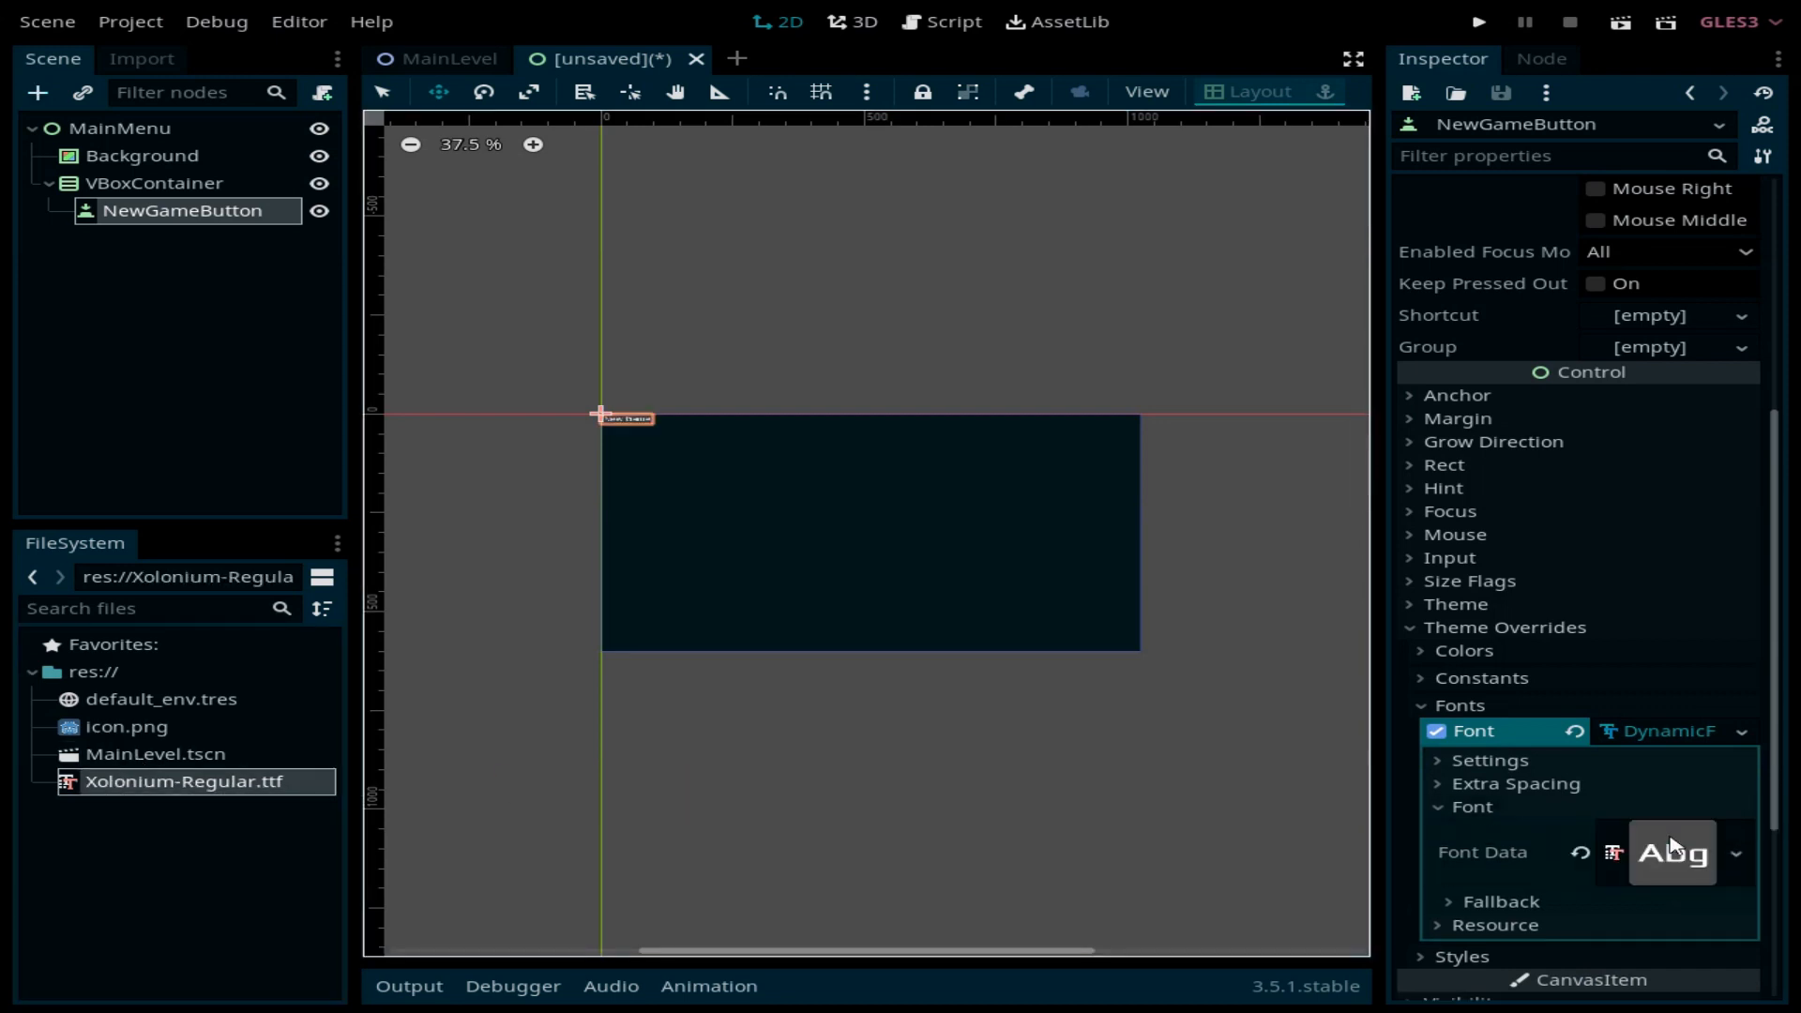
# Step: Set the button's DynamicFont size to 52
pyautogui.click(1515, 761)
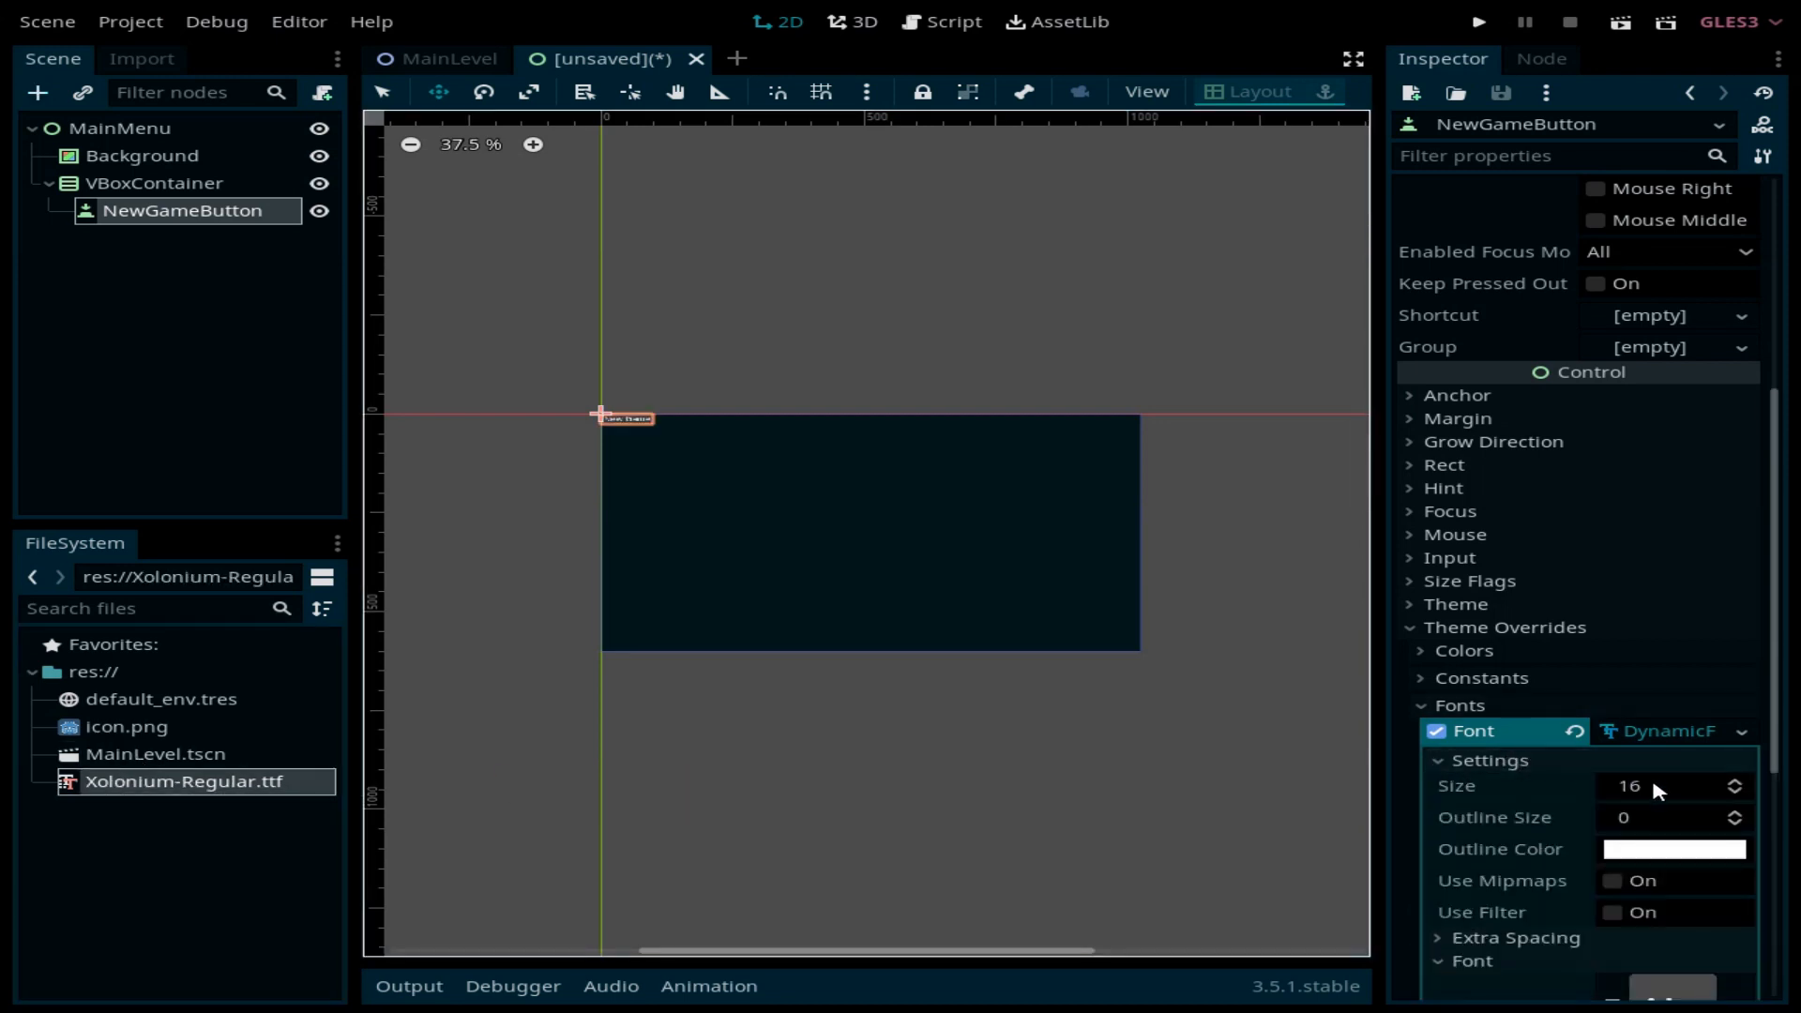
pyautogui.click(1666, 793)
pyautogui.write('52')
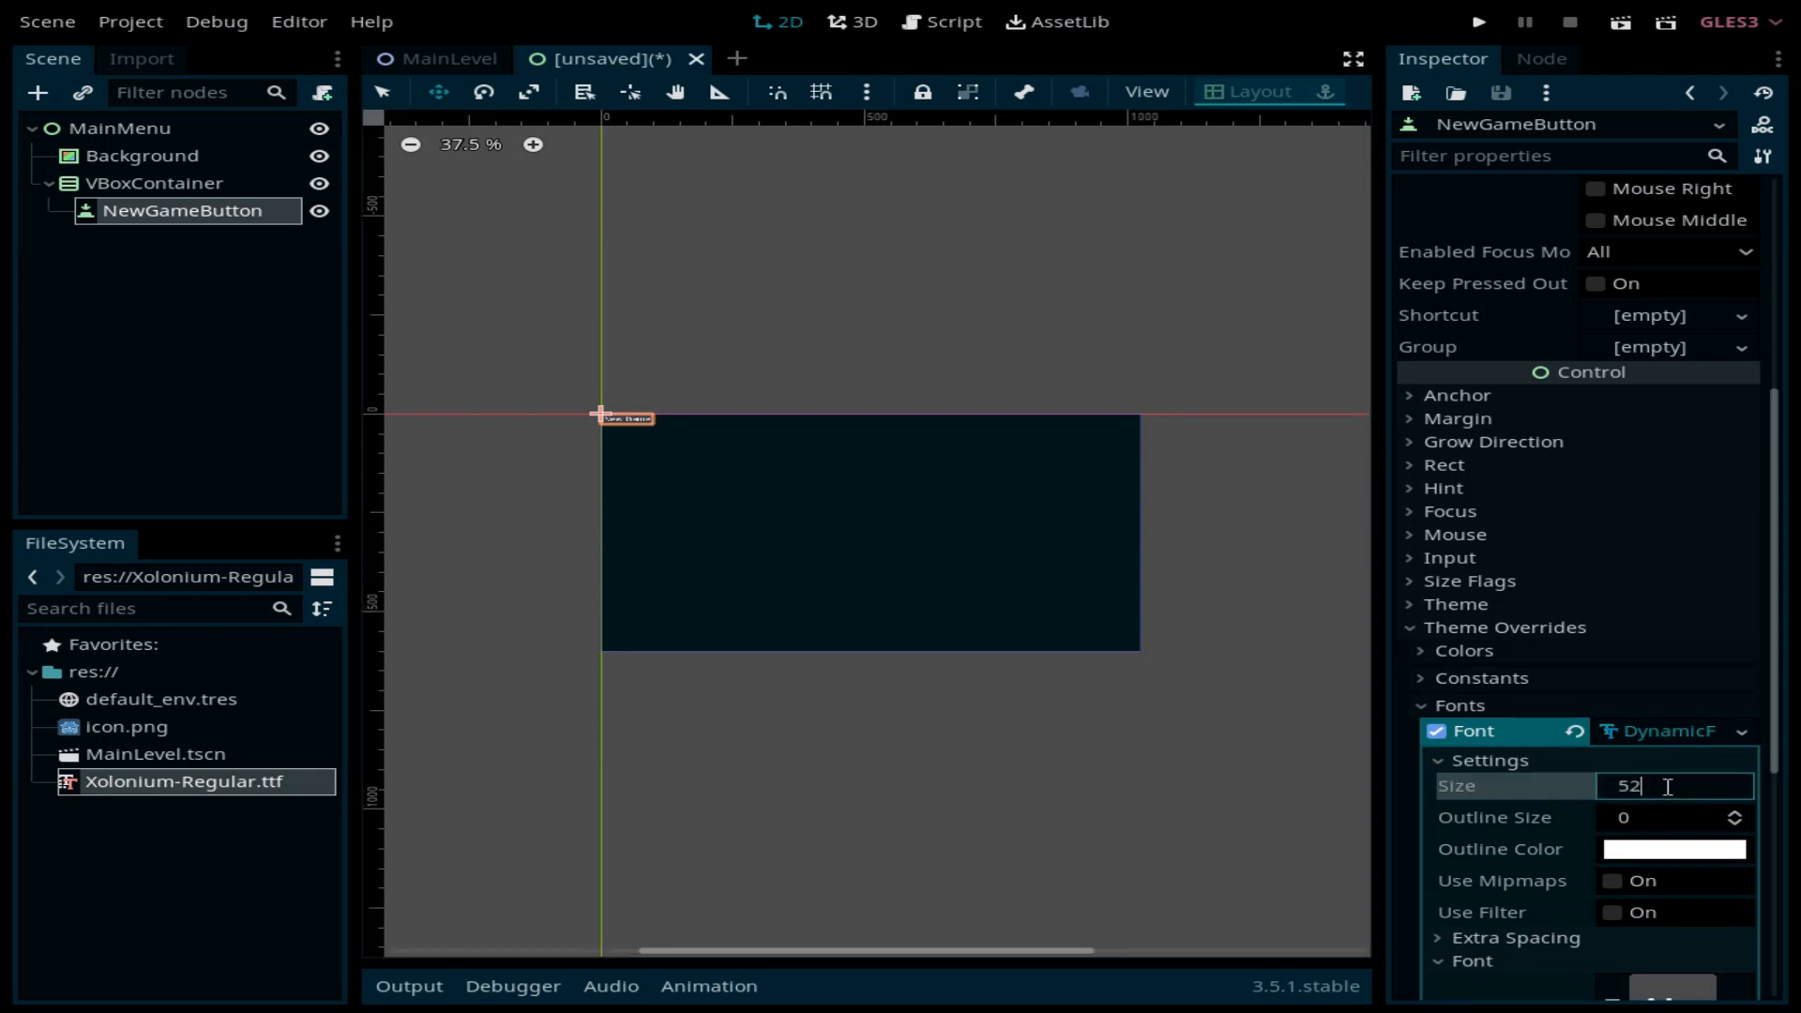
pyautogui.press('Return')
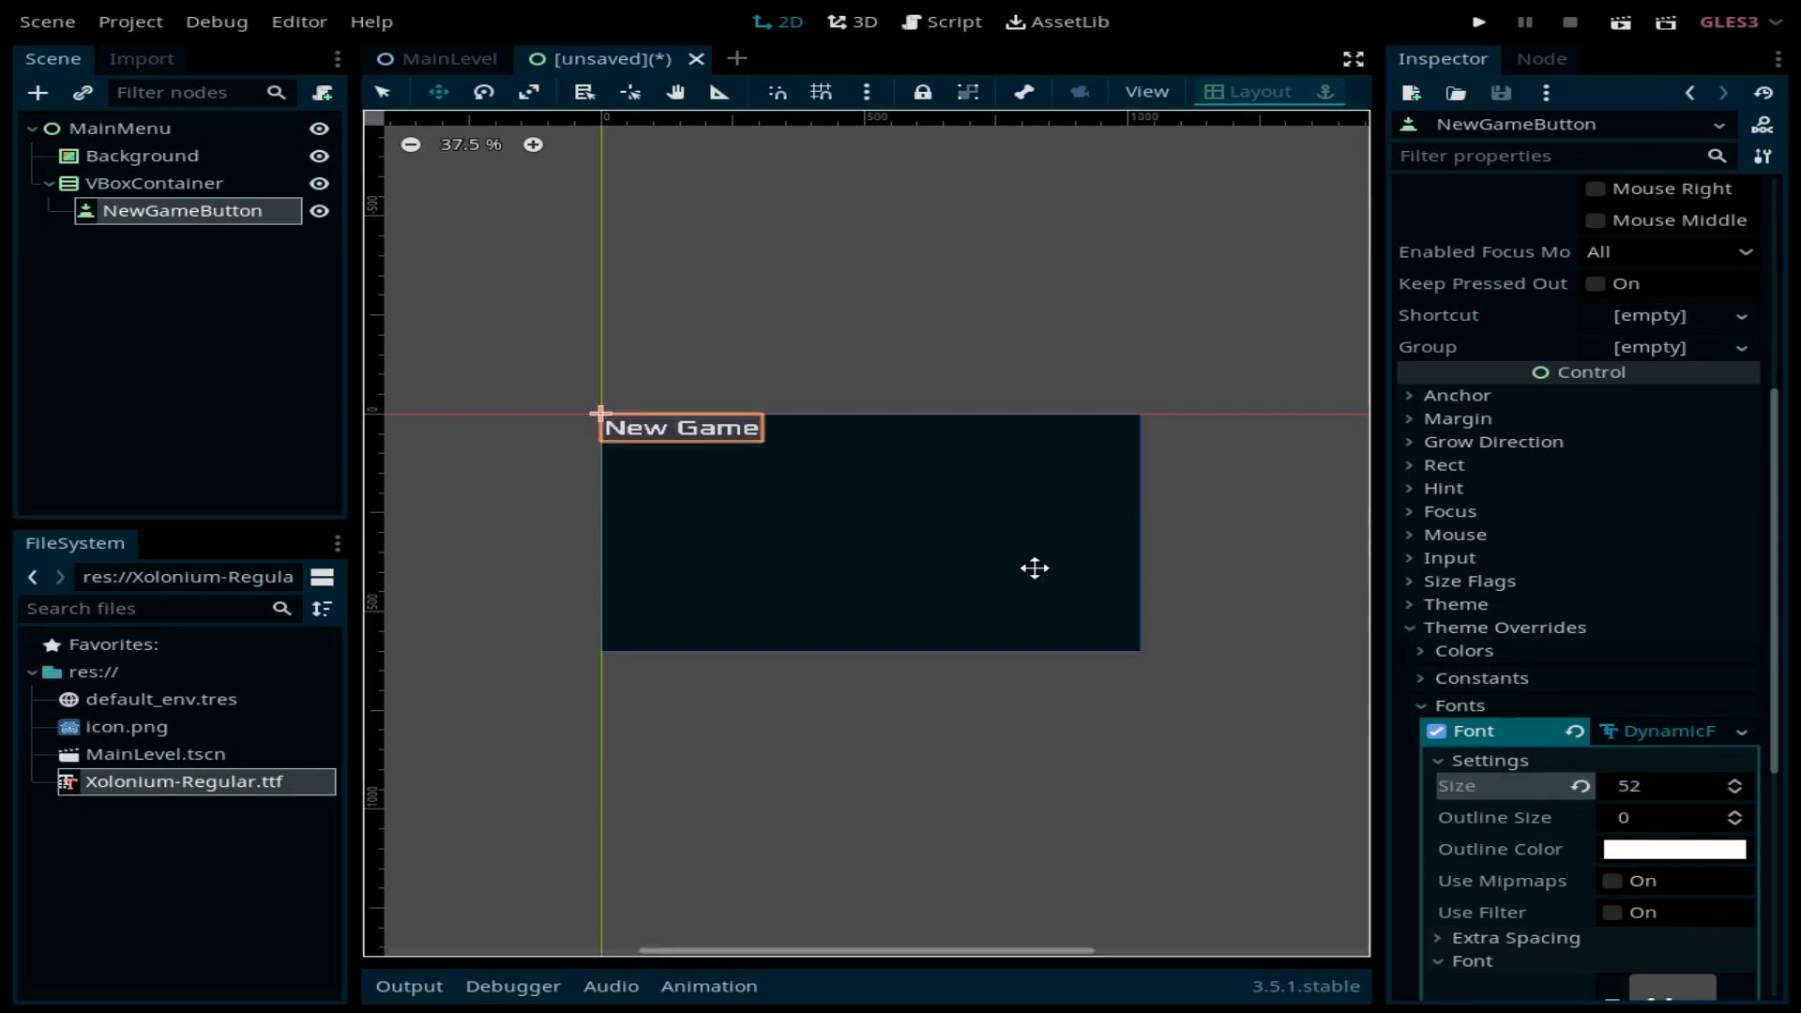
pyautogui.click(218, 185)
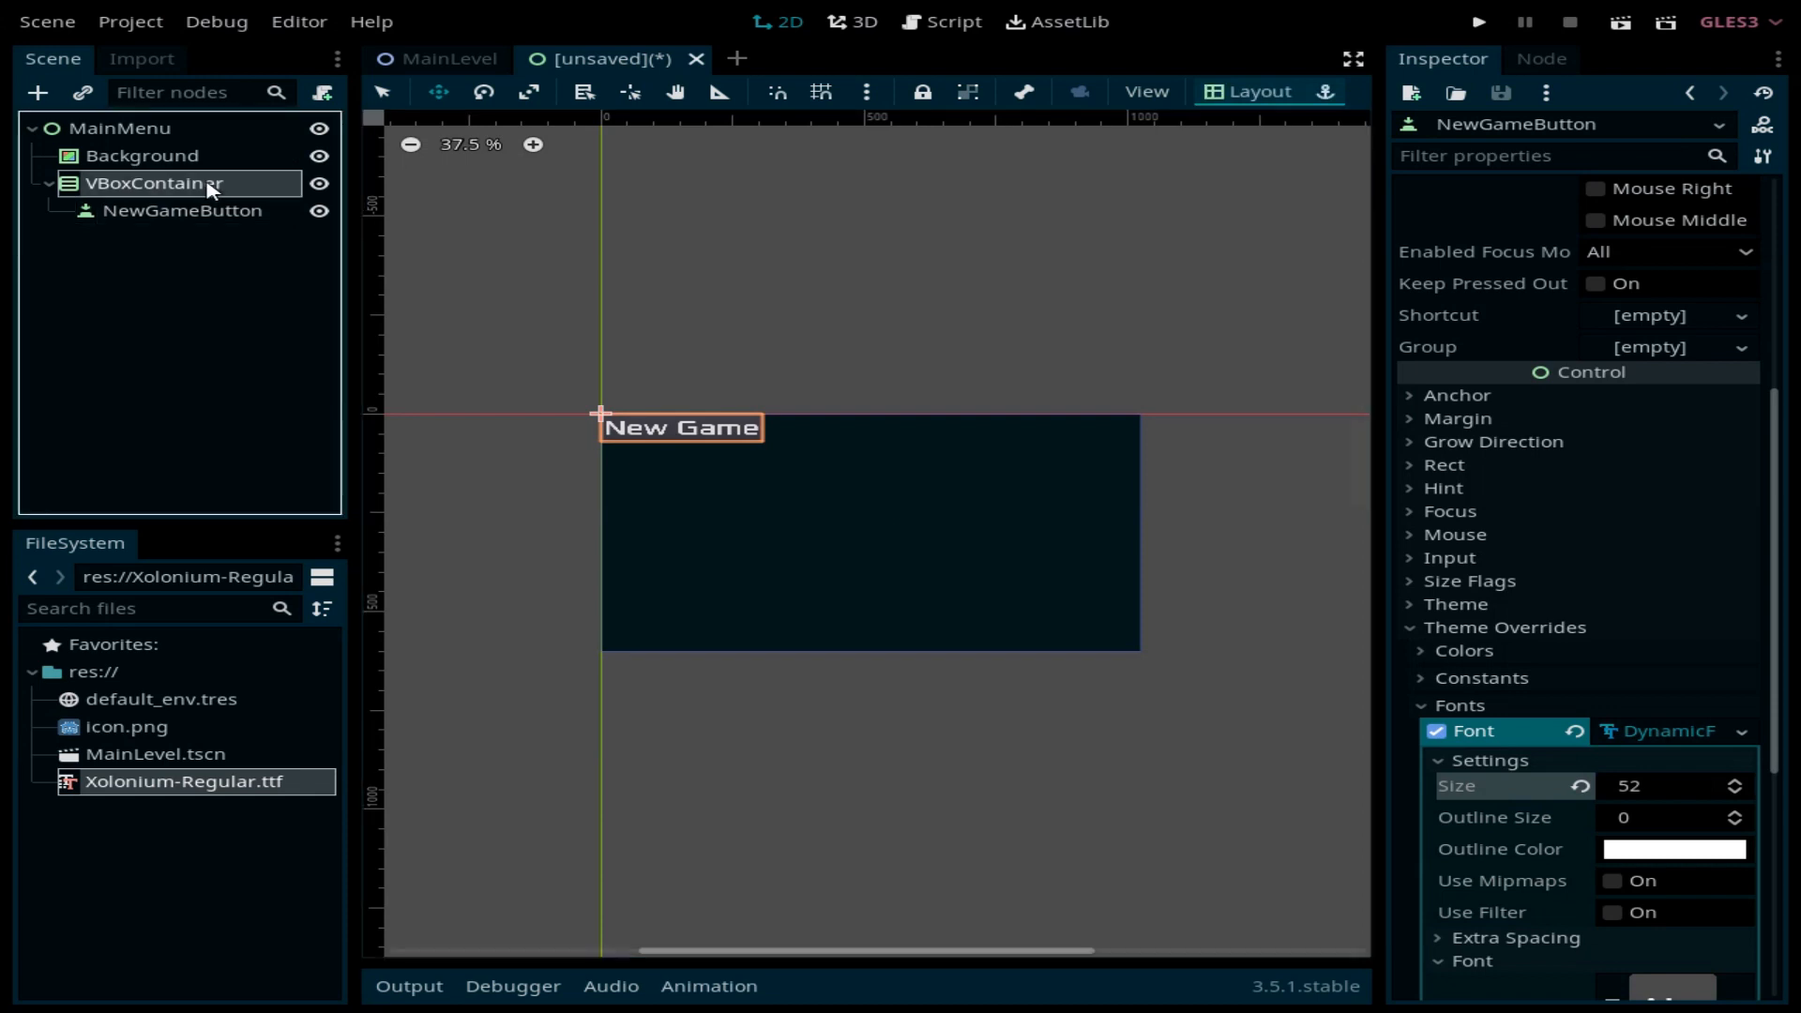
# Step: Apply the Center layout preset to the VBoxContainer
pyautogui.click(1257, 92)
pyautogui.click(1261, 343)
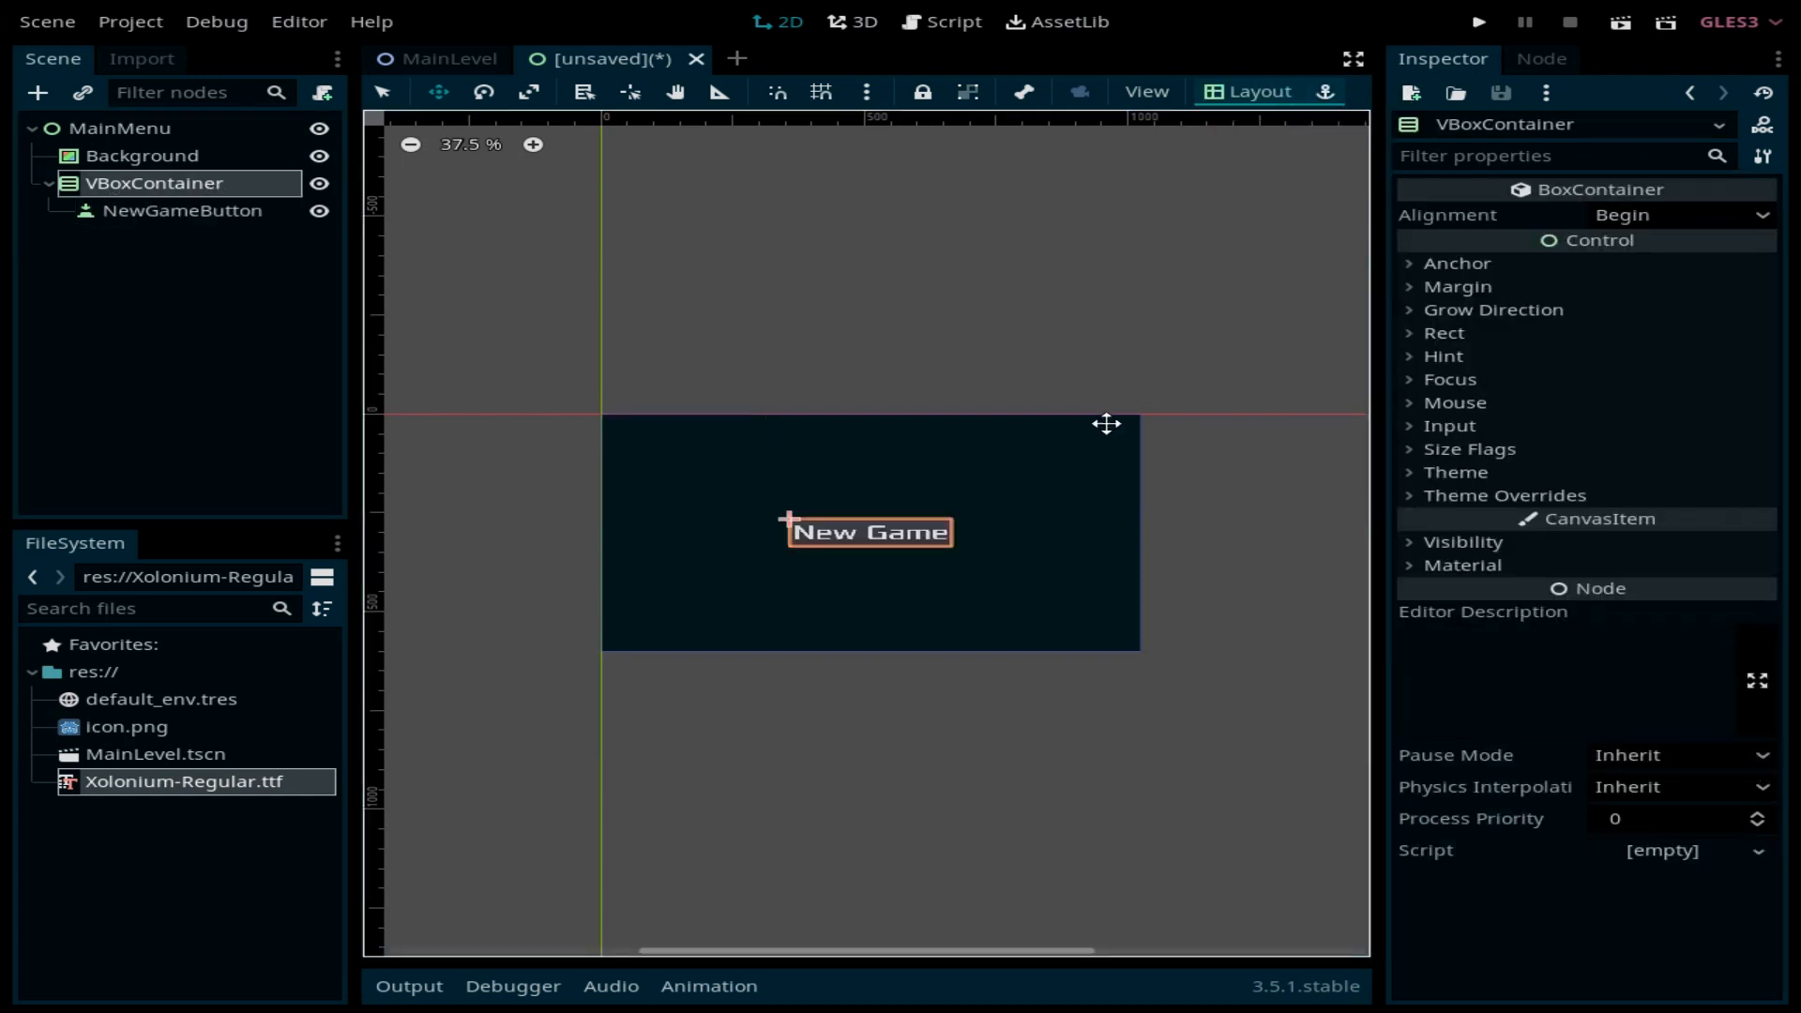
pyautogui.click(213, 212)
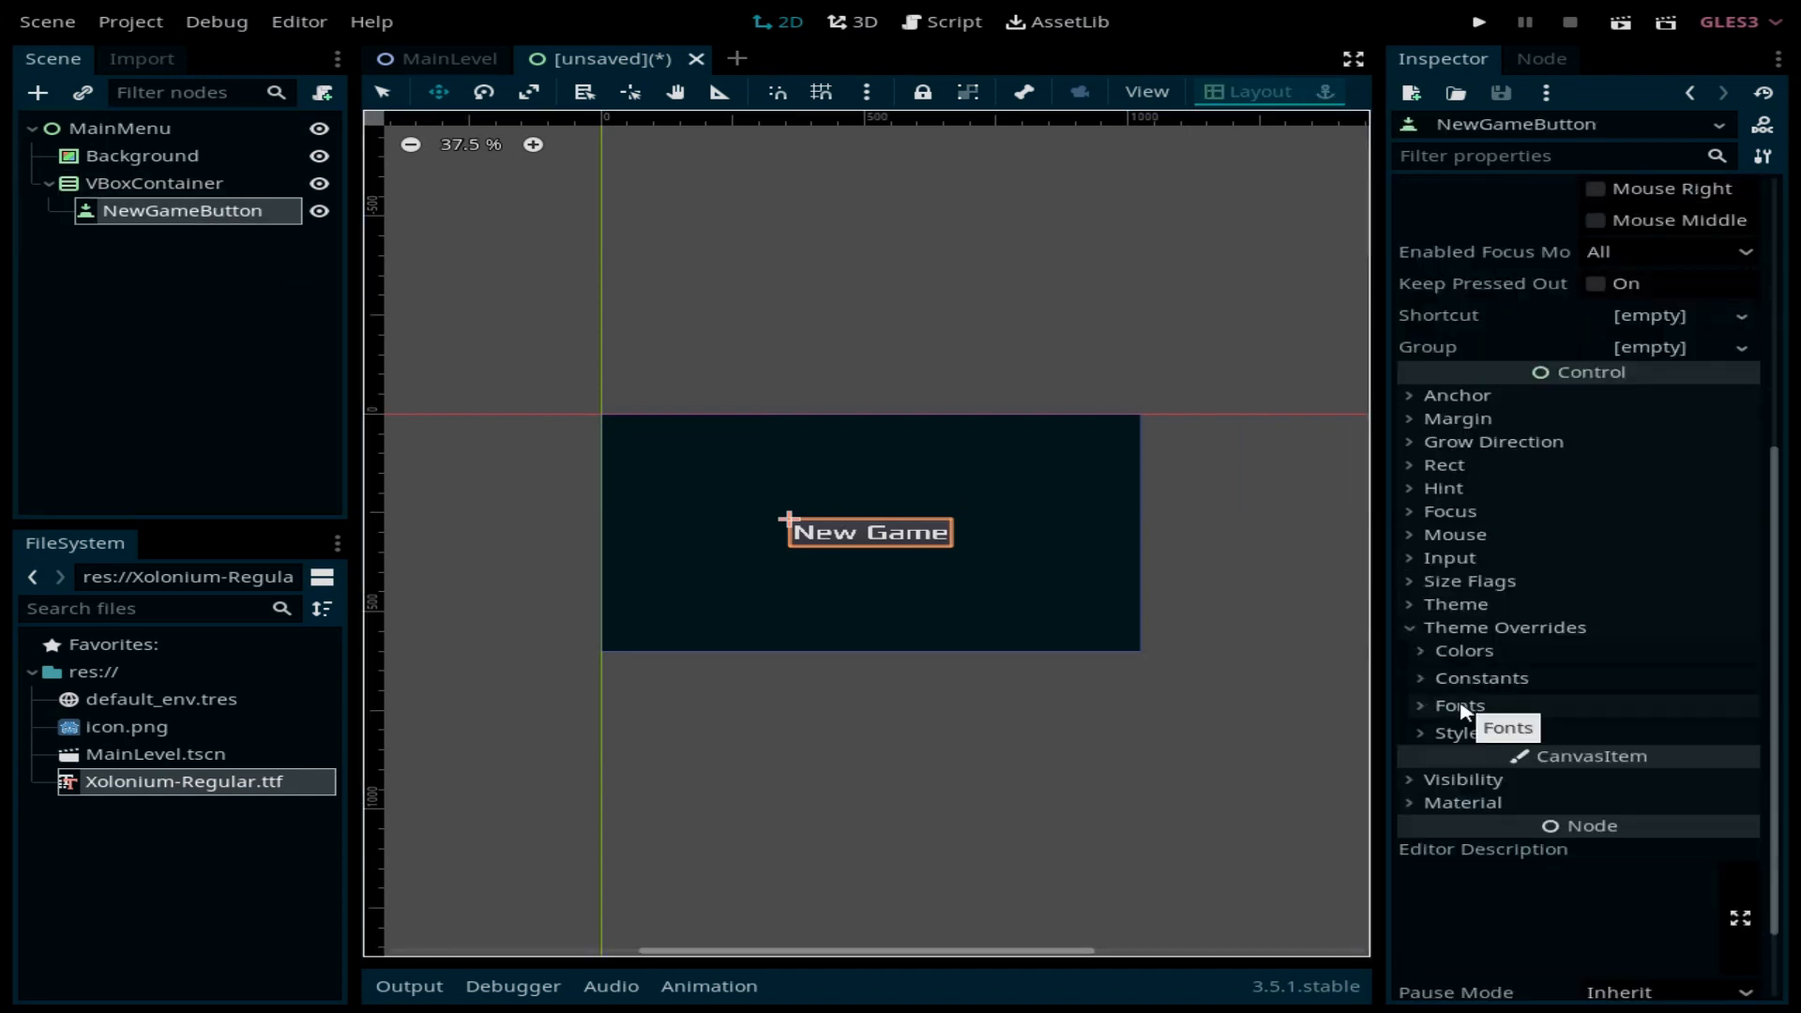
# Step: Set the button's Normal style override to a StyleBoxEmpty
pyautogui.click(1475, 735)
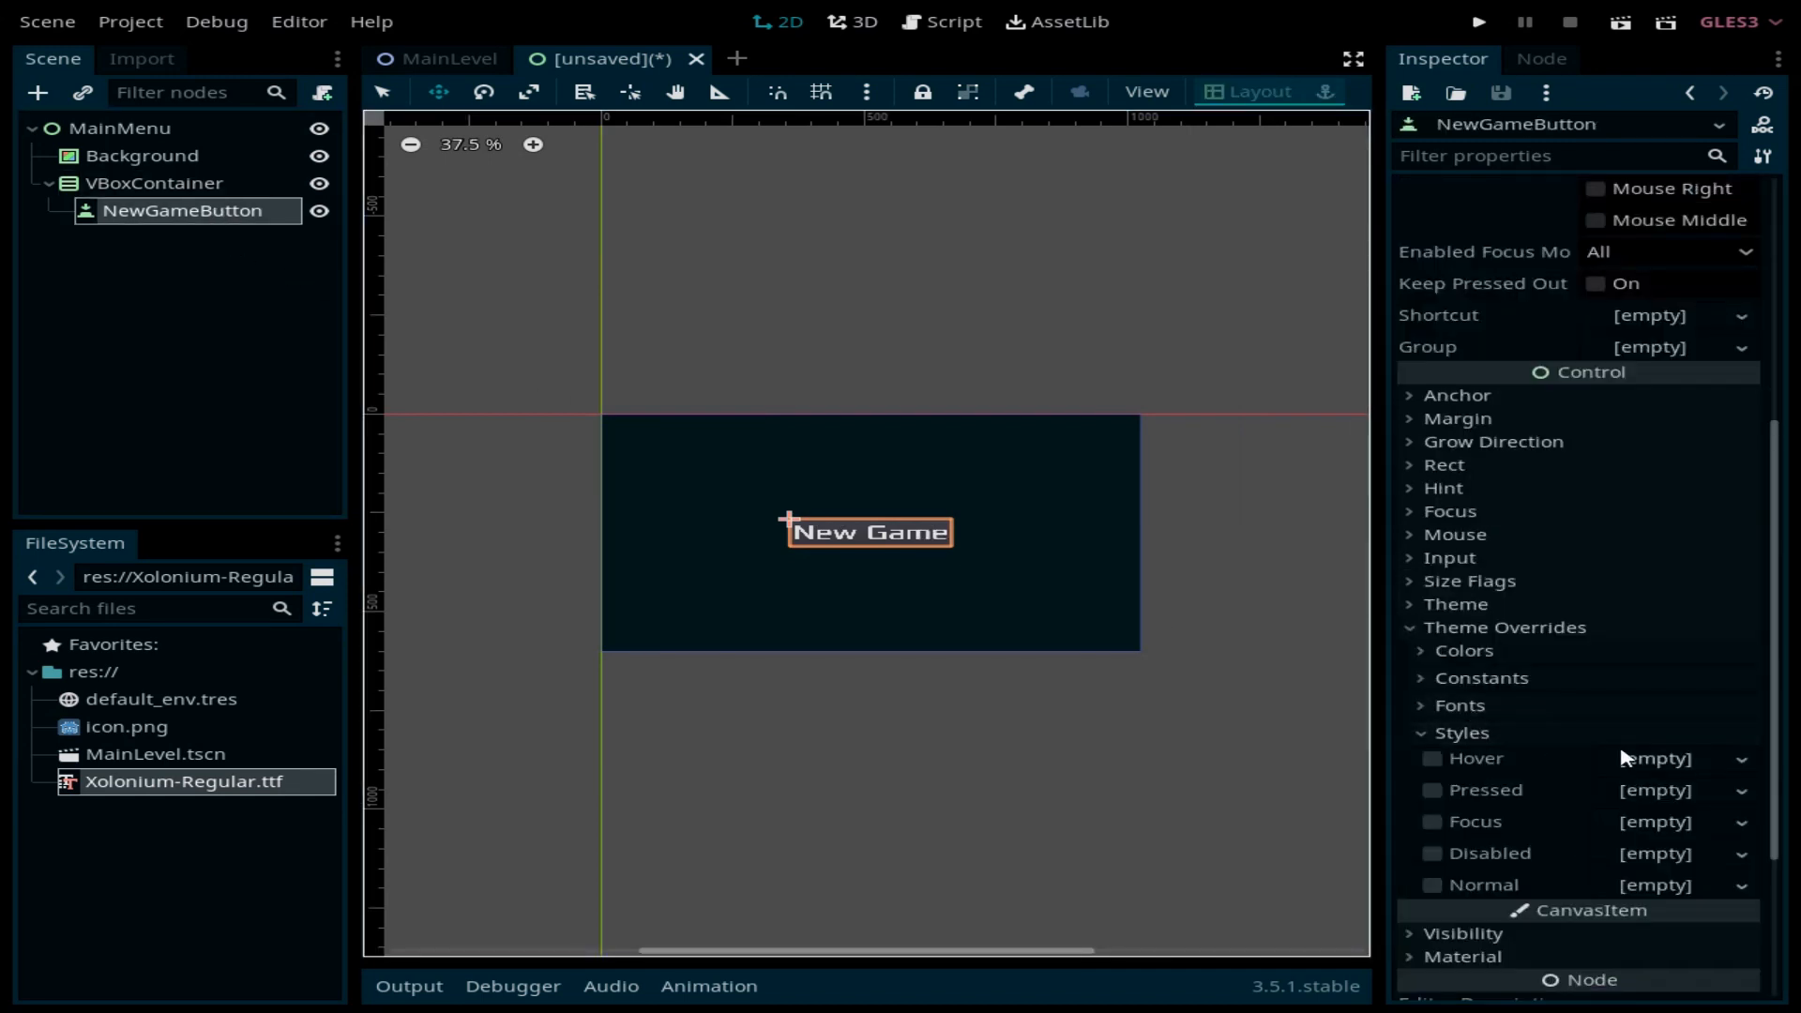
pyautogui.scroll(-3, 1622, 758)
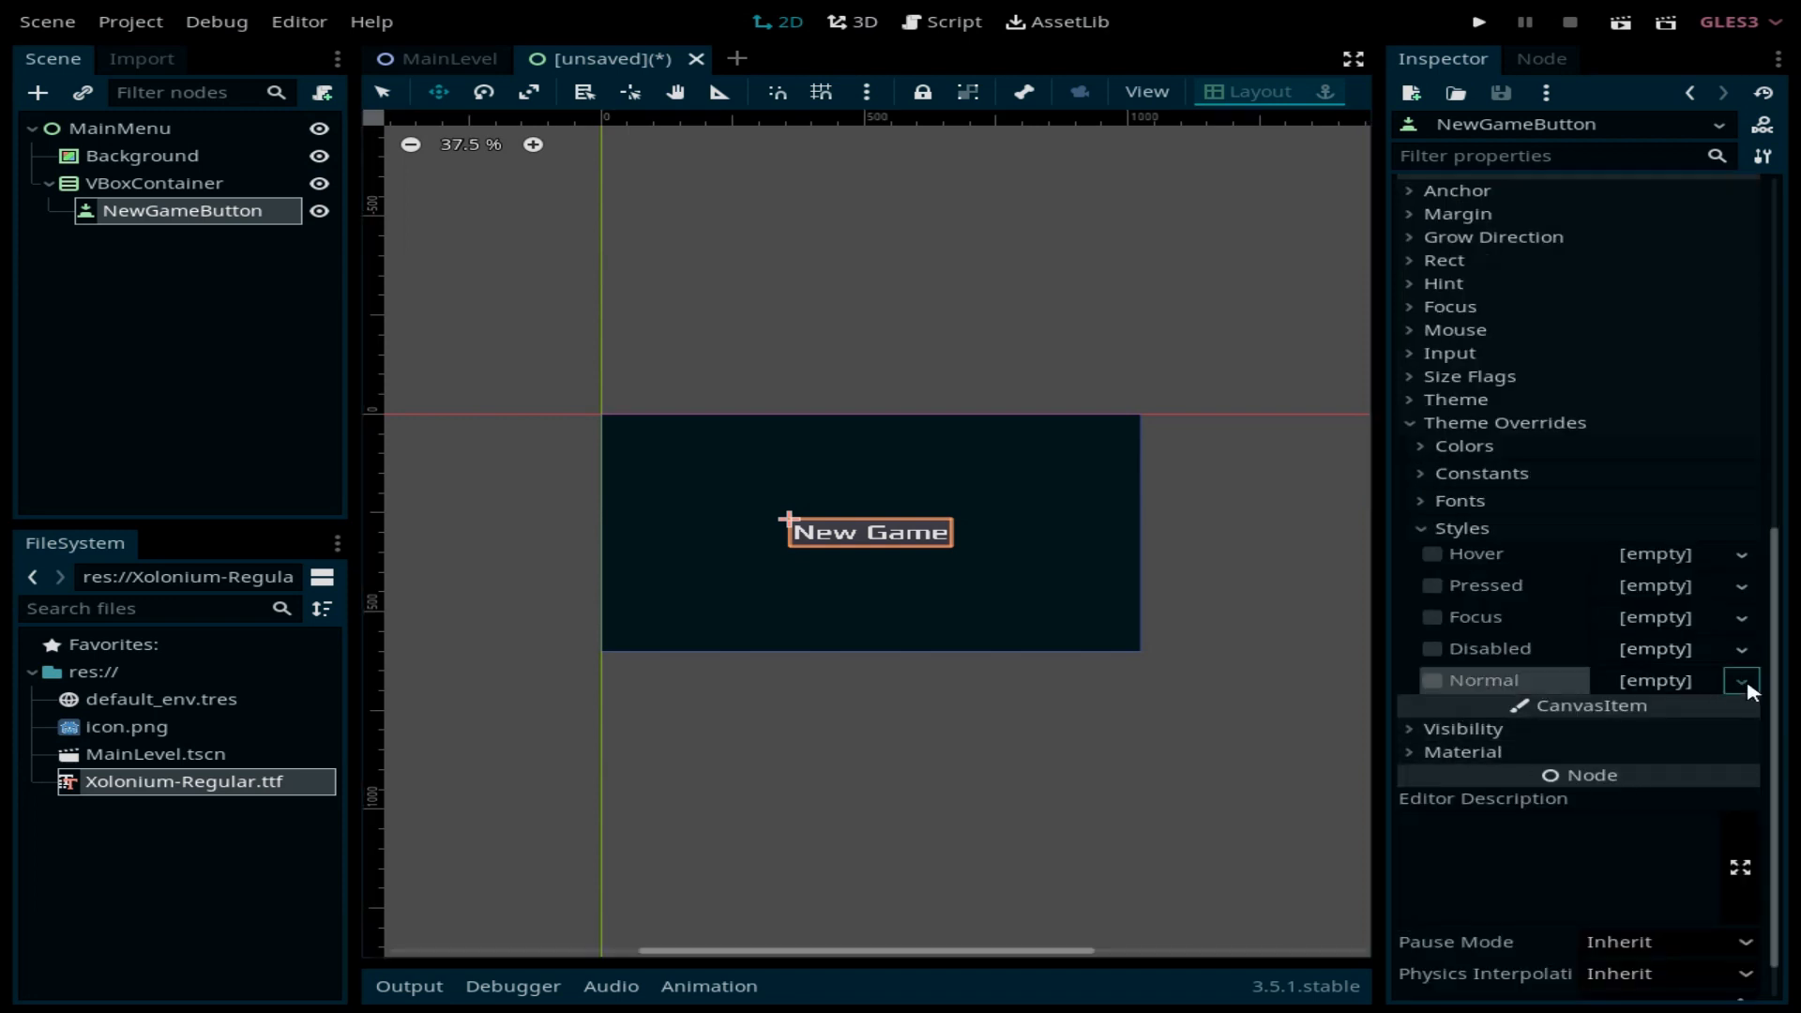
pyautogui.click(1742, 682)
pyautogui.click(1650, 722)
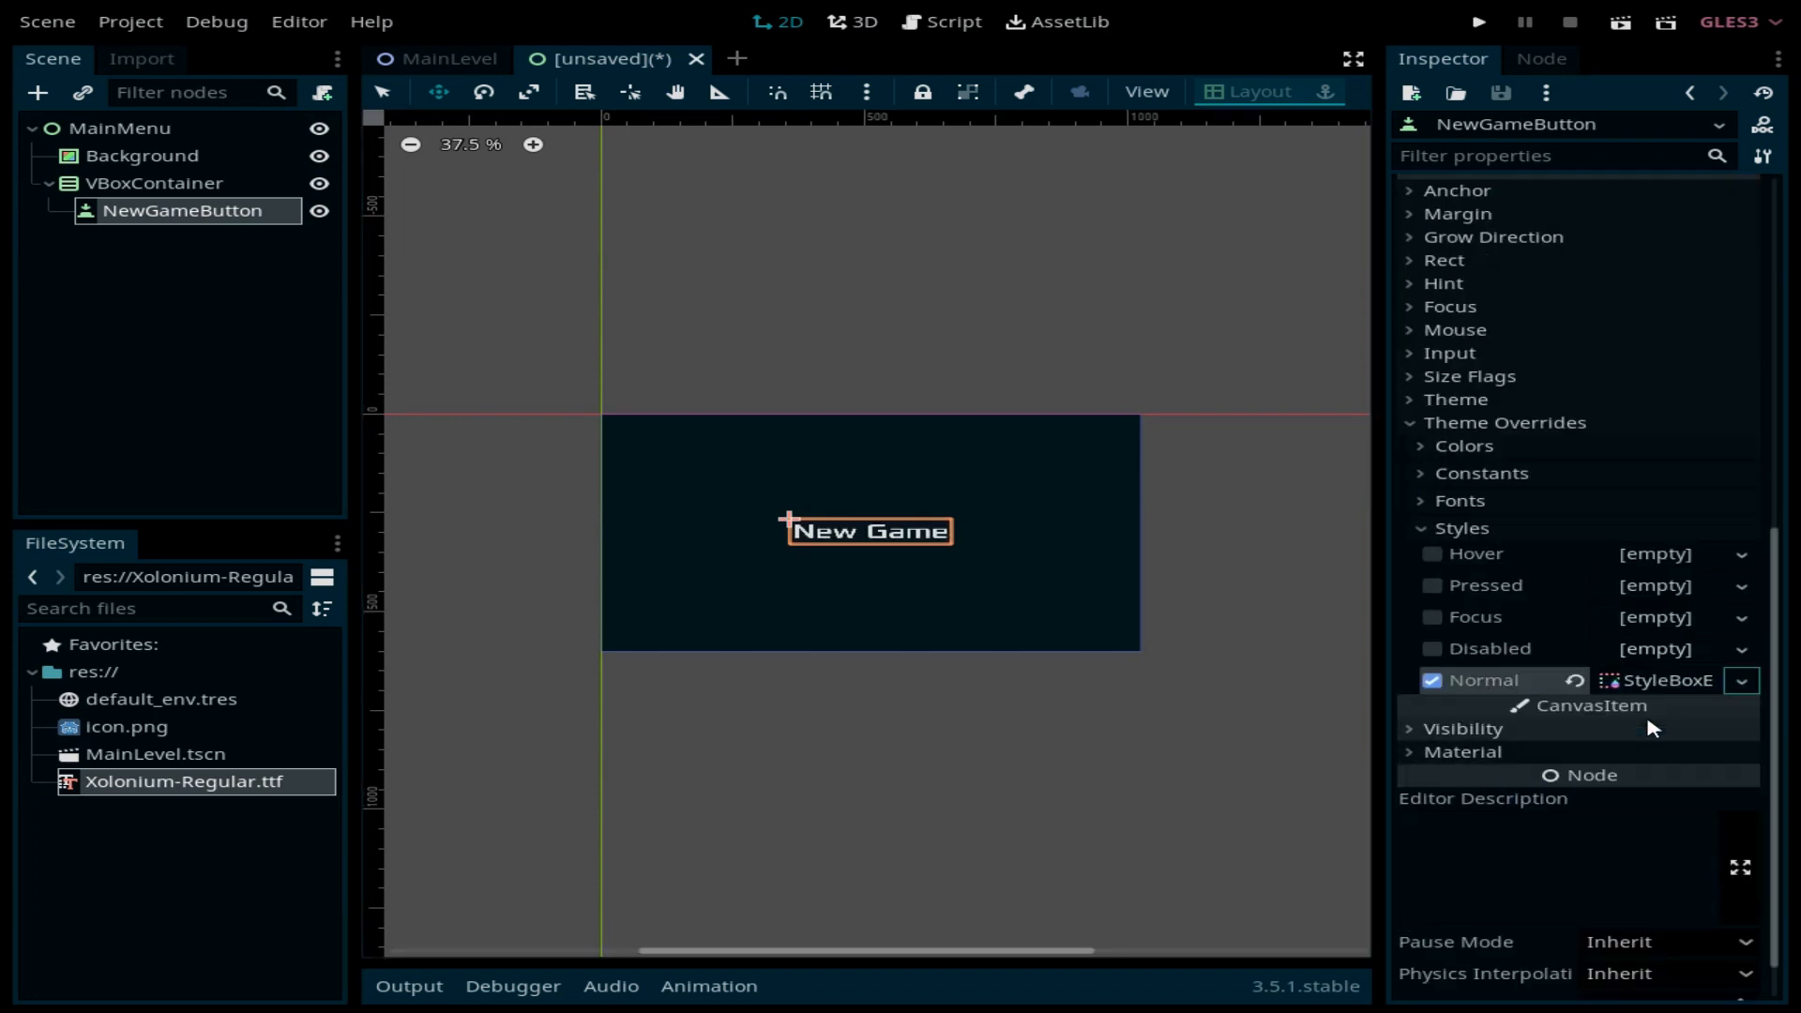
pyautogui.scroll(4, 857, 563)
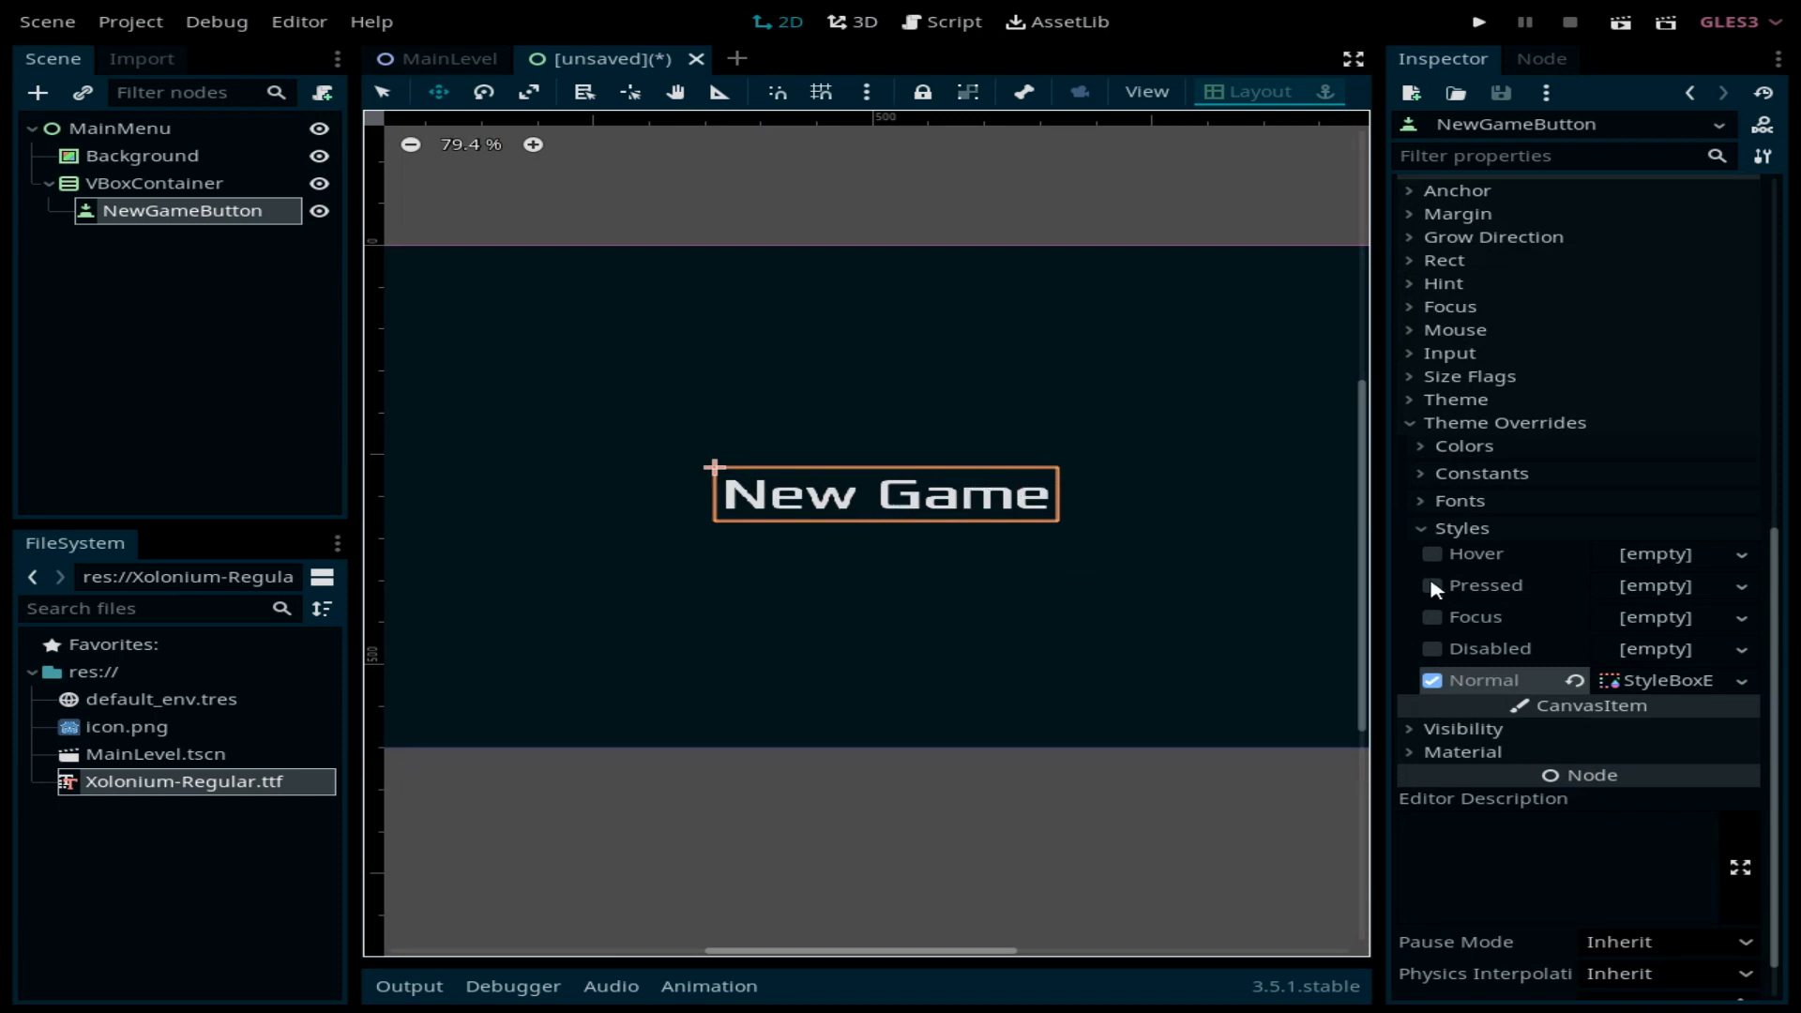
# Step: Give the button a StyleBoxFlat Hover style with near-black background colour 060606
pyautogui.click(1742, 554)
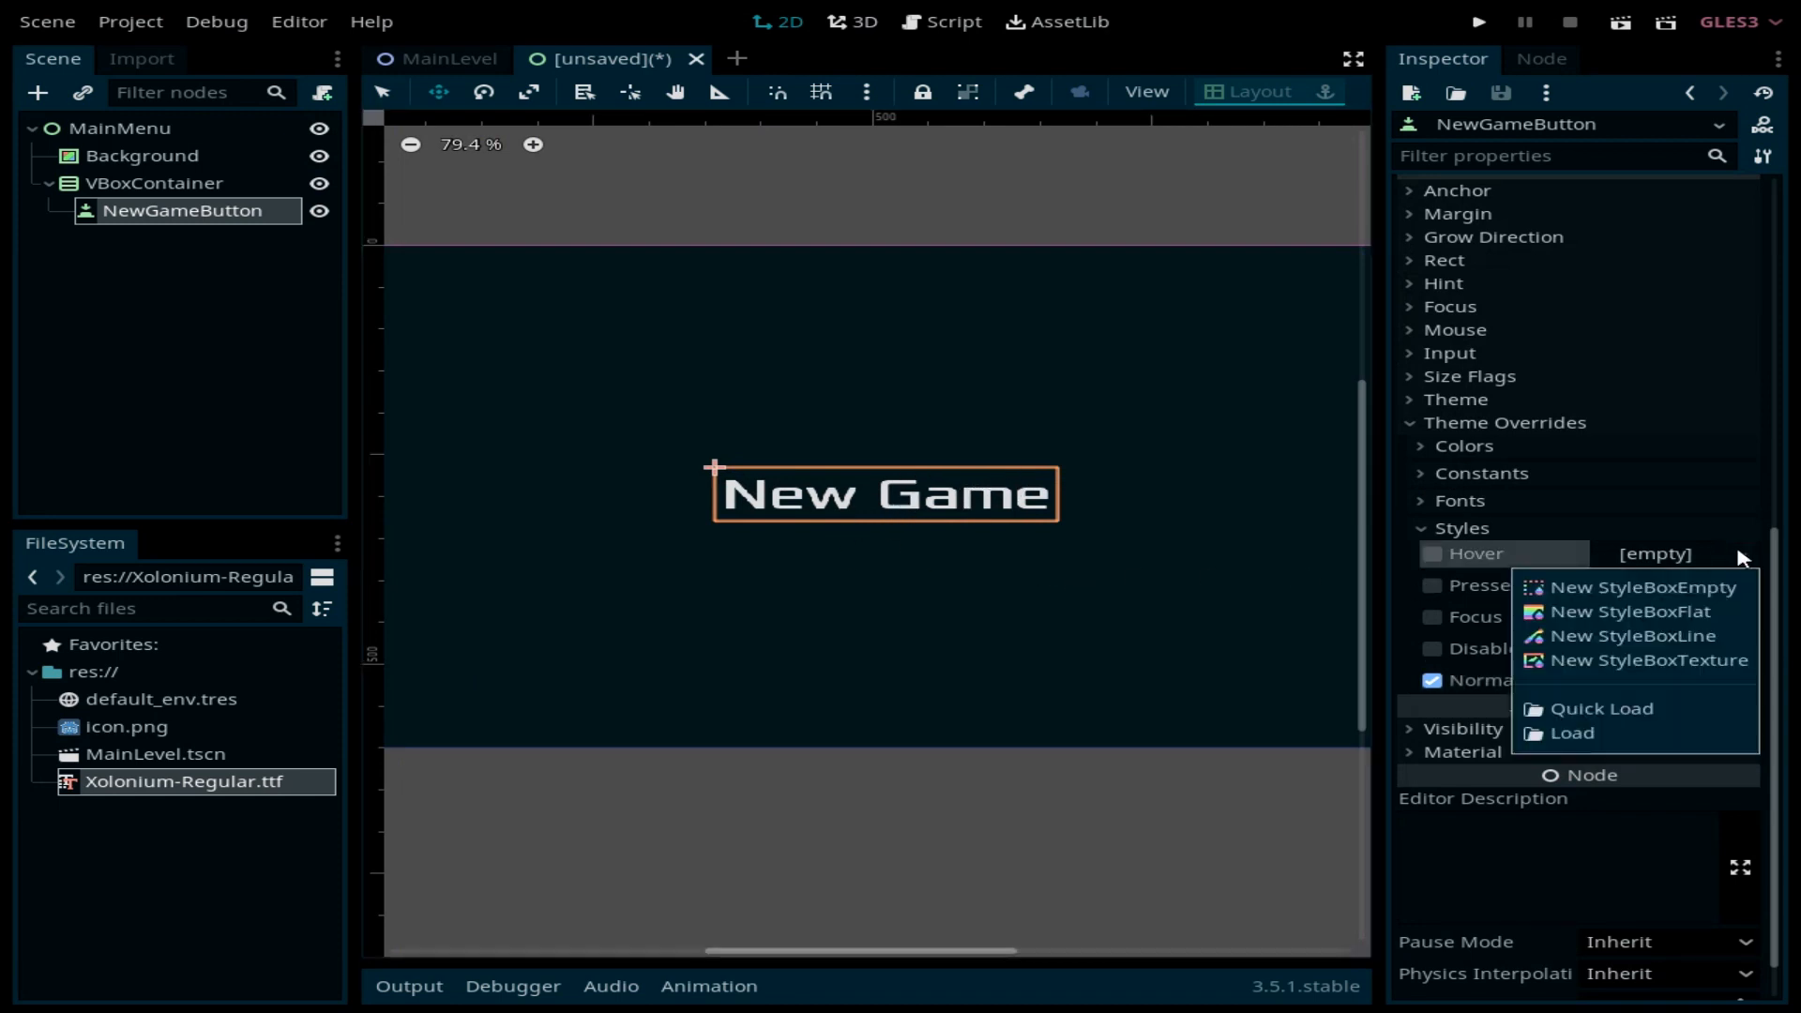
pyautogui.click(1688, 610)
pyautogui.click(1651, 555)
pyautogui.click(1632, 774)
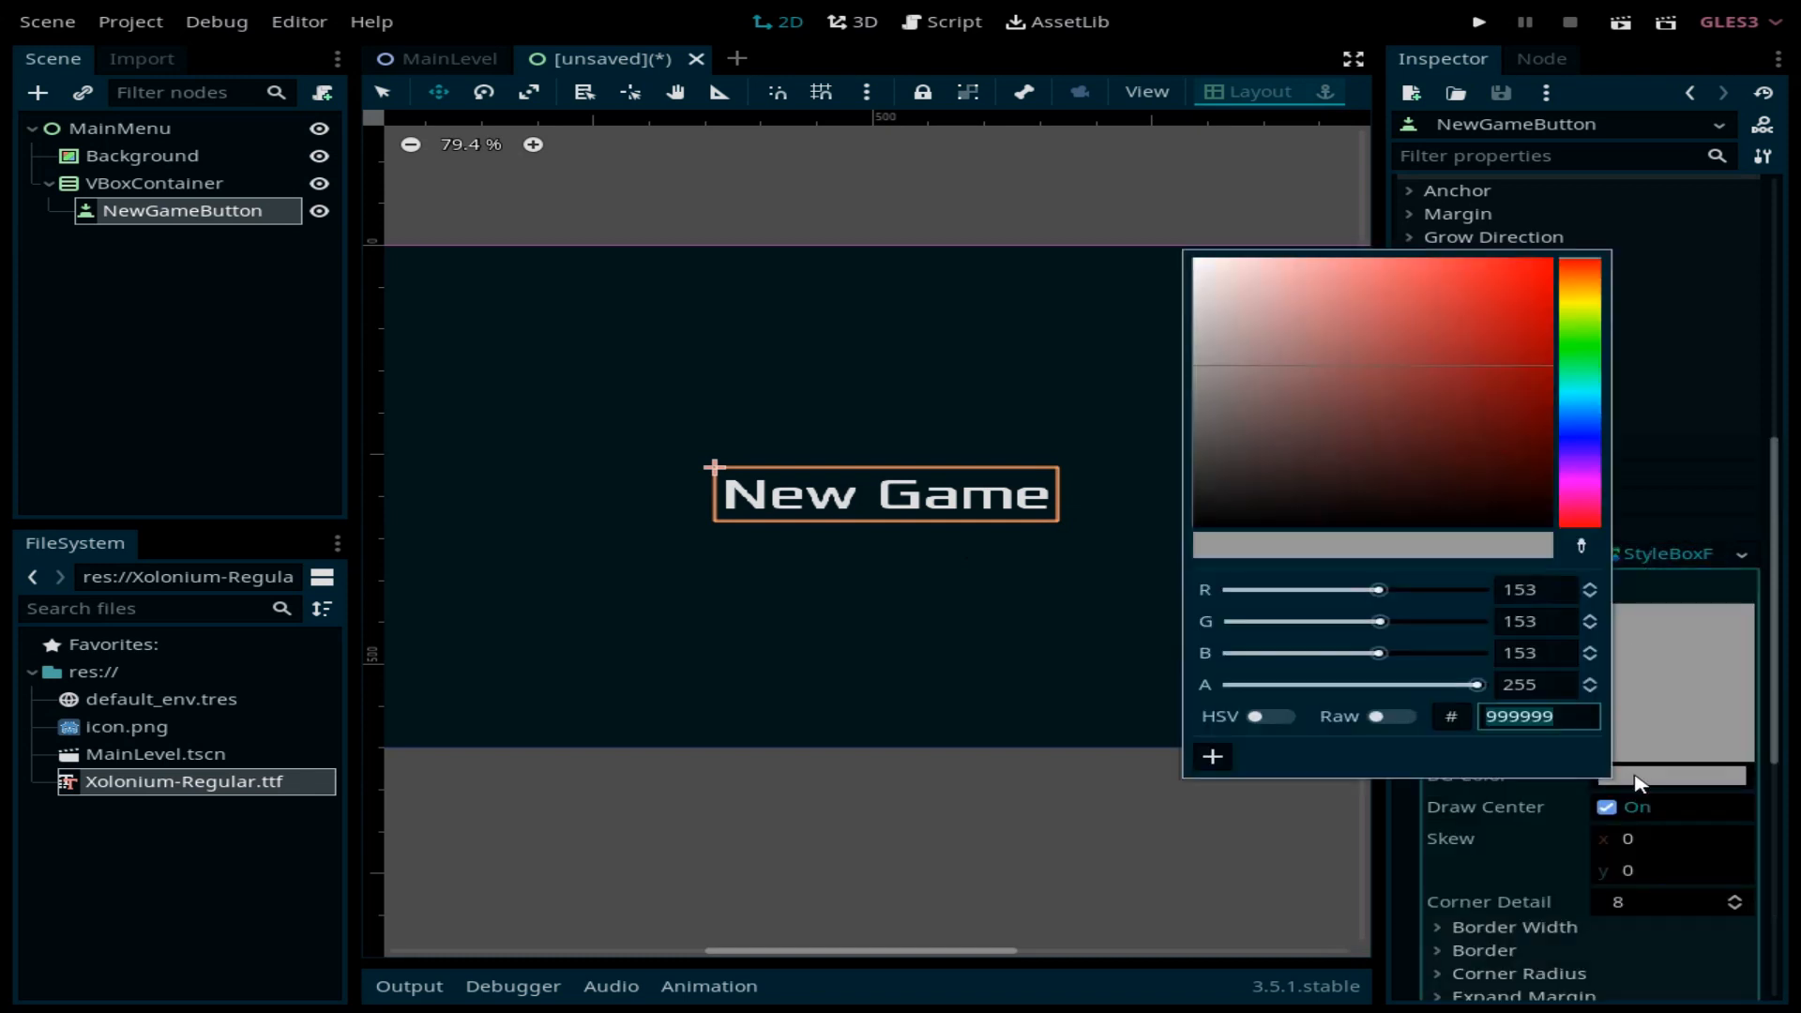
pyautogui.moveTo(1230, 454); pyautogui.dragTo(1173, 521)
pyautogui.click(1107, 839)
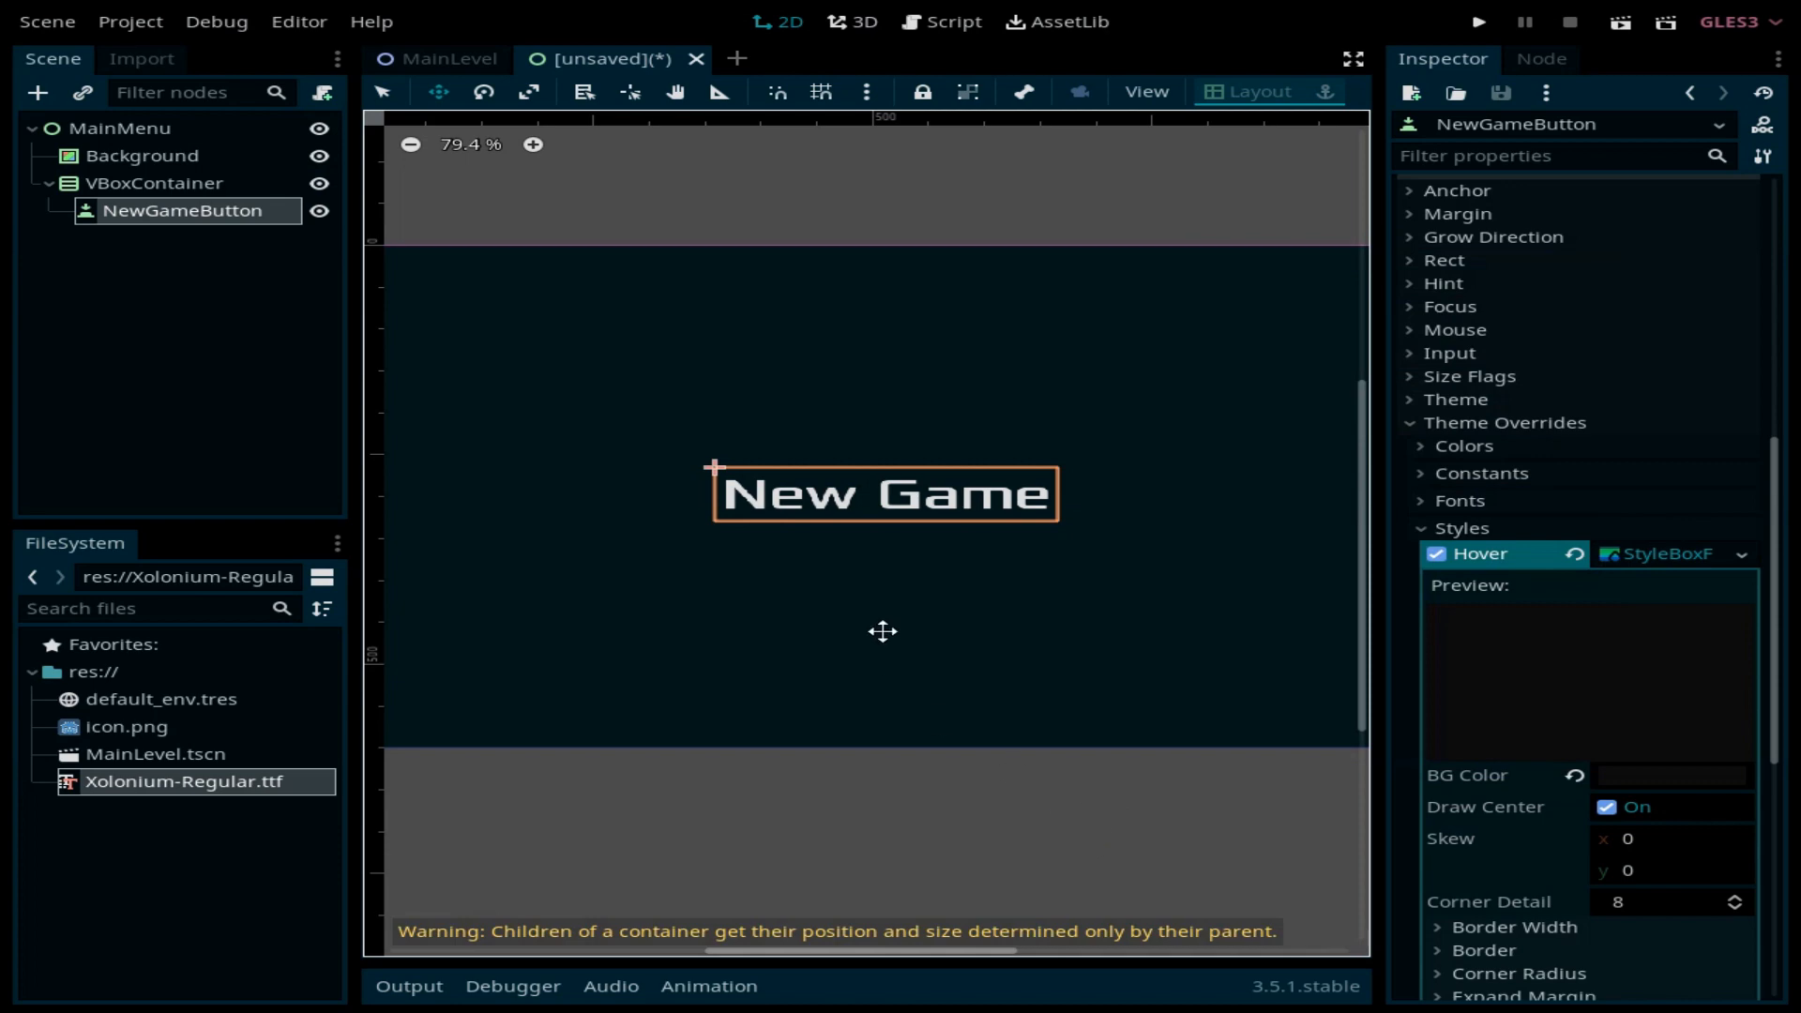
pyautogui.click(1482, 22)
# Step: Skip the main scene prompt and save the scene as MainMenu.tscn
pyautogui.click(679, 536)
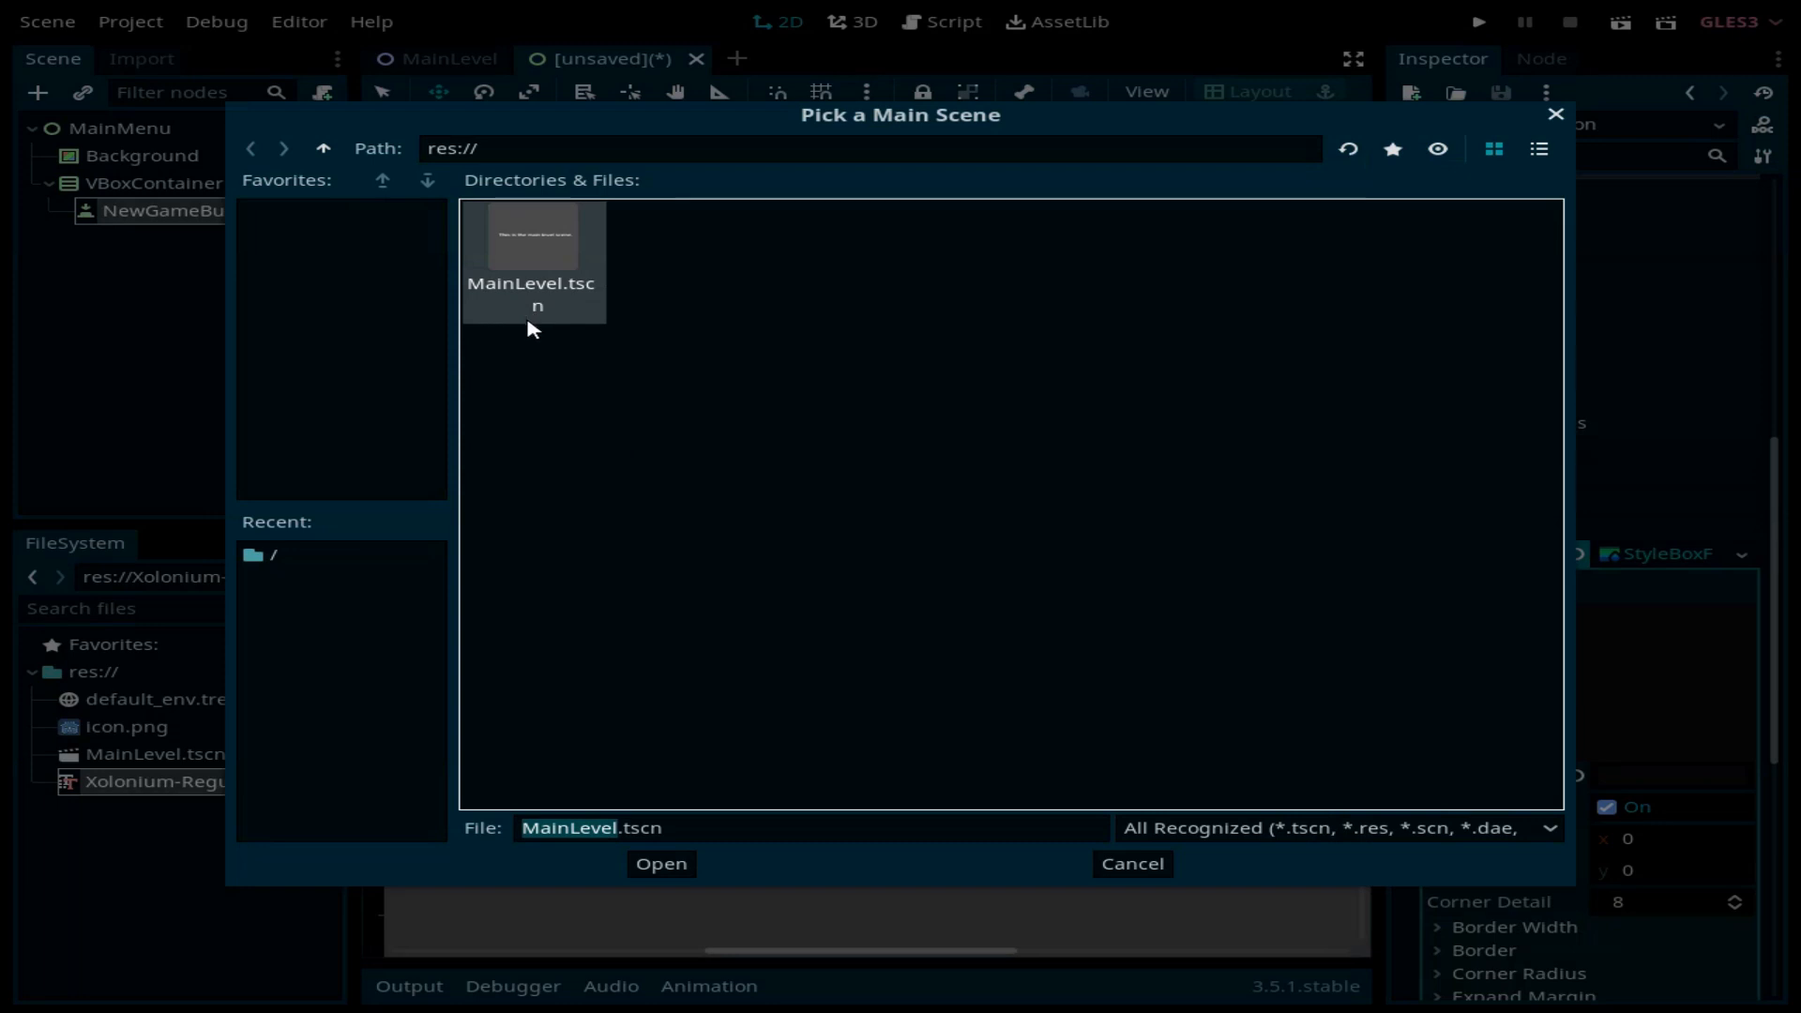
pyautogui.click(1555, 115)
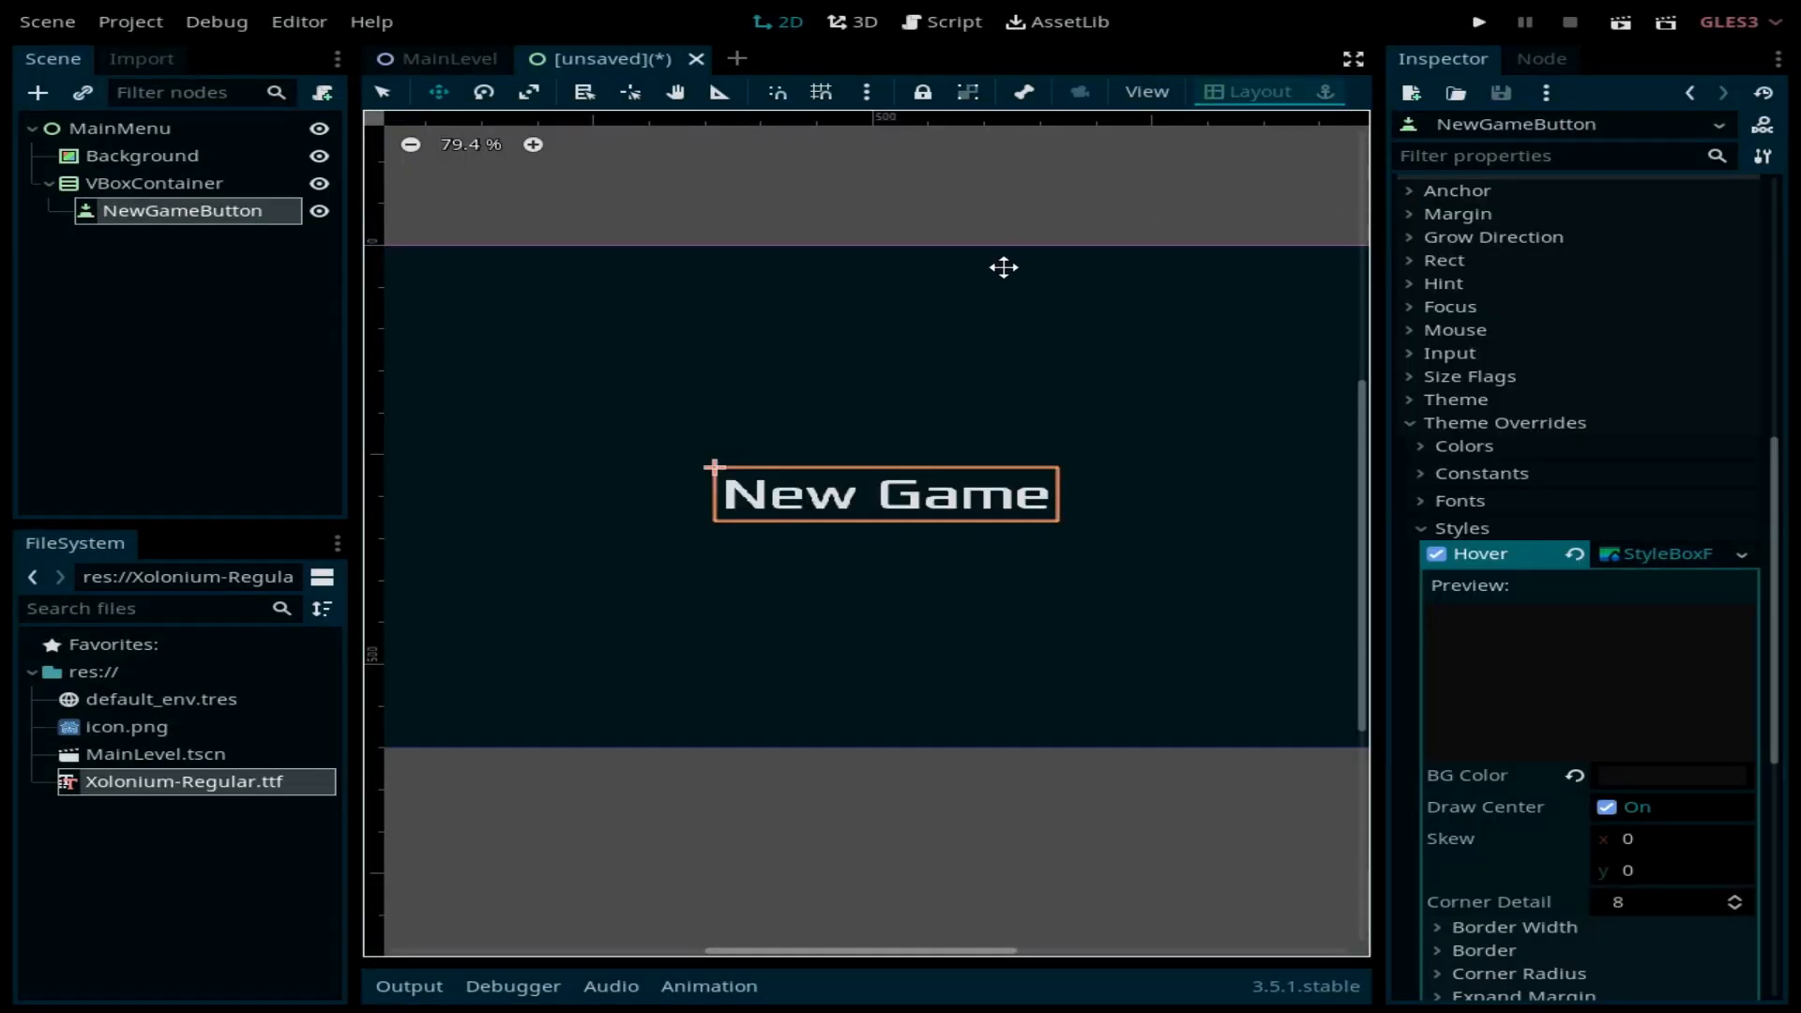
pyautogui.hotkey('ctrl', 's')
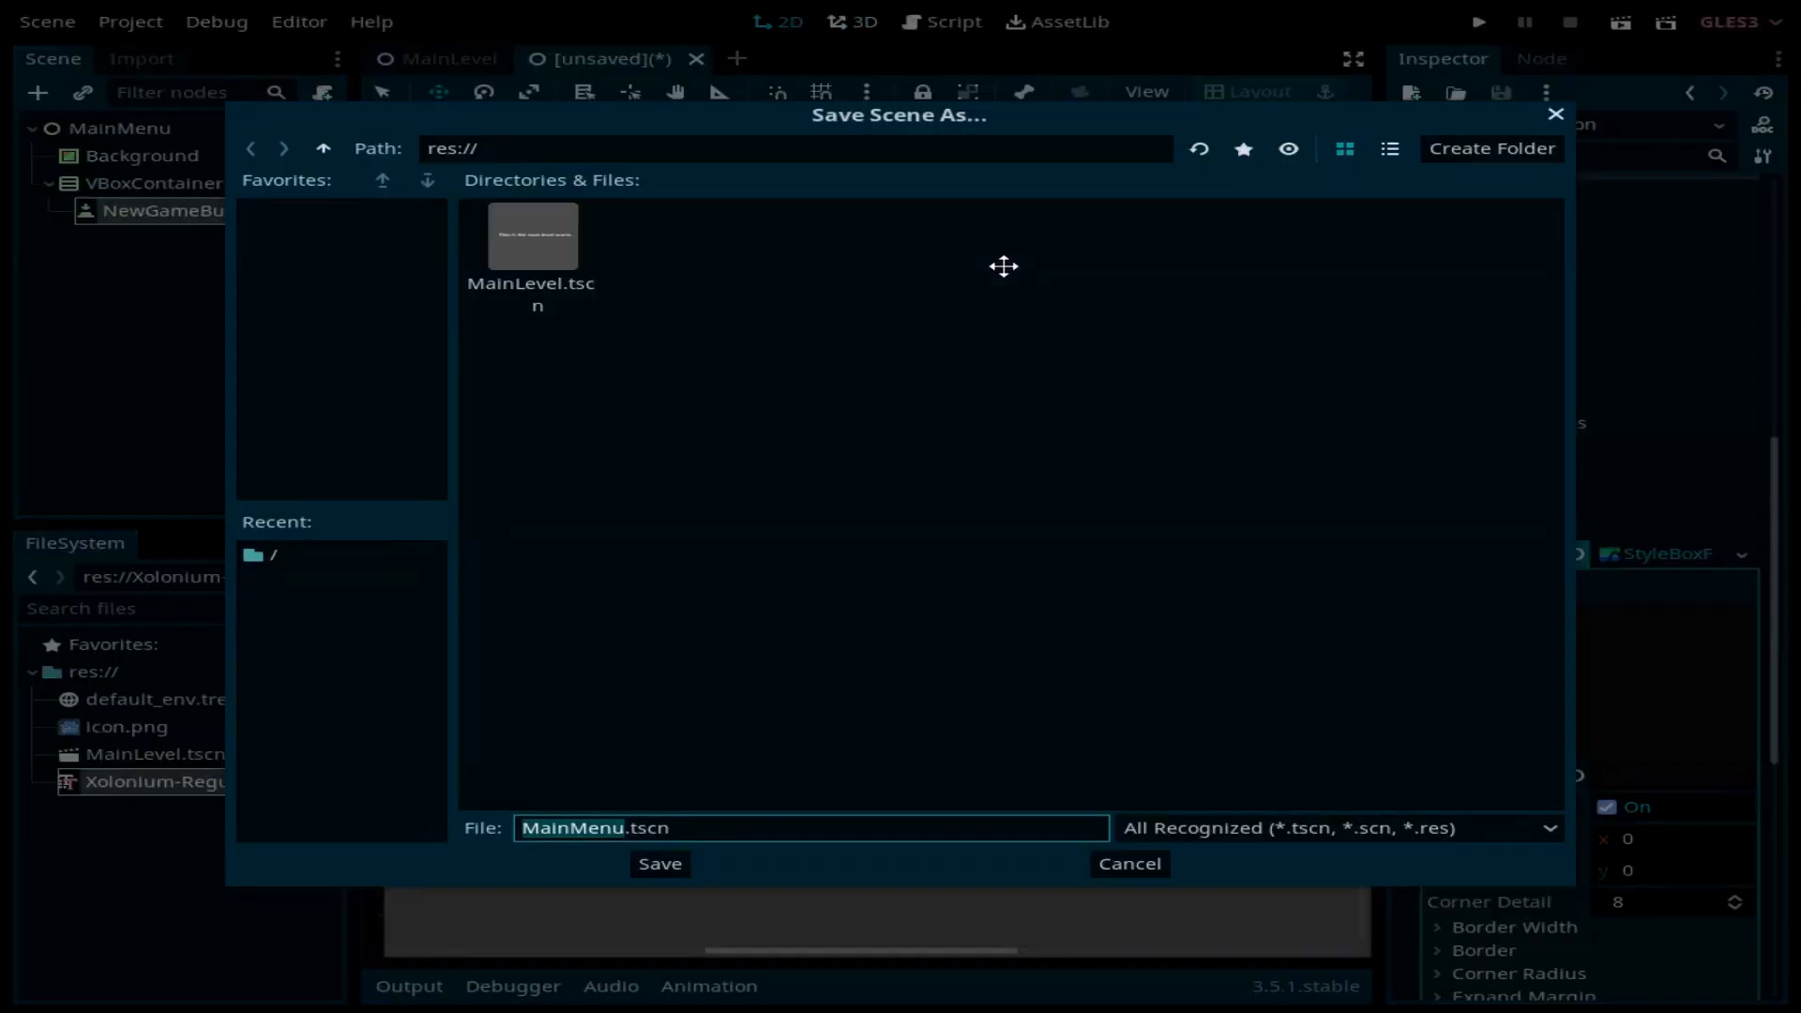
pyautogui.click(668, 865)
# Step: Set MainMenu.tscn as the main scene, test-run it, then close the game window
pyautogui.click(1479, 21)
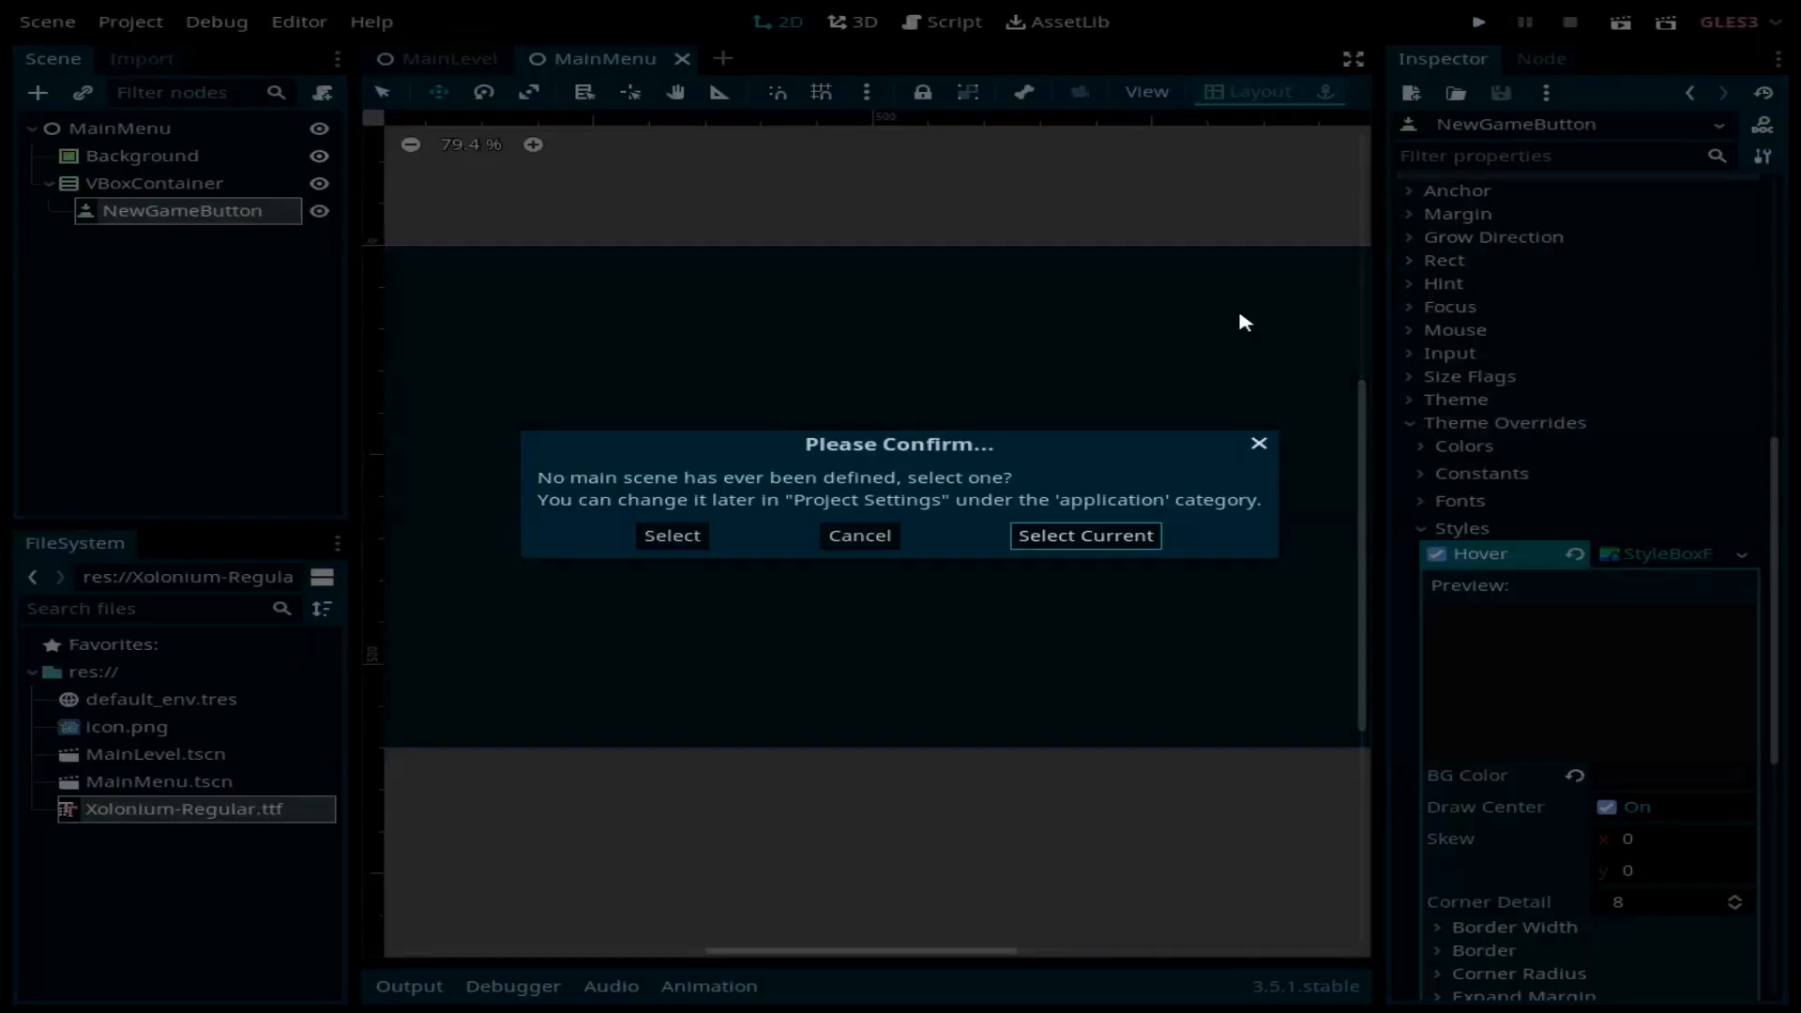
pyautogui.click(671, 535)
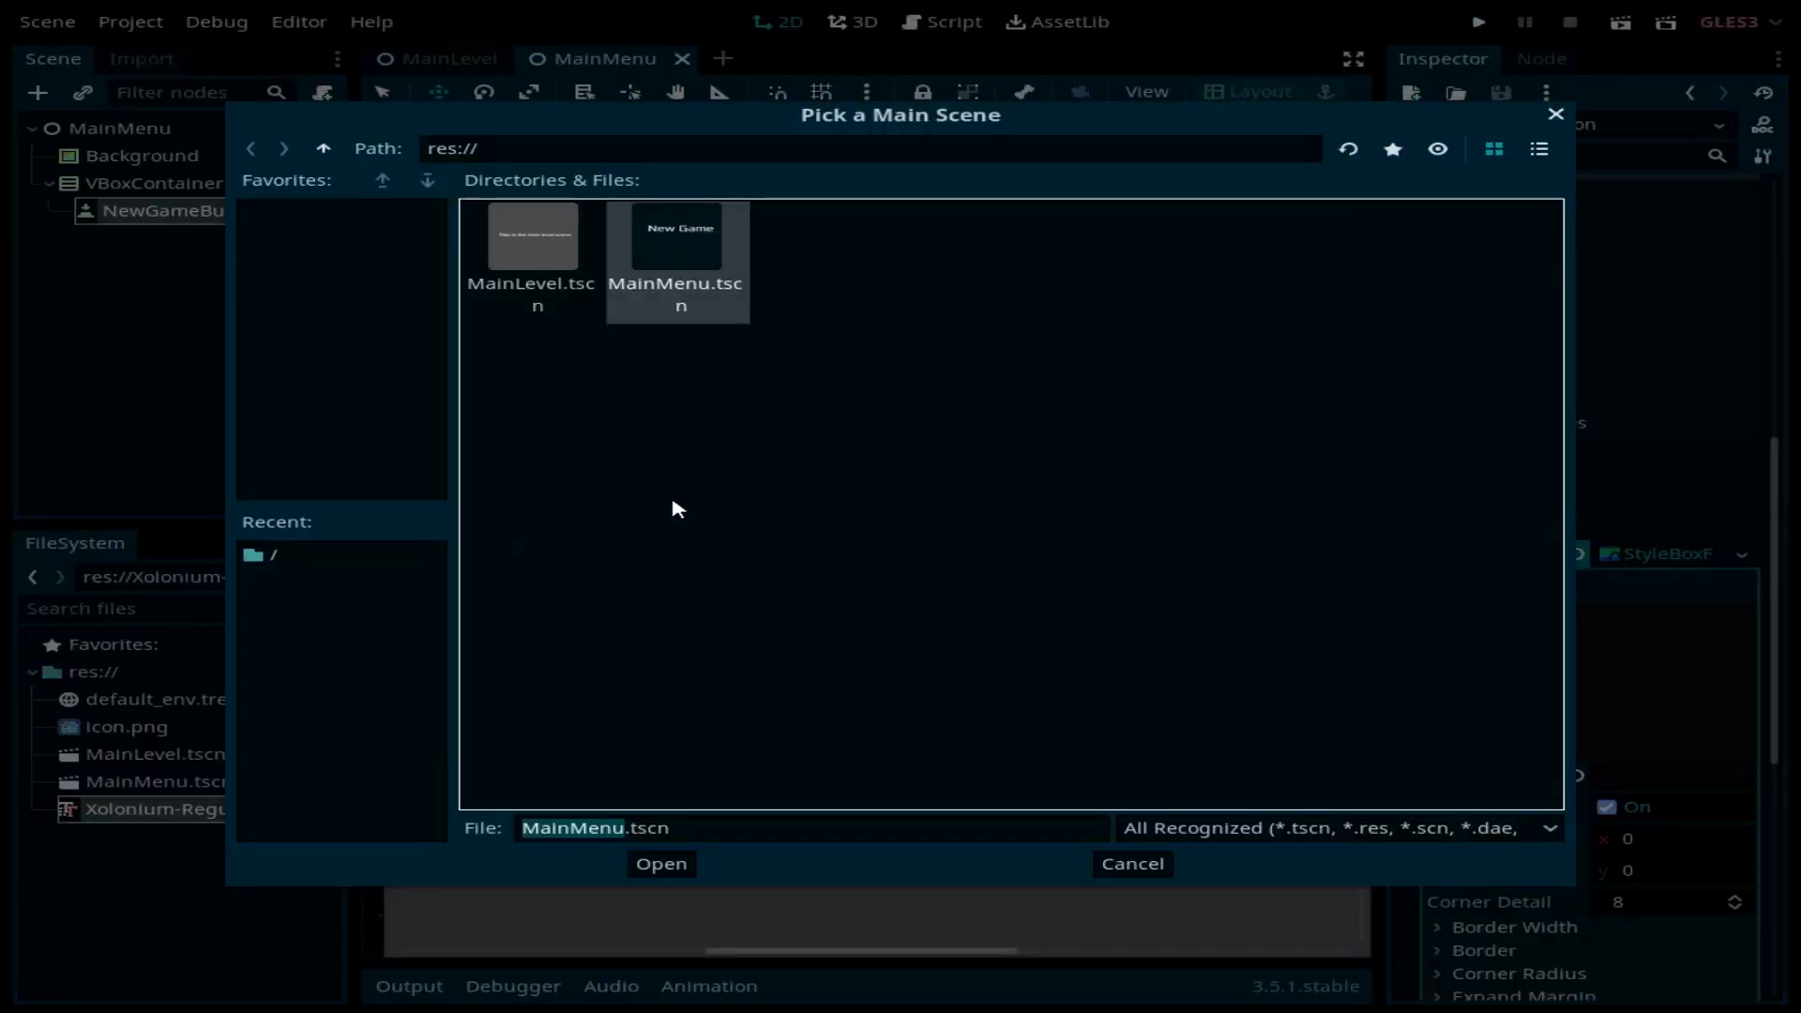
pyautogui.doubleClick(691, 260)
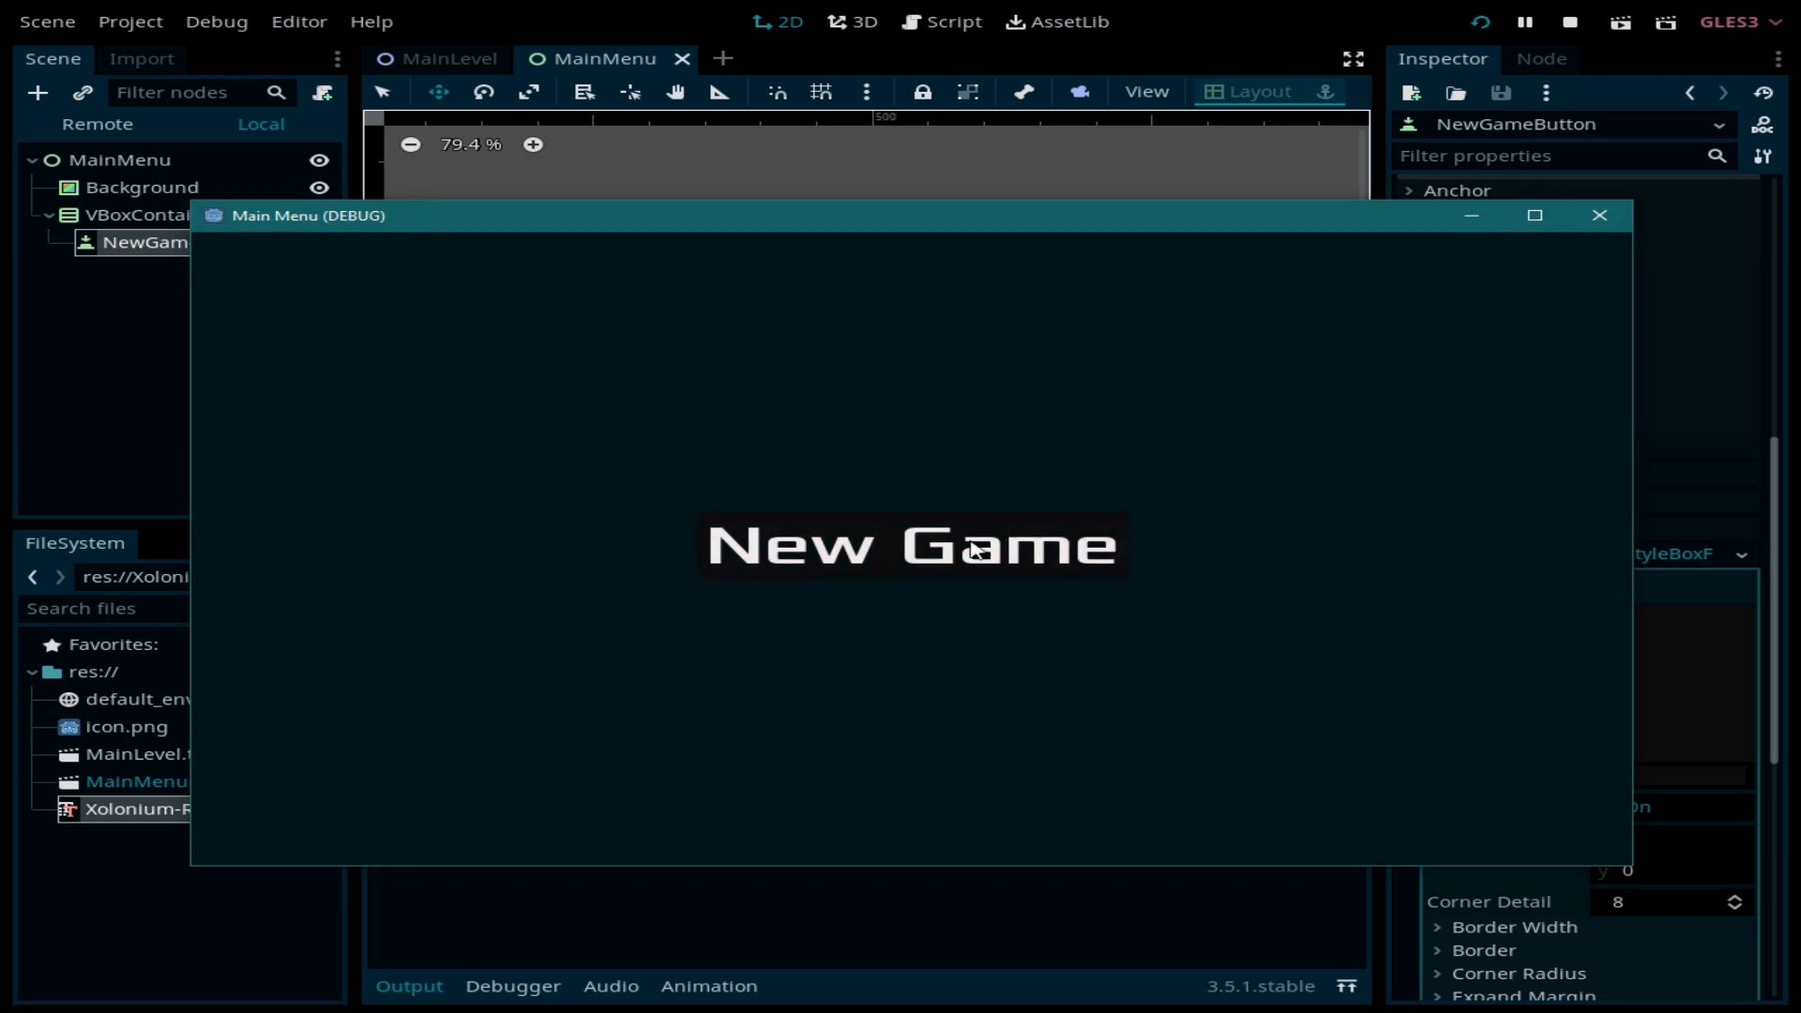
pyautogui.click(1599, 215)
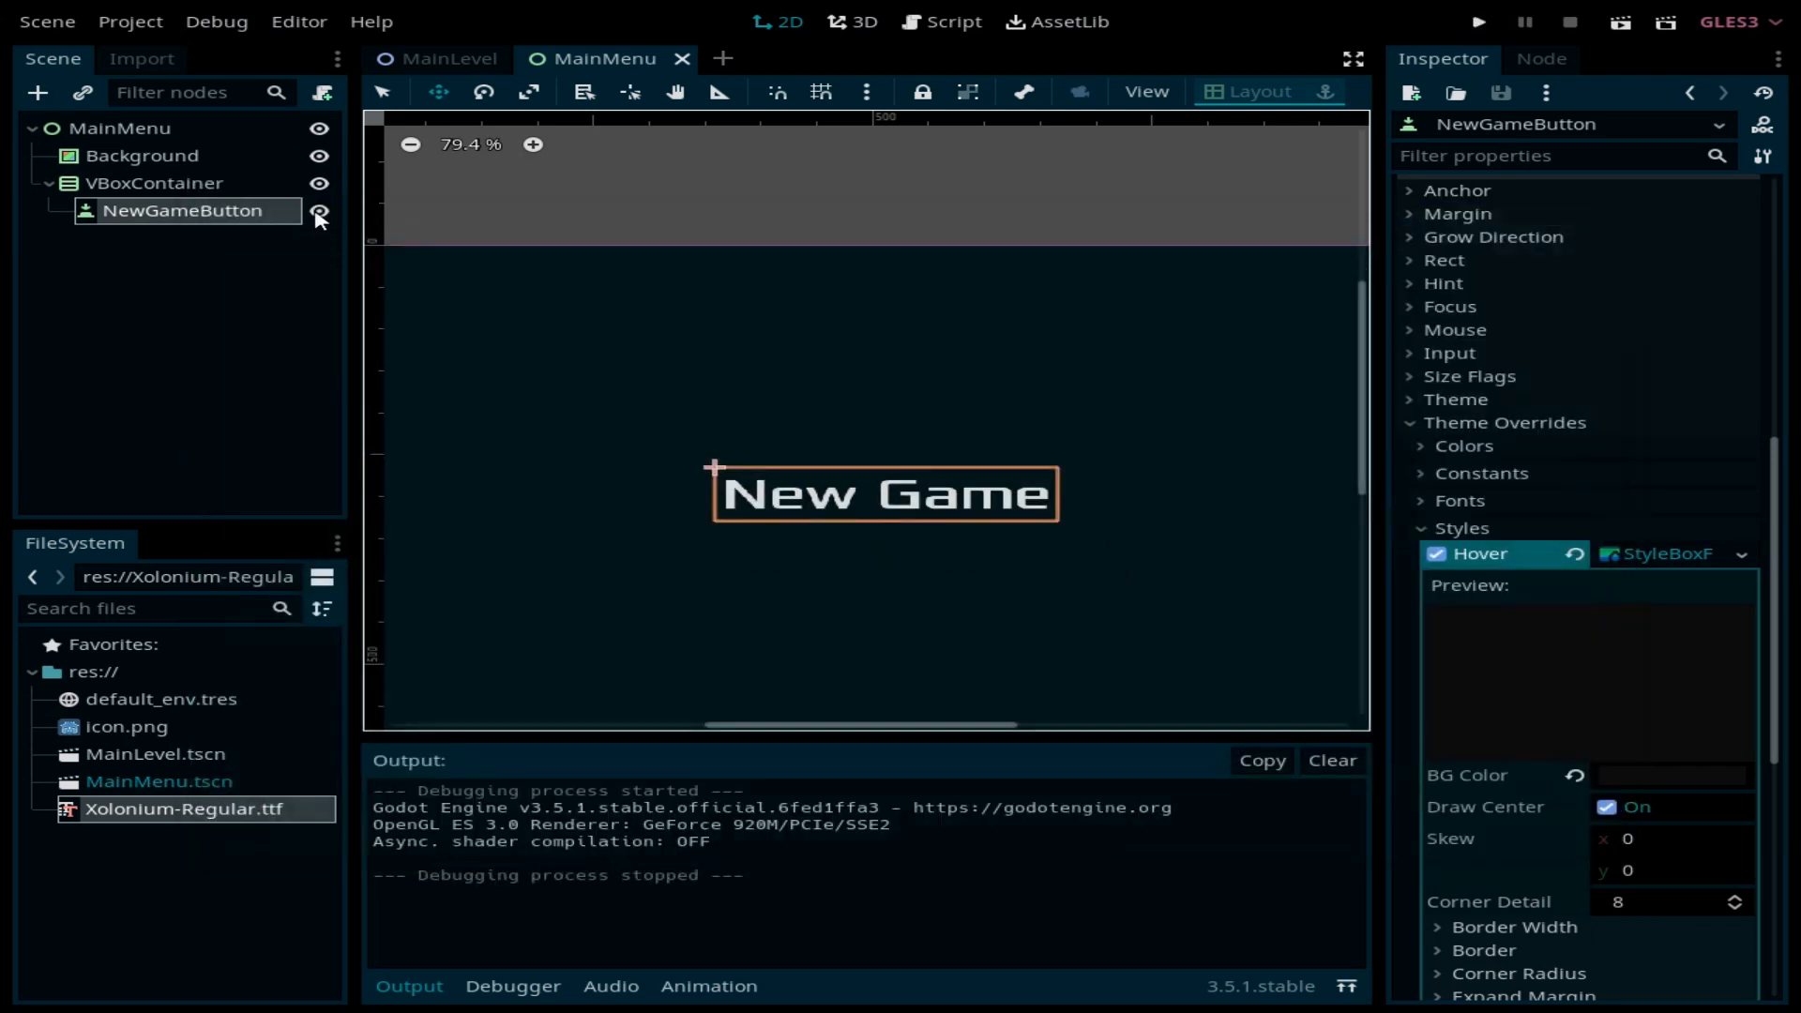
pyautogui.click(190, 184)
pyautogui.click(176, 211)
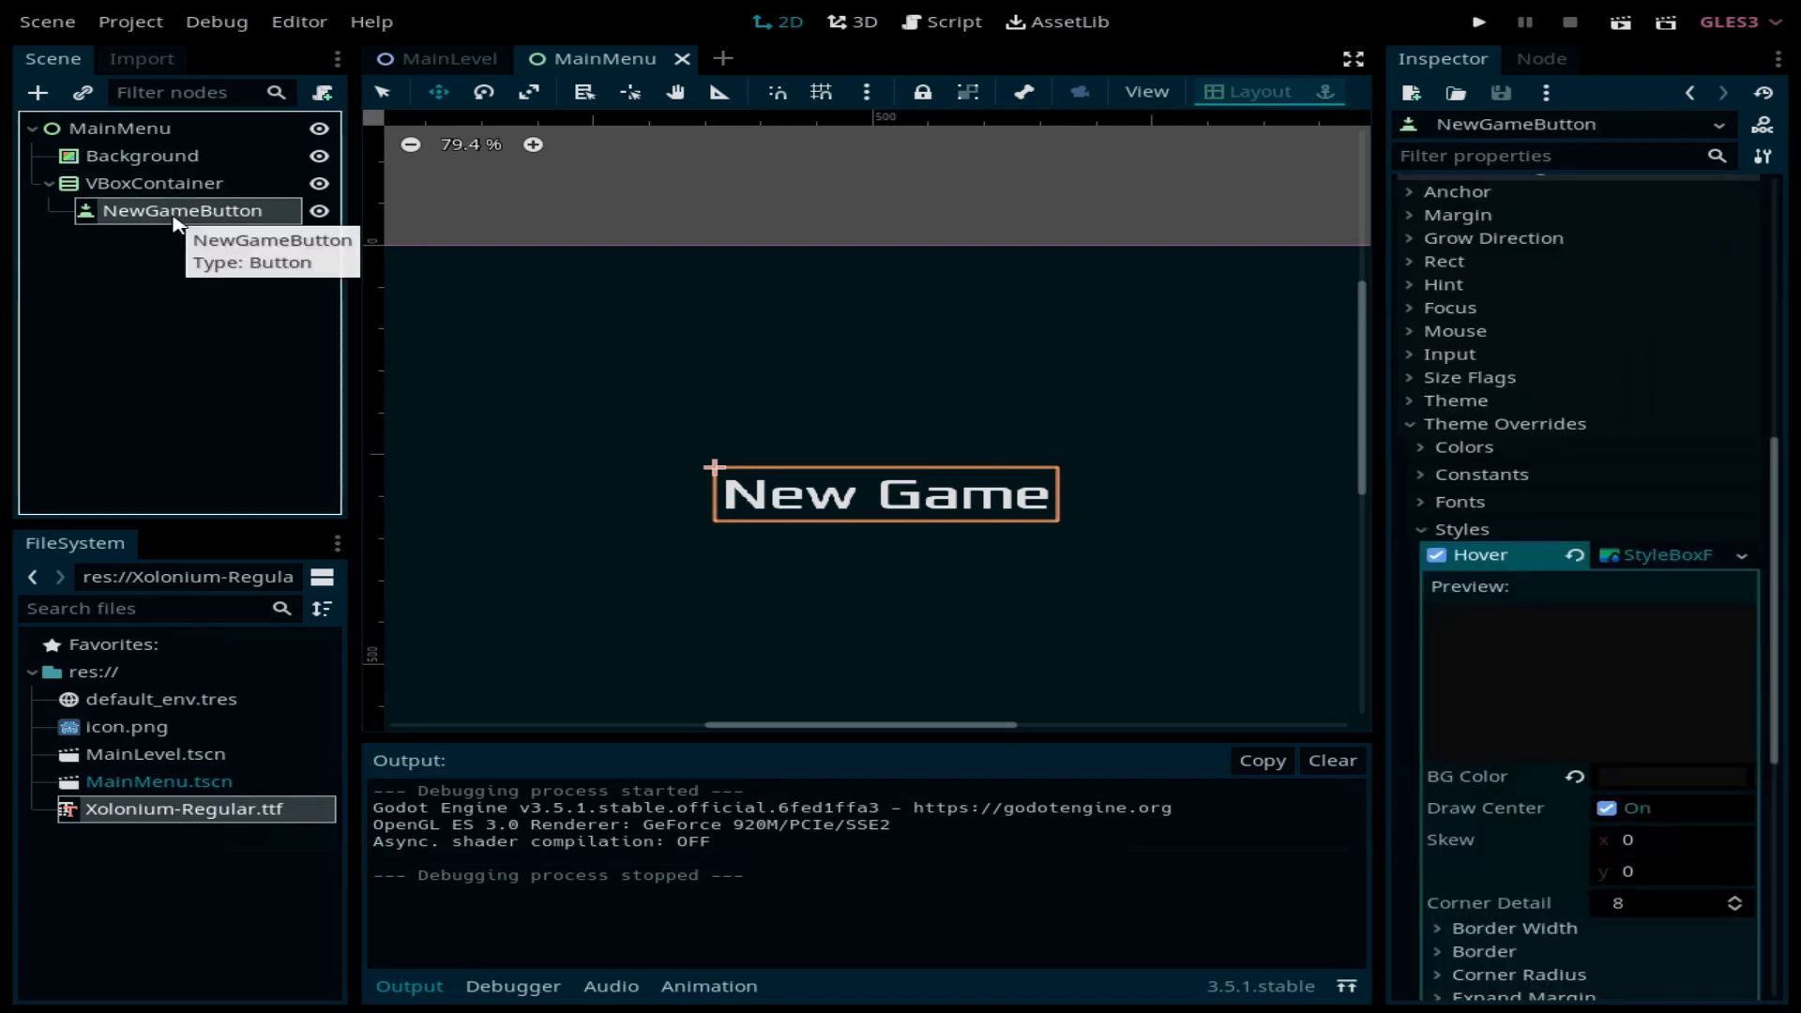
# Step: Duplicate NewGameButton and rename the copy to QuitButton
pyautogui.hotkey('ctrl', 'd')
pyautogui.doubleClick(274, 240)
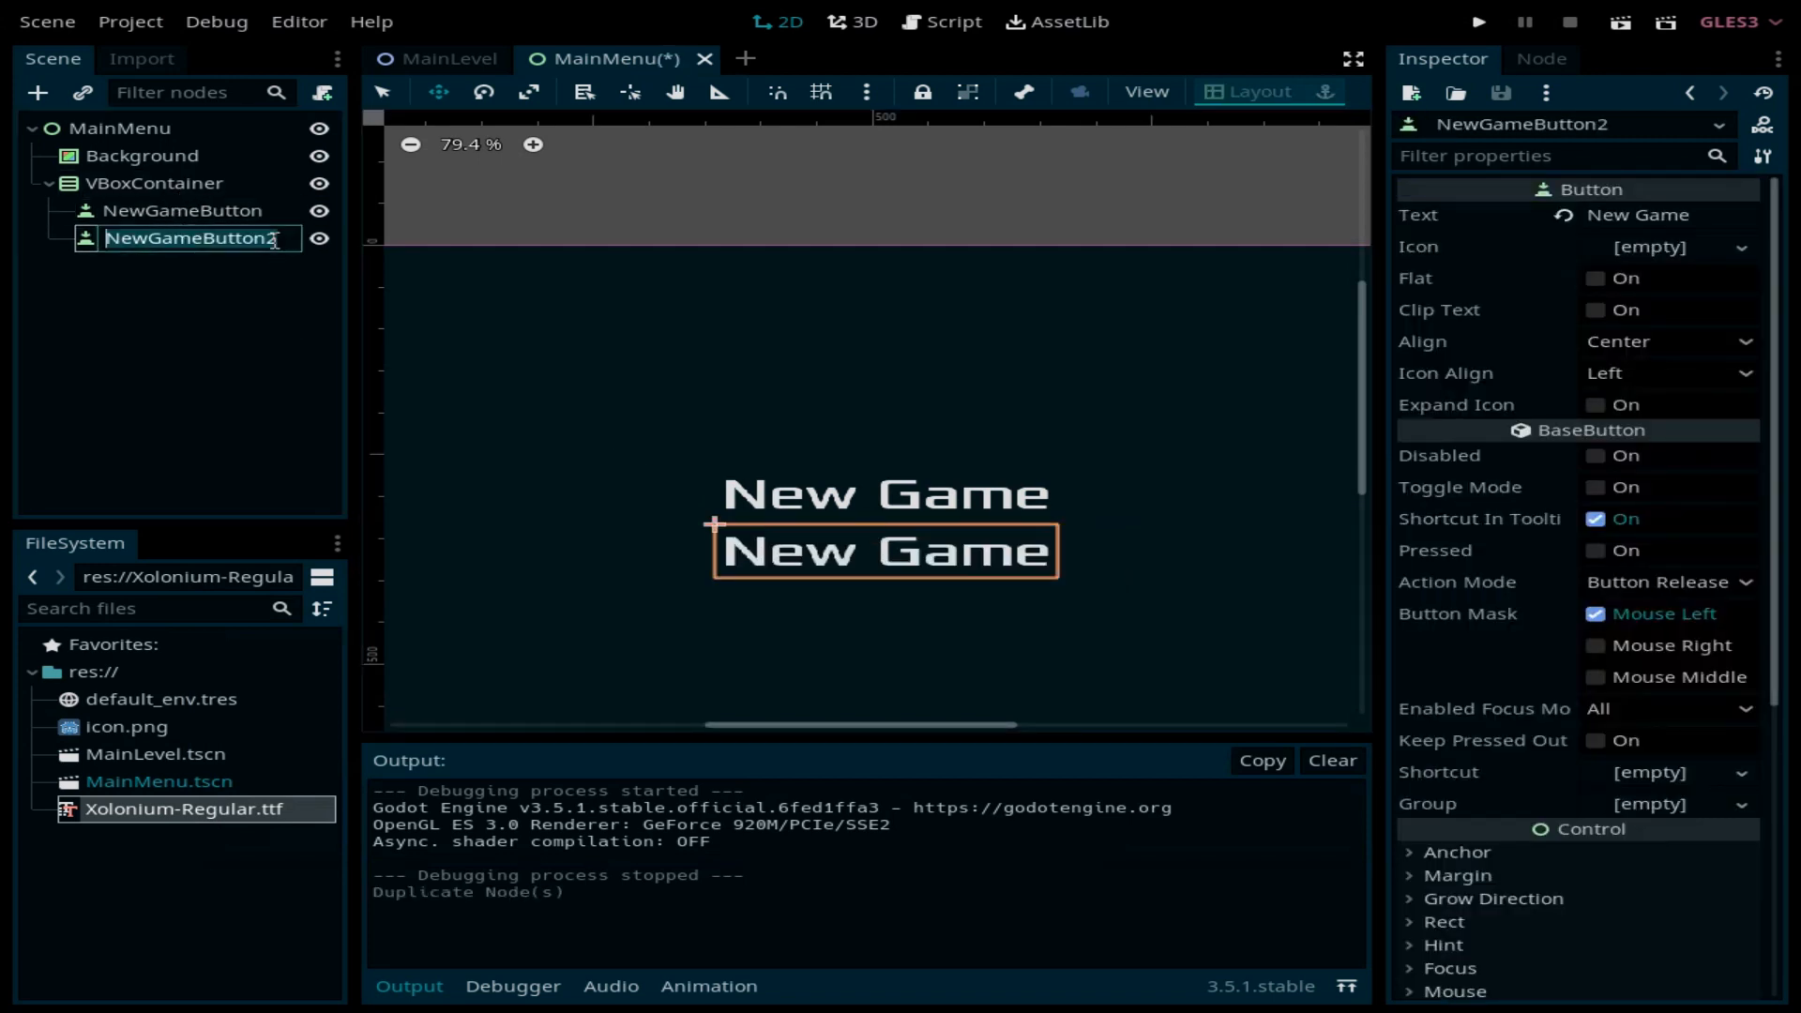
pyautogui.press('BackSpace')
pyautogui.write('Q')
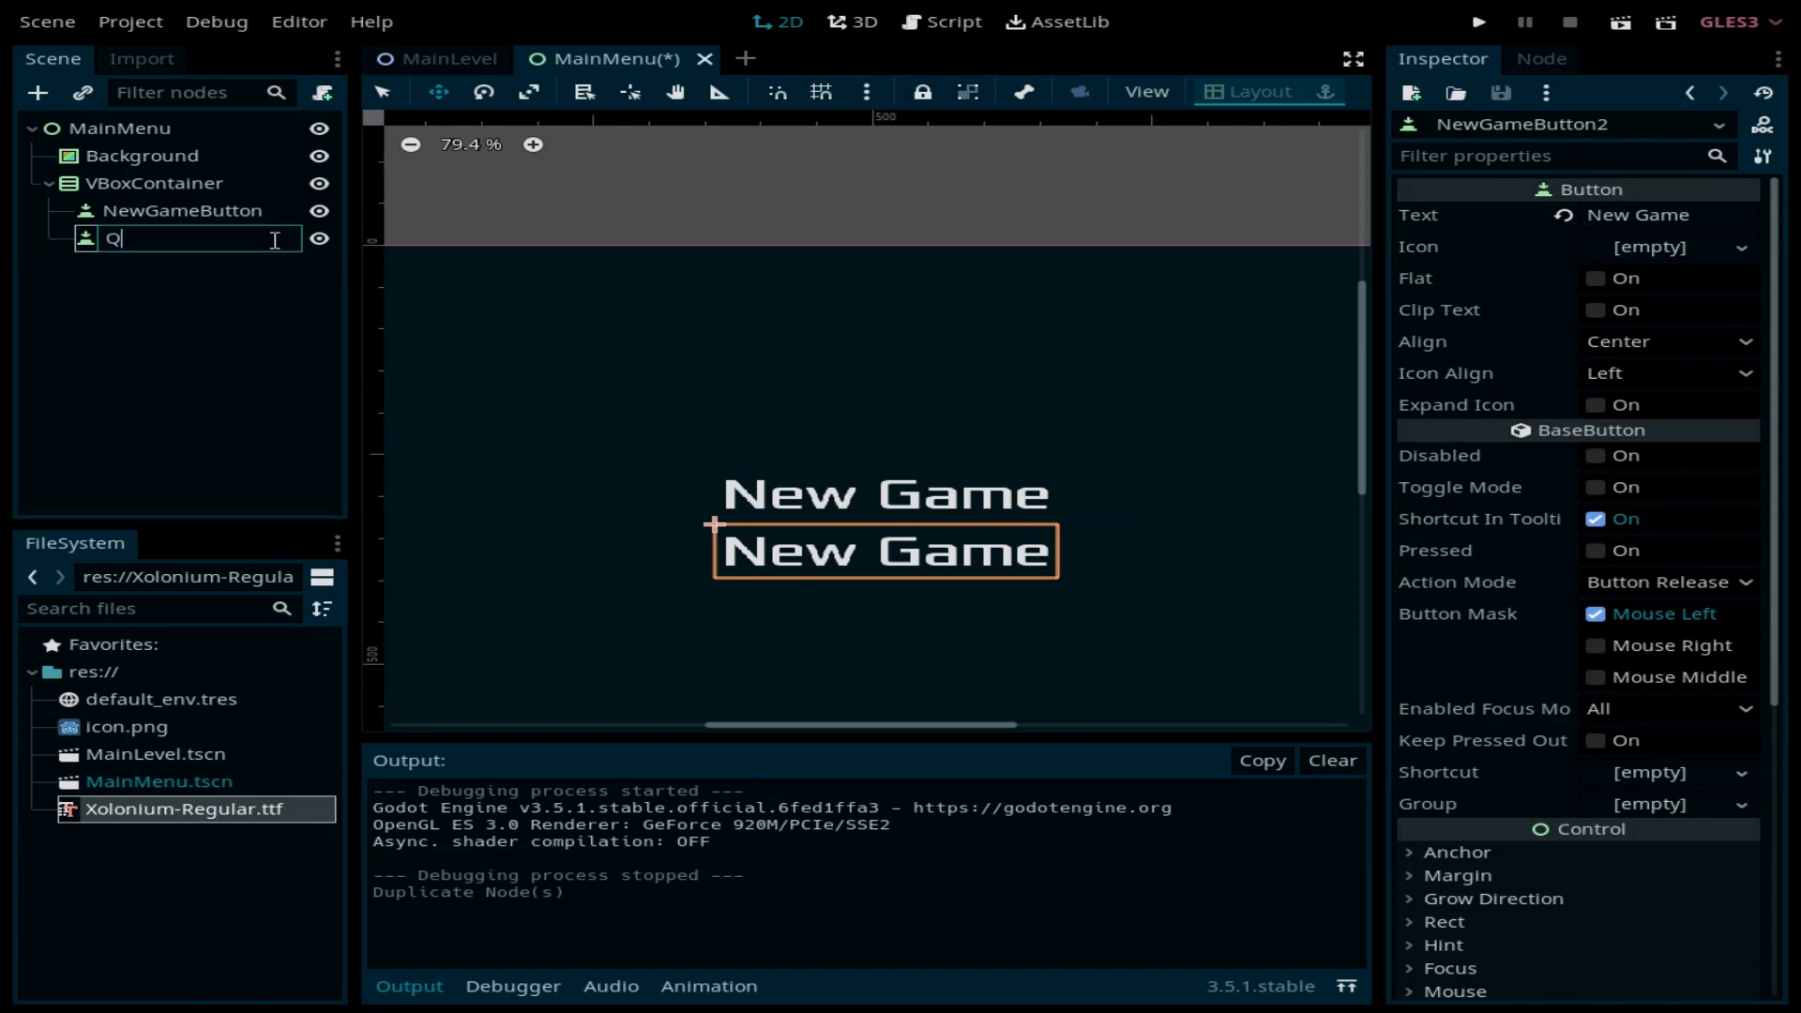
pyautogui.write('uitButton')
pyautogui.press('Return')
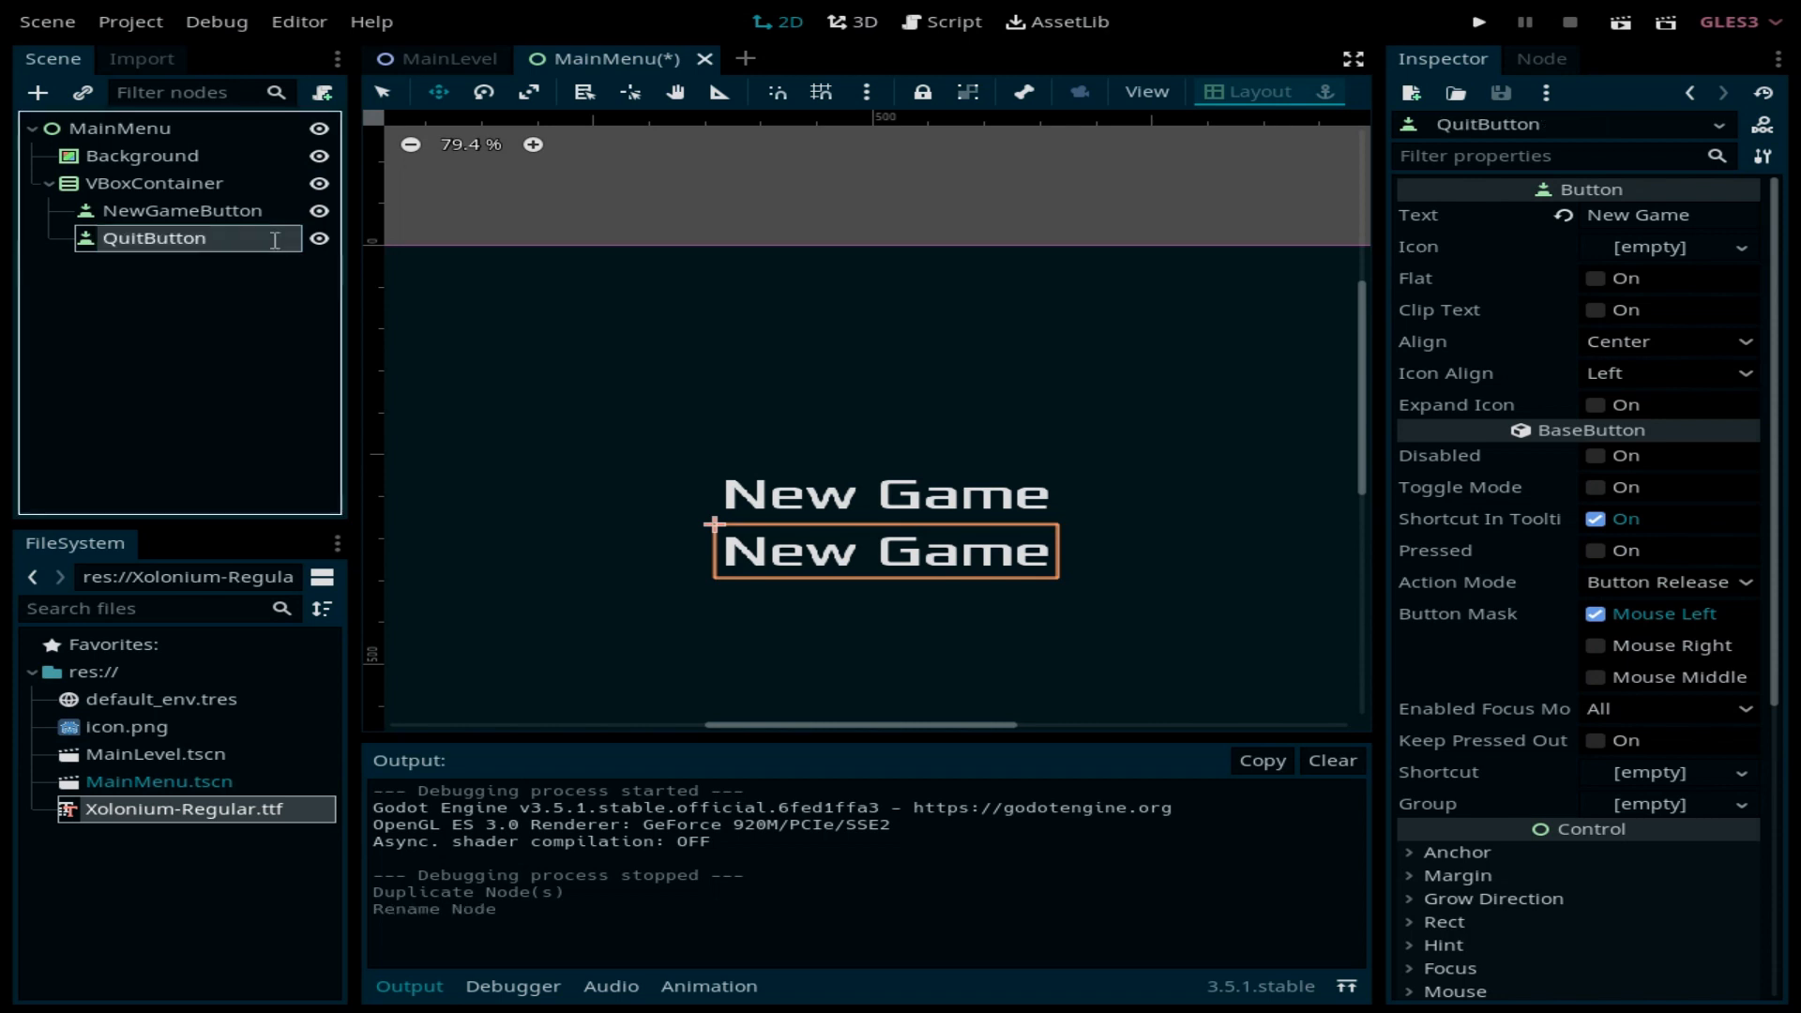
pyautogui.click(697, 290)
# Step: Set QuitButton's Text property to 'Quit' in the Inspector
pyautogui.click(1724, 219)
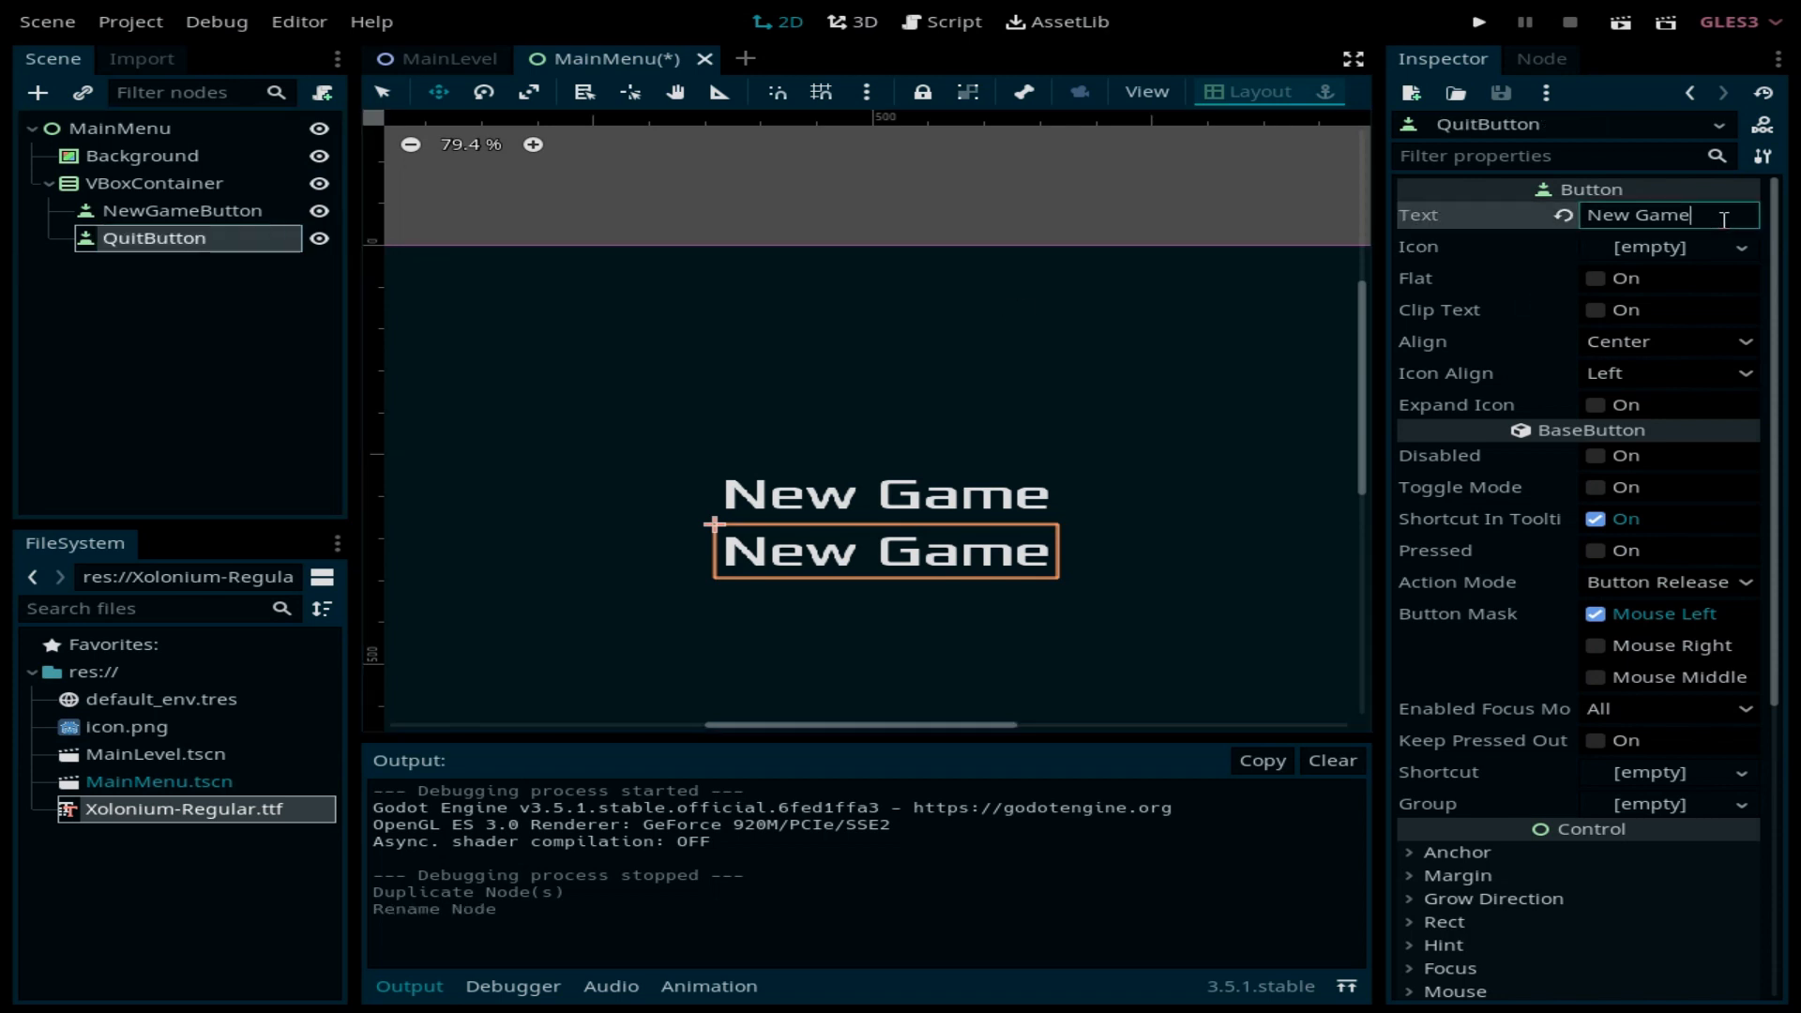
pyautogui.press('BackSpace')
pyautogui.press('BackSpace')
pyautogui.press('BackSpace')
pyautogui.press('BackSpace')
pyautogui.write('Quit')
pyautogui.press('Return')
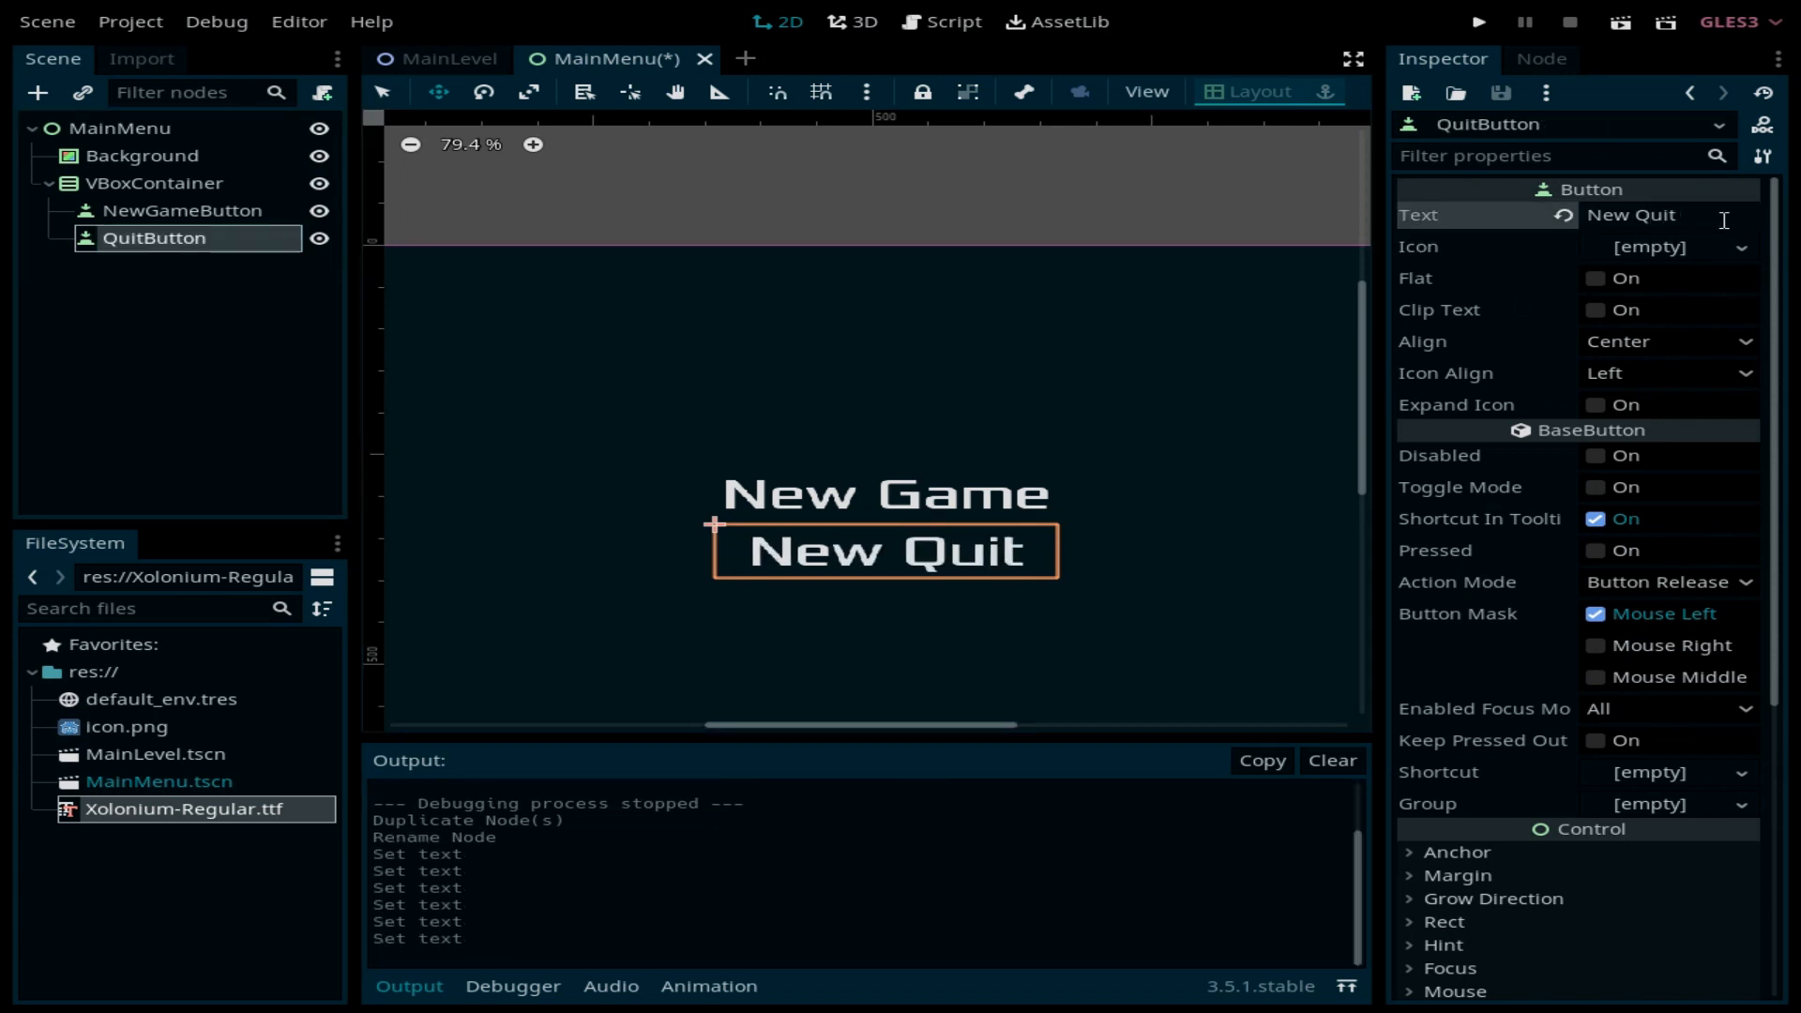
pyautogui.click(1724, 219)
pyautogui.hotkey('ctrl', 'a')
pyautogui.press('BackSpace')
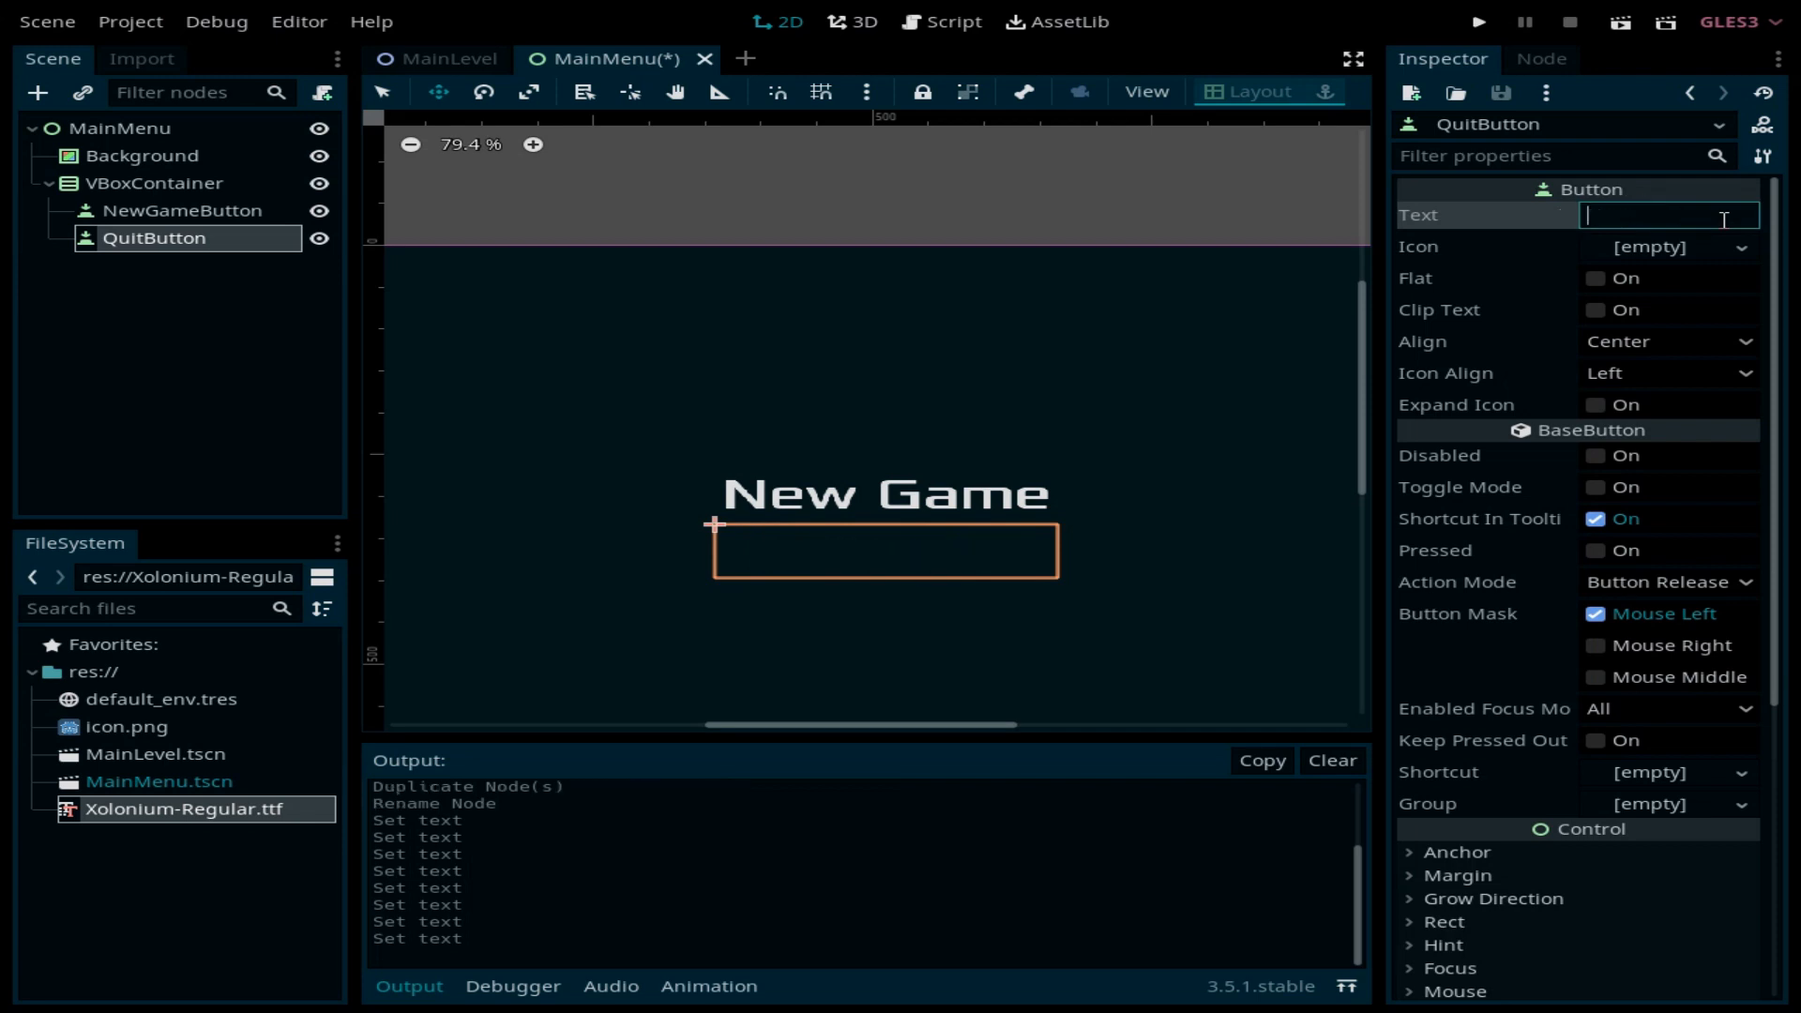
pyautogui.write('Quit')
pyautogui.press('Return')
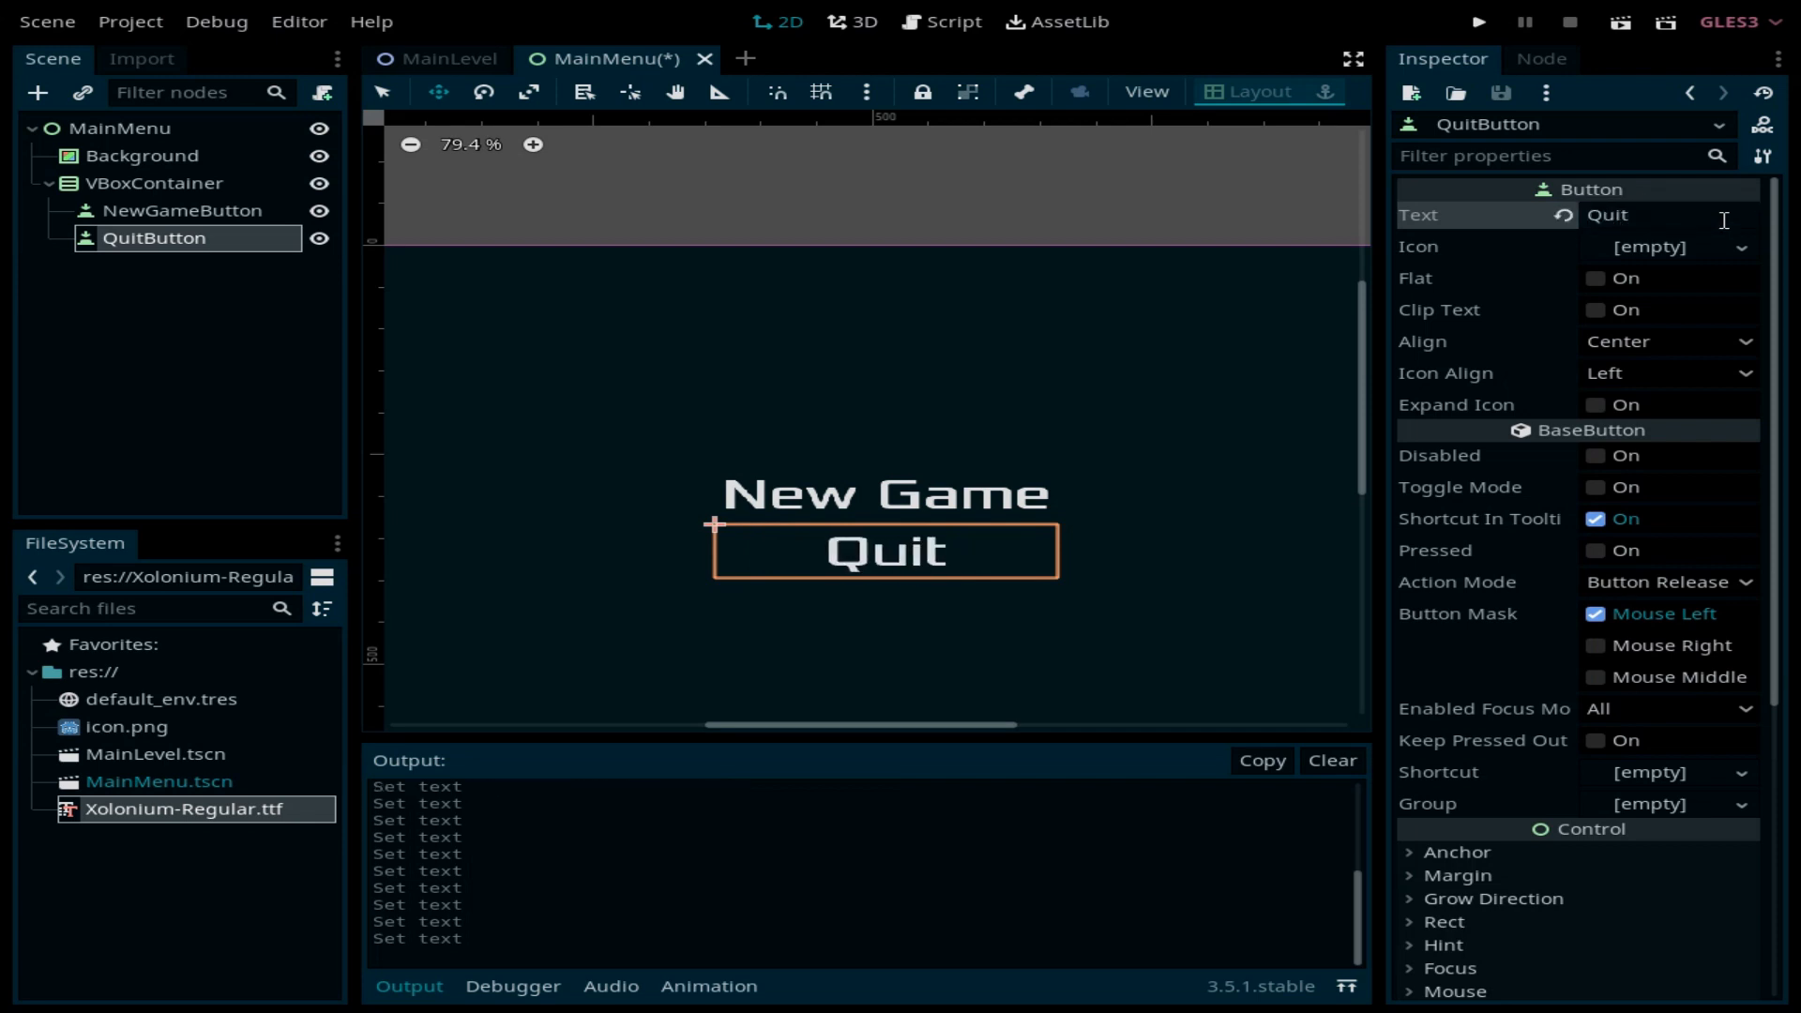
# Step: Run the project and try the New Game and Quit buttons, then close the game window
pyautogui.click(1479, 22)
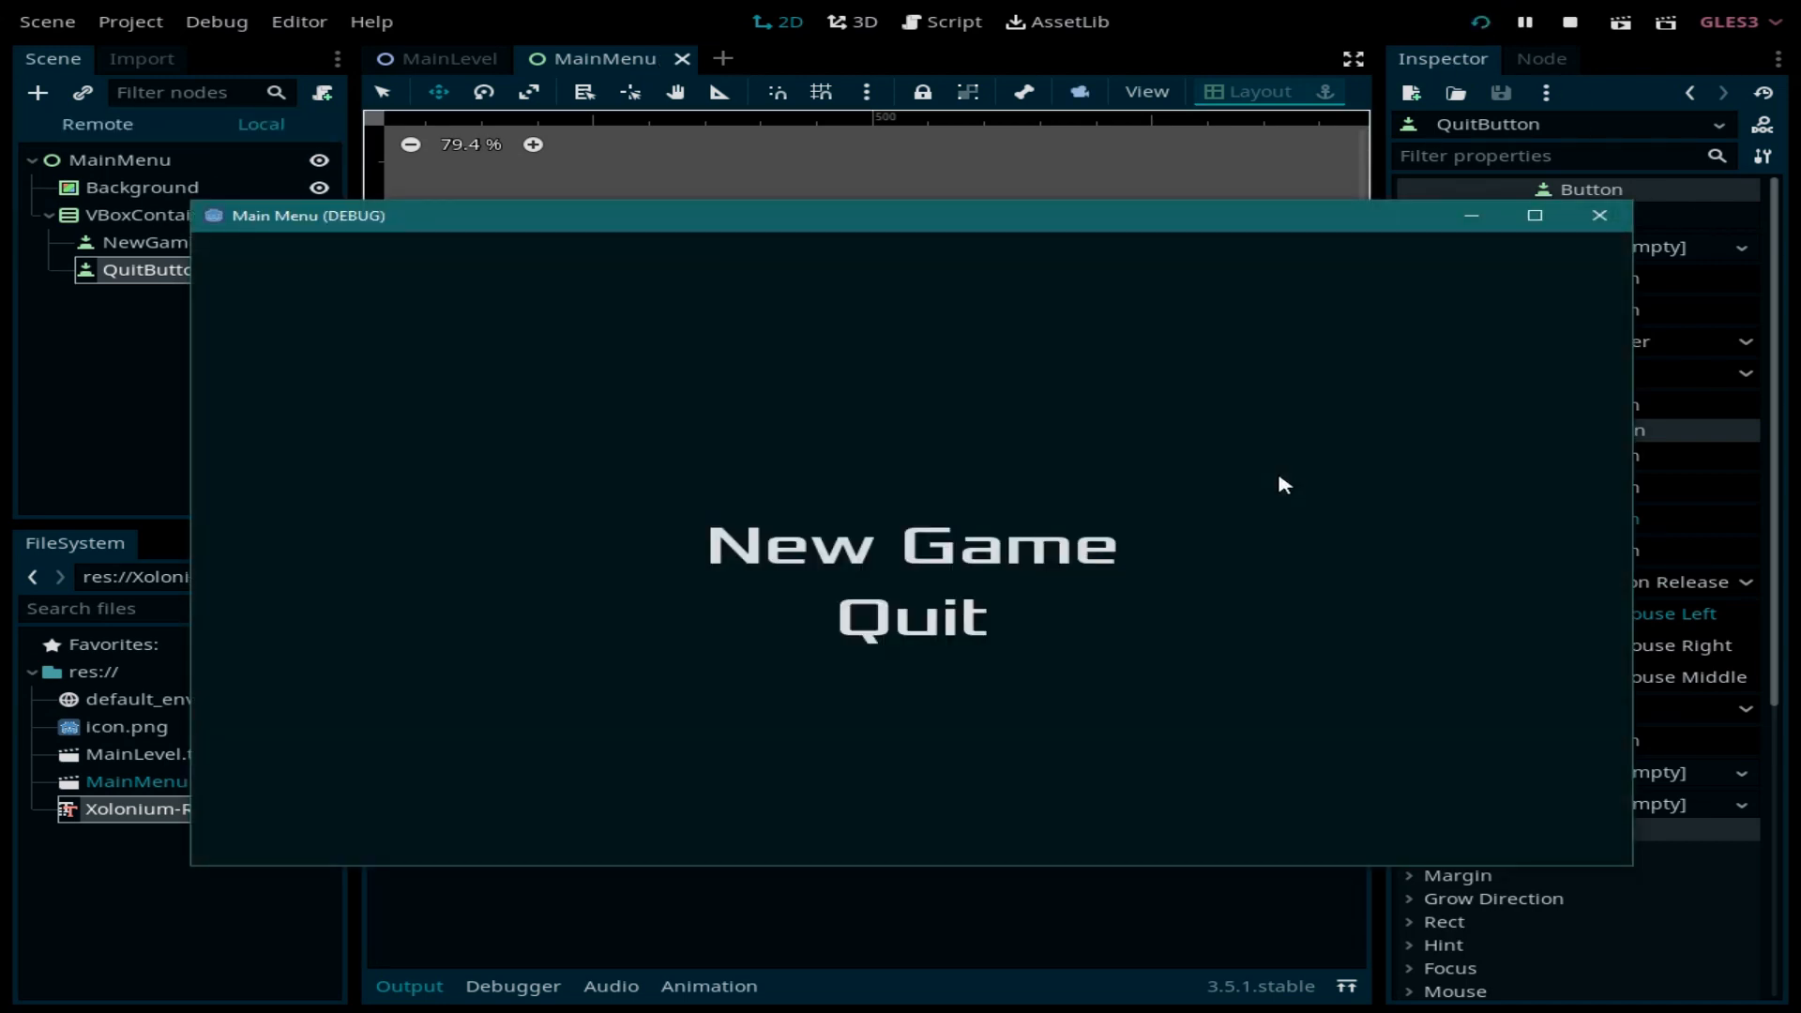
pyautogui.click(943, 549)
pyautogui.click(917, 619)
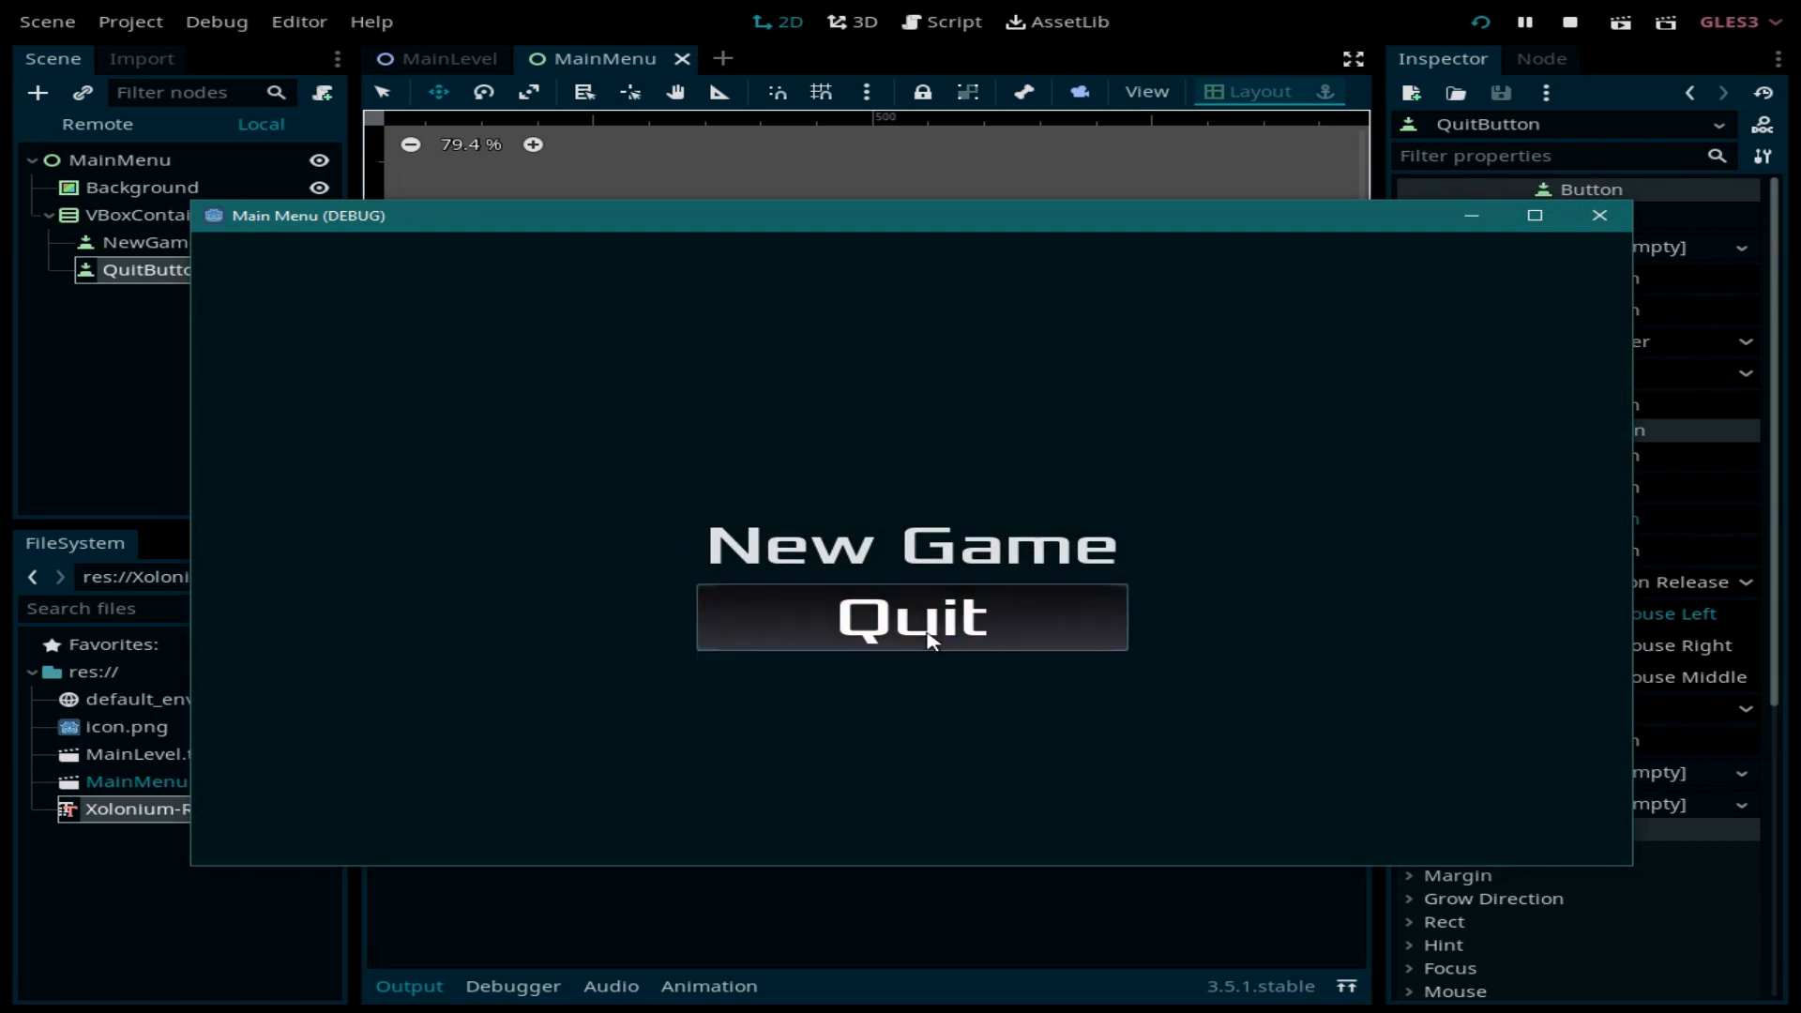
pyautogui.click(929, 528)
pyautogui.click(916, 632)
pyautogui.click(928, 533)
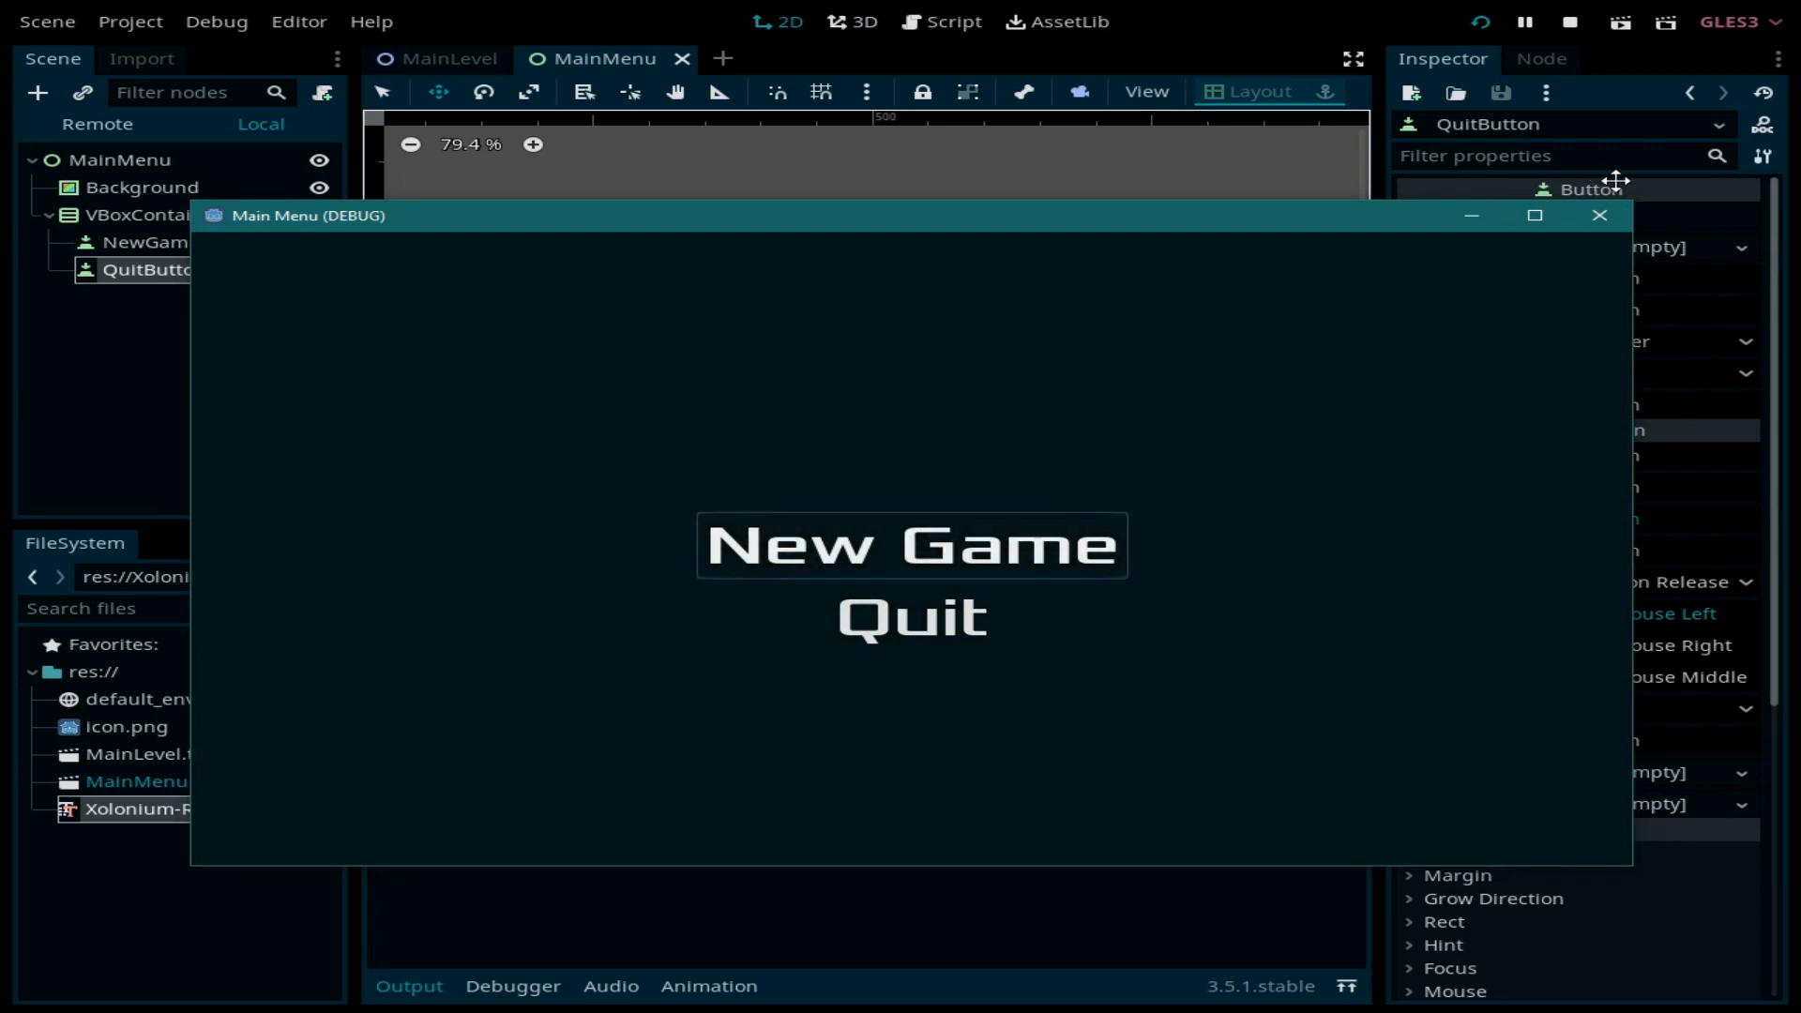
pyautogui.click(1604, 217)
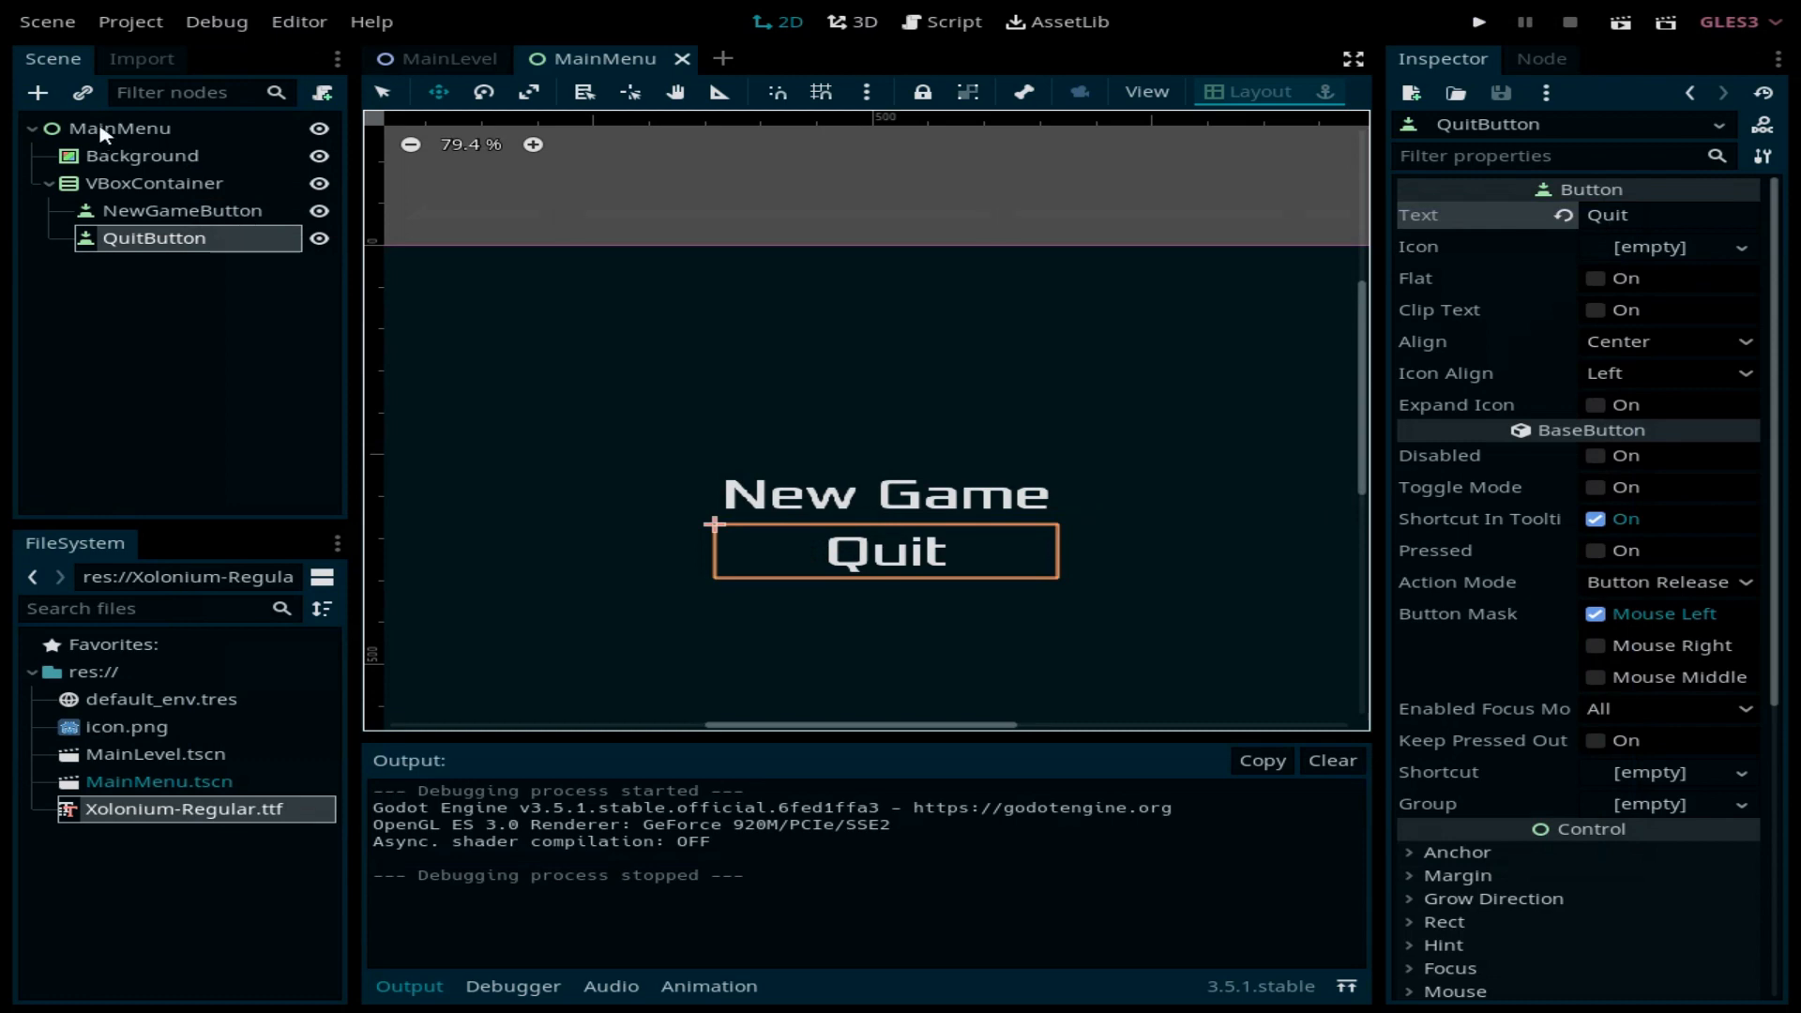
# Step: Attach a new MainMenu.gd script to the MainMenu node and clear its template code
pyautogui.click(105, 132)
pyautogui.click(322, 93)
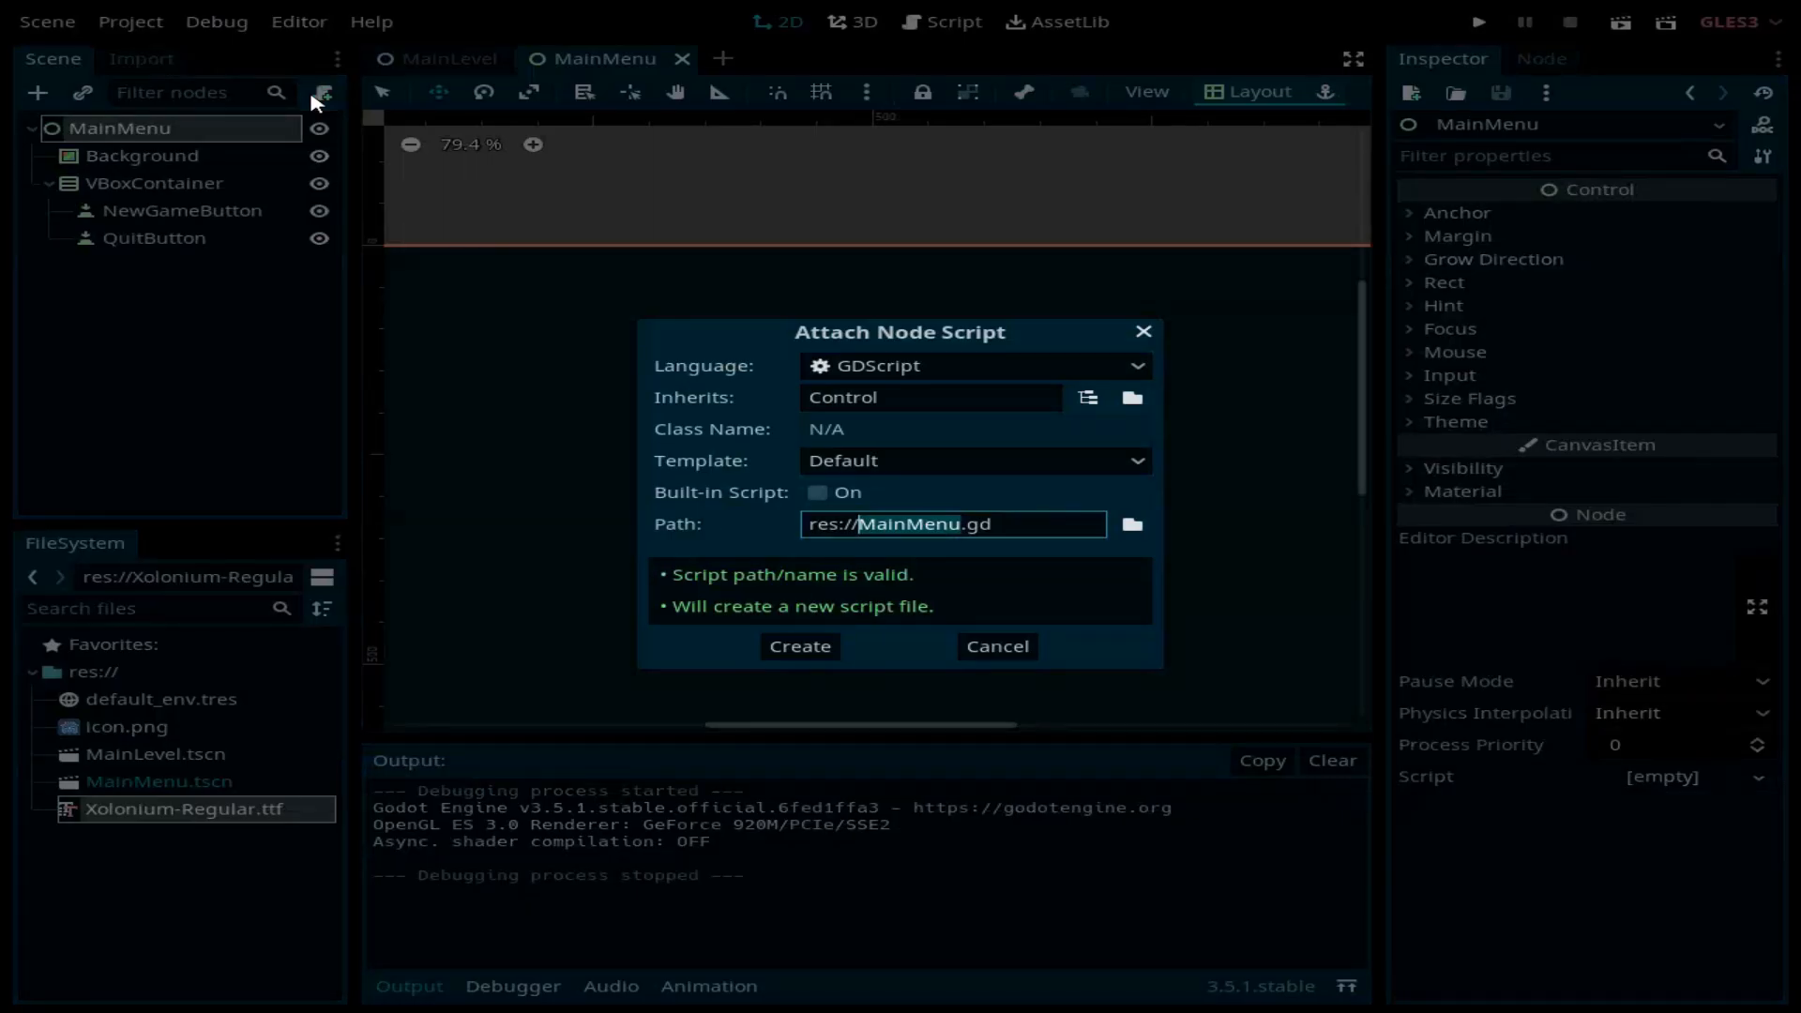
pyautogui.click(786, 645)
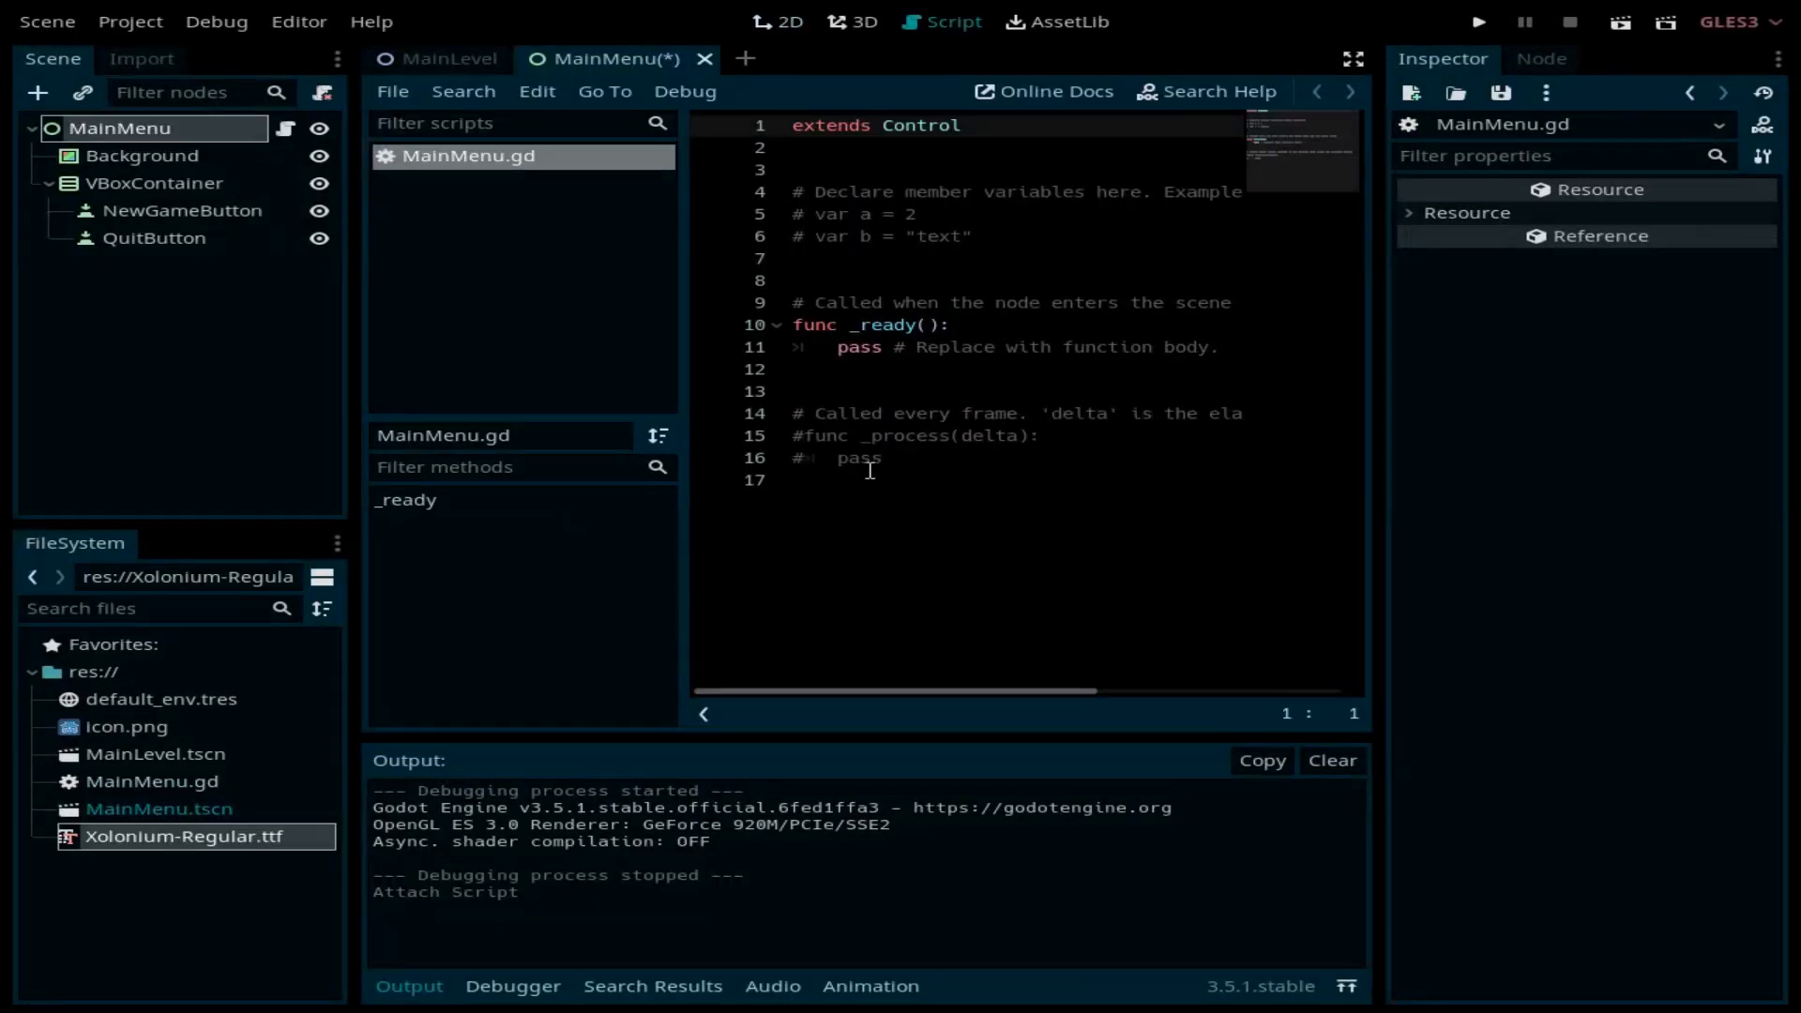
pyautogui.moveTo(868, 478); pyautogui.dragTo(745, 195)
pyautogui.press('BackSpace')
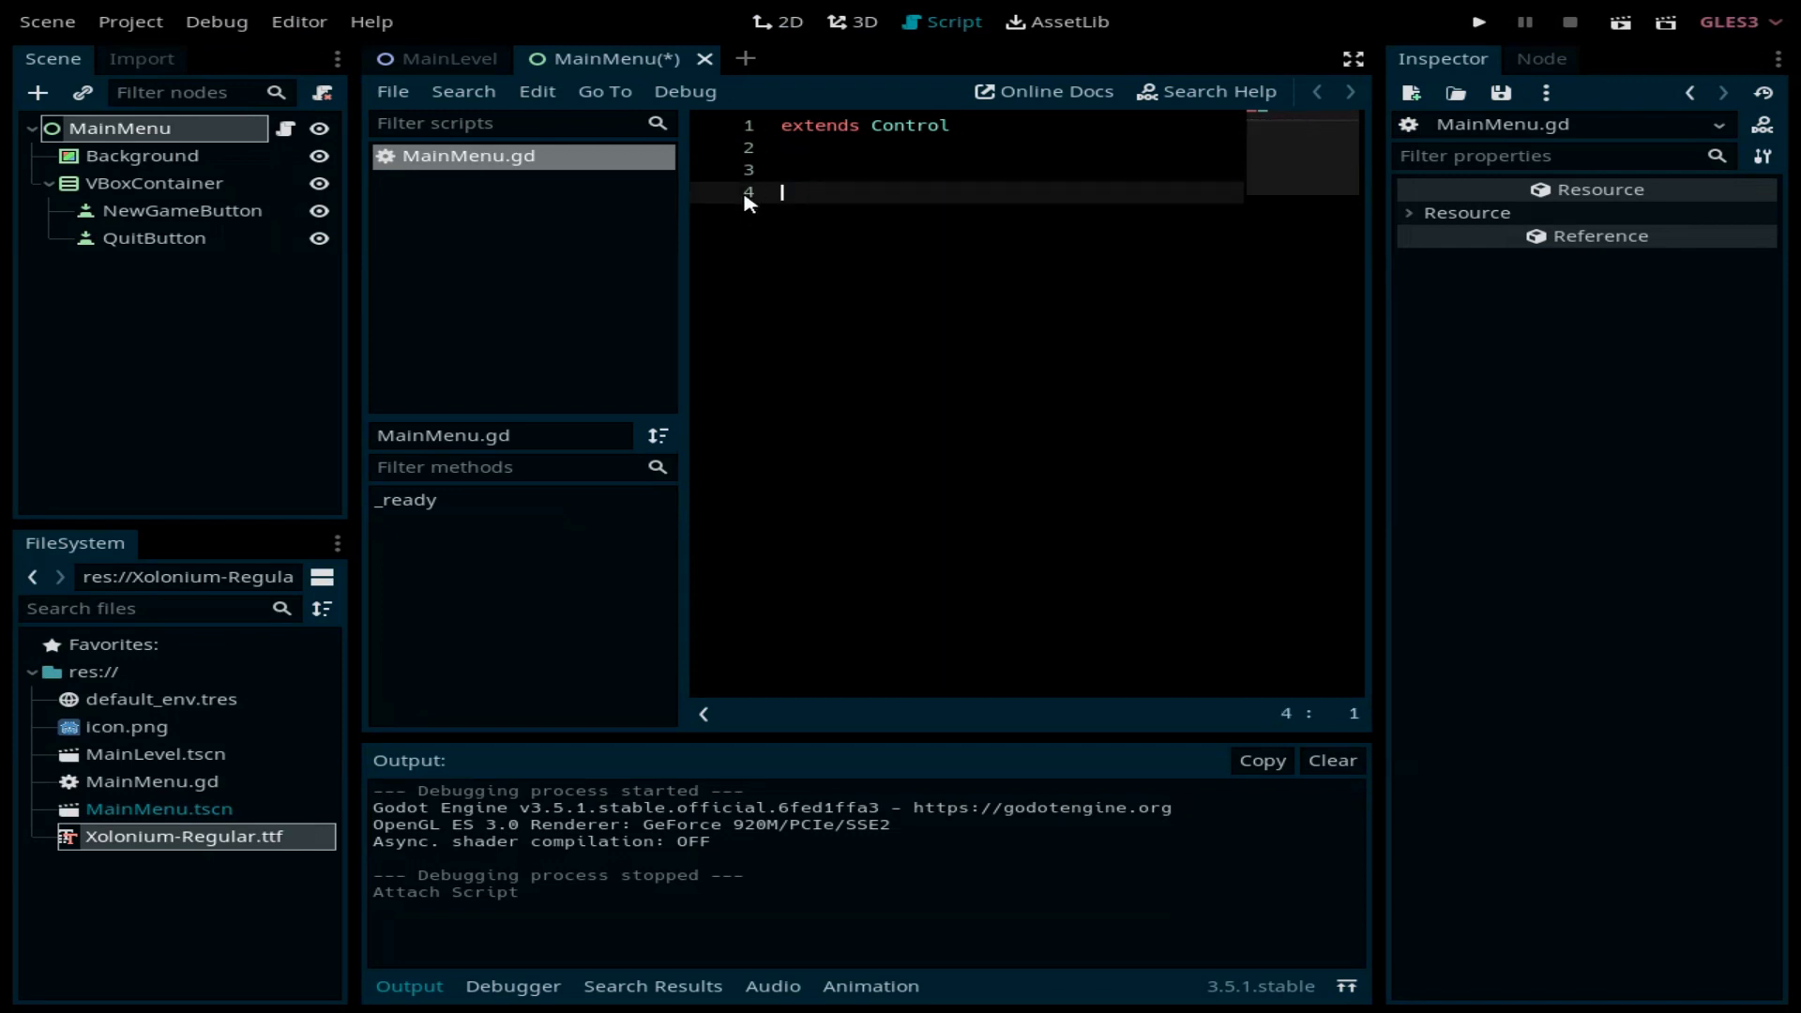
pyautogui.press('BackSpace')
# Step: Declare 'export var main_level: PackedScene' in MainMenu.gd
pyautogui.write('expor')
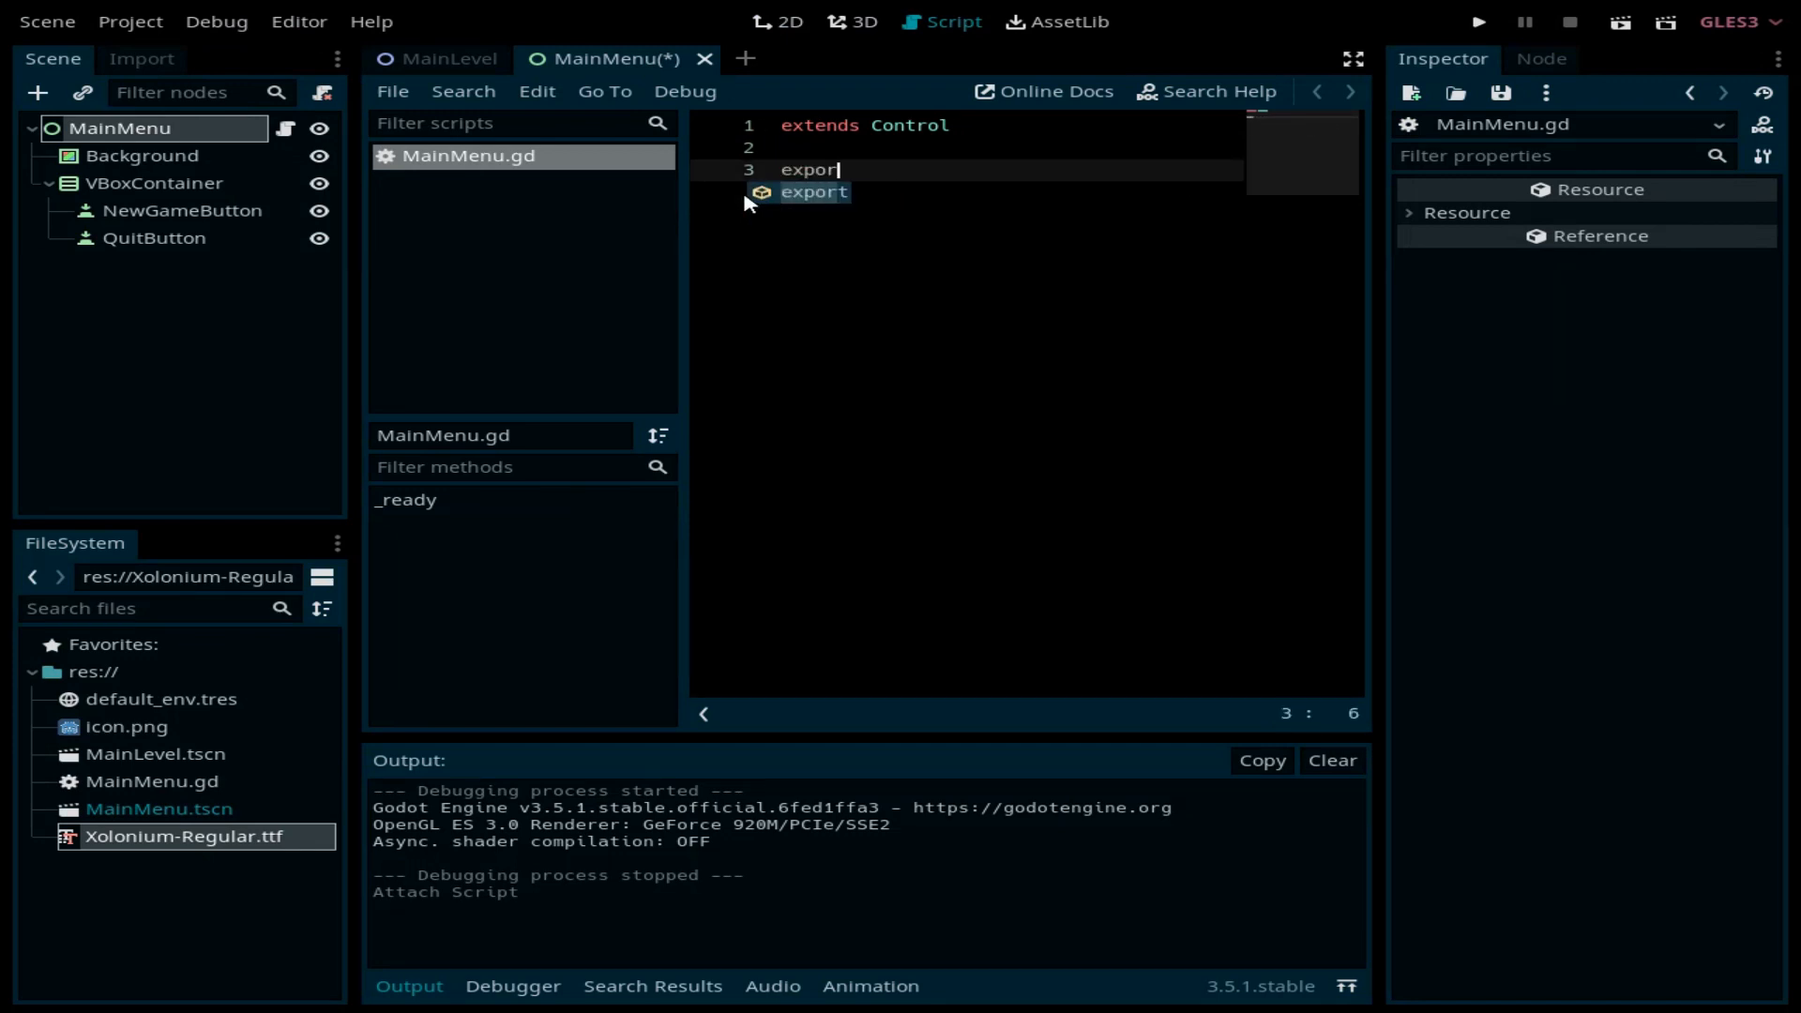
pyautogui.write('t var ')
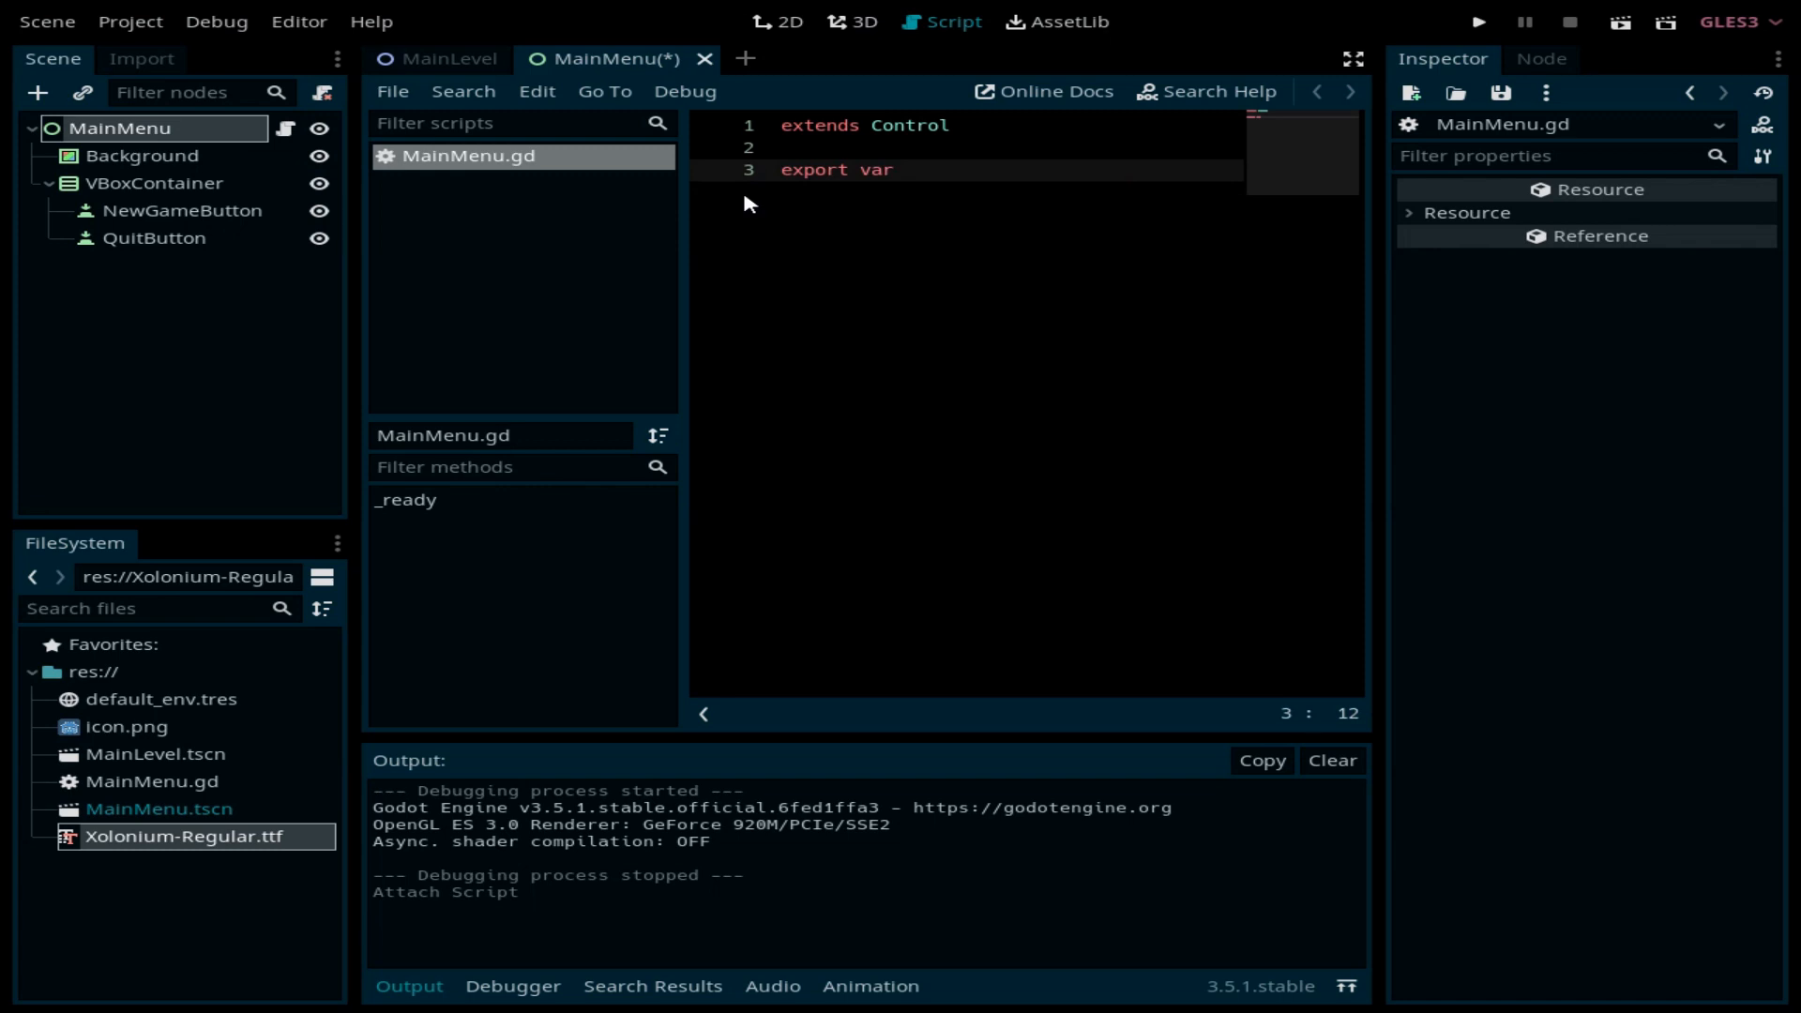
pyautogui.write('main_level: ')
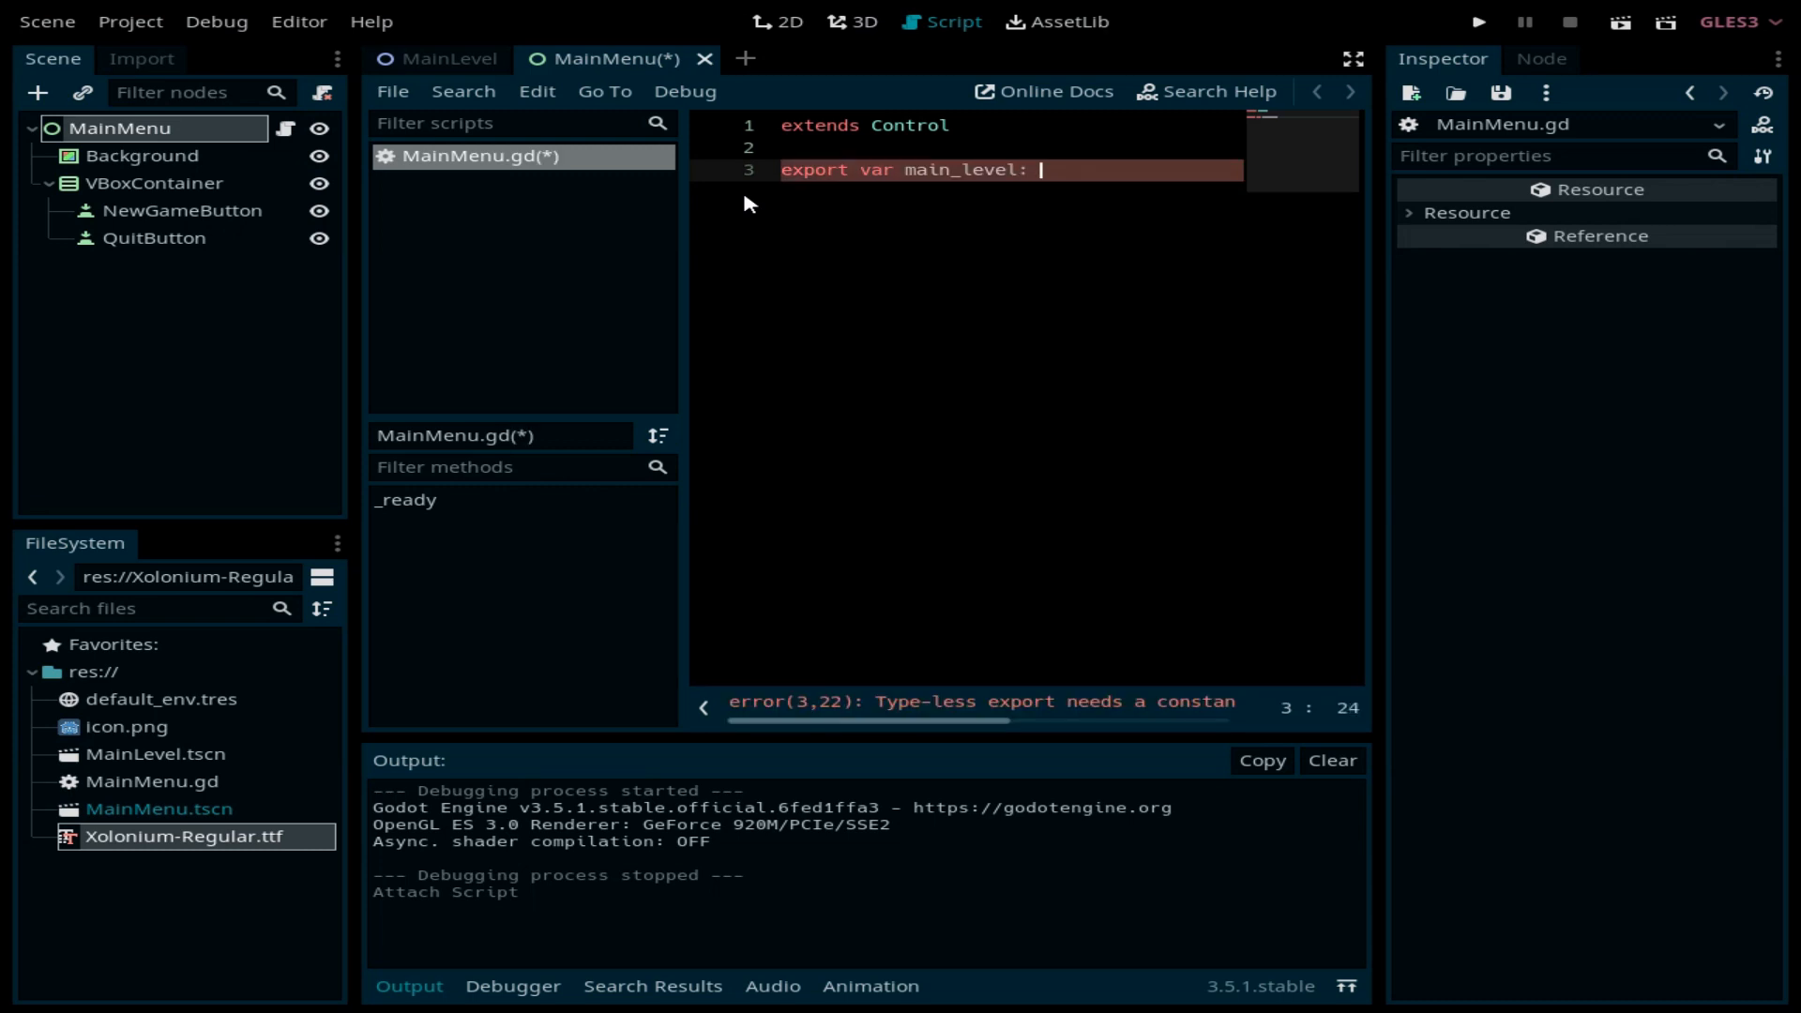
pyautogui.write('Packe')
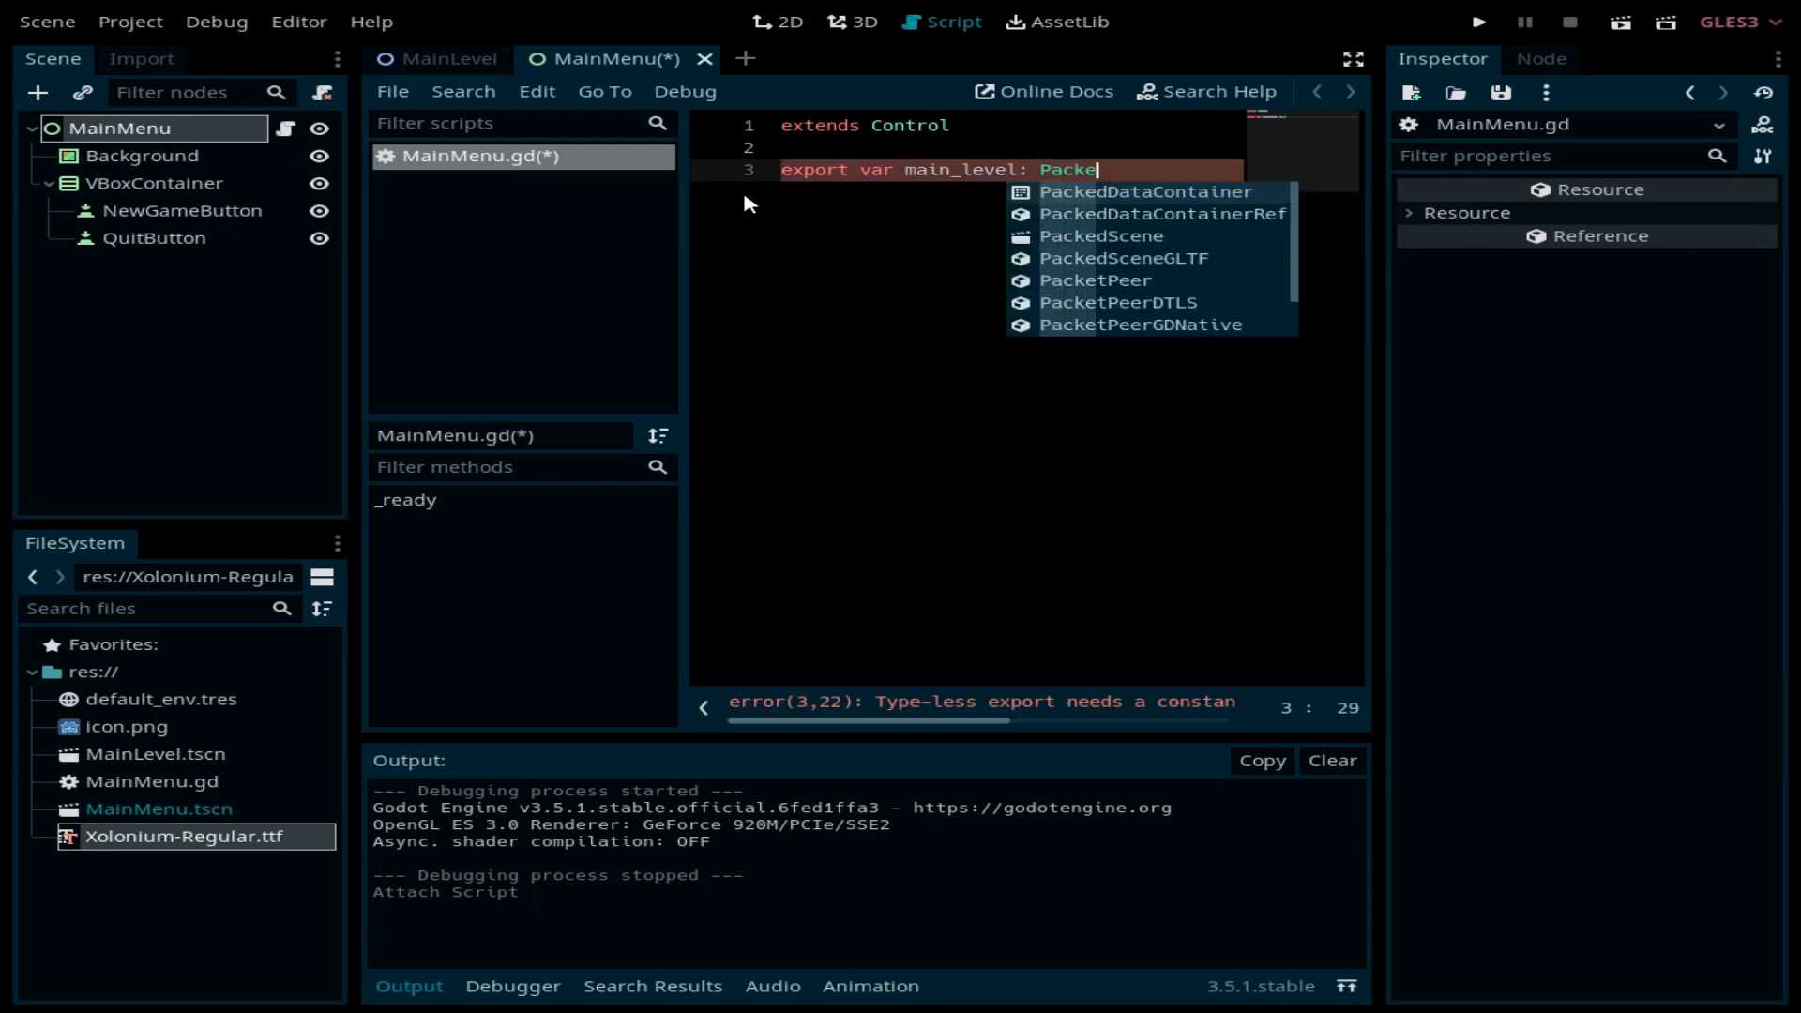
pyautogui.press('Down')
pyautogui.press('Down')
pyautogui.press('Return')
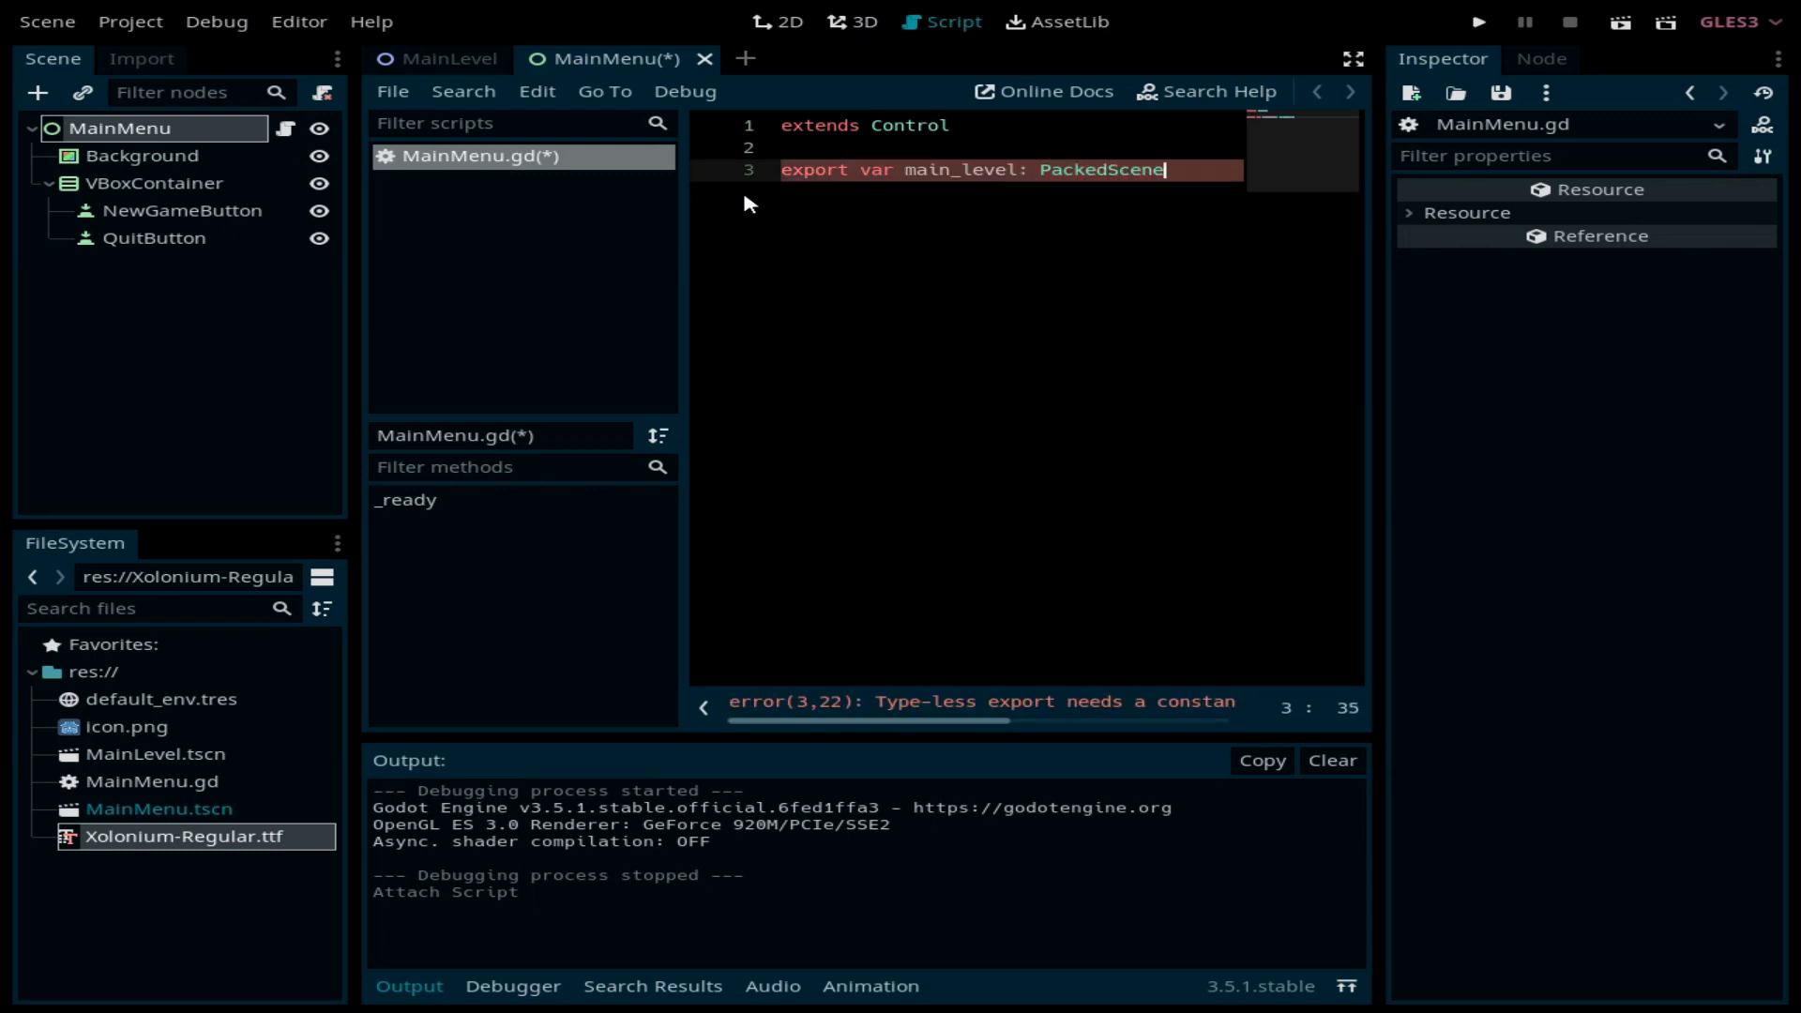
pyautogui.press('Return')
pyautogui.press('Return')
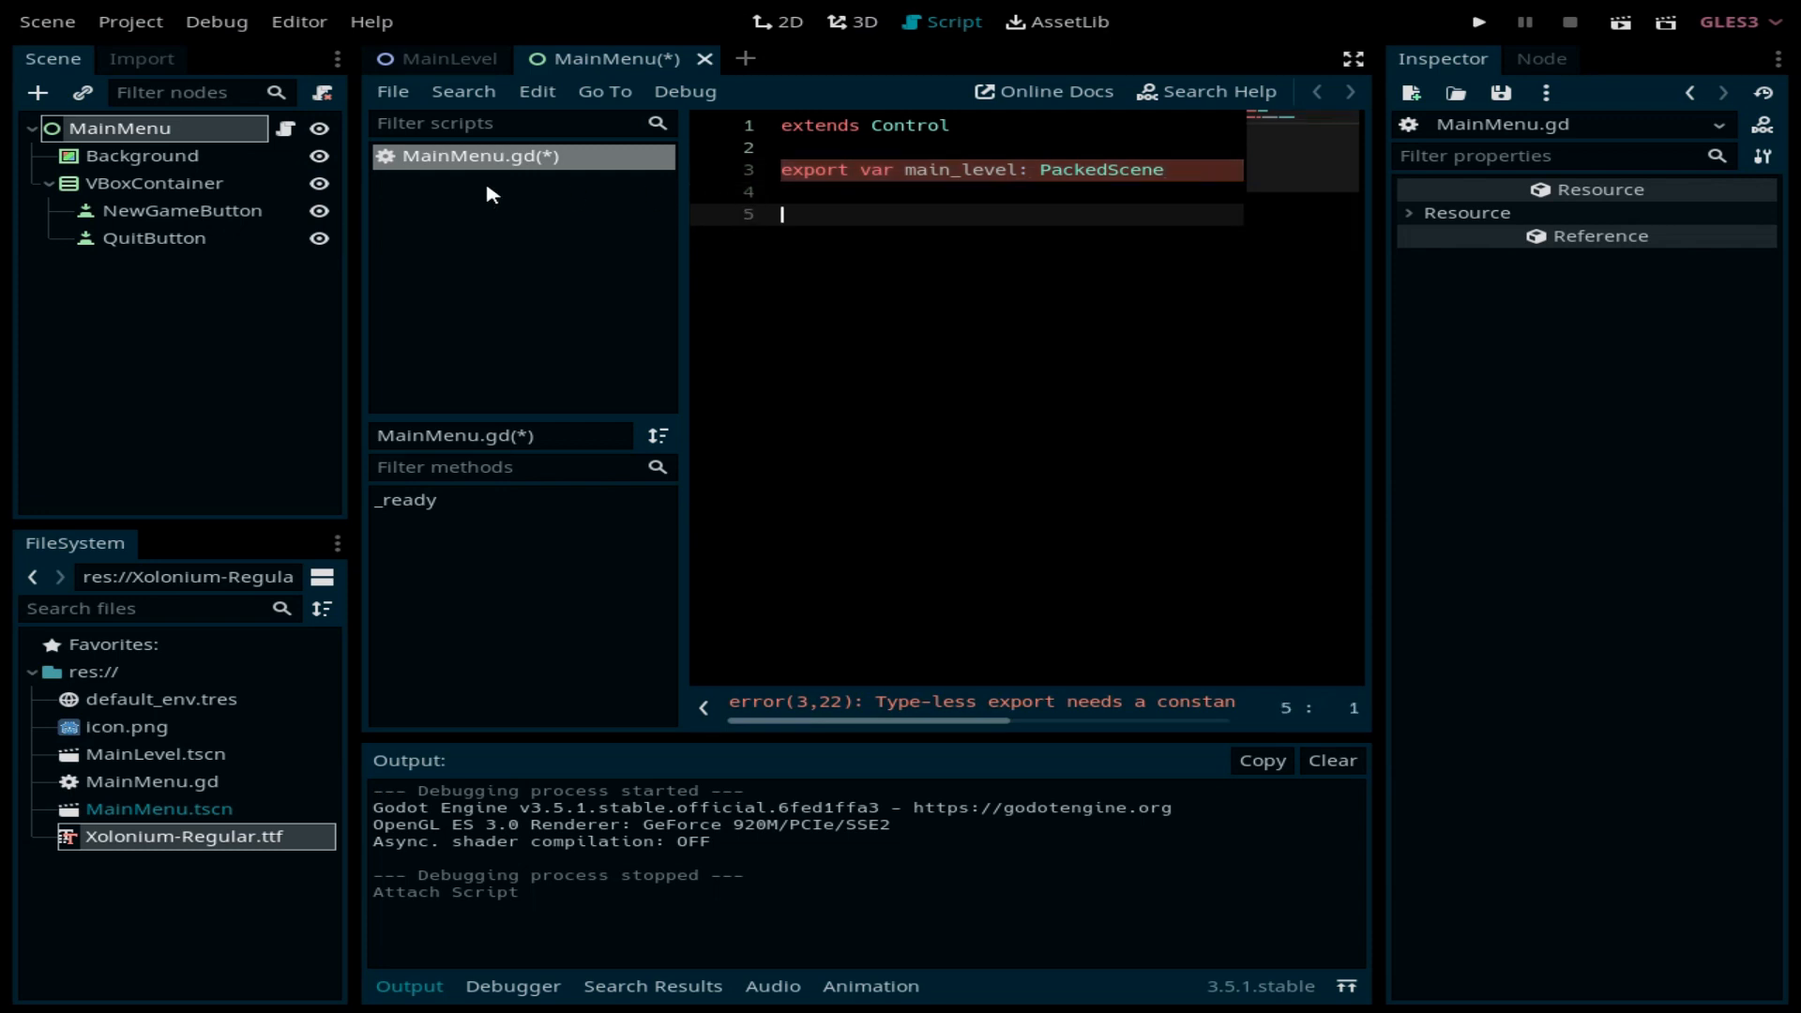
pyautogui.click(781, 21)
# Step: Drag MainLevel.tscn from FileSystem into MainMenu's Main Level property
pyautogui.click(119, 128)
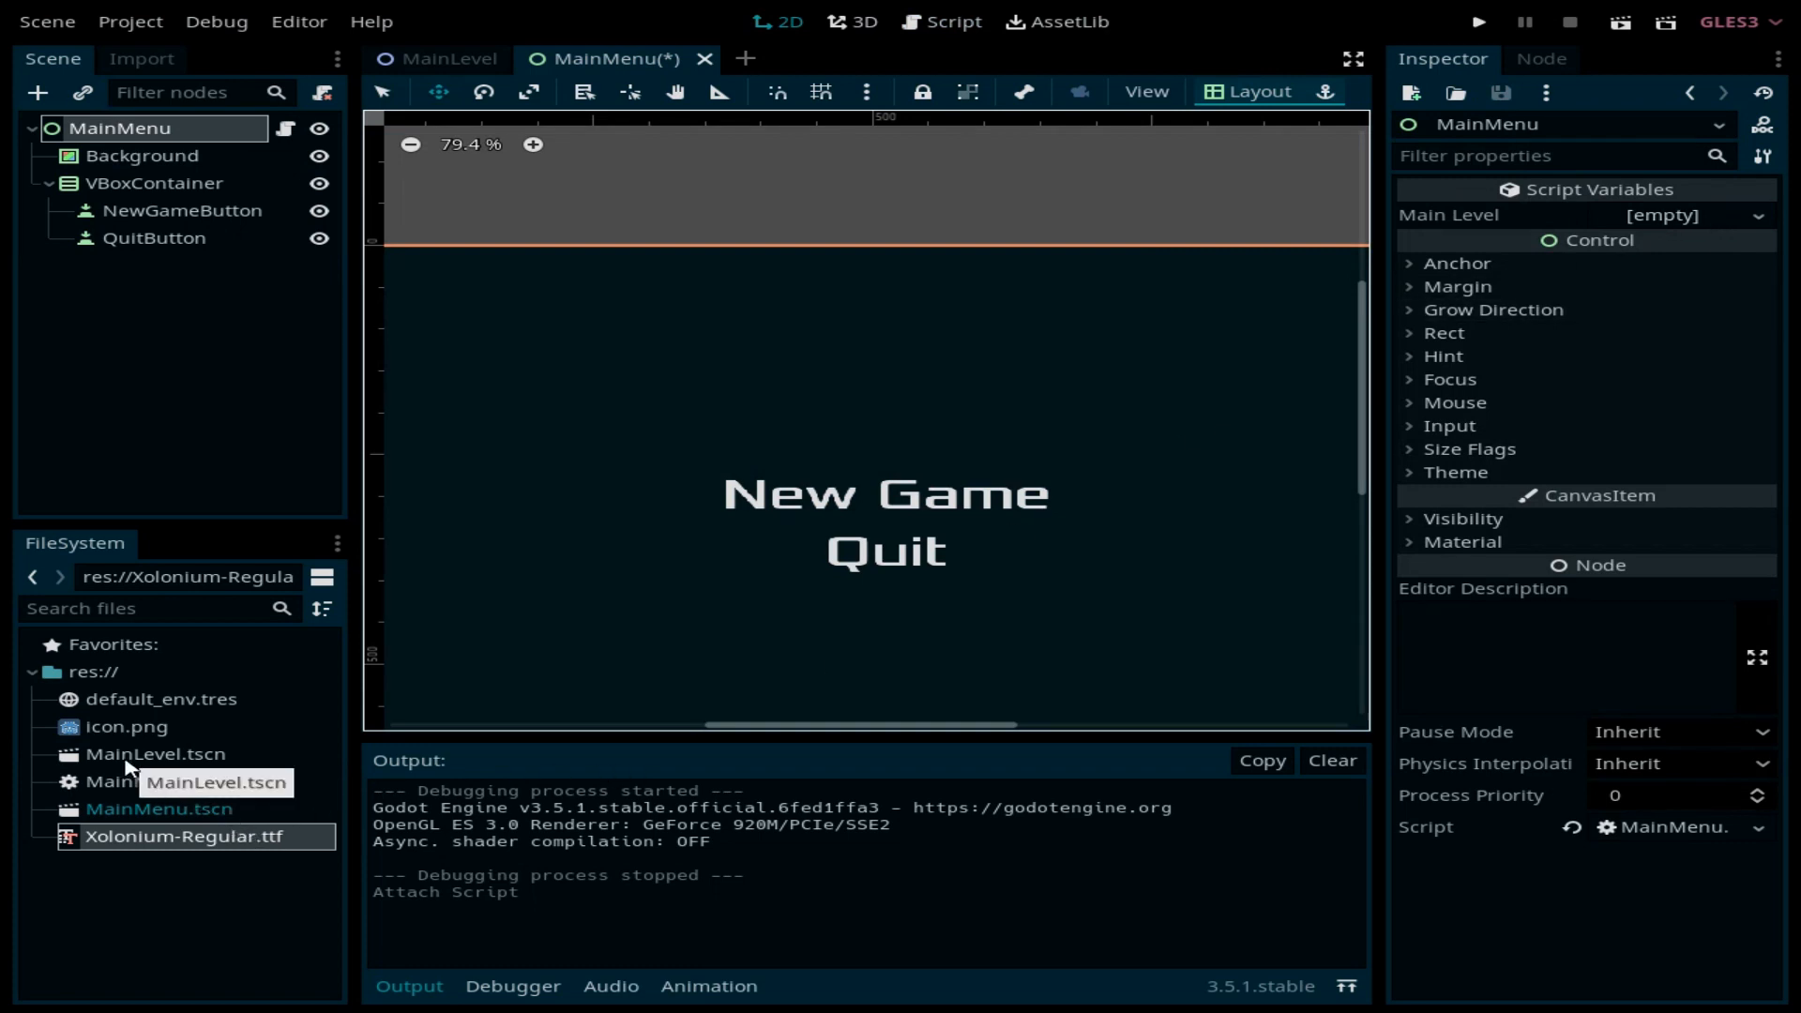
pyautogui.moveTo(145, 759); pyautogui.dragTo(1679, 225)
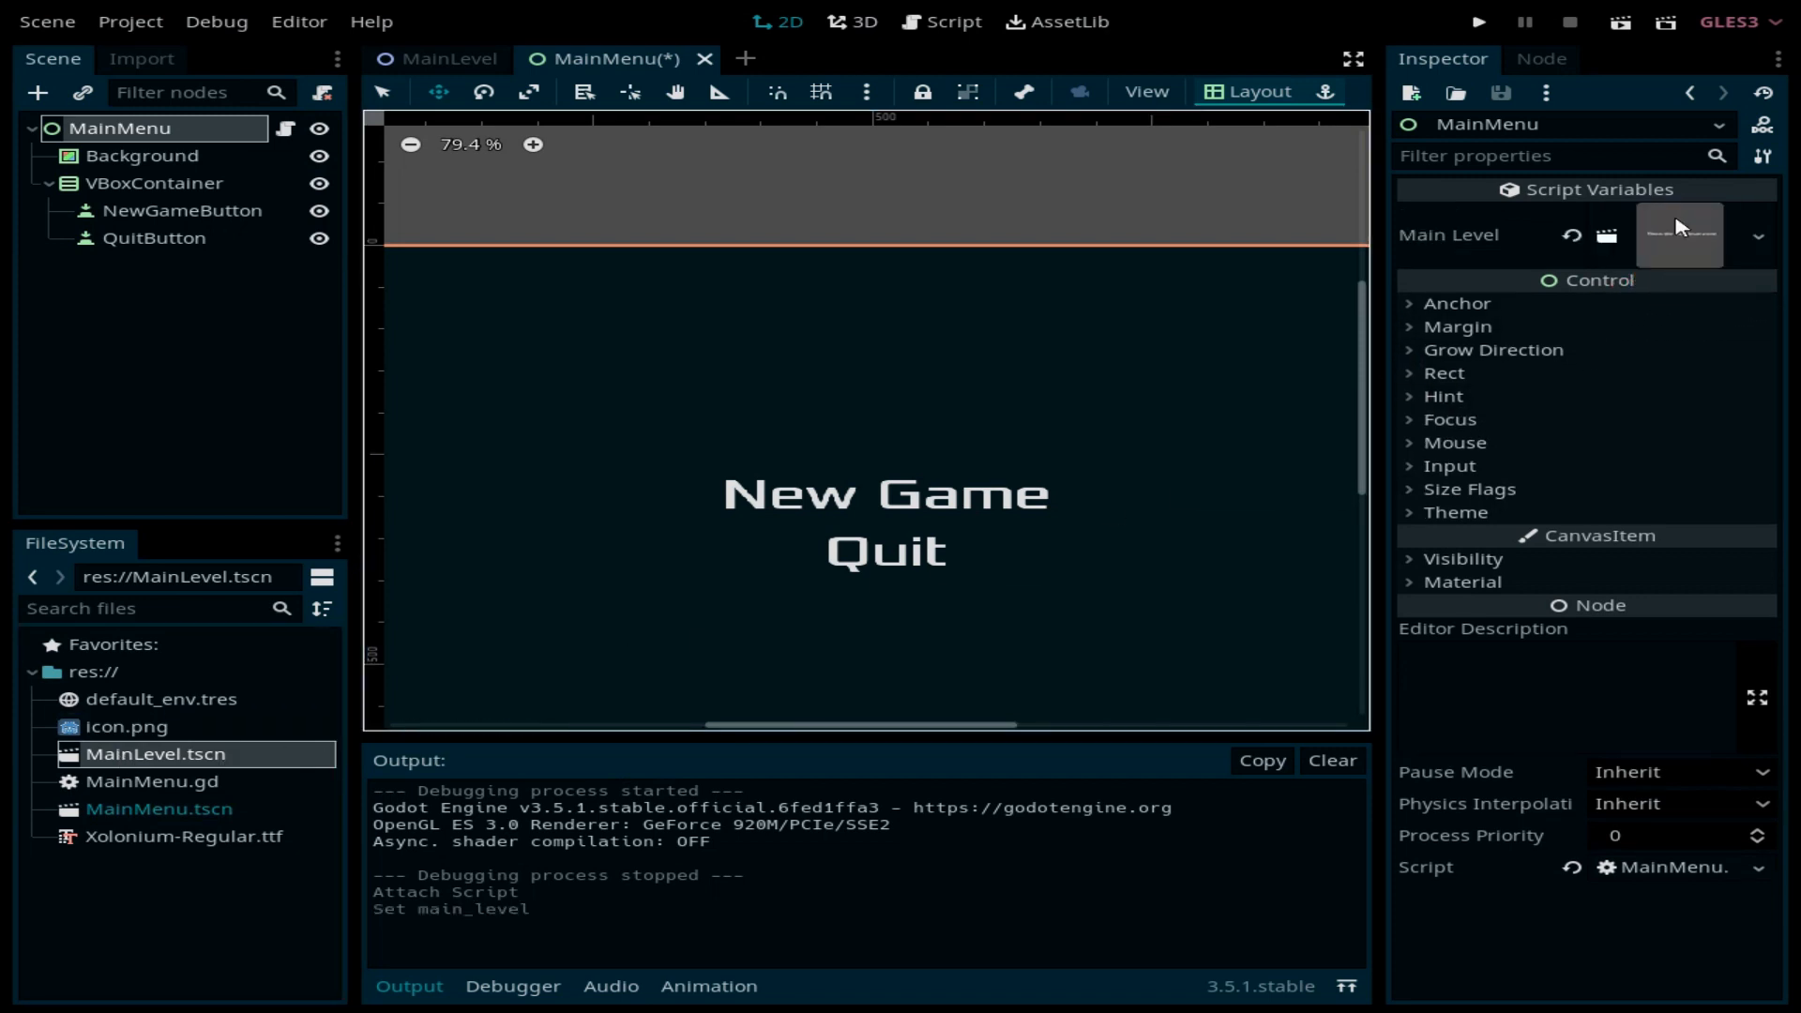
pyautogui.click(164, 214)
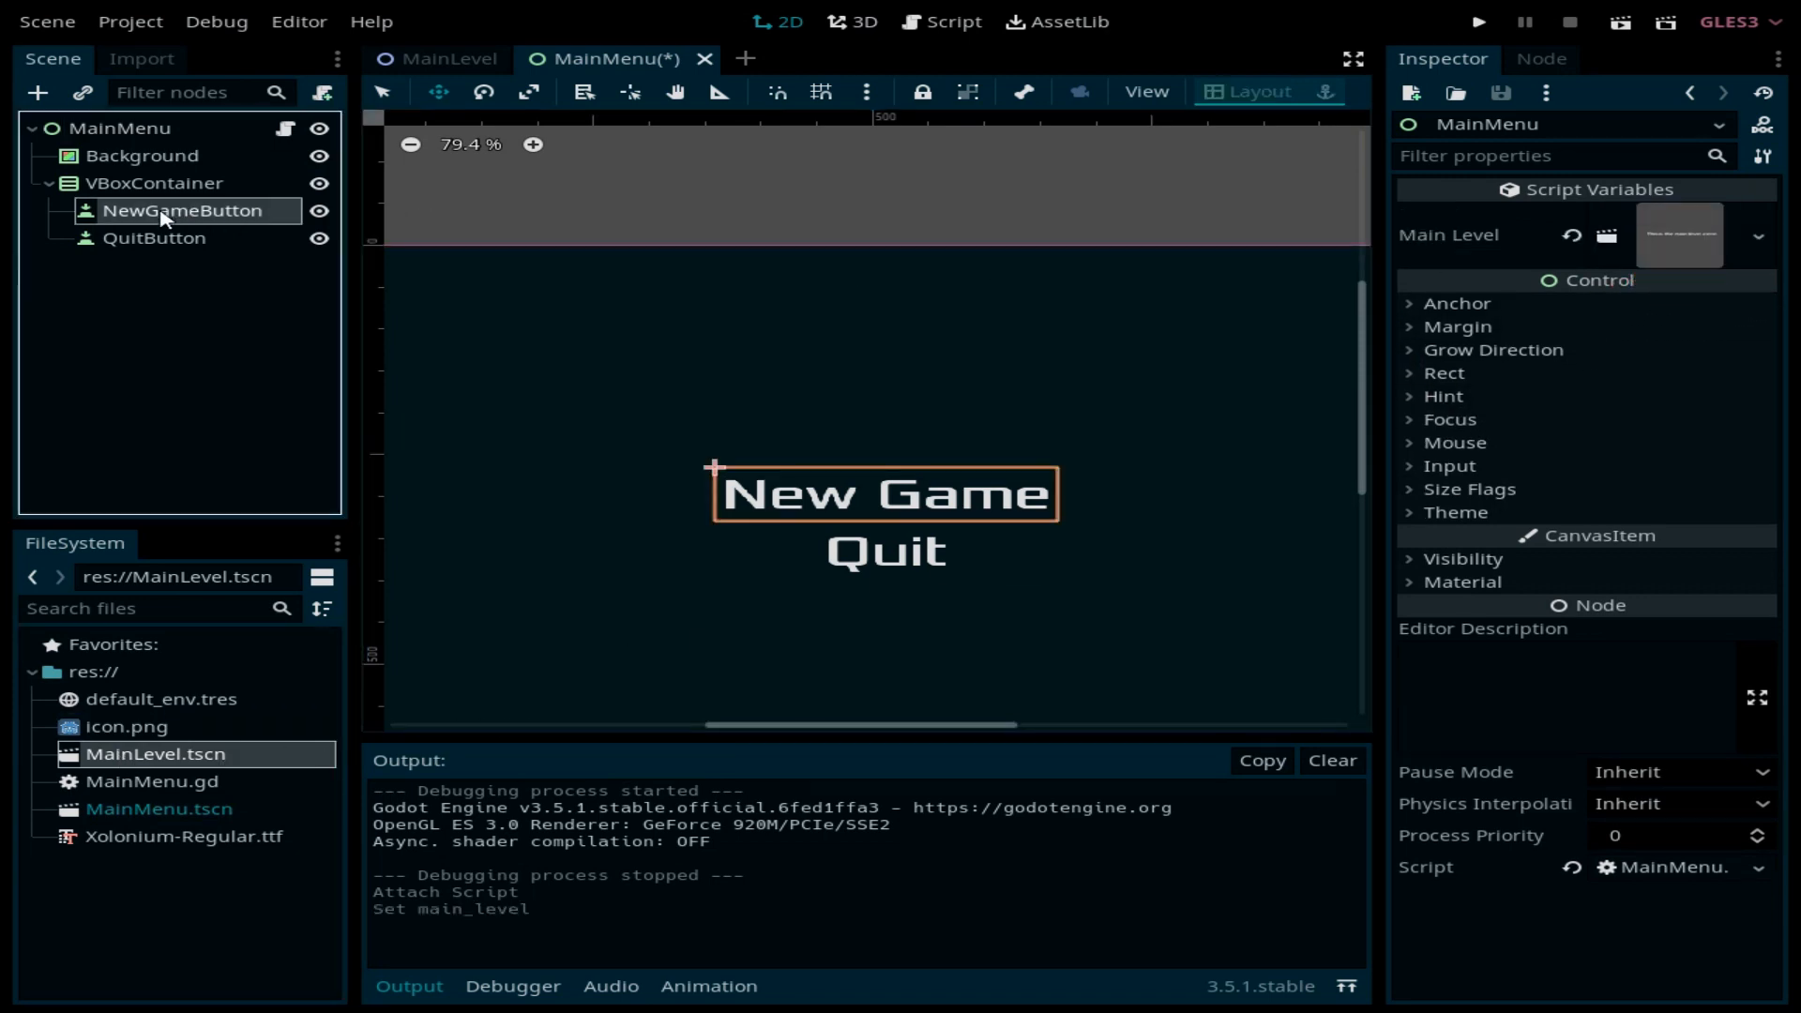
# Step: Connect NewGameButton's pressed() signal to a new _on_NewGameButton_pressed handler on MainMenu
pyautogui.click(1543, 59)
pyautogui.click(1515, 242)
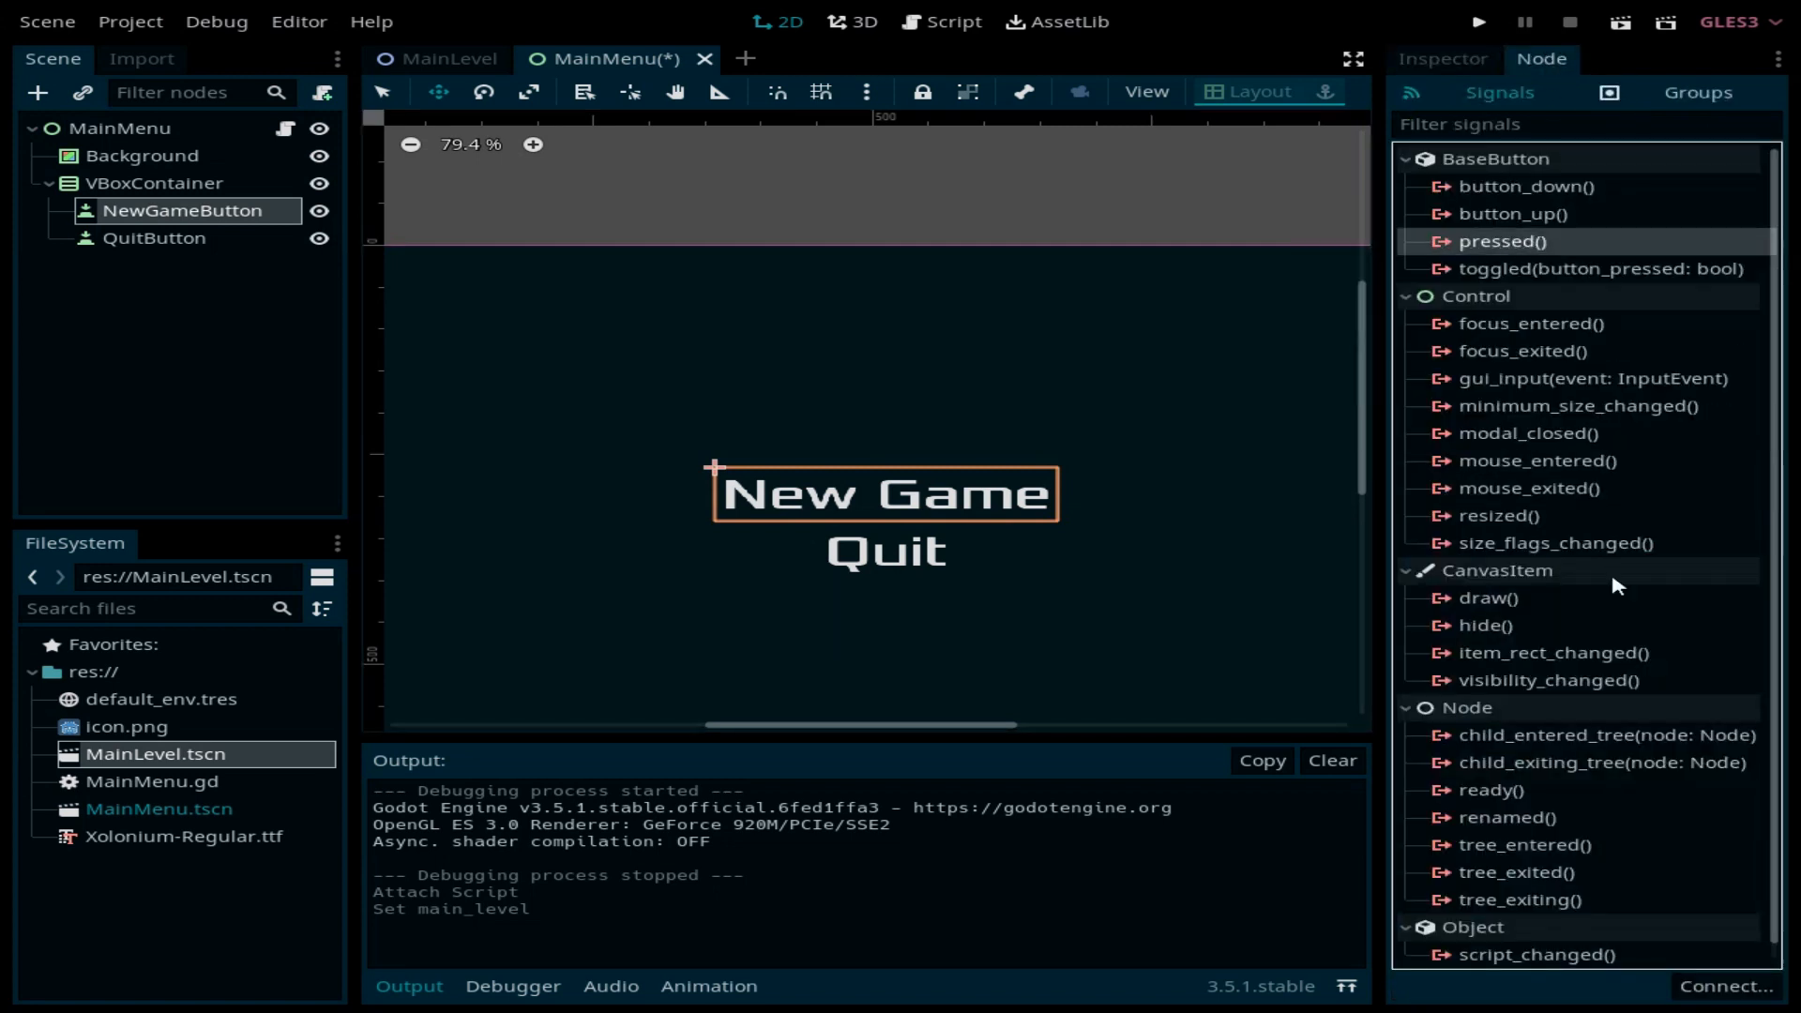
pyautogui.click(1730, 986)
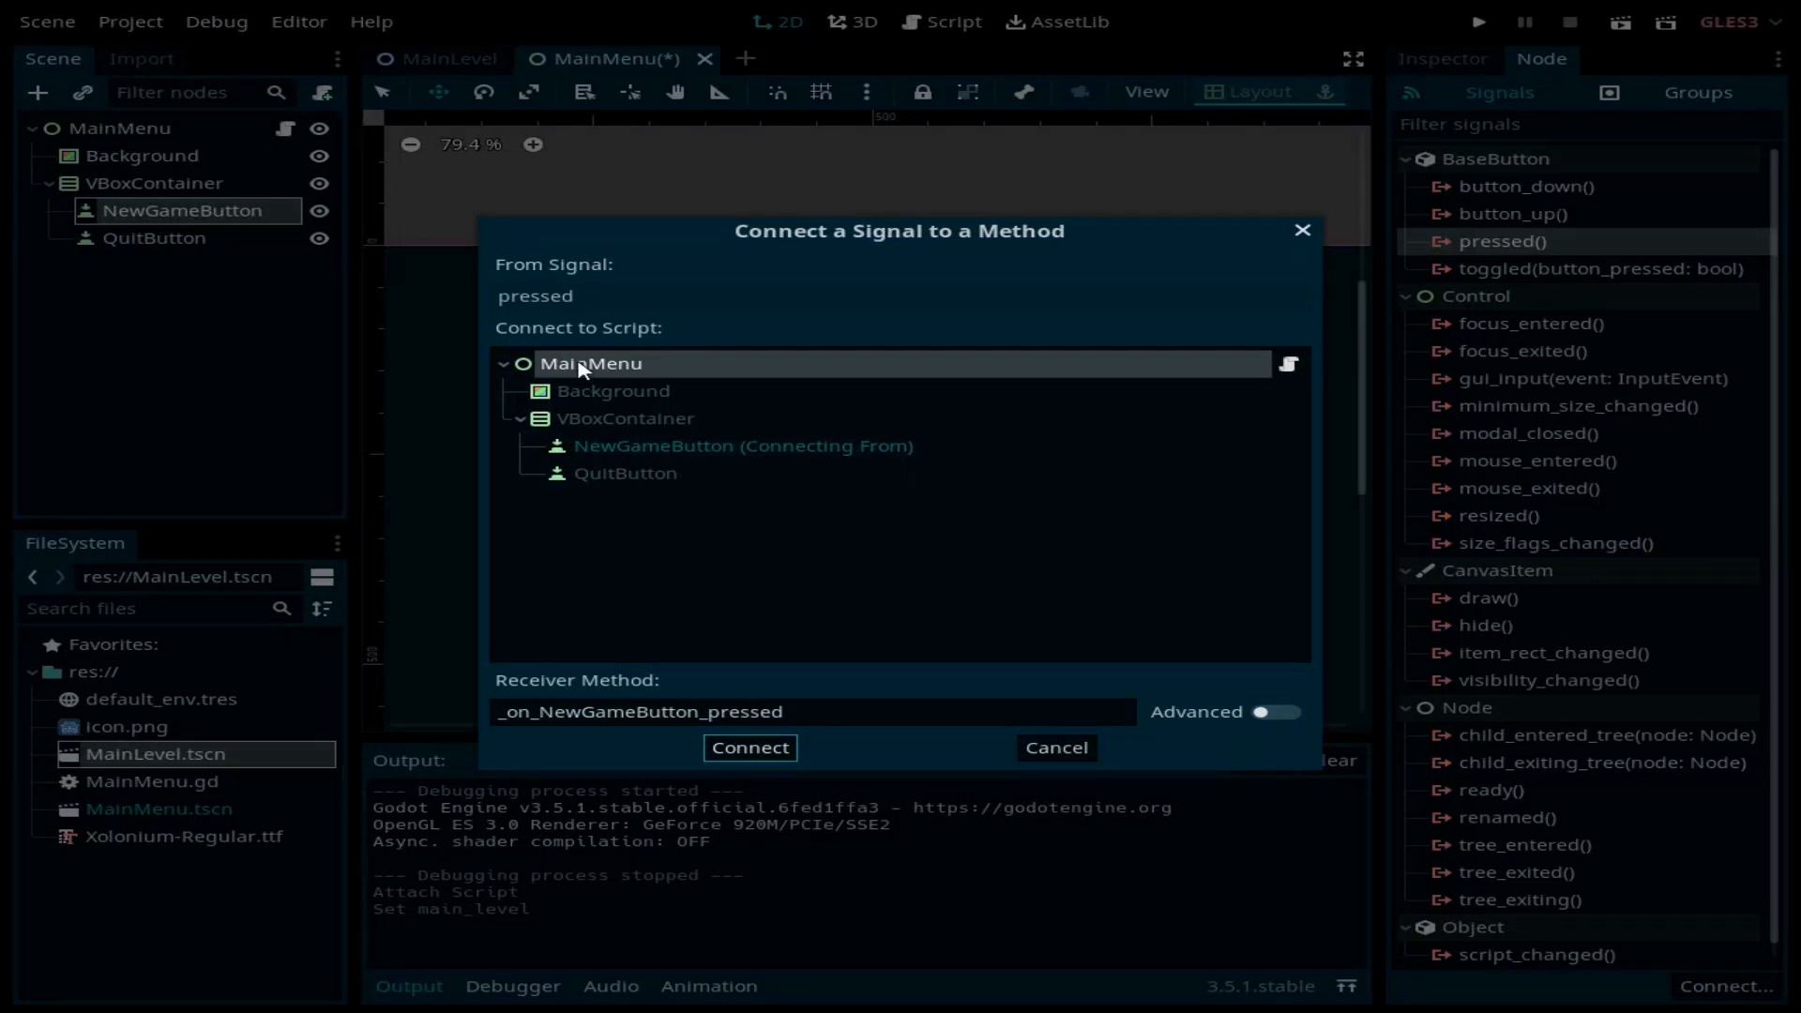
pyautogui.click(749, 747)
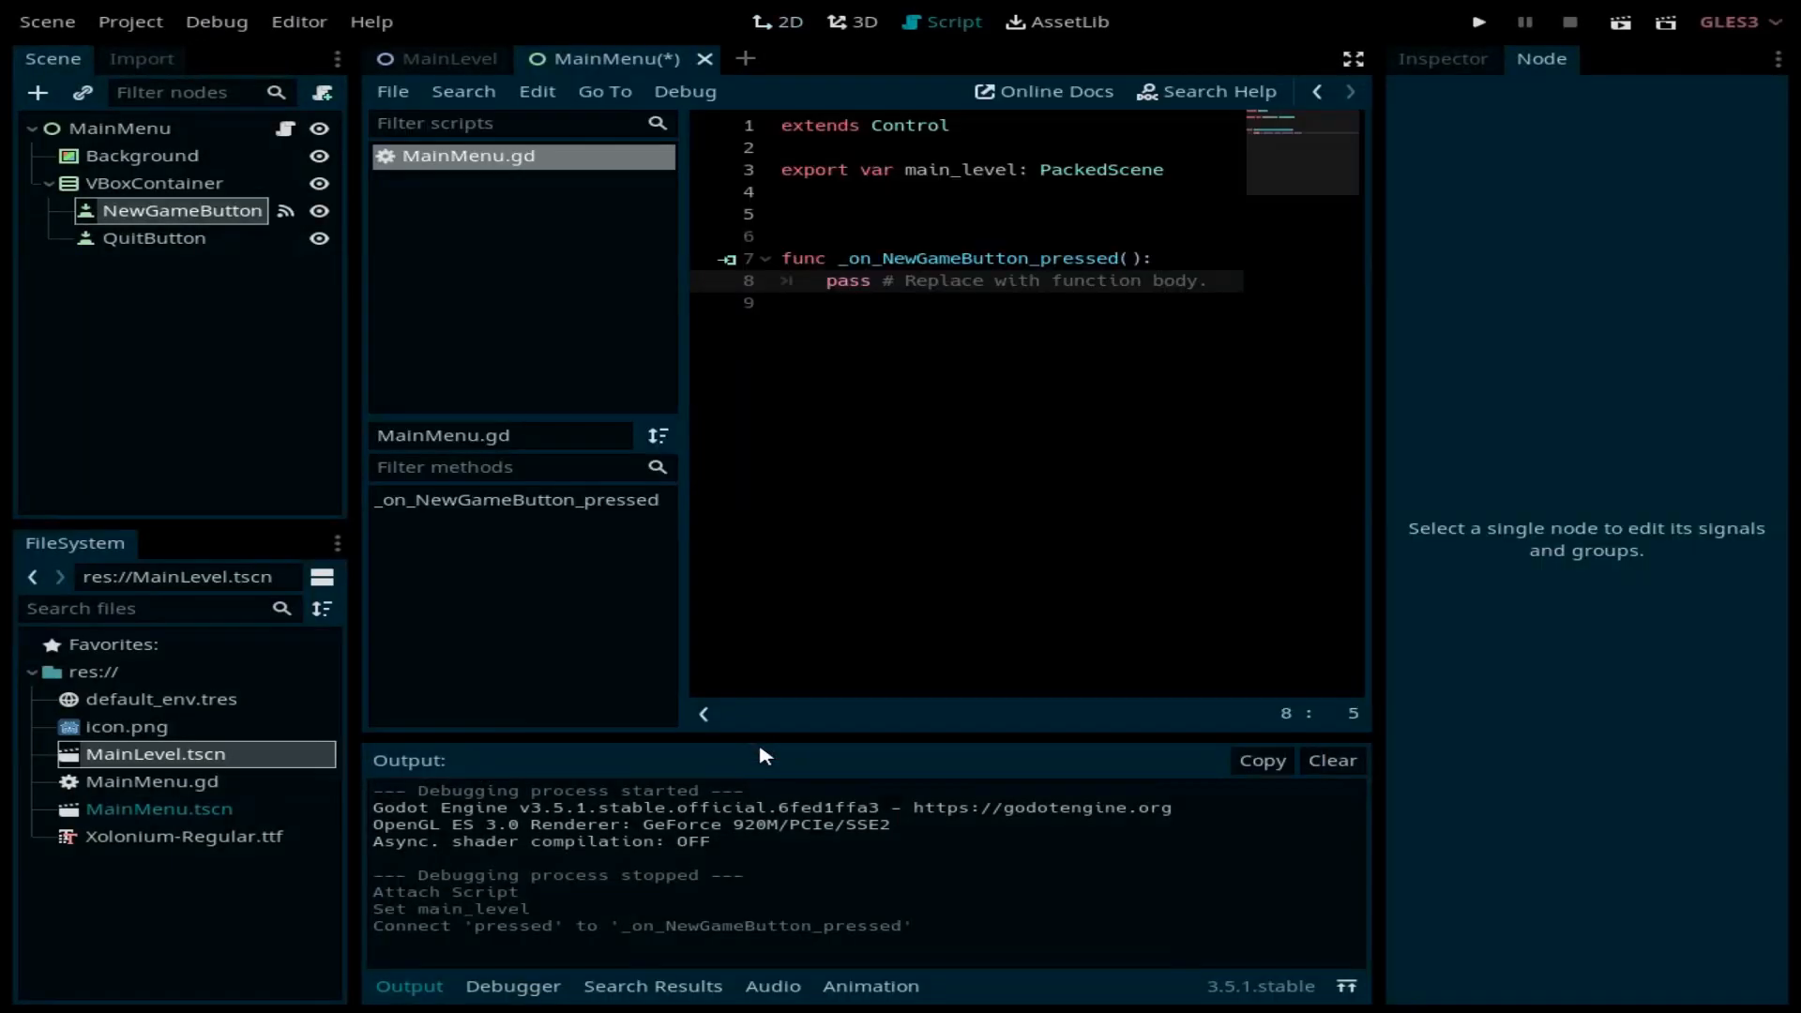
# Step: Replace the handler's pass with get_tree().change_scene_to(main_level)
pyautogui.moveTo(1229, 280); pyautogui.dragTo(828, 282)
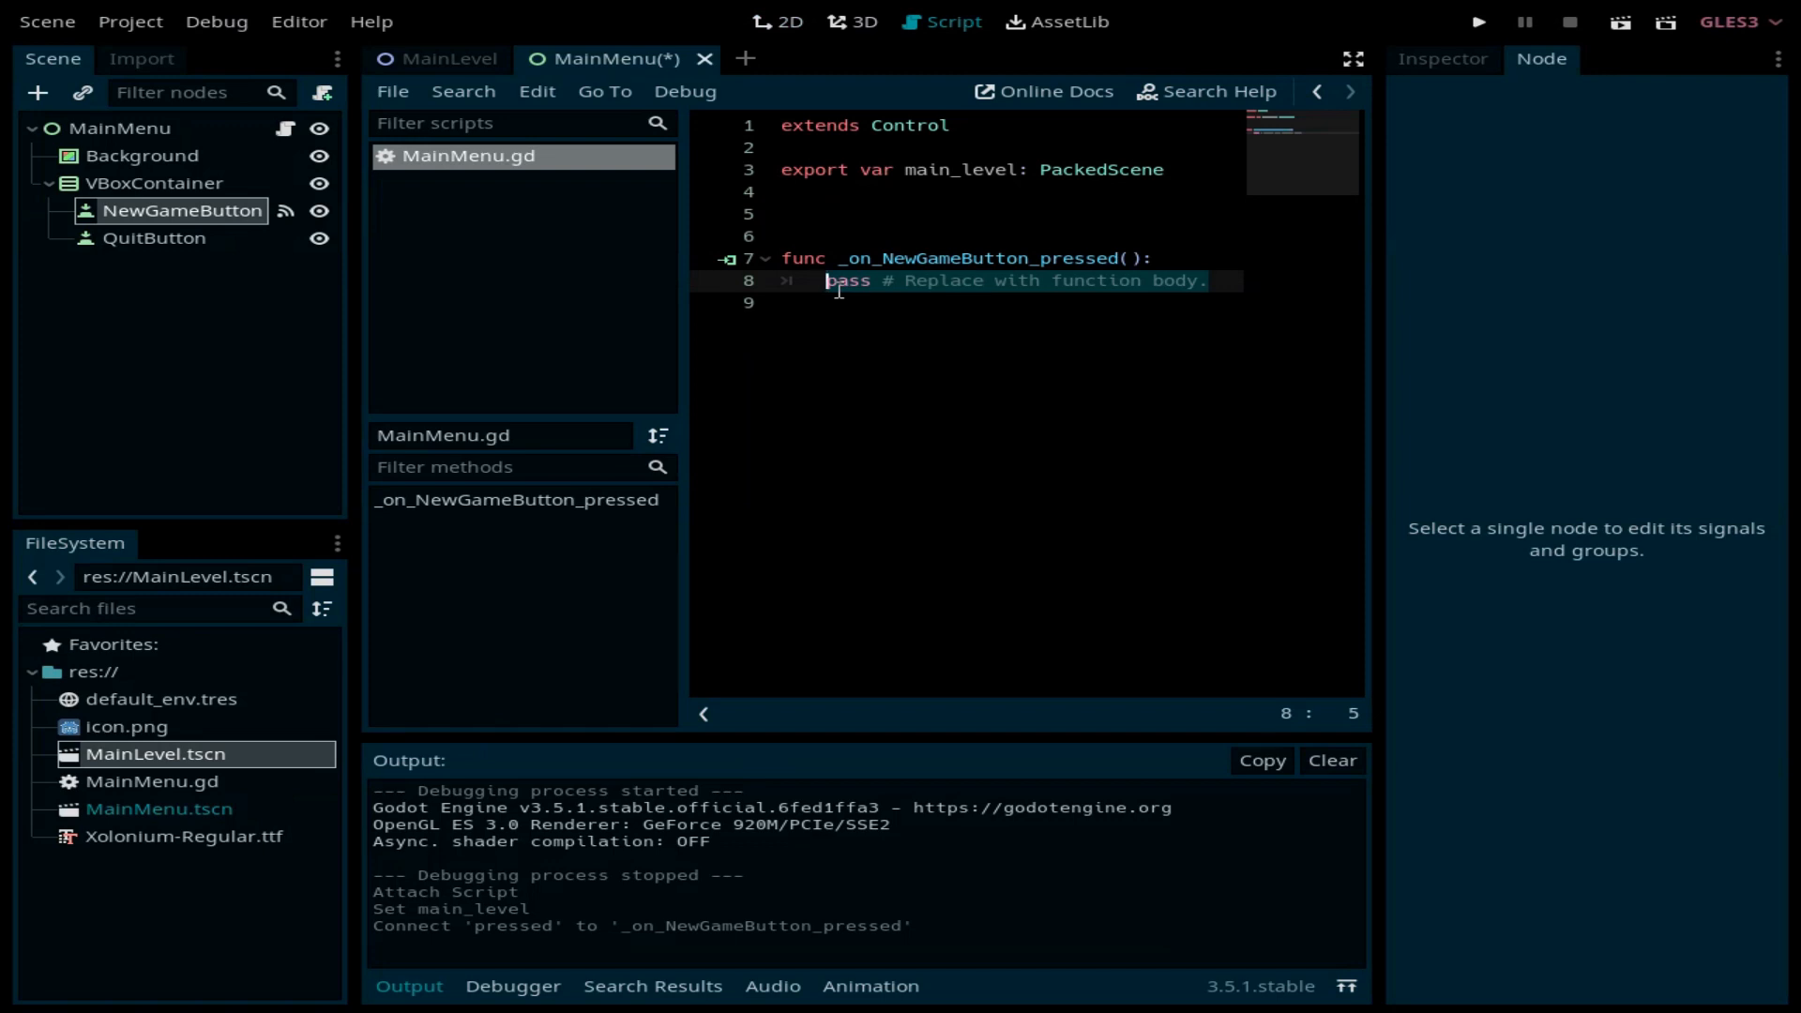
pyautogui.write('get_')
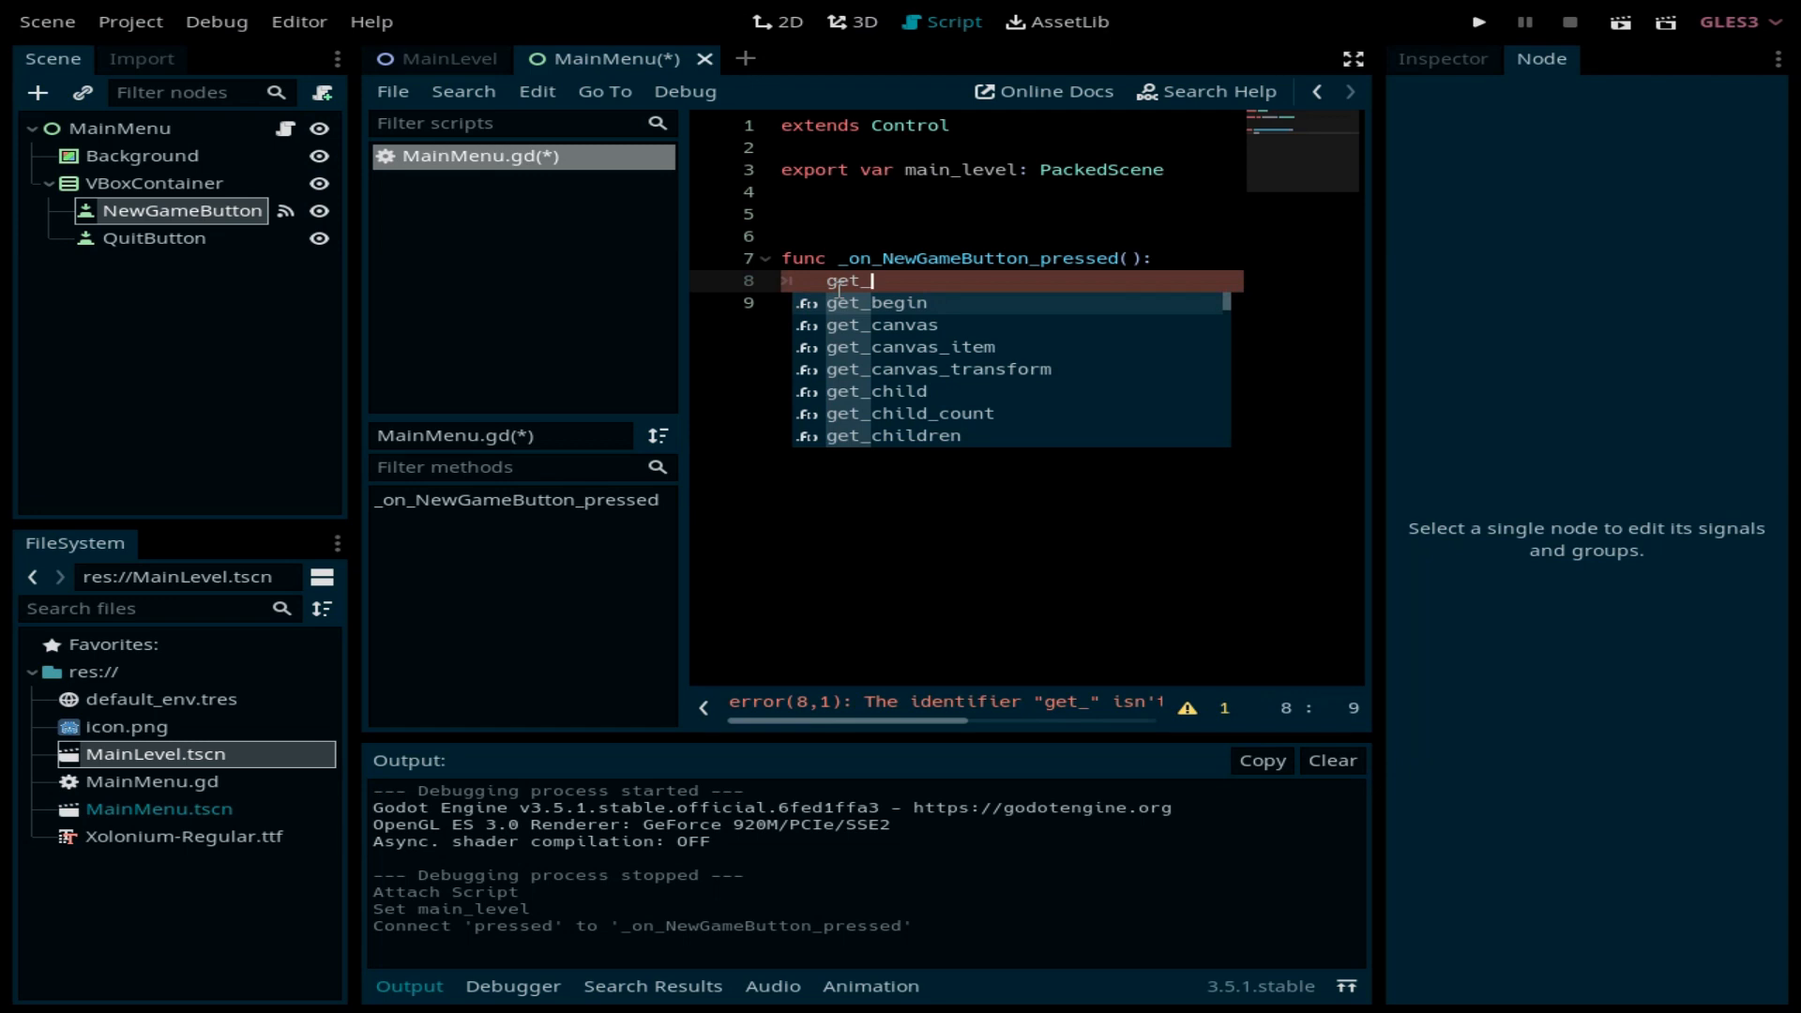
pyautogui.write('tr')
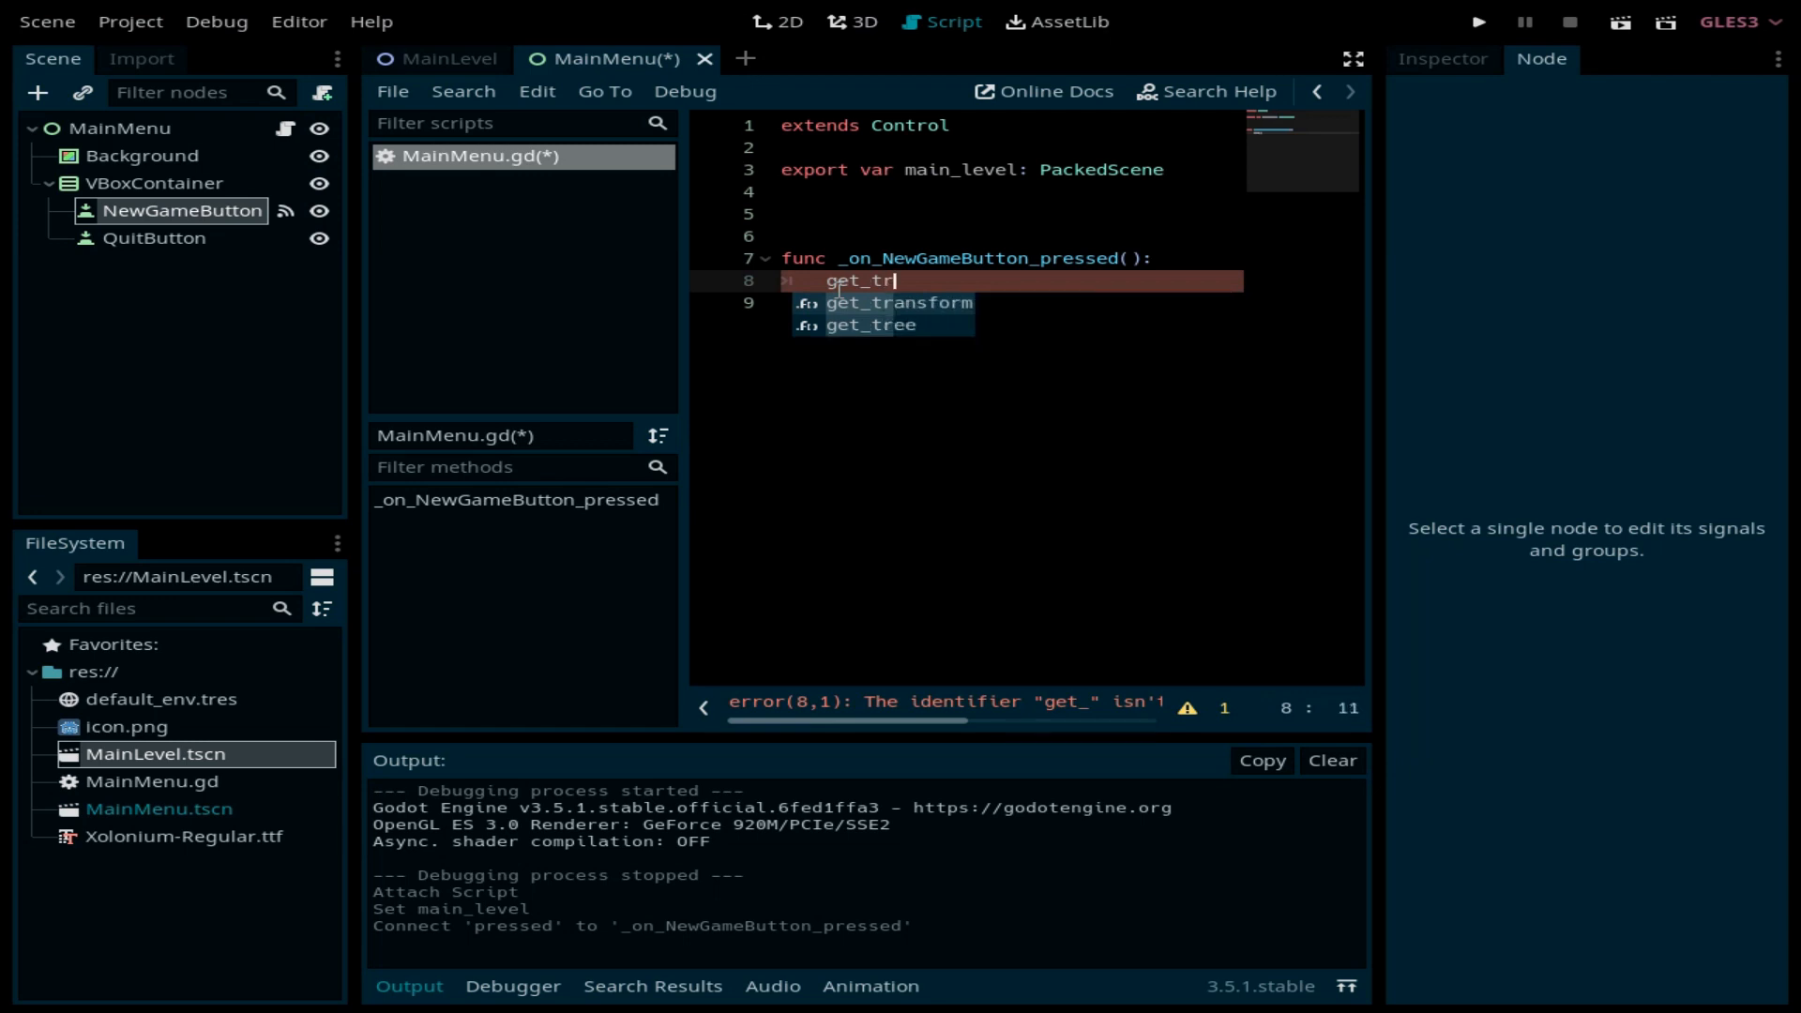
pyautogui.press('Down')
pyautogui.press('Return')
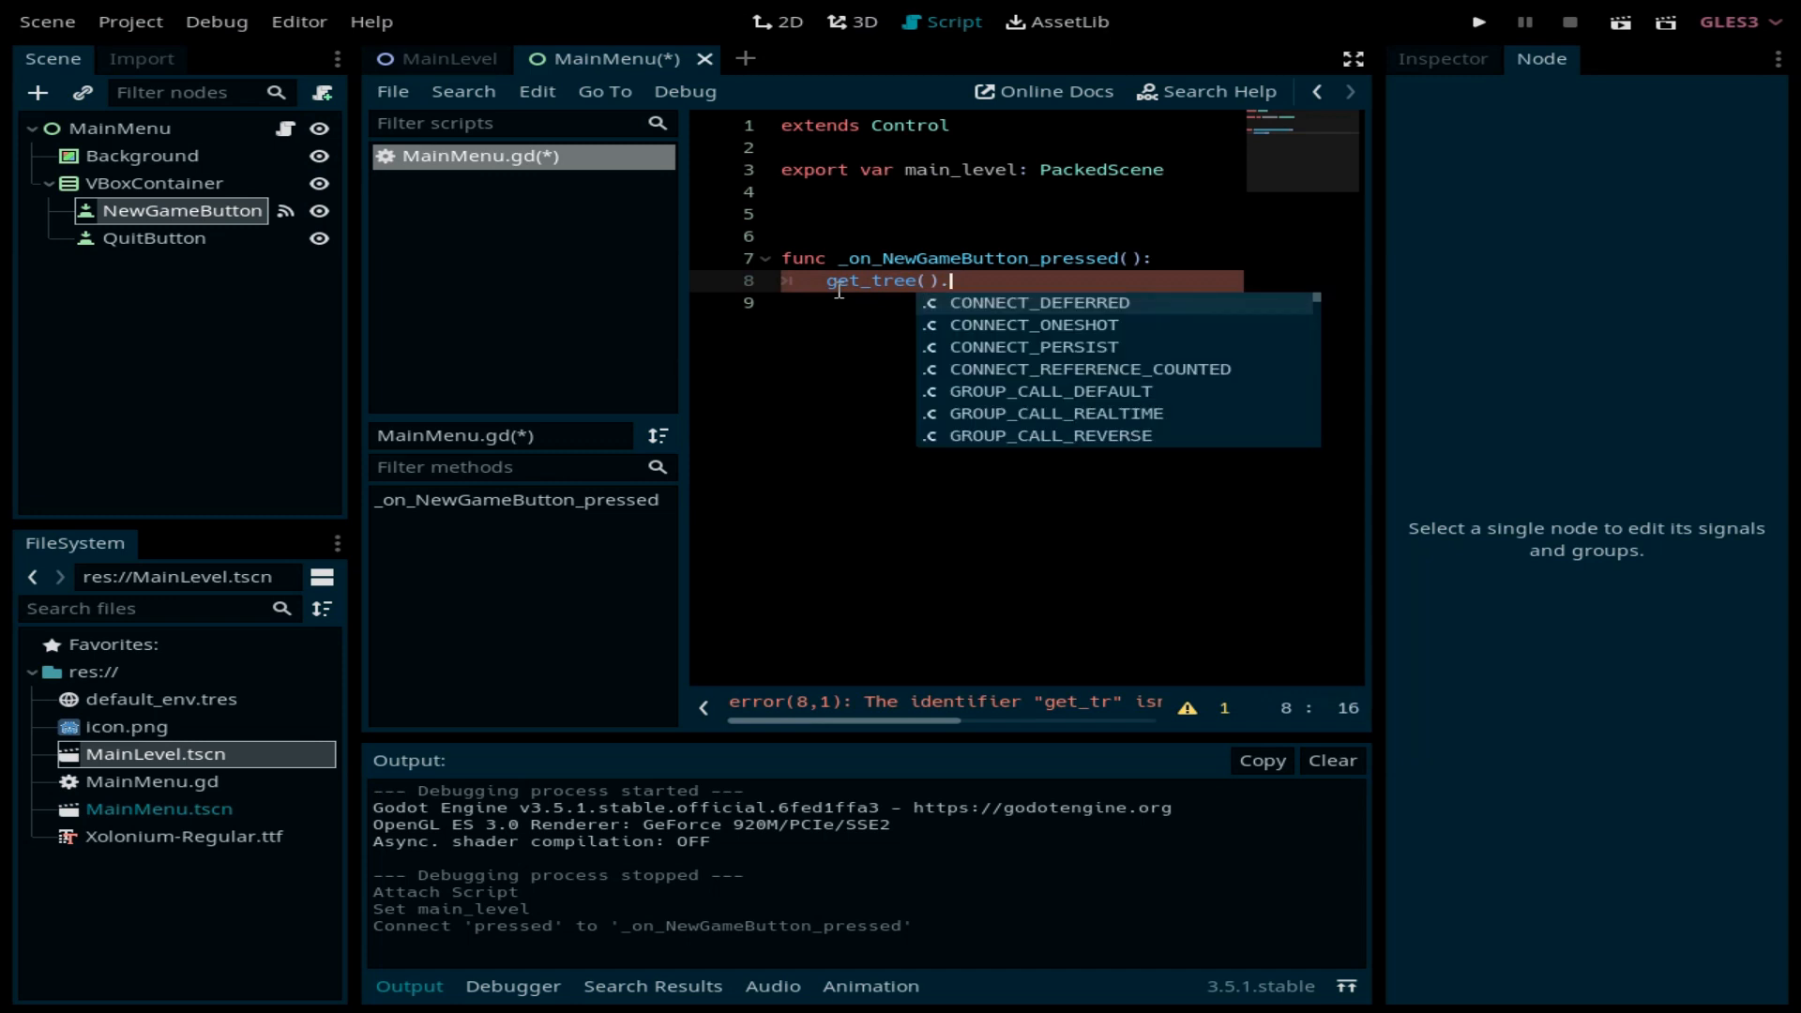
pyautogui.write('chan')
pyautogui.press('Down')
pyautogui.press('Return')
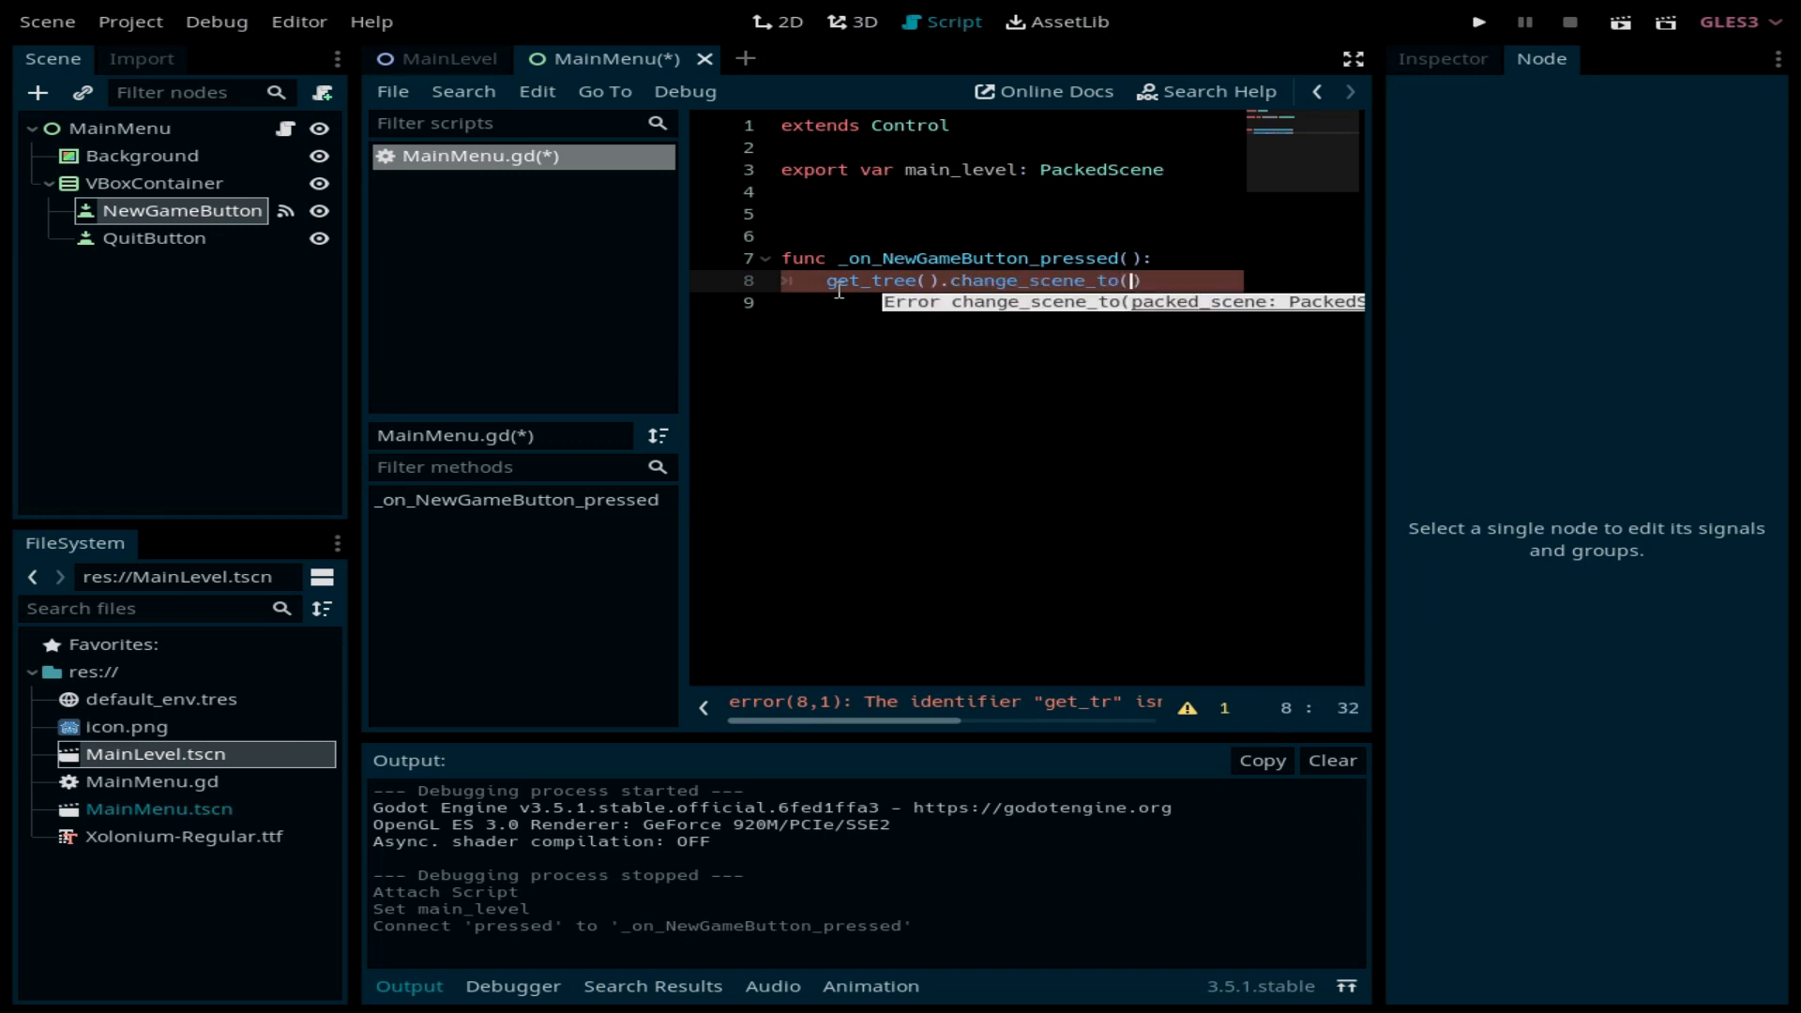
pyautogui.write('main_lev')
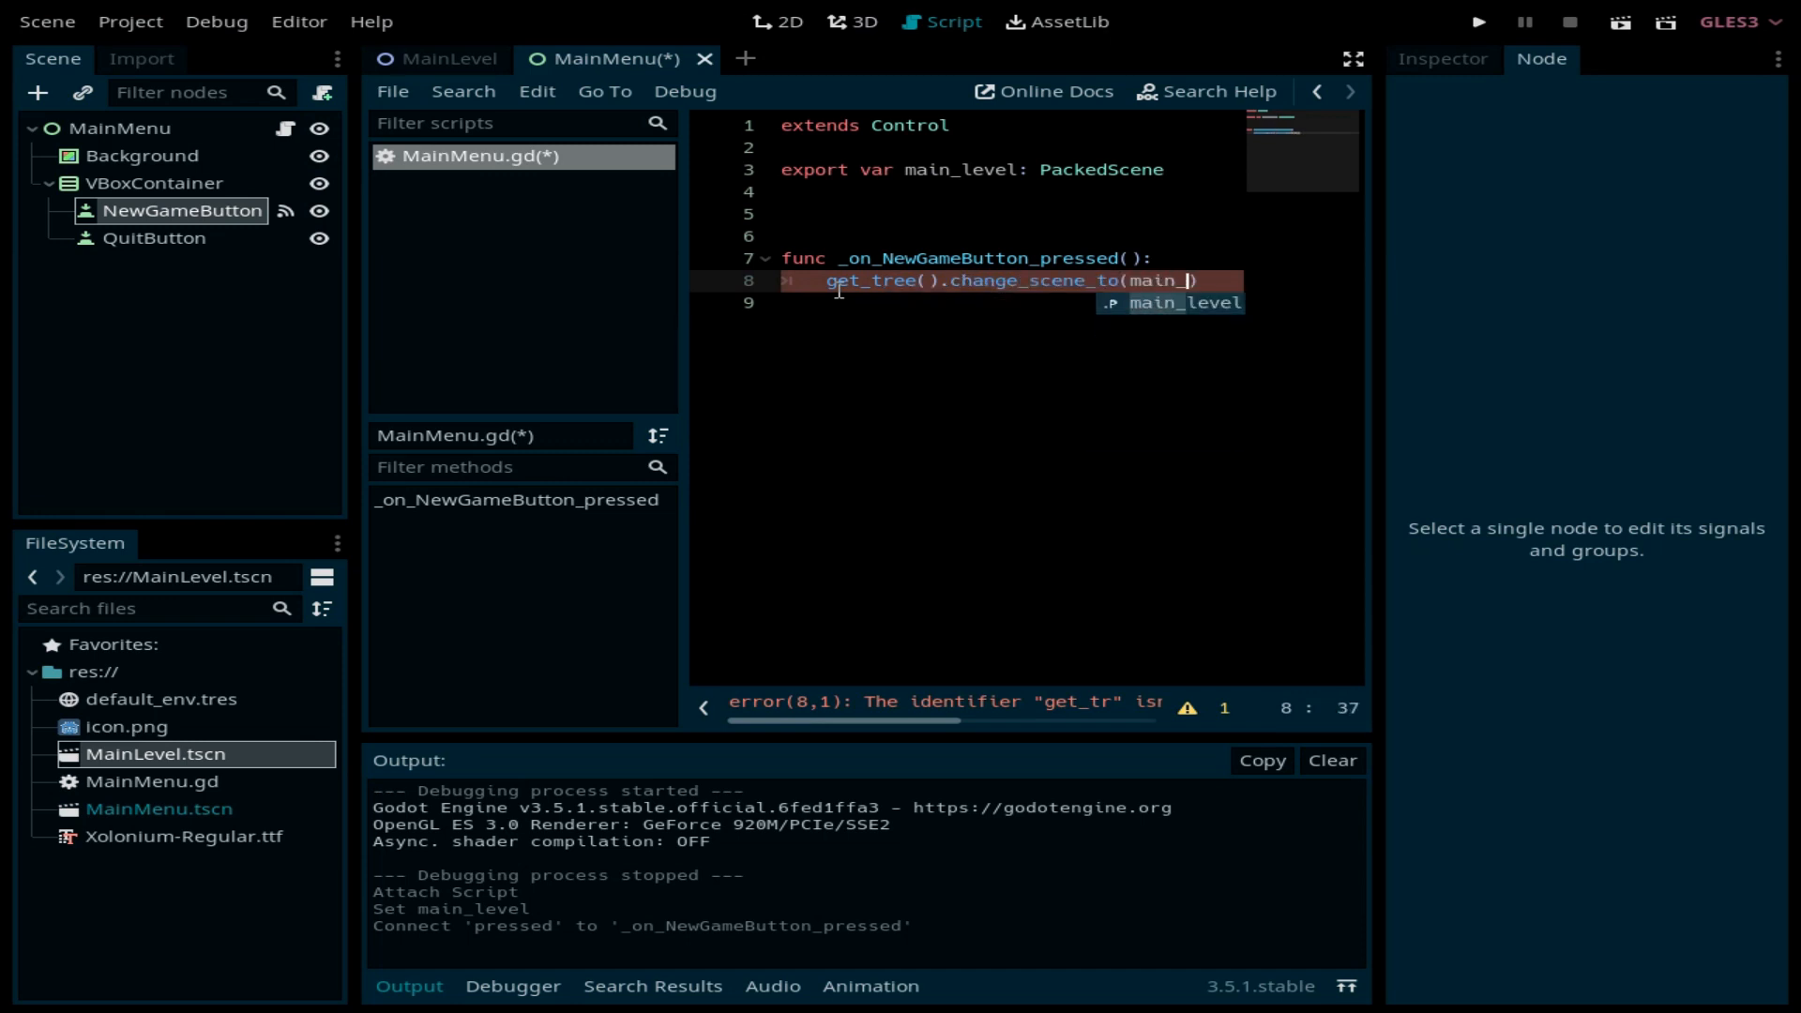
pyautogui.write('el')
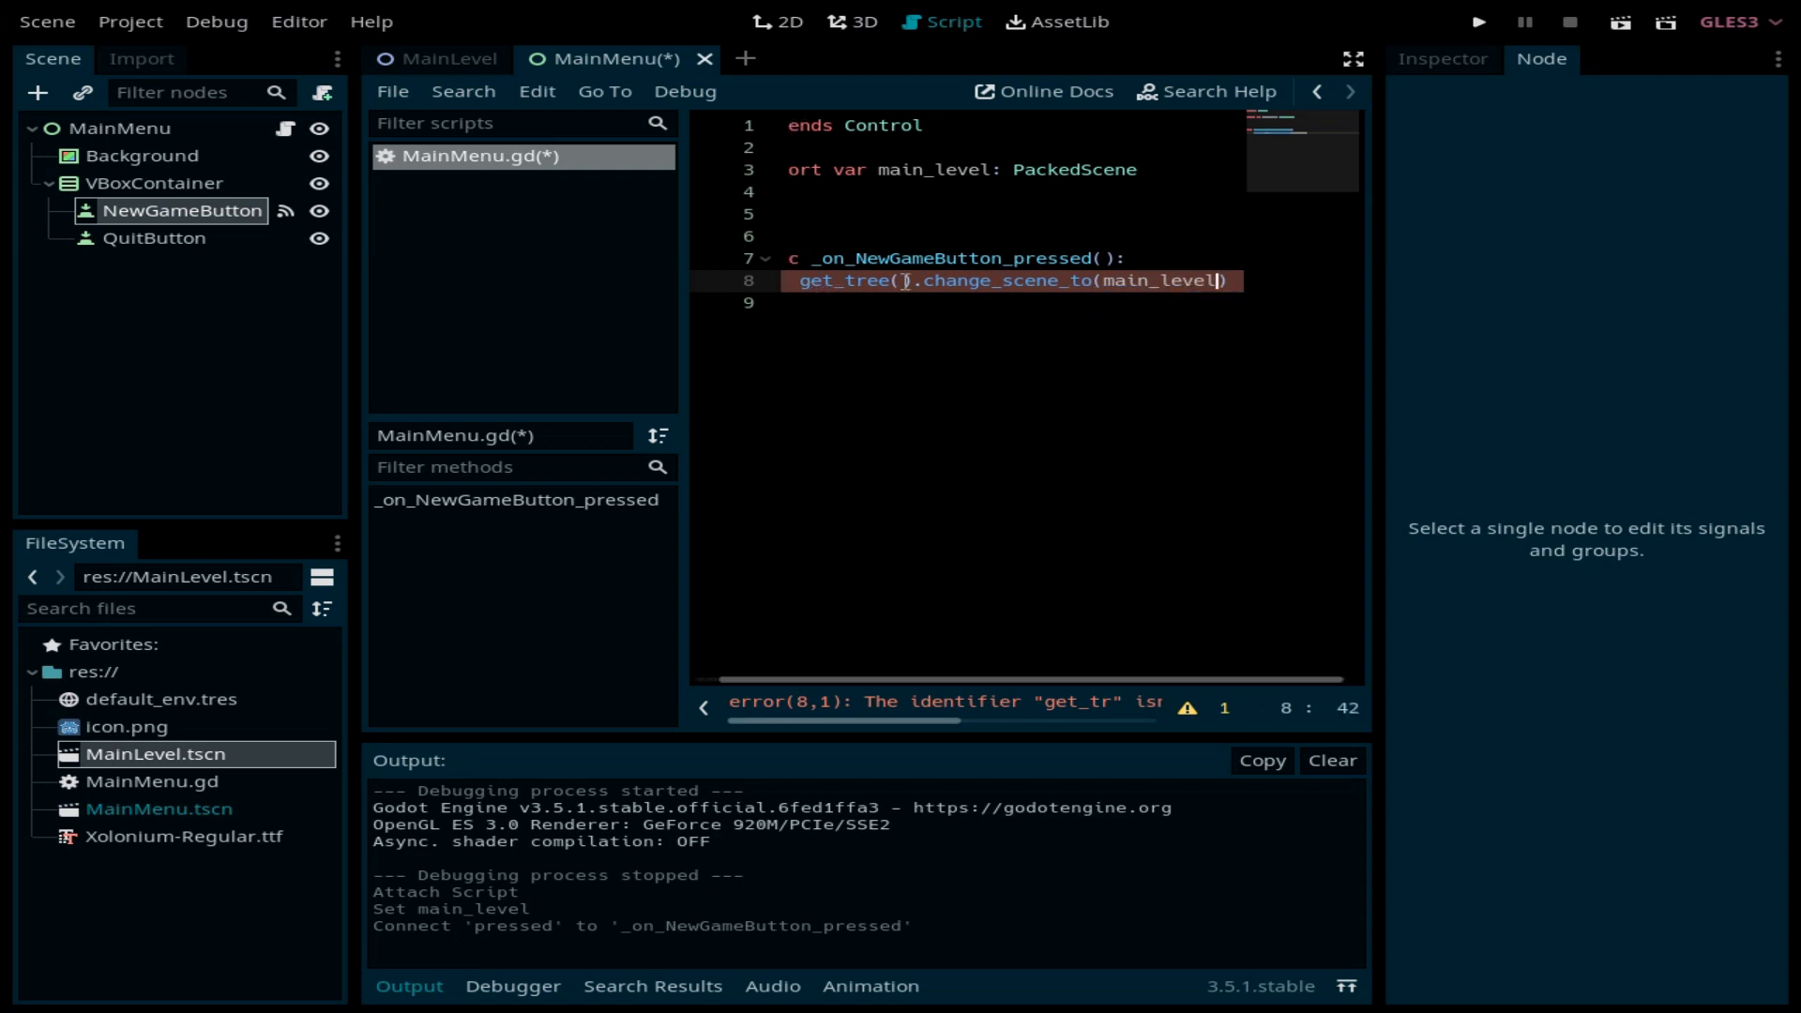
pyautogui.click(1044, 684)
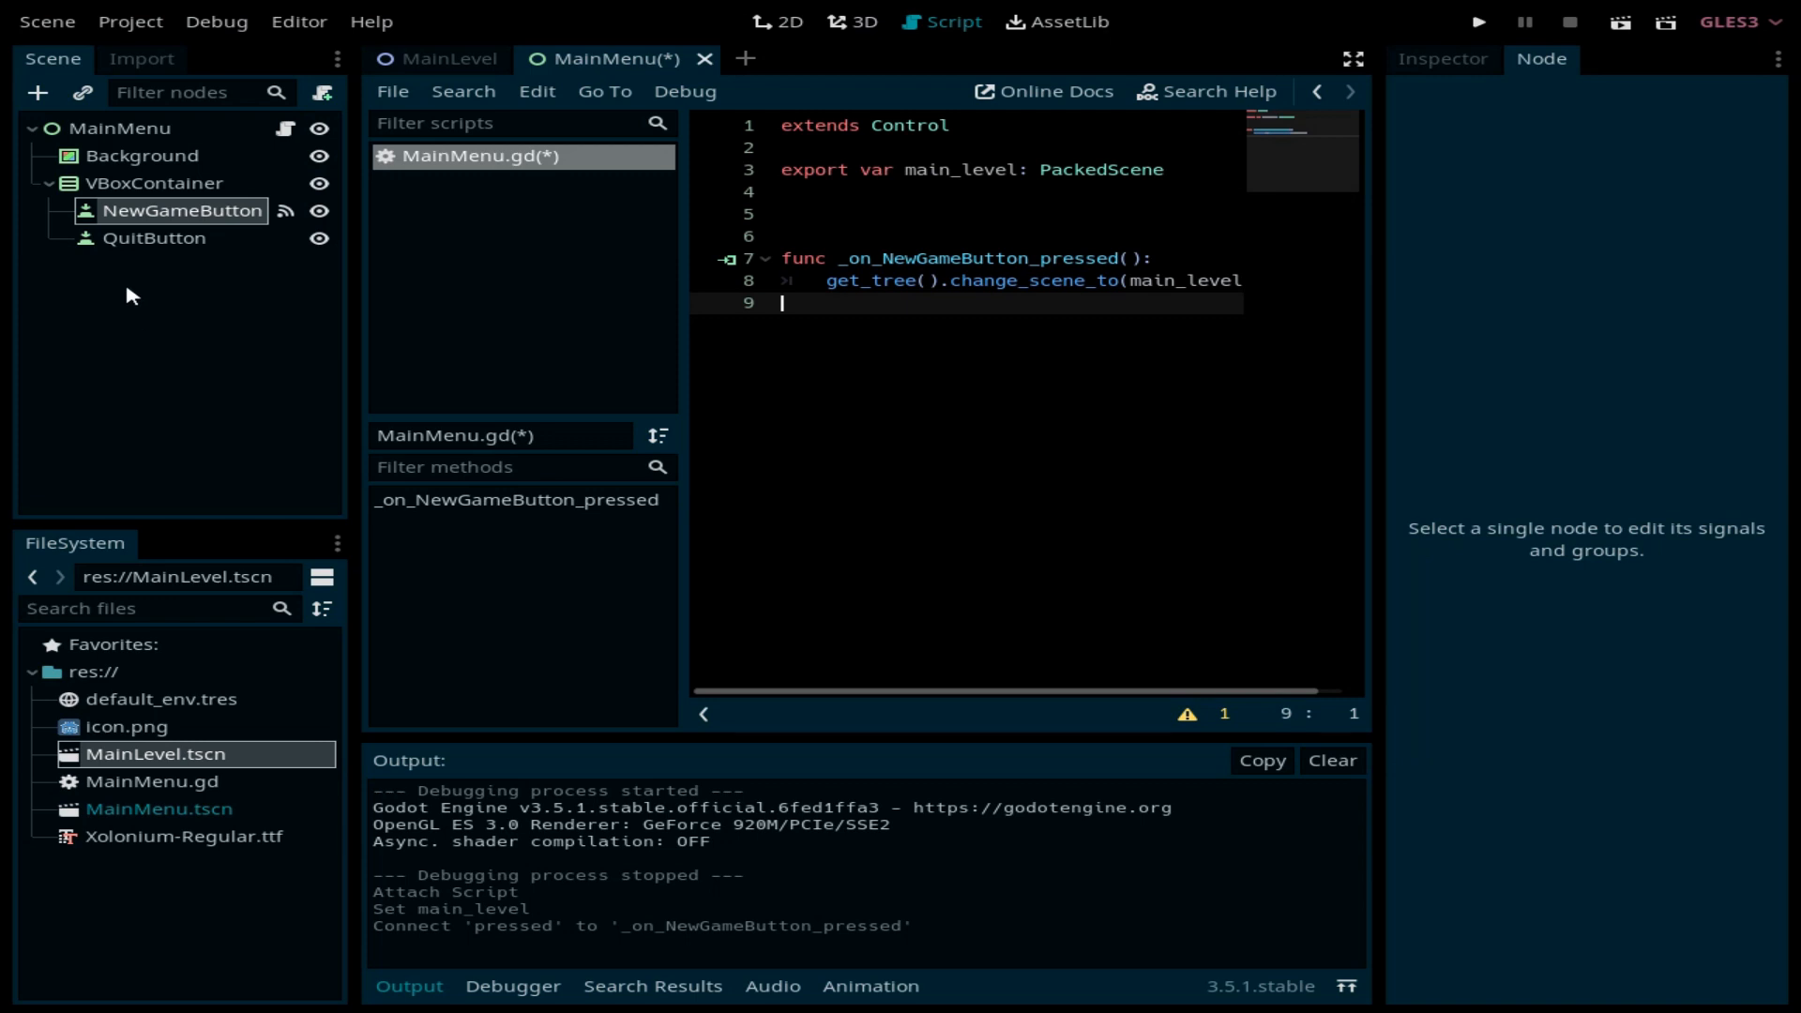
pyautogui.click(164, 242)
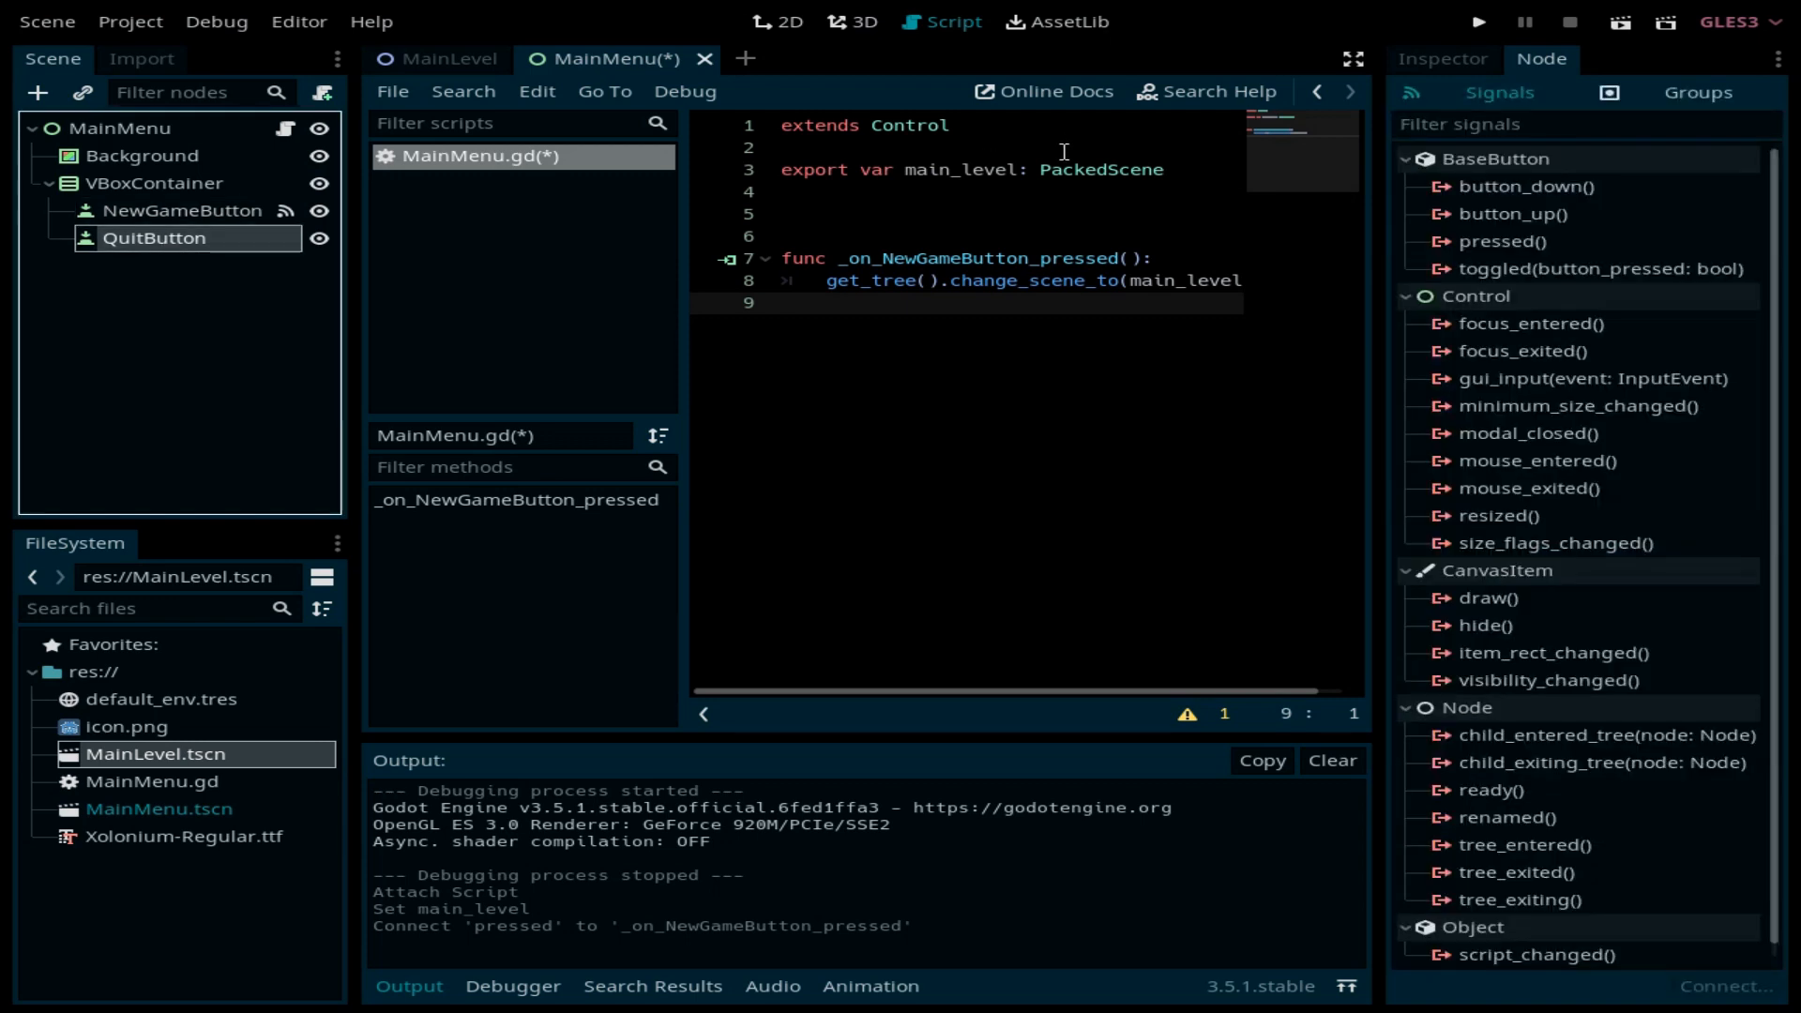
# Step: Connect QuitButton's pressed() signal to a new _on_QuitButton_pressed handler
pyautogui.click(1531, 242)
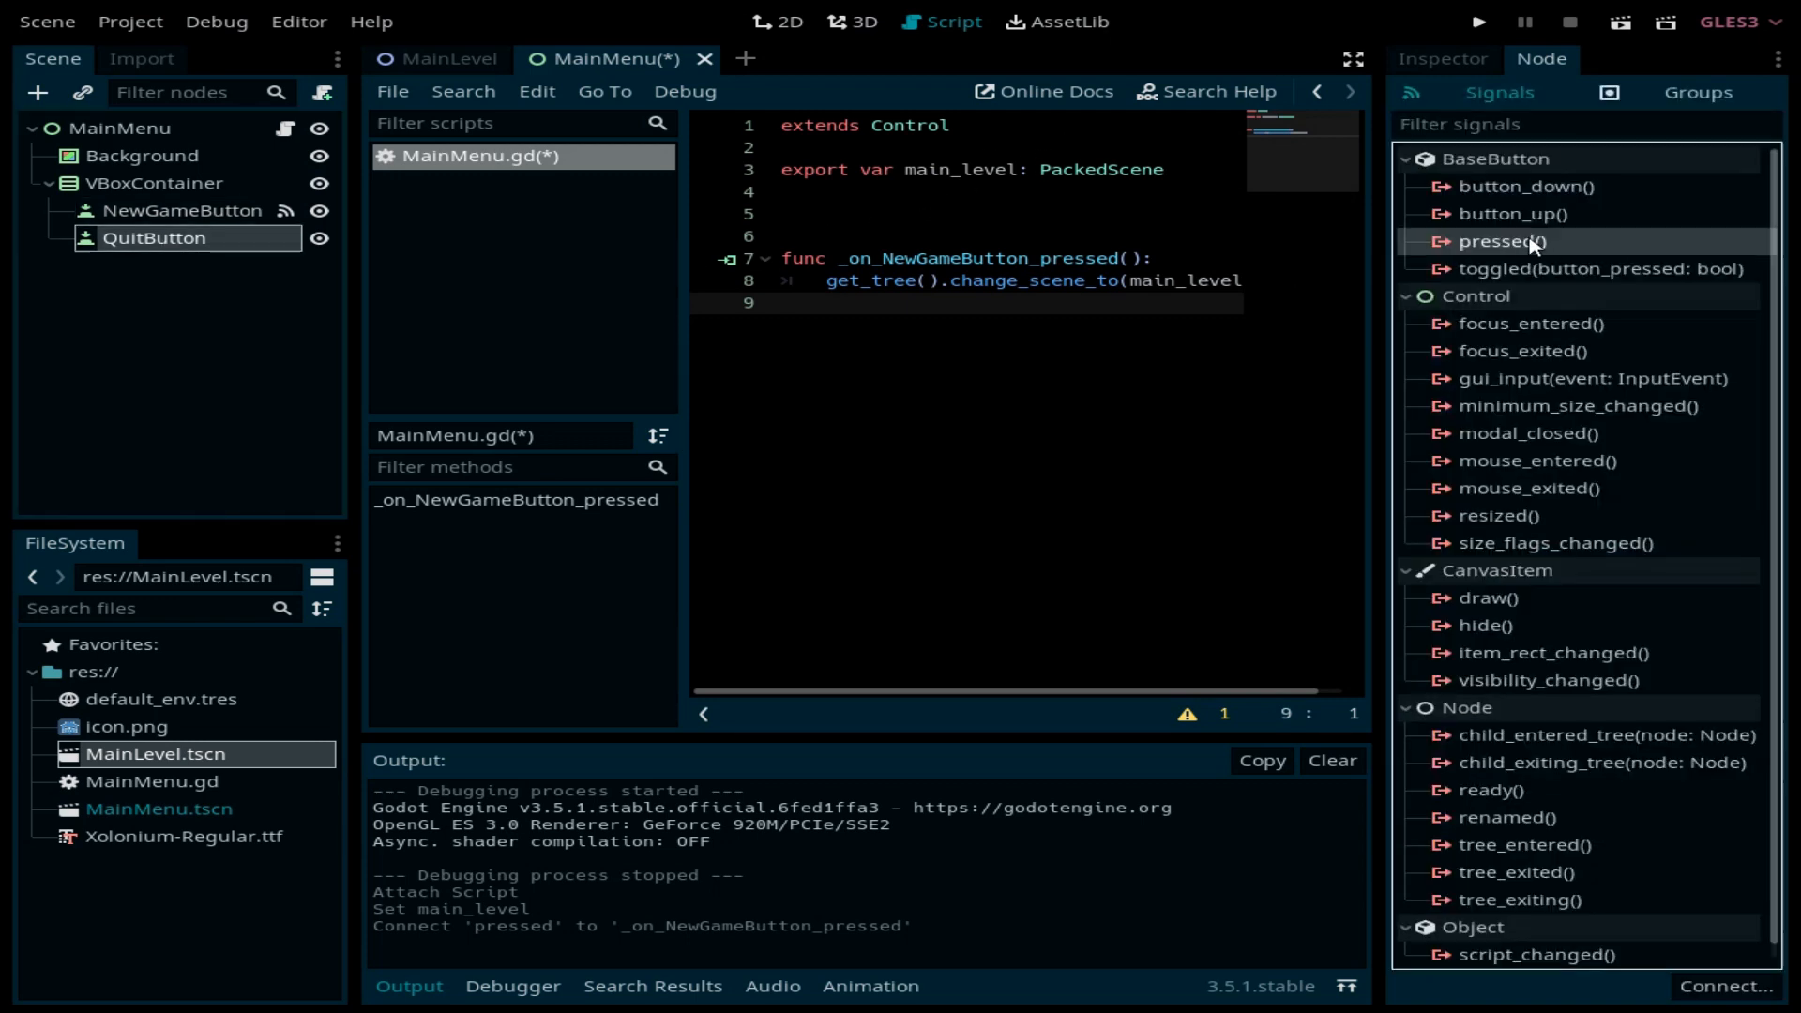
pyautogui.click(1737, 987)
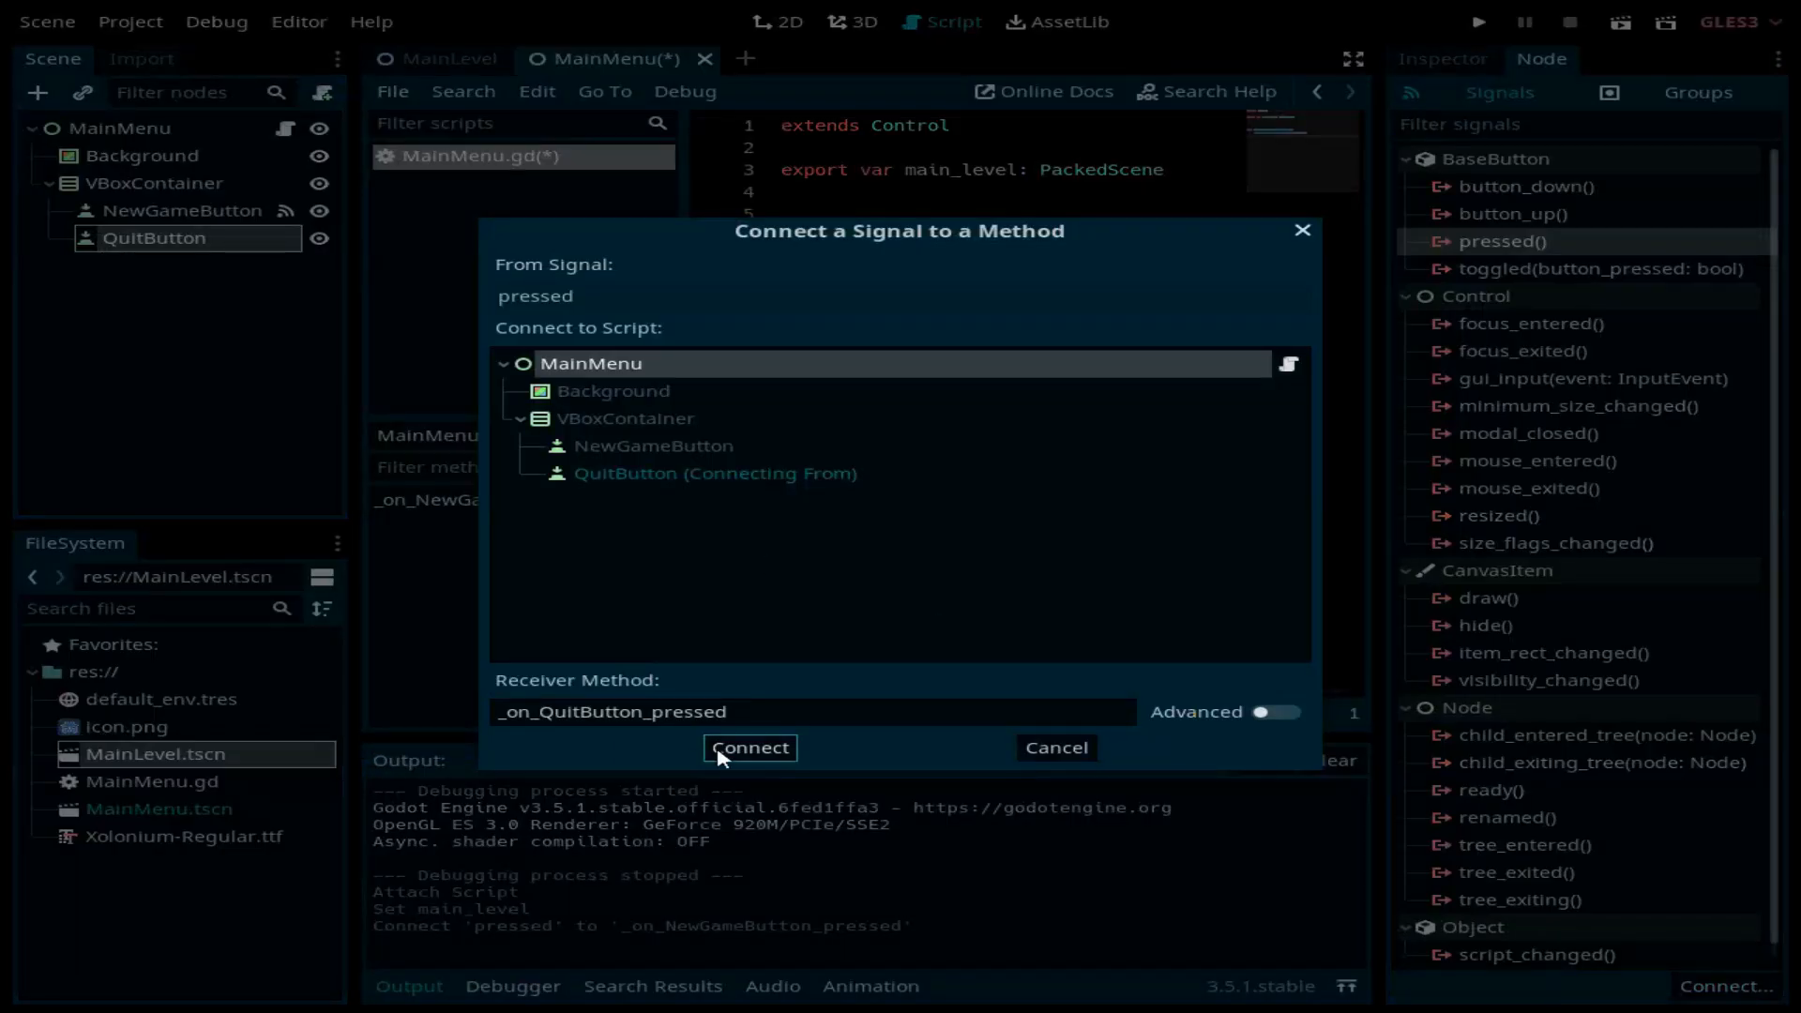
pyautogui.click(750, 747)
# Step: Replace the quit handler's pass with get_tree().quit() and run the project
pyautogui.moveTo(1229, 375); pyautogui.dragTo(828, 373)
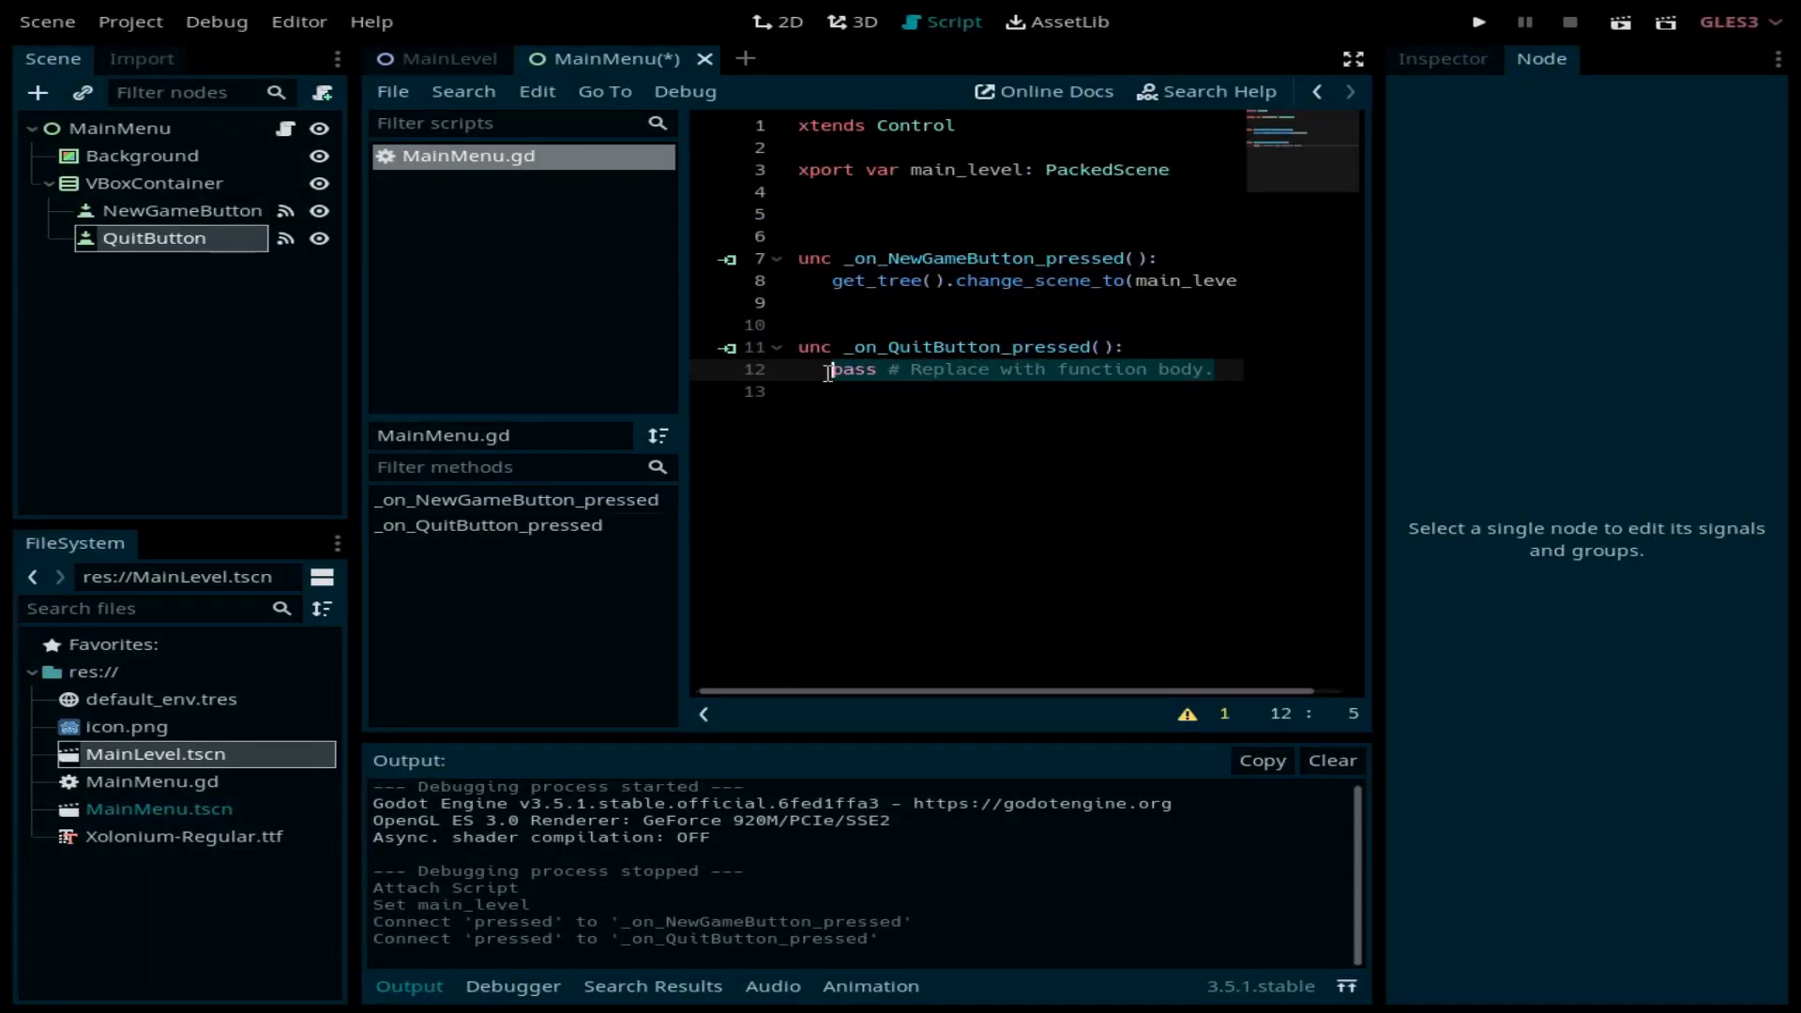
pyautogui.press('BackSpace')
pyautogui.write('get_tr')
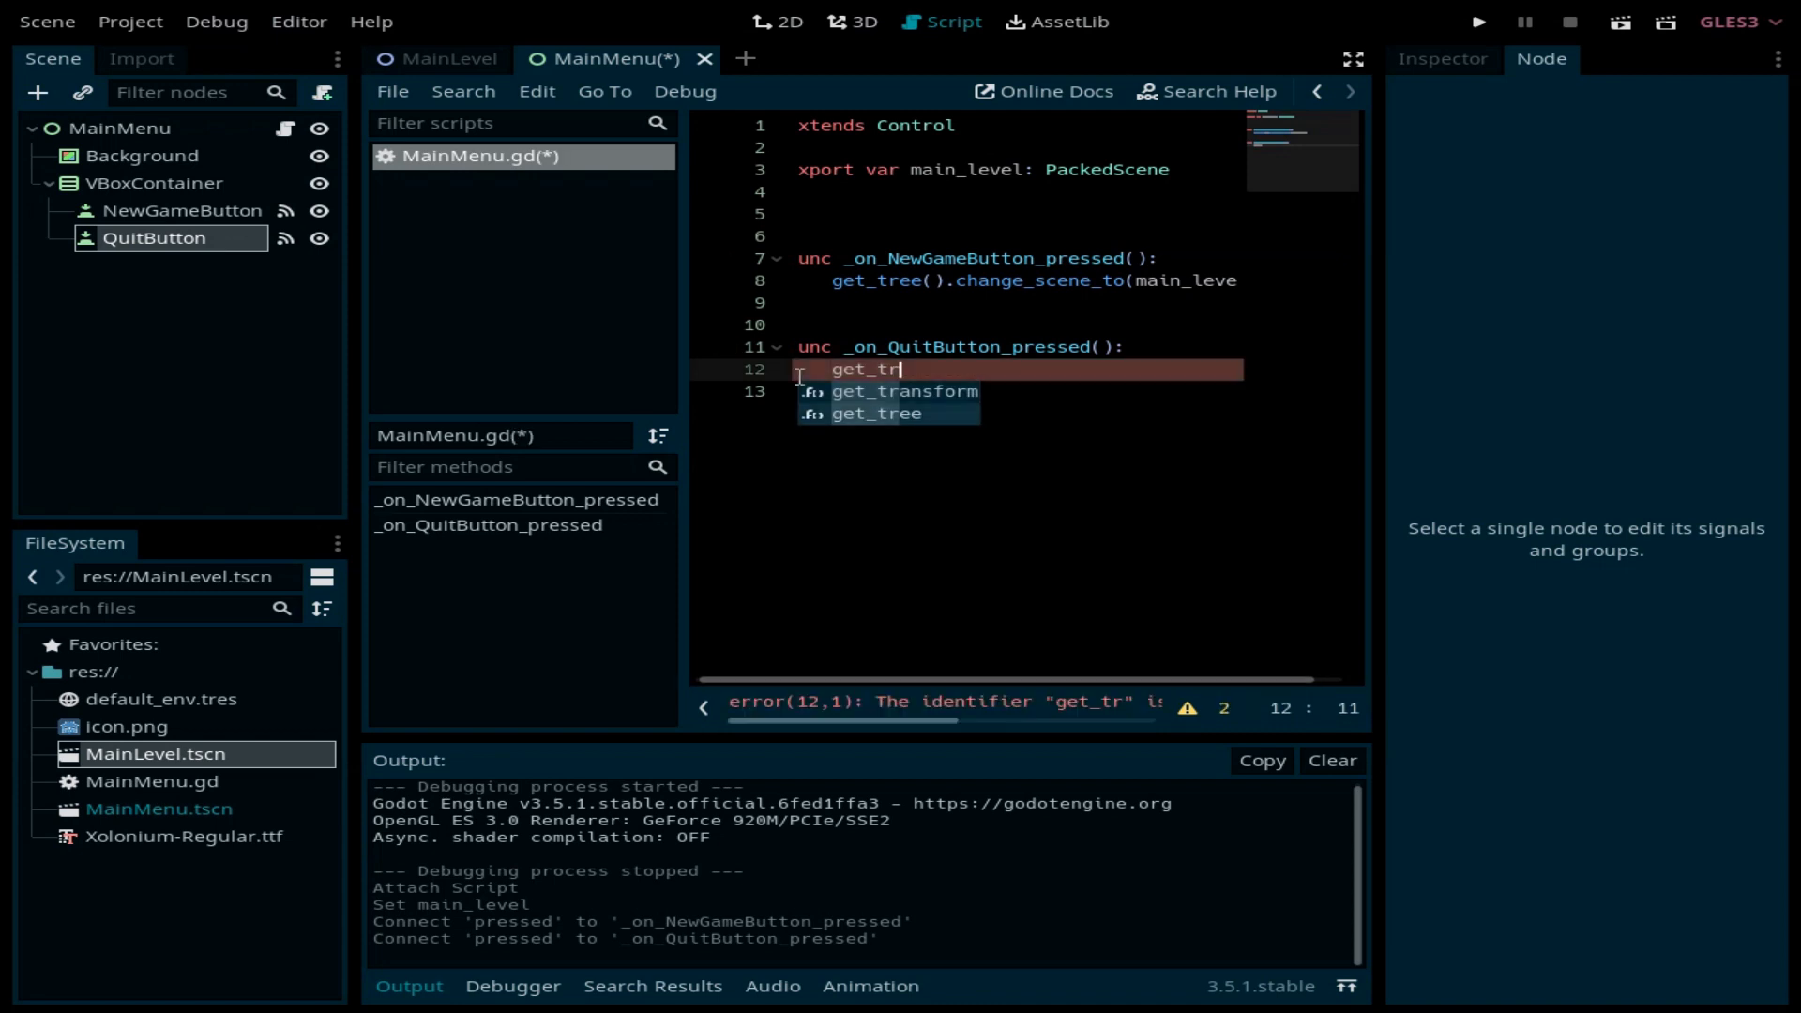
pyautogui.write('ee')
pyautogui.press('Return')
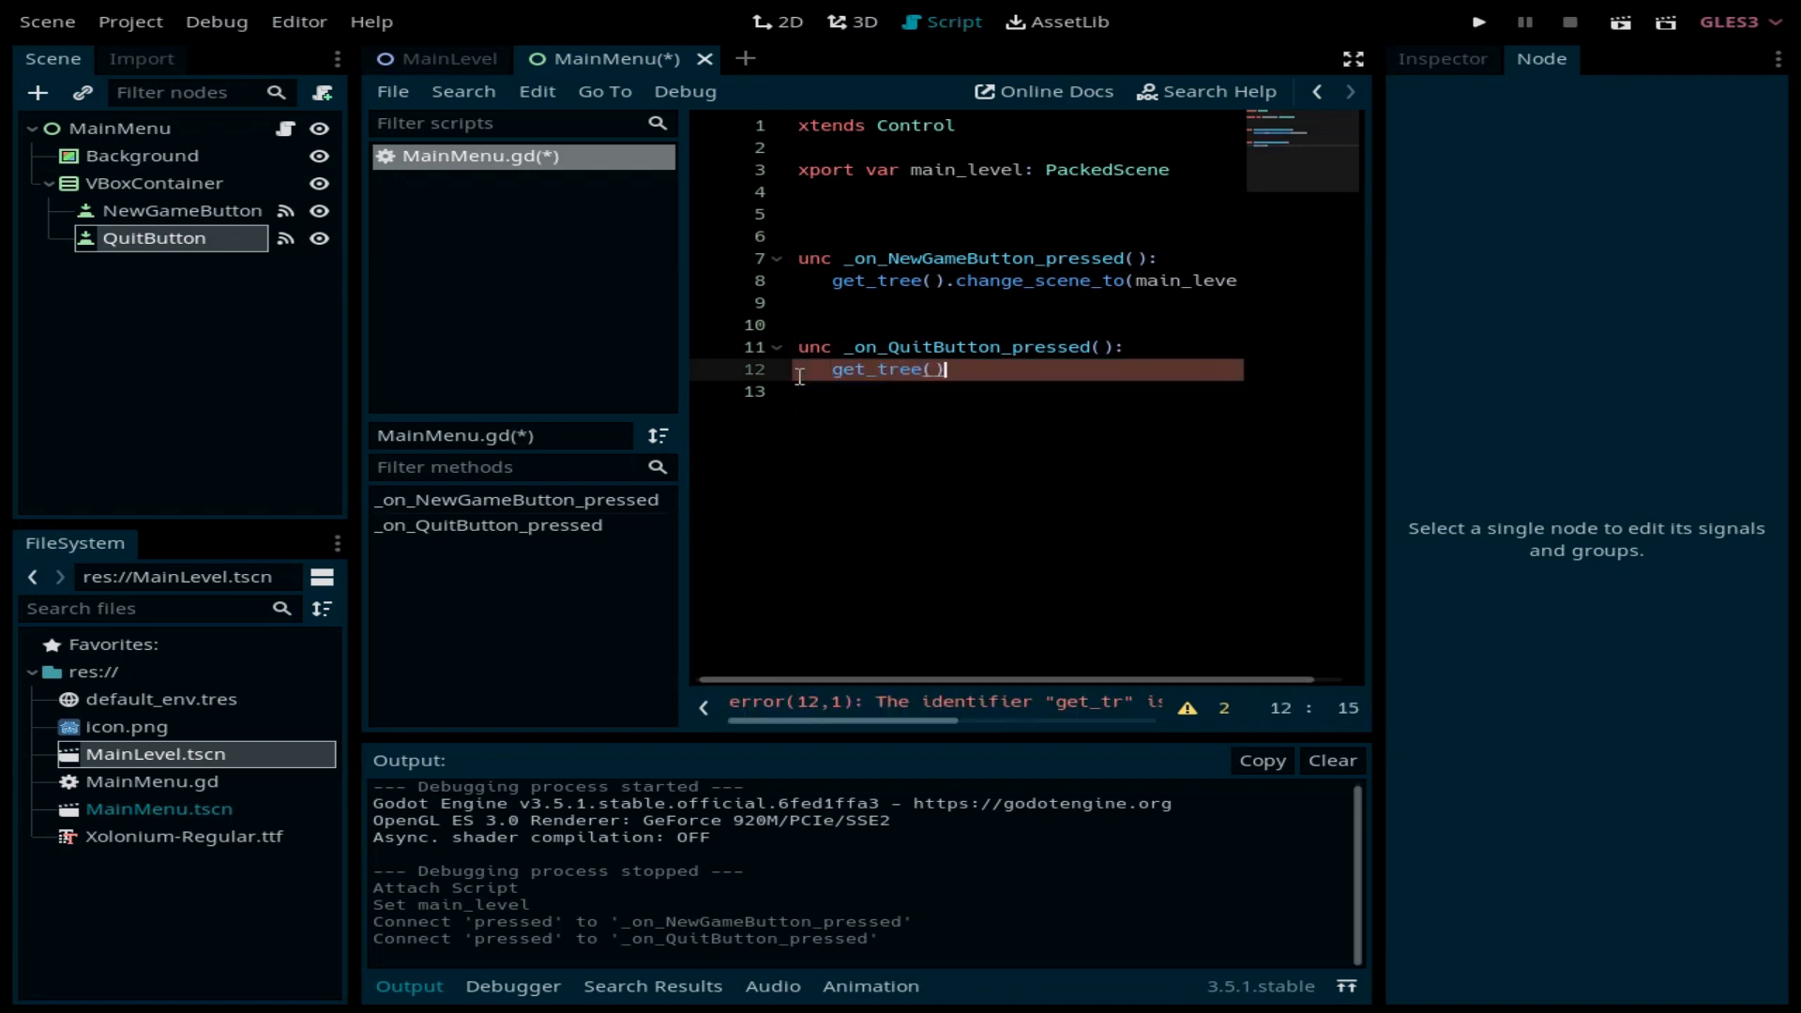
pyautogui.write('.qui')
pyautogui.press('Return')
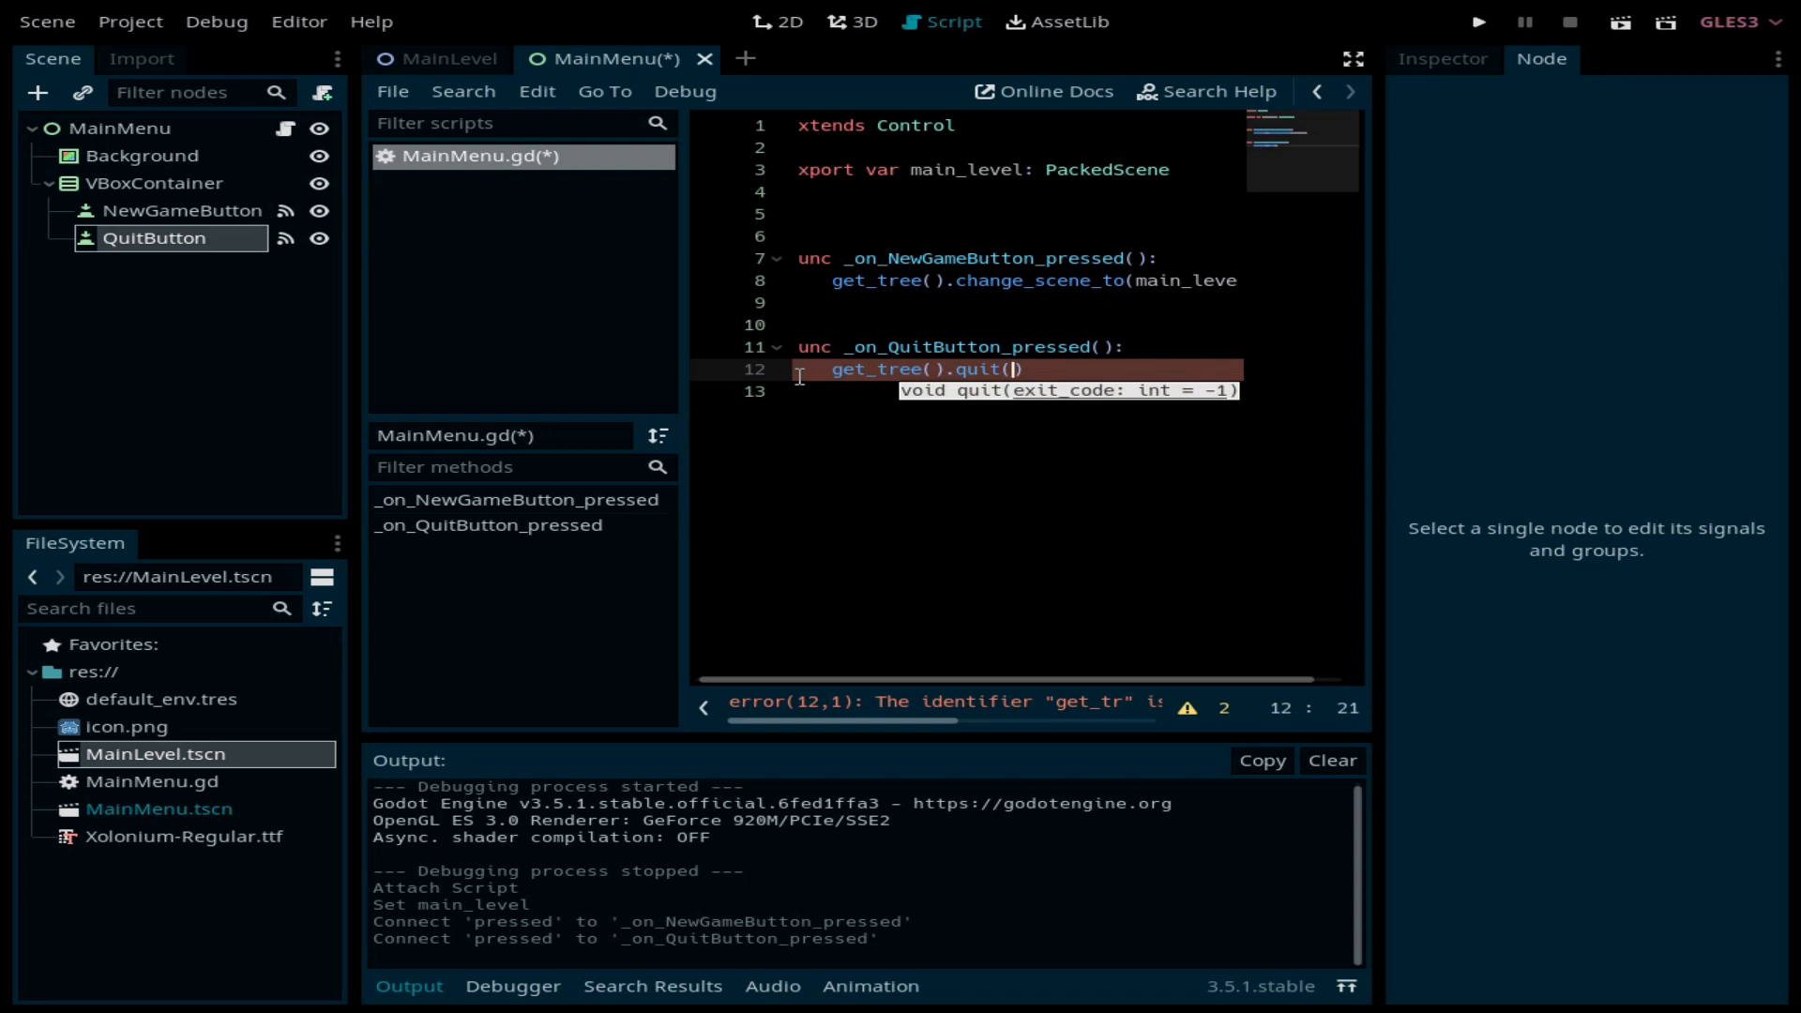
pyautogui.click(1482, 25)
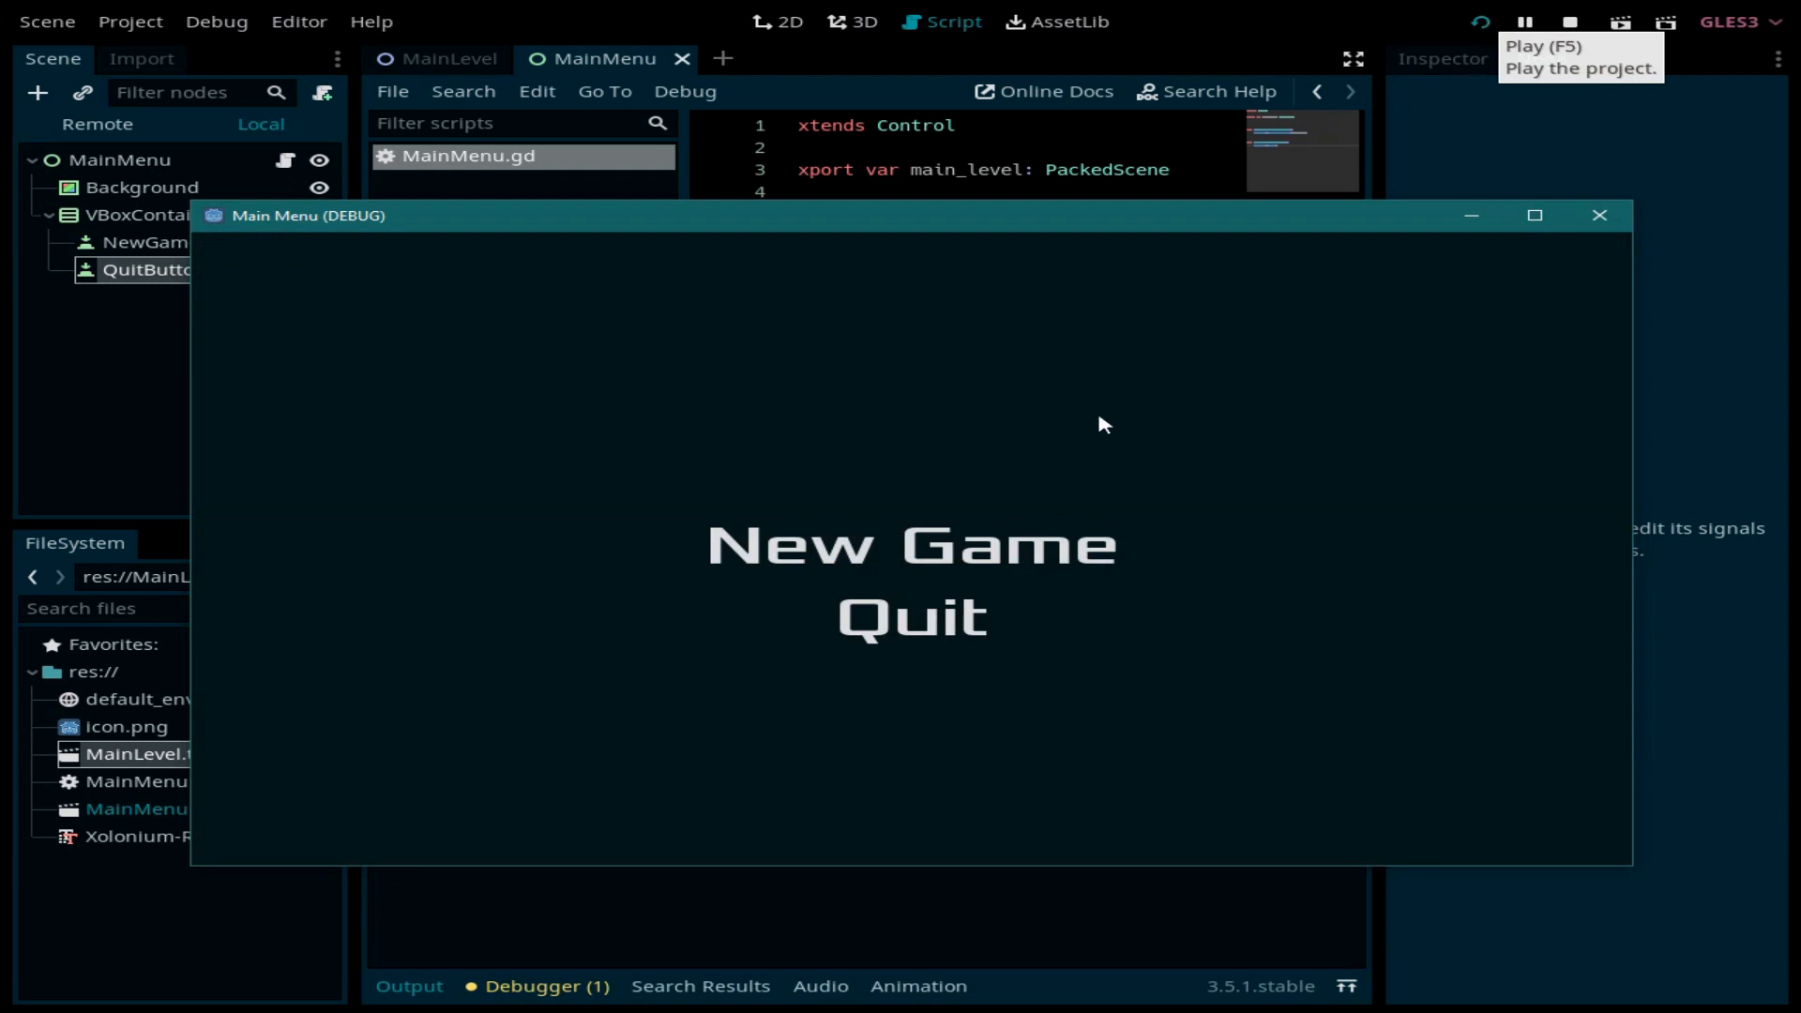
# Step: Confirm New Game loads the main level, then rerun and check Quit closes the game
pyautogui.click(915, 544)
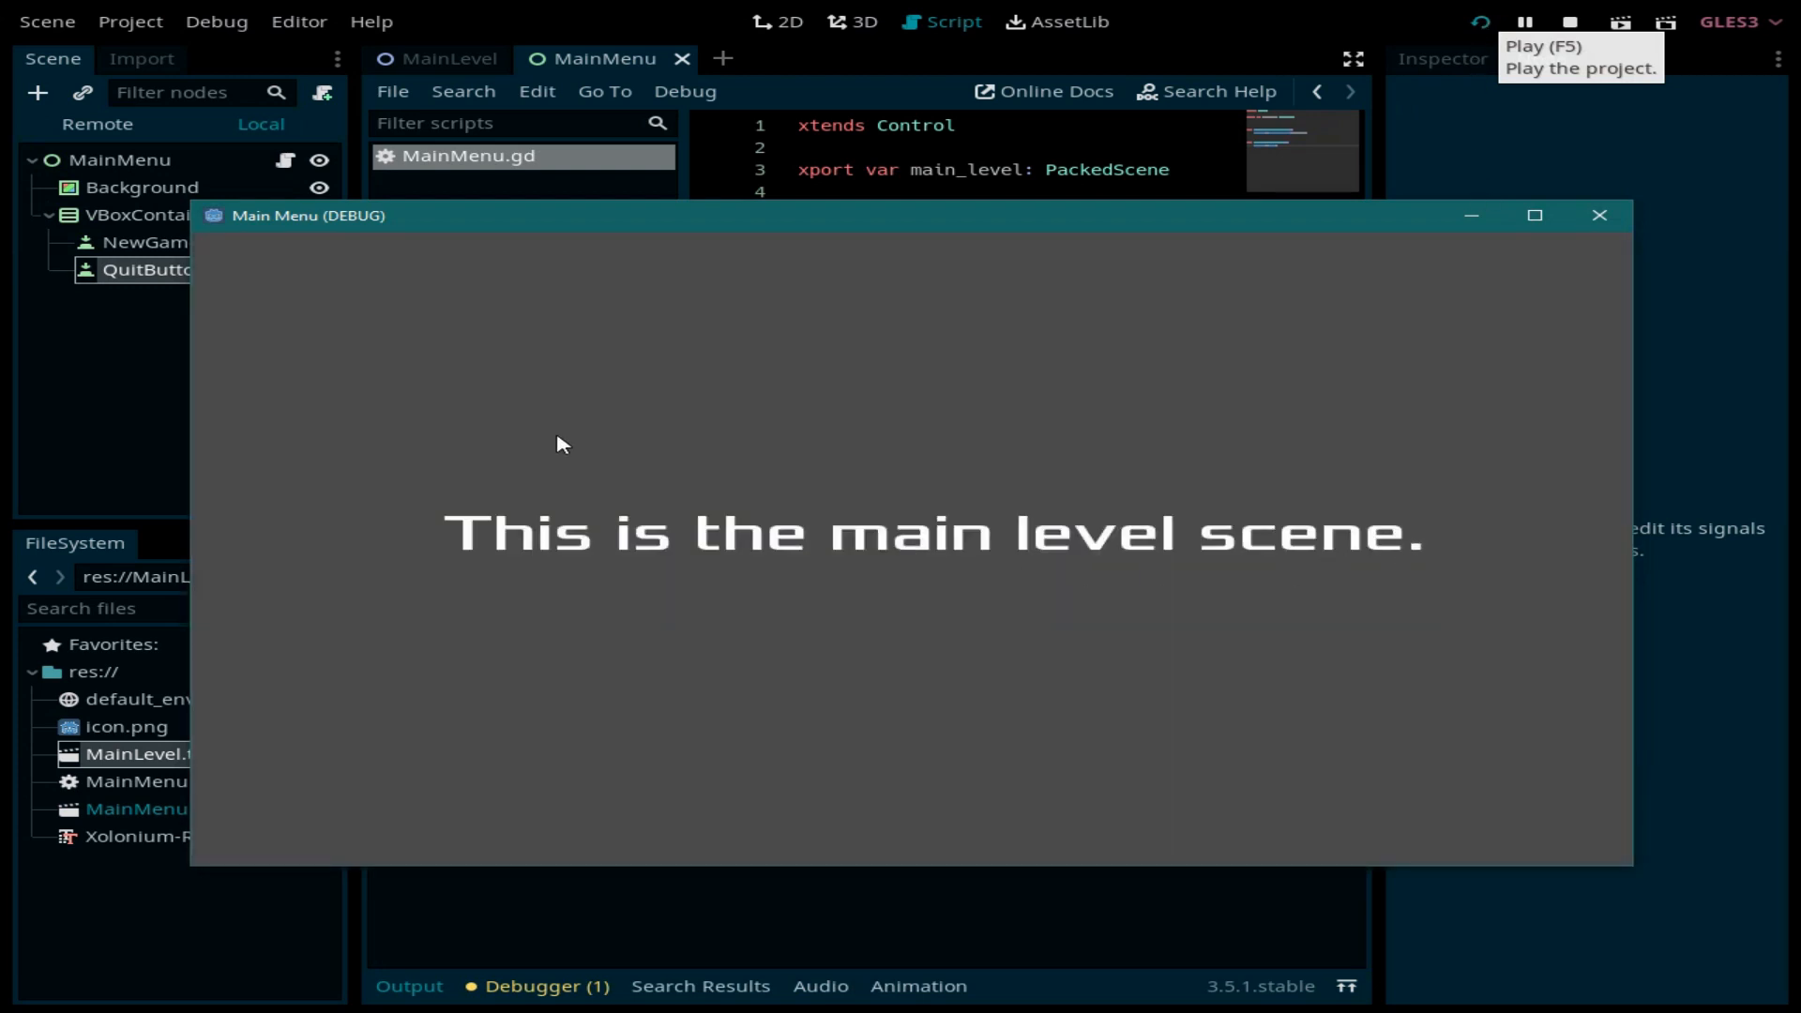
pyautogui.click(1599, 216)
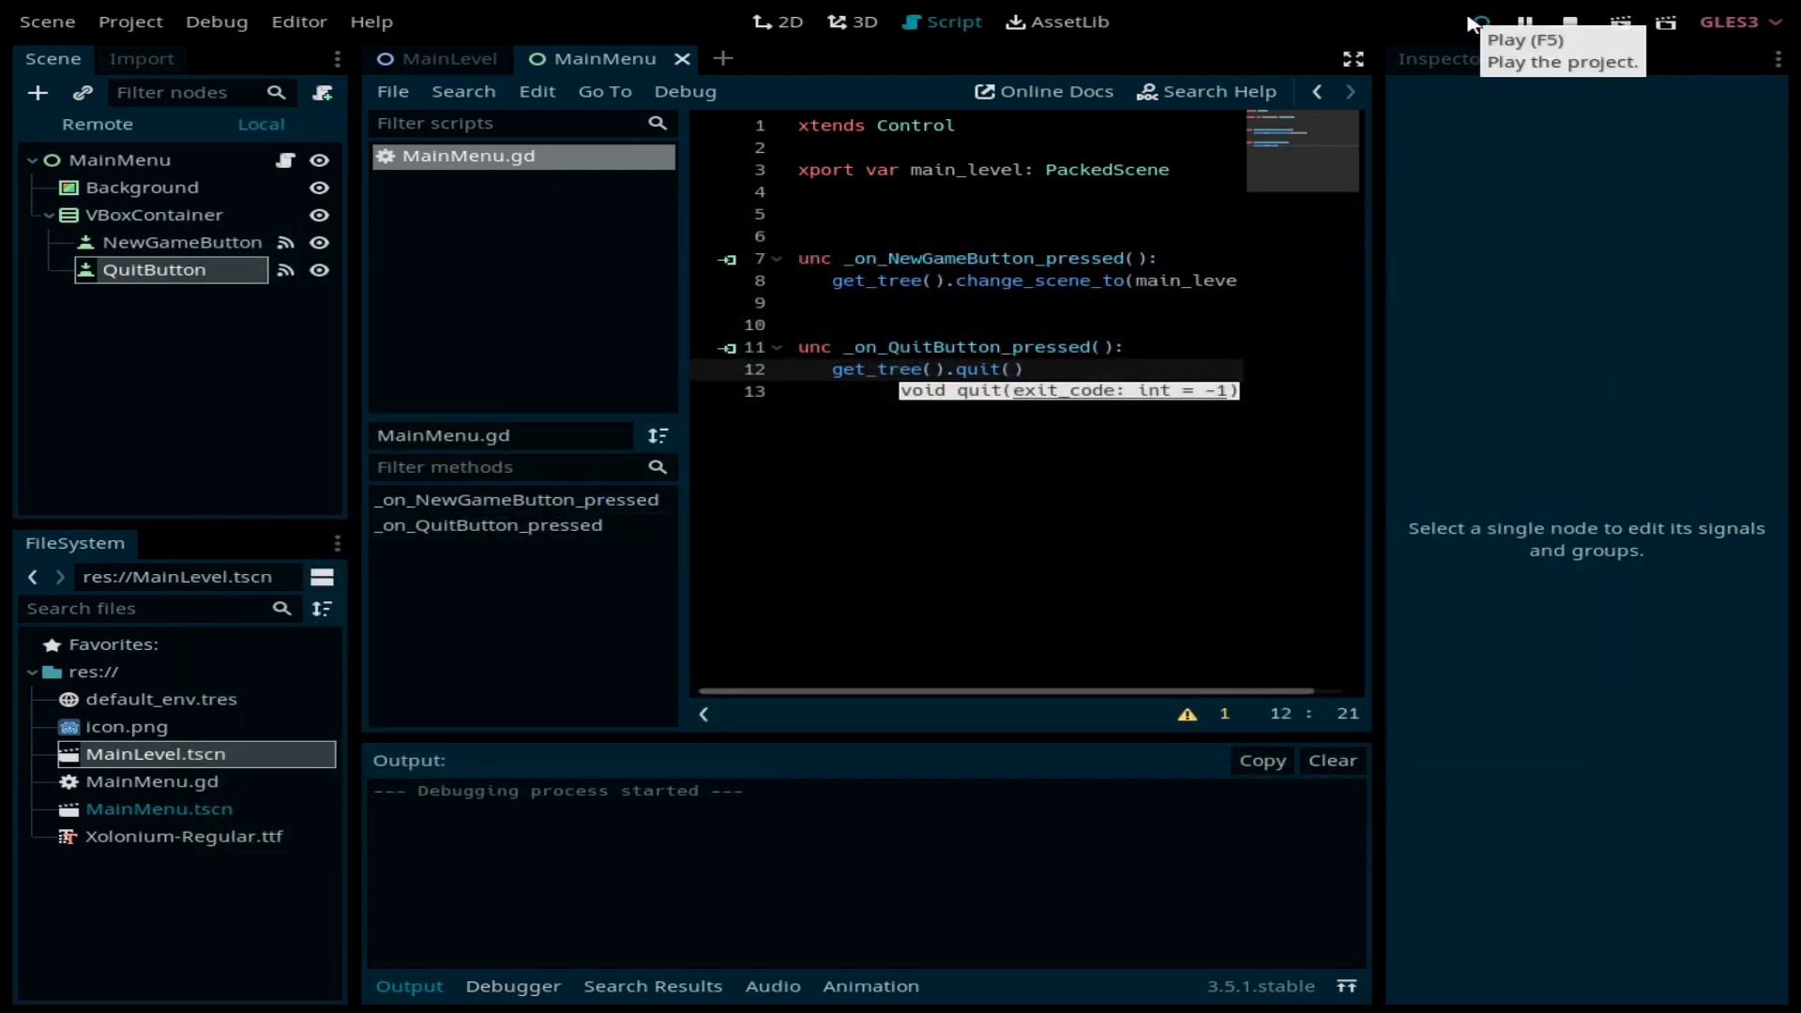
pyautogui.click(1472, 21)
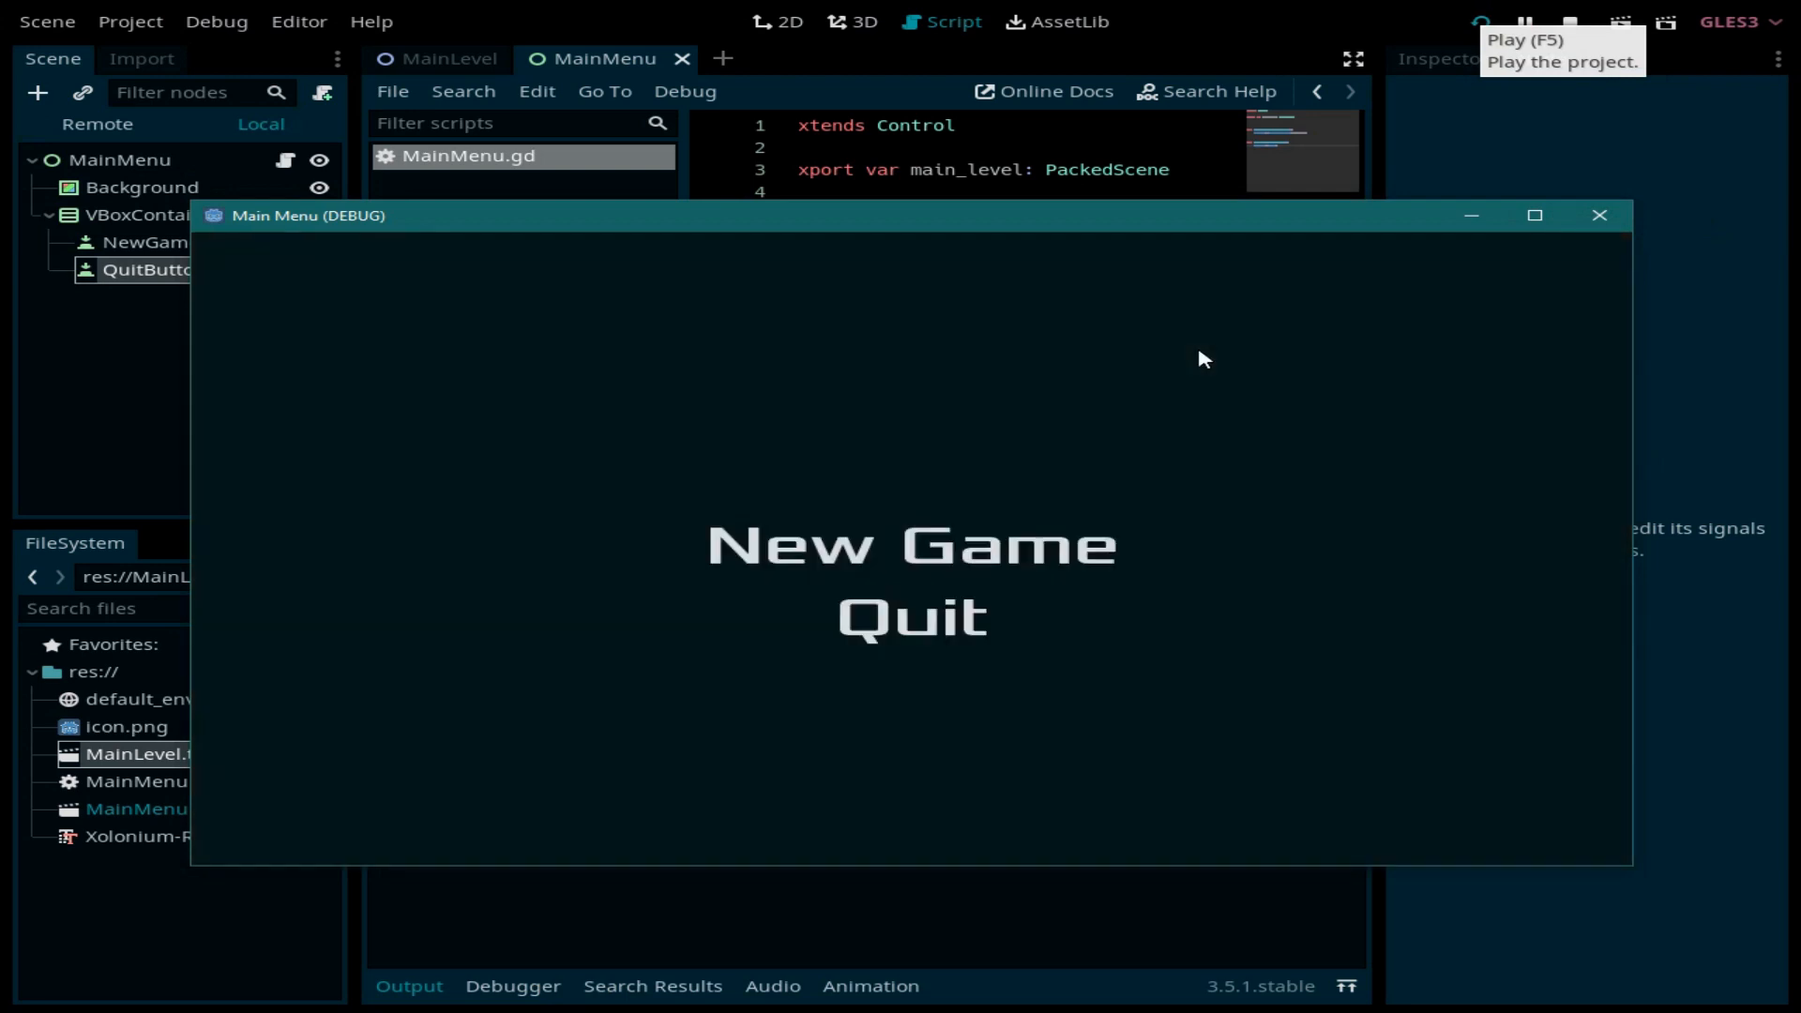
pyautogui.click(962, 621)
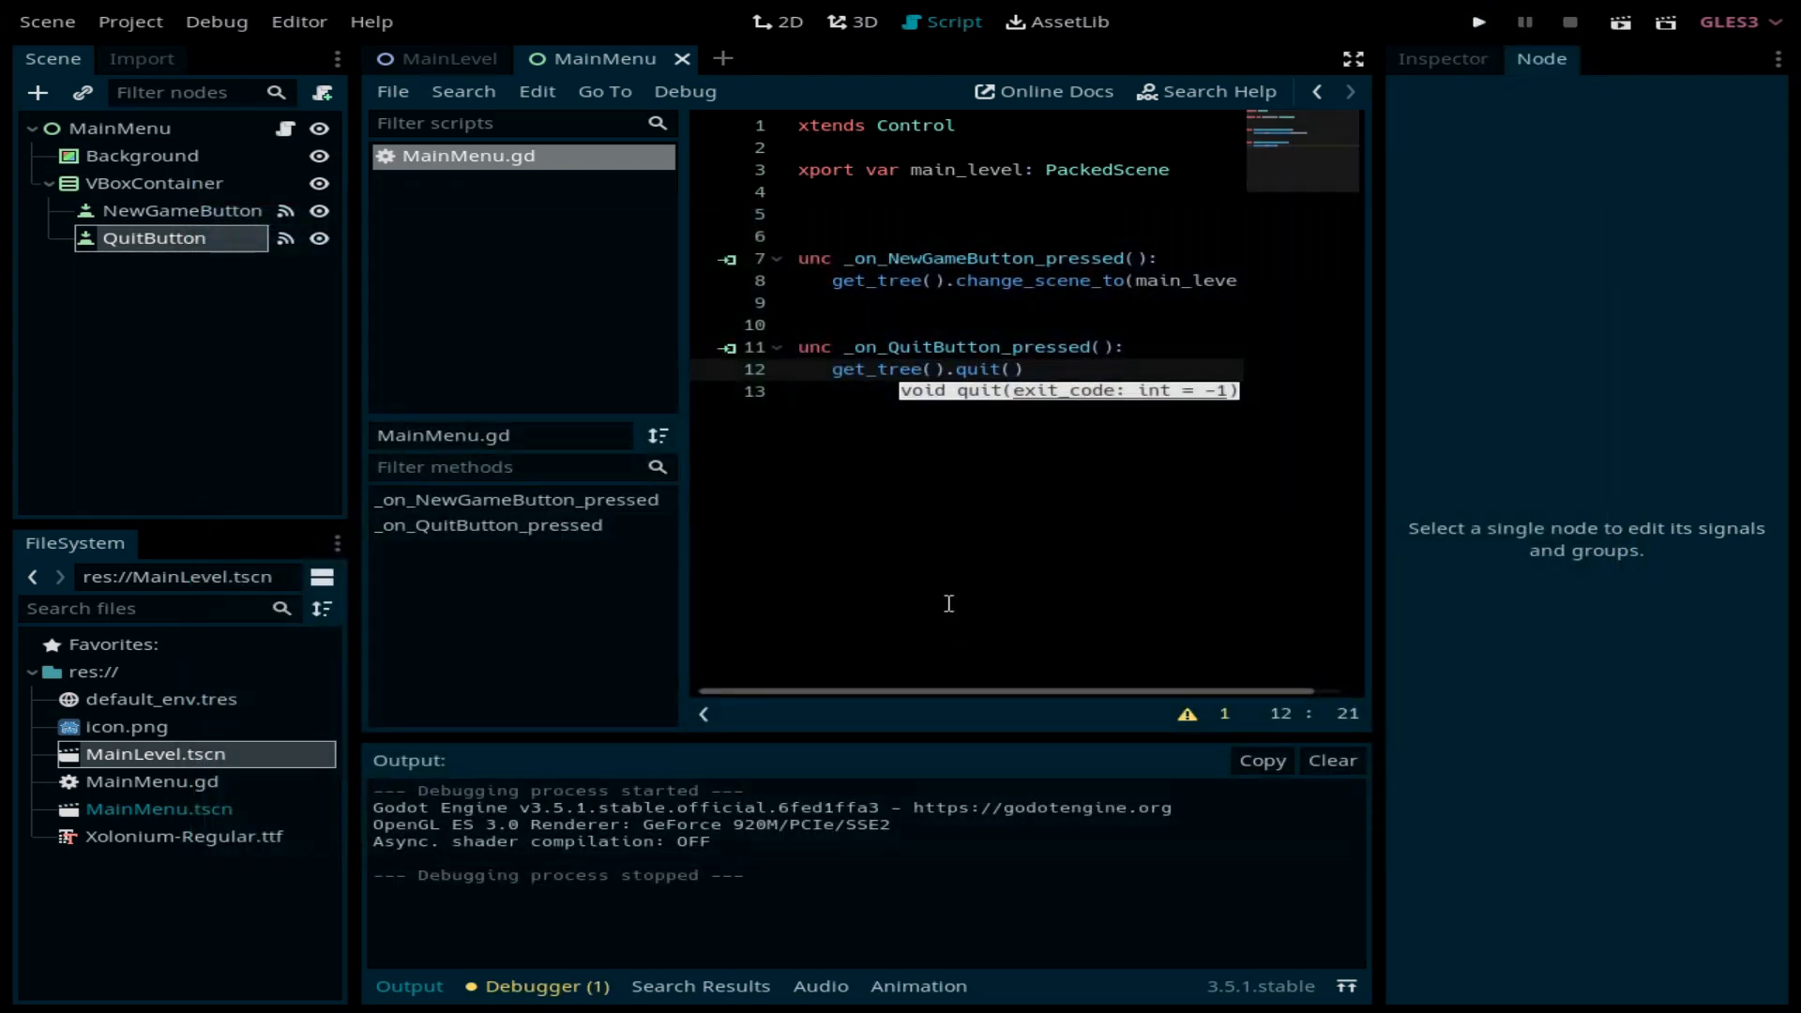